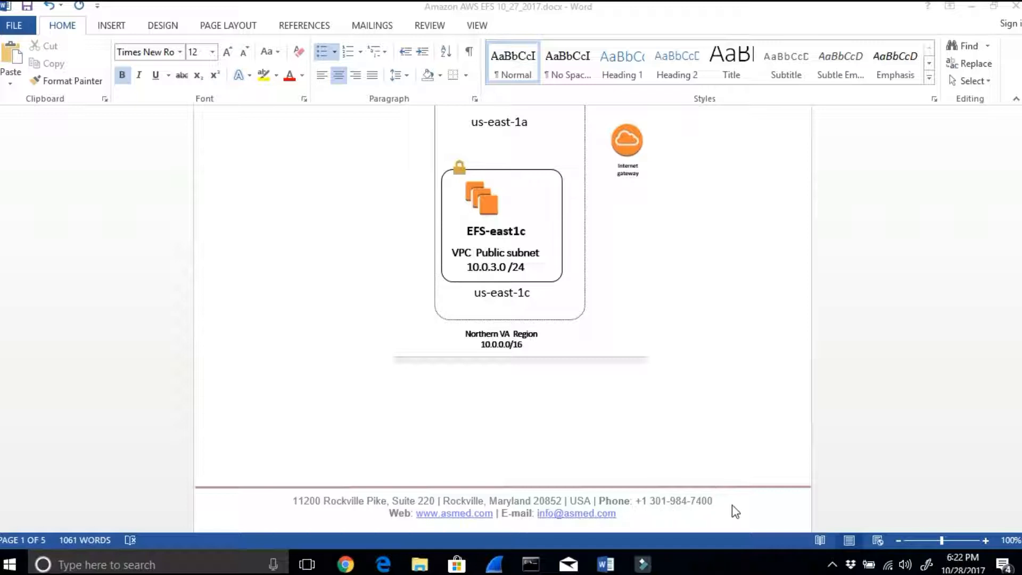
# Step: Examine the network diagram of the EFS with ELB lab, including its two public subnets, availability zones and internet gateway
pyautogui.scroll(10, 650, 440)
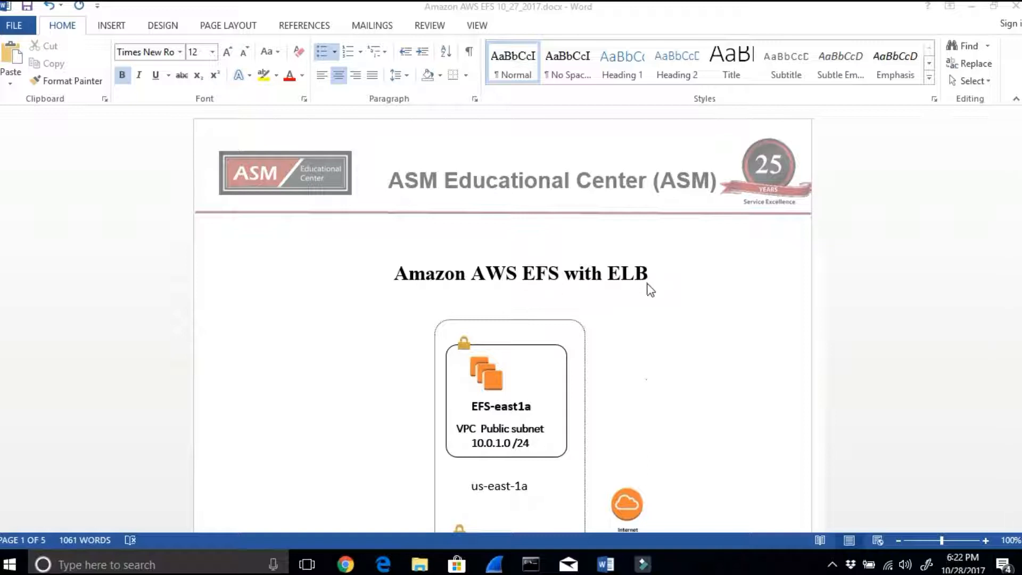
pyautogui.scroll(-2, 648, 288)
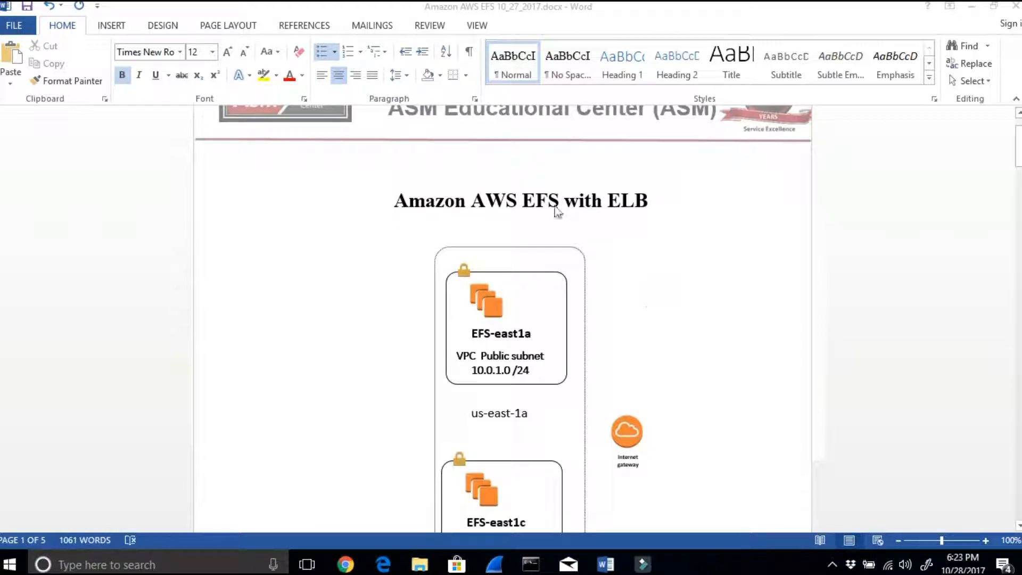
pyautogui.scroll(-1, 611, 292)
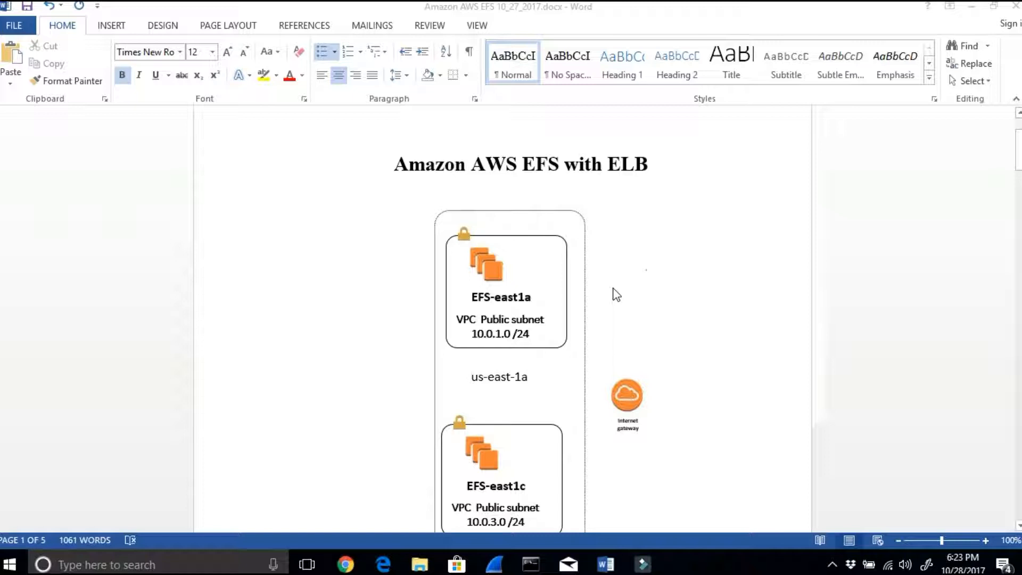
pyautogui.scroll(-2, 568, 337)
pyautogui.scroll(-1, 488, 525)
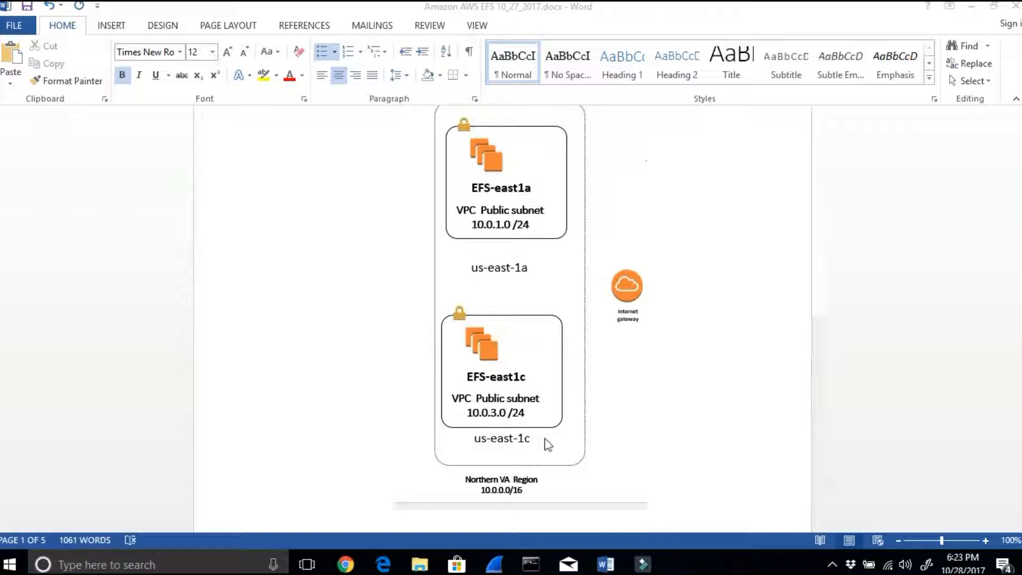
pyautogui.scroll(5, 512, 380)
pyautogui.scroll(-8, 505, 379)
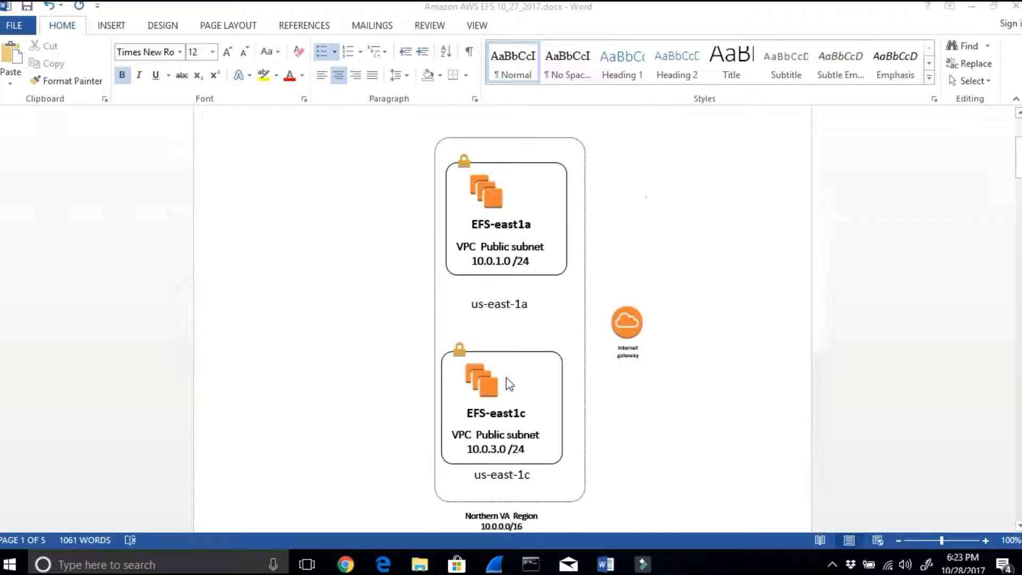
pyautogui.scroll(-8, 503, 379)
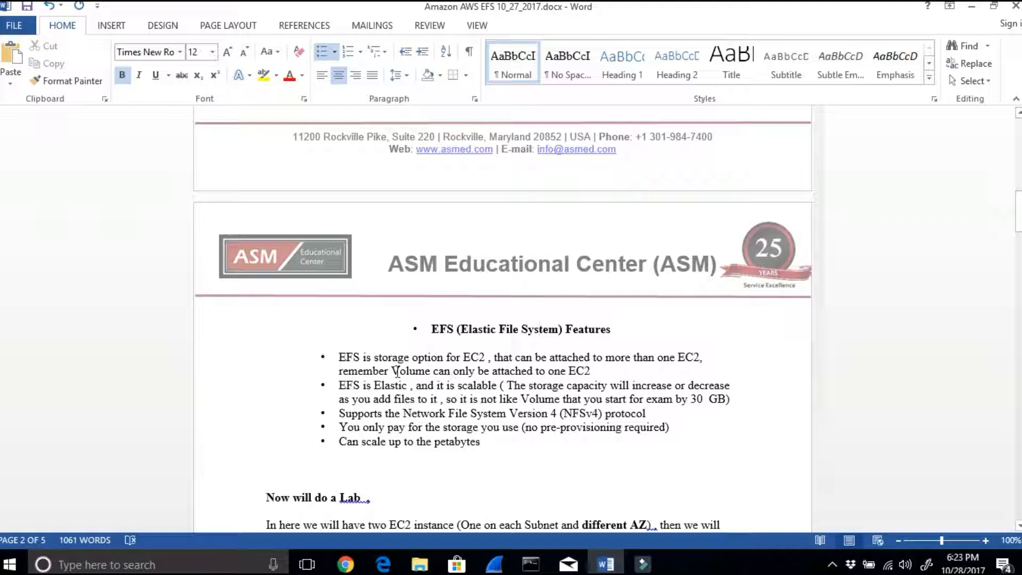
# Step: Review the first EFS feature bullets and correct "exam" to "example" in the bullet about elastic, scalable storage
pyautogui.moveTo(395, 370); pyautogui.dragTo(587, 367)
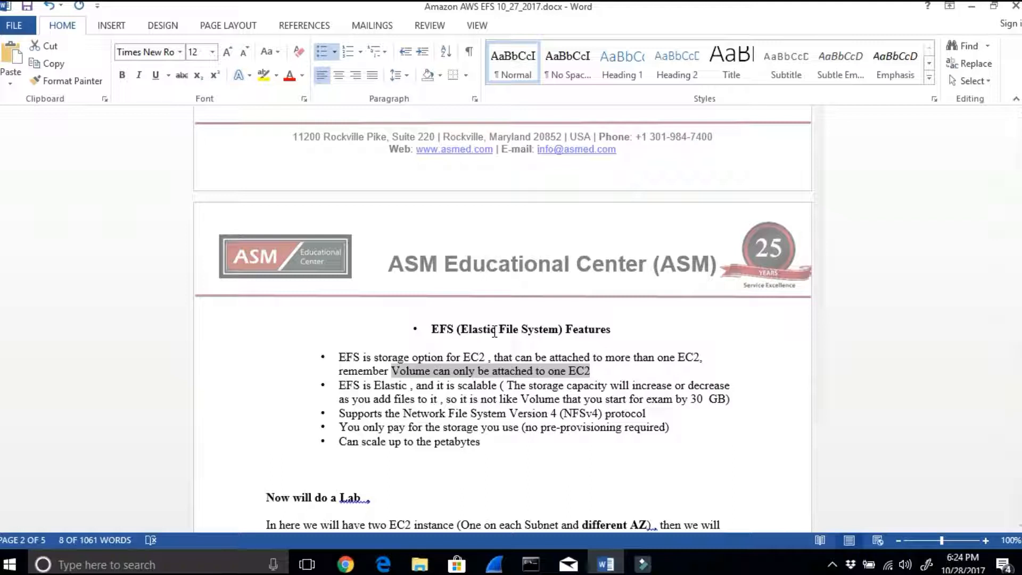
pyautogui.moveTo(340, 386); pyautogui.dragTo(388, 388)
pyautogui.moveTo(458, 385); pyautogui.dragTo(730, 385)
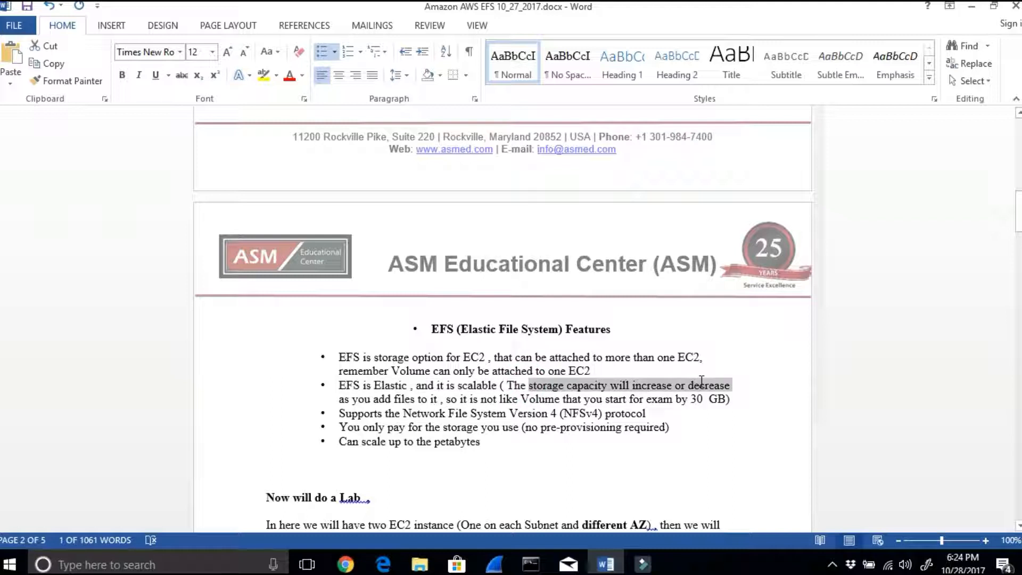
pyautogui.moveTo(353, 399); pyautogui.dragTo(706, 398)
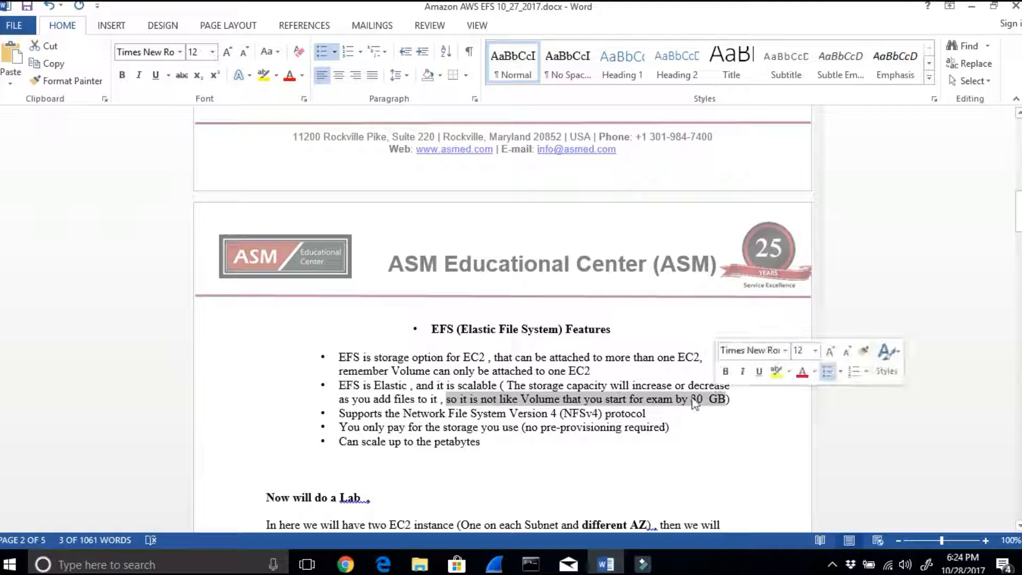
pyautogui.click(673, 401)
pyautogui.write('ple')
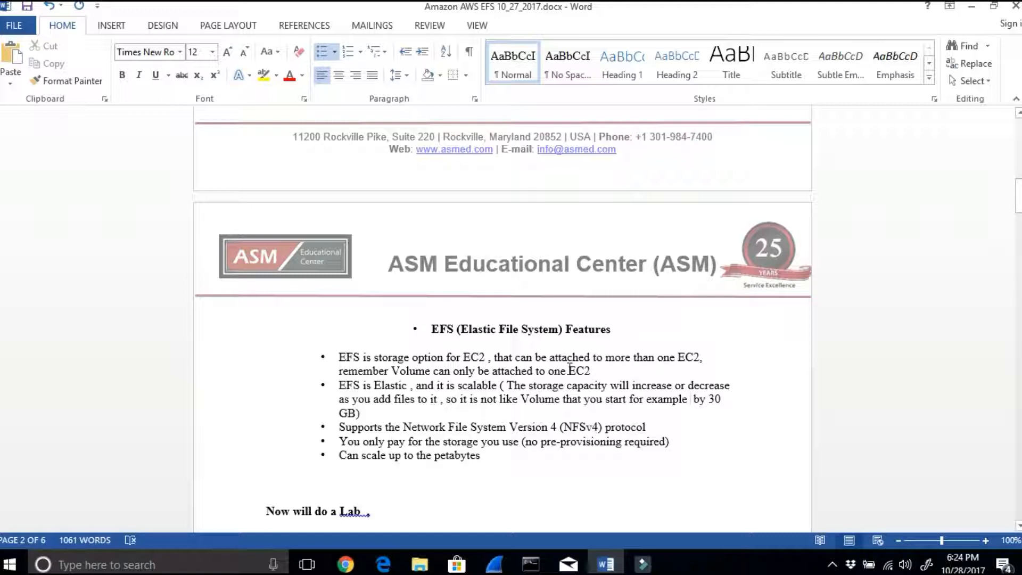
# Step: Read the remaining EFS feature bullets on pricing and scaling, and the lab overview paragraph below them
pyautogui.moveTo(523, 399); pyautogui.dragTo(540, 398)
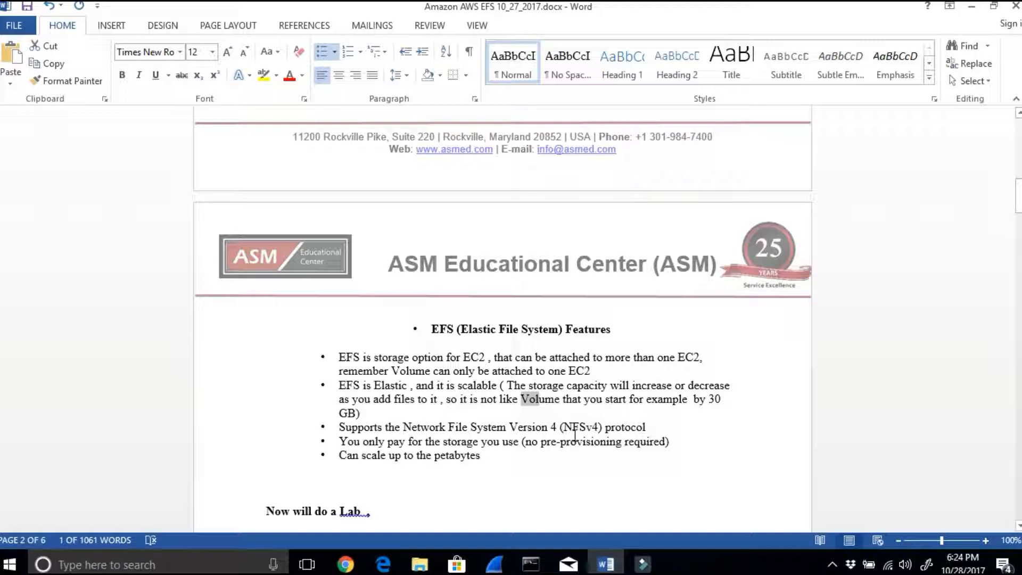
pyautogui.moveTo(388, 441); pyautogui.dragTo(497, 441)
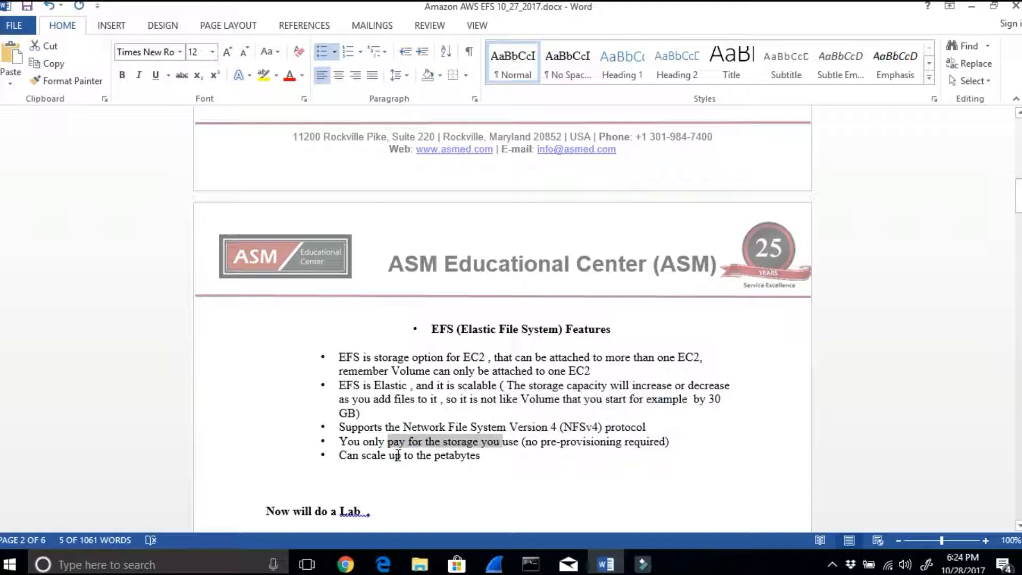
pyautogui.moveTo(403, 457); pyautogui.dragTo(481, 456)
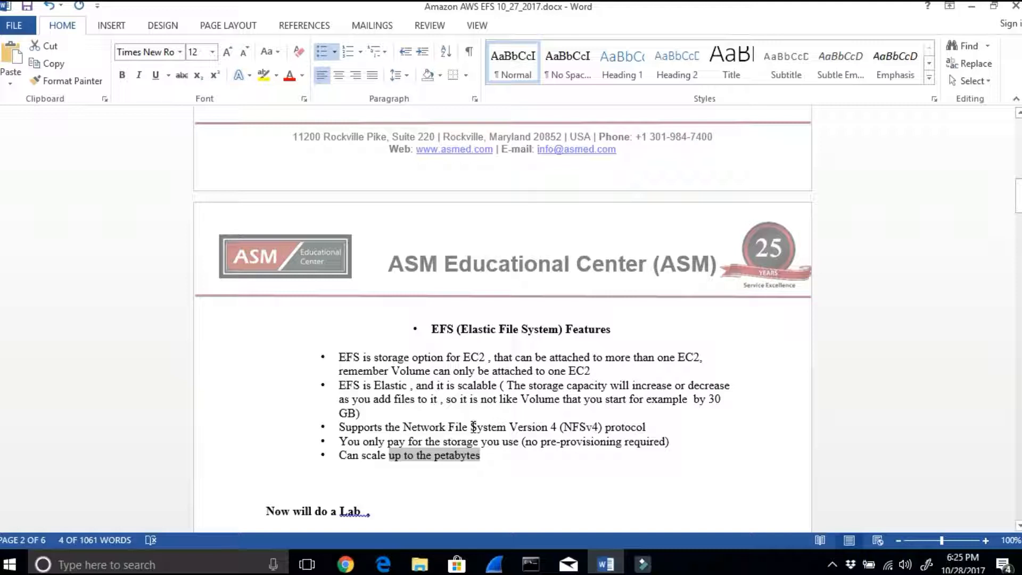
pyautogui.scroll(-3, 426, 452)
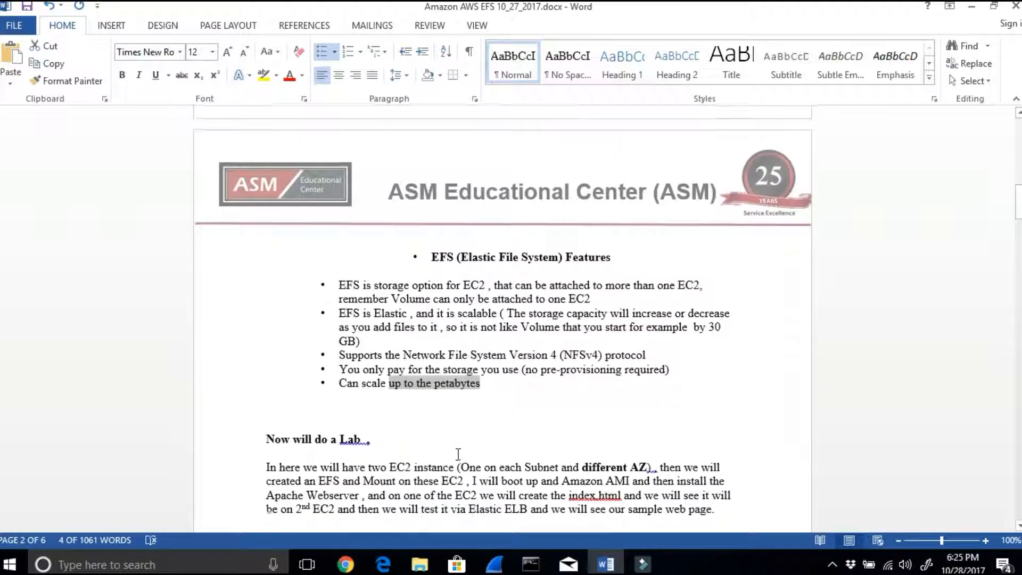
pyautogui.moveTo(330, 438); pyautogui.dragTo(383, 442)
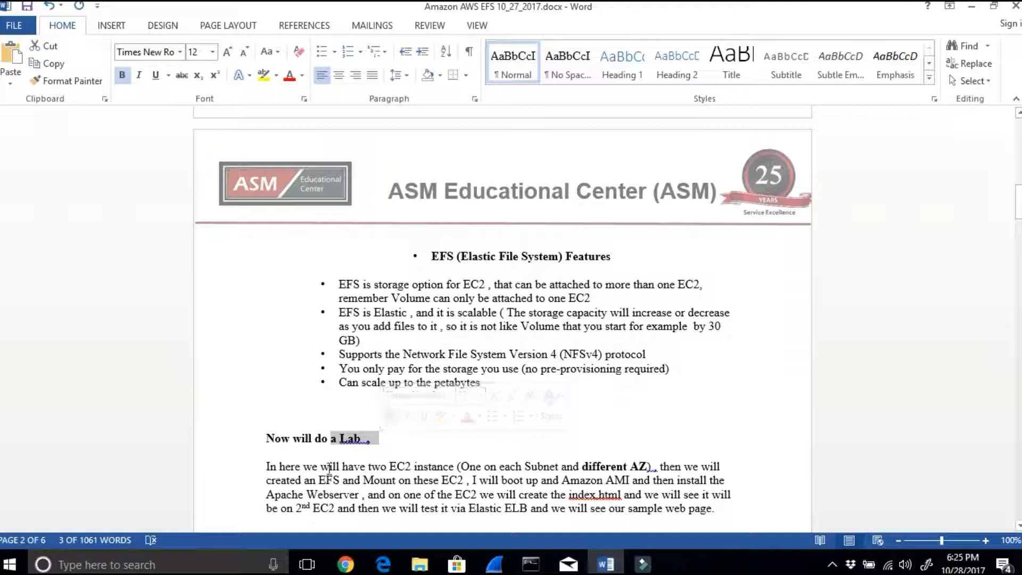
pyautogui.moveTo(321, 466); pyautogui.dragTo(651, 466)
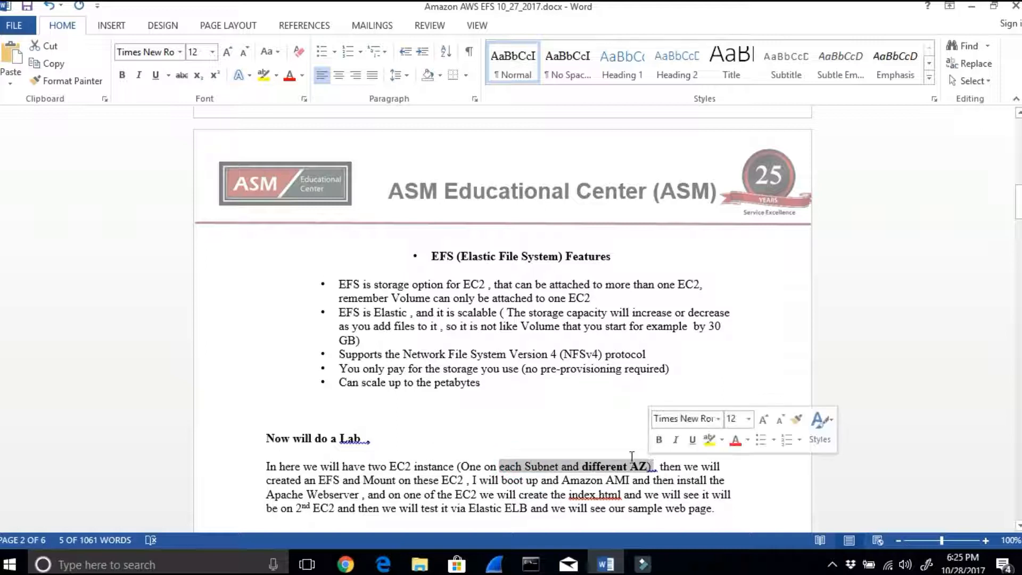
pyautogui.click(302, 479)
pyautogui.moveTo(302, 479); pyautogui.dragTo(584, 487)
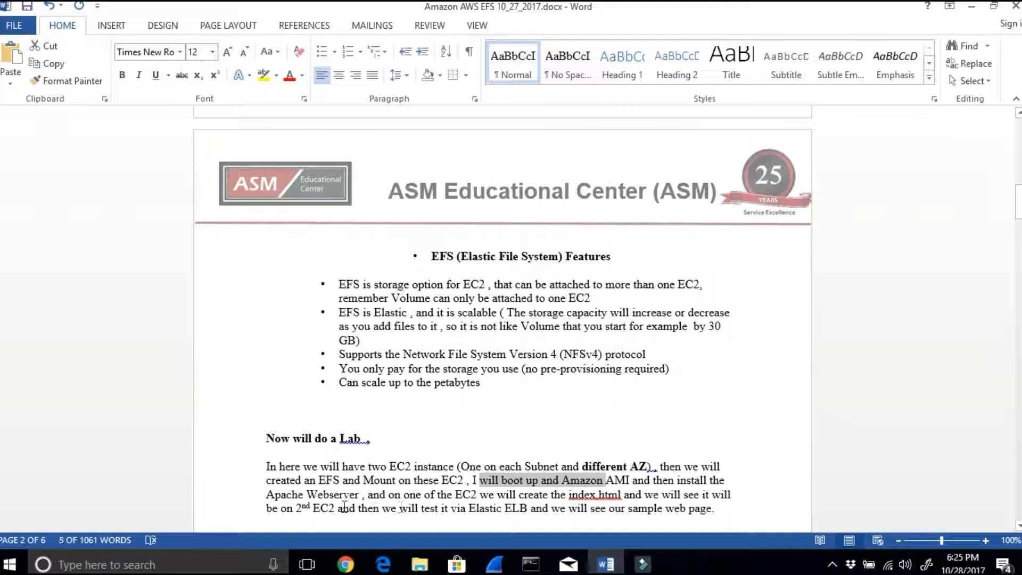
pyautogui.moveTo(263, 493); pyautogui.dragTo(618, 494)
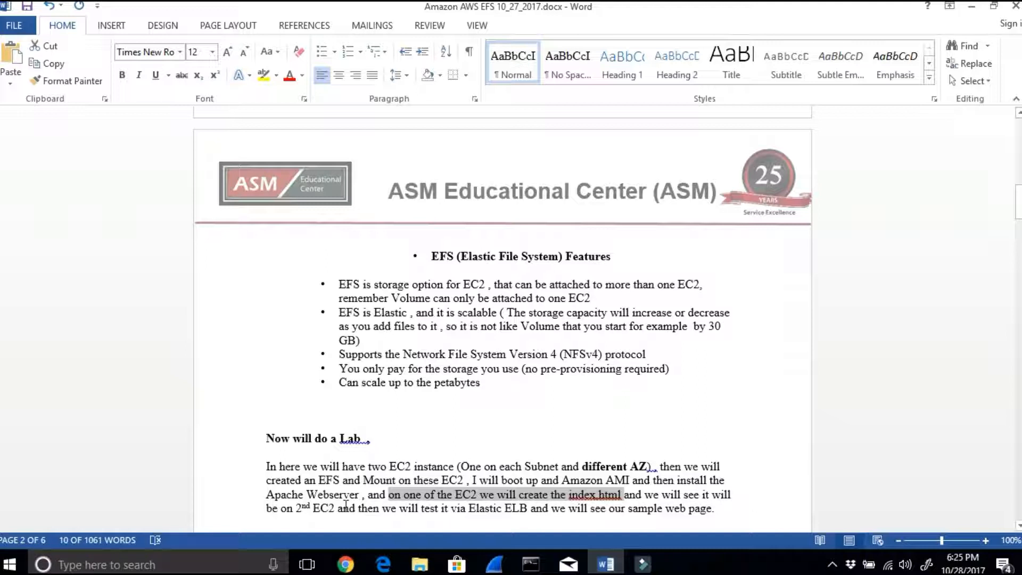
pyautogui.moveTo(360, 510); pyautogui.dragTo(404, 515)
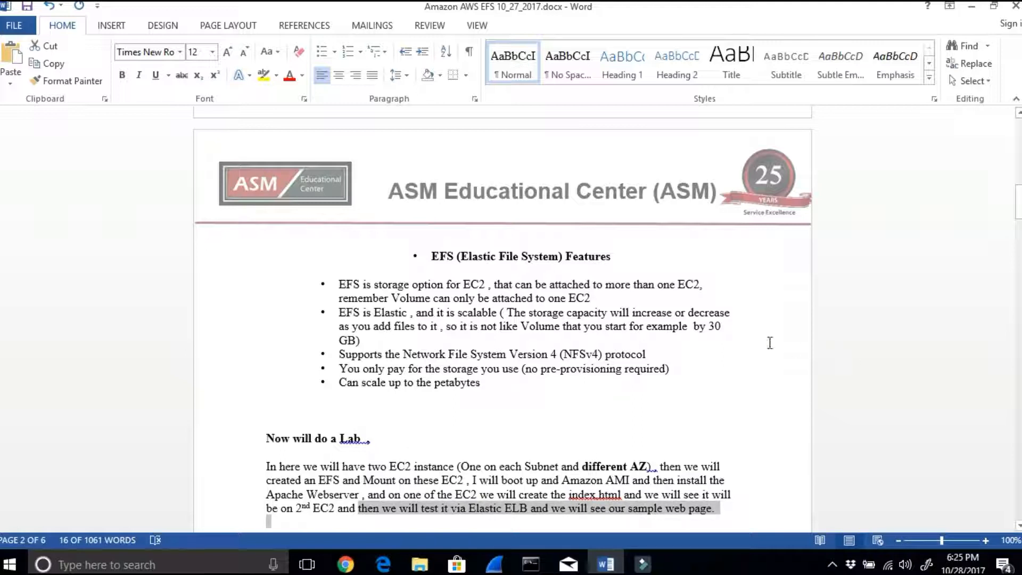
# Step: Read lab steps 1 and 2 on creating the EFS and choosing its VPC, subnets and security groups
pyautogui.scroll(-4, 760, 342)
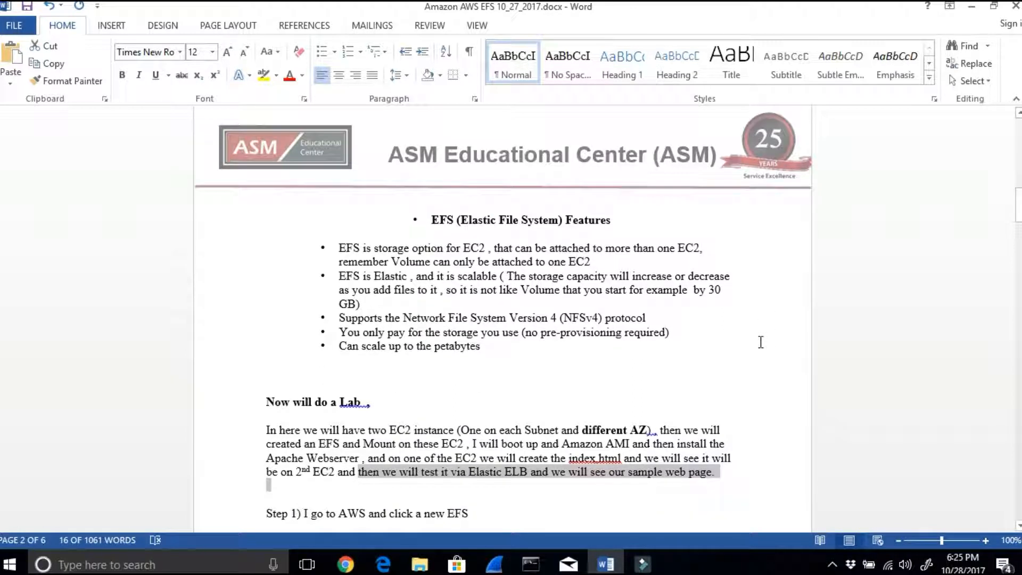
pyautogui.moveTo(304, 404); pyautogui.dragTo(486, 397)
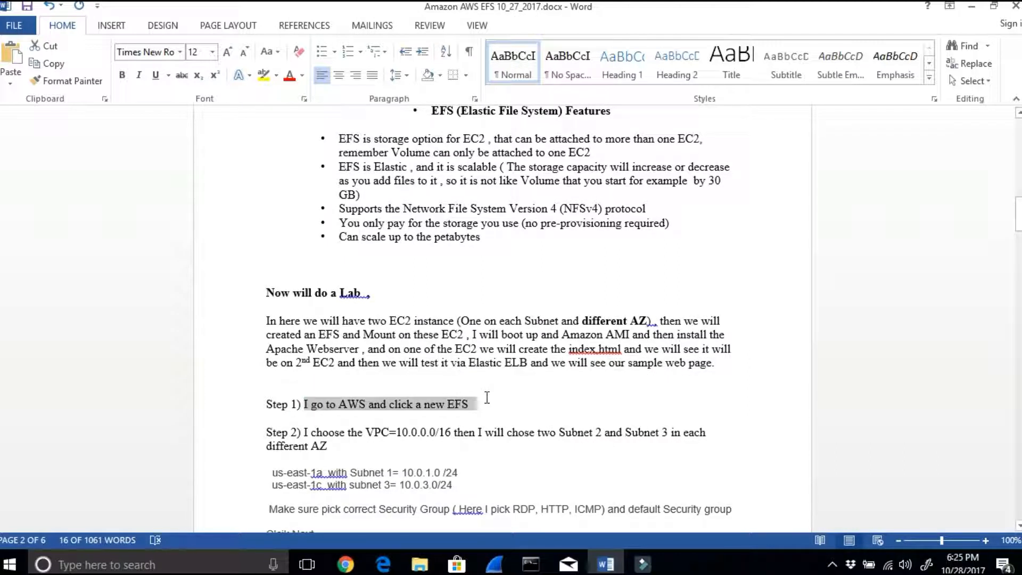
pyautogui.moveTo(366, 431); pyautogui.dragTo(391, 429)
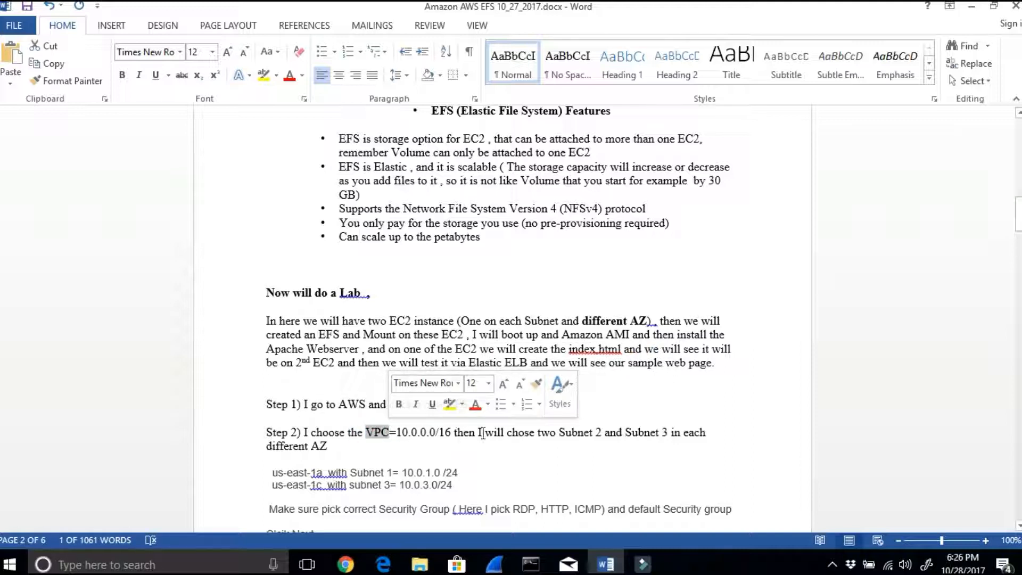
pyautogui.click(537, 429)
pyautogui.moveTo(575, 433); pyautogui.dragTo(703, 448)
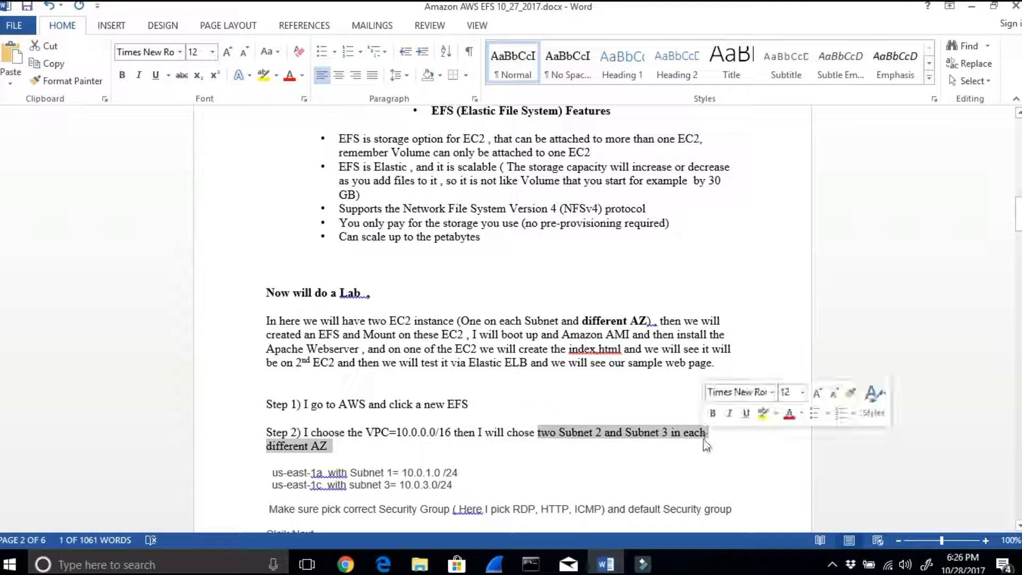
pyautogui.moveTo(492, 479); pyautogui.dragTo(742, 473)
pyautogui.scroll(-1, 316, 484)
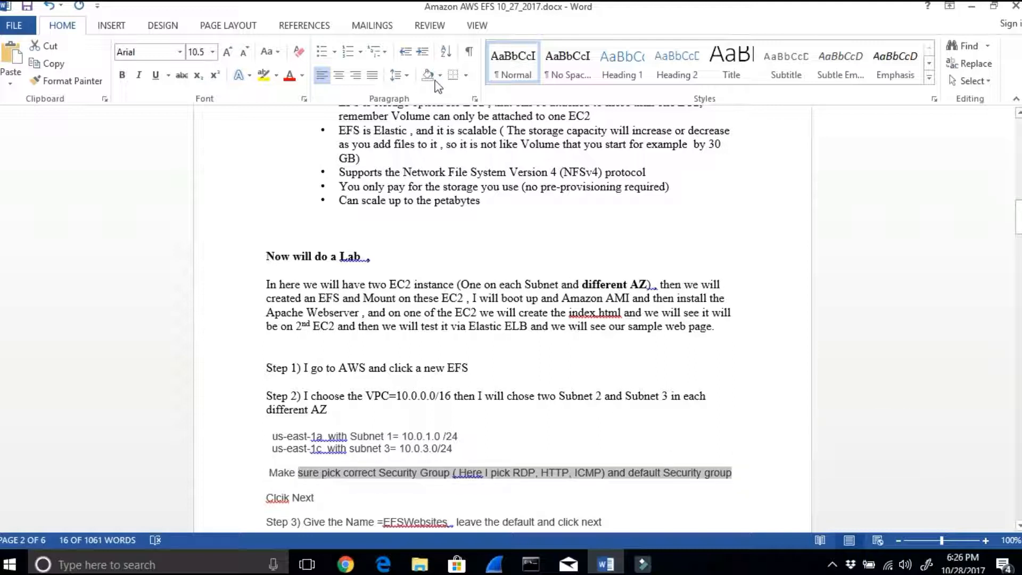
# Step: Switch to the AWS console in Chrome, minimize the Word document, and find and open the EFS service
pyautogui.click(347, 565)
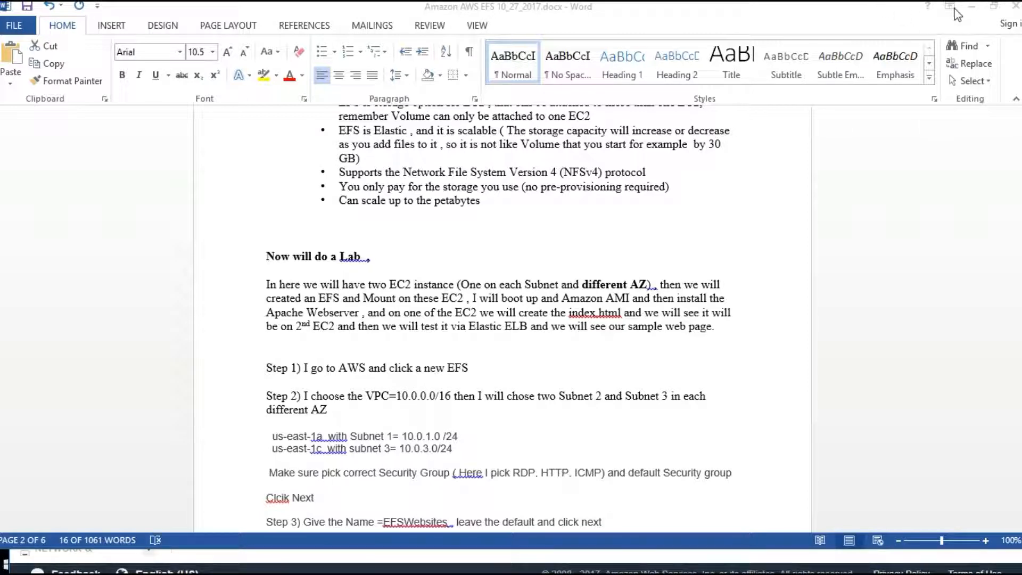
pyautogui.click(976, 9)
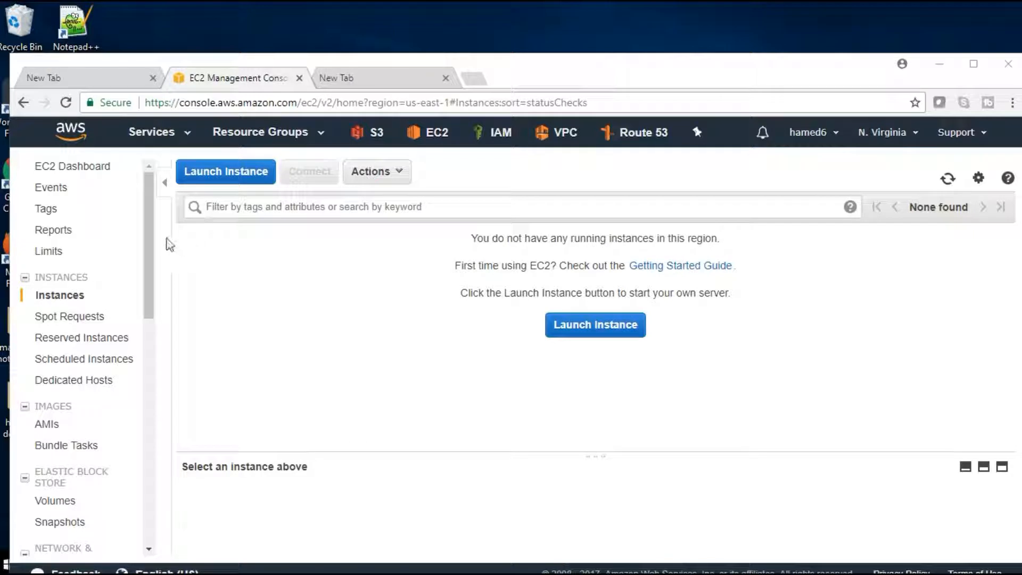
pyautogui.click(163, 137)
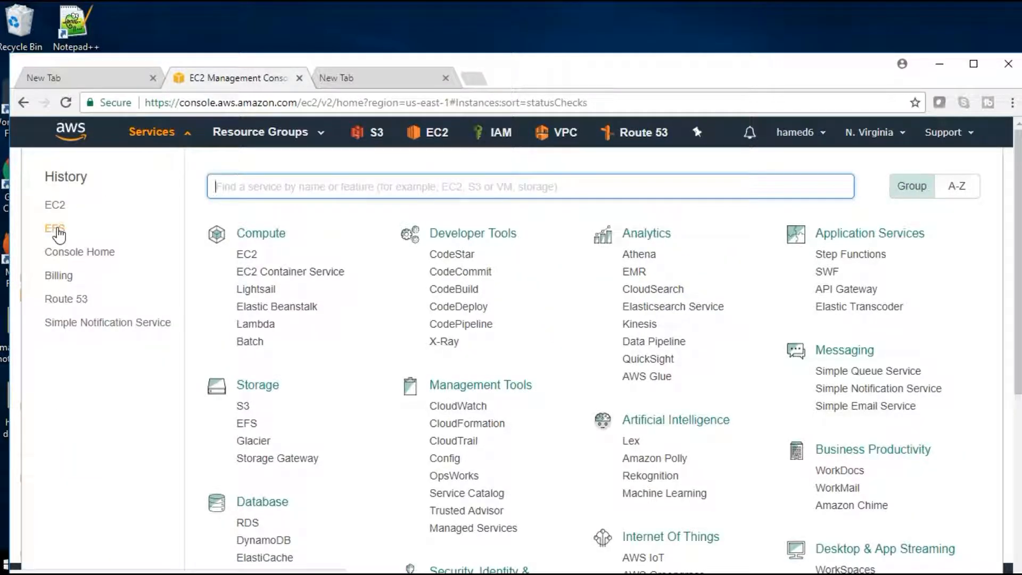
pyautogui.write('E')
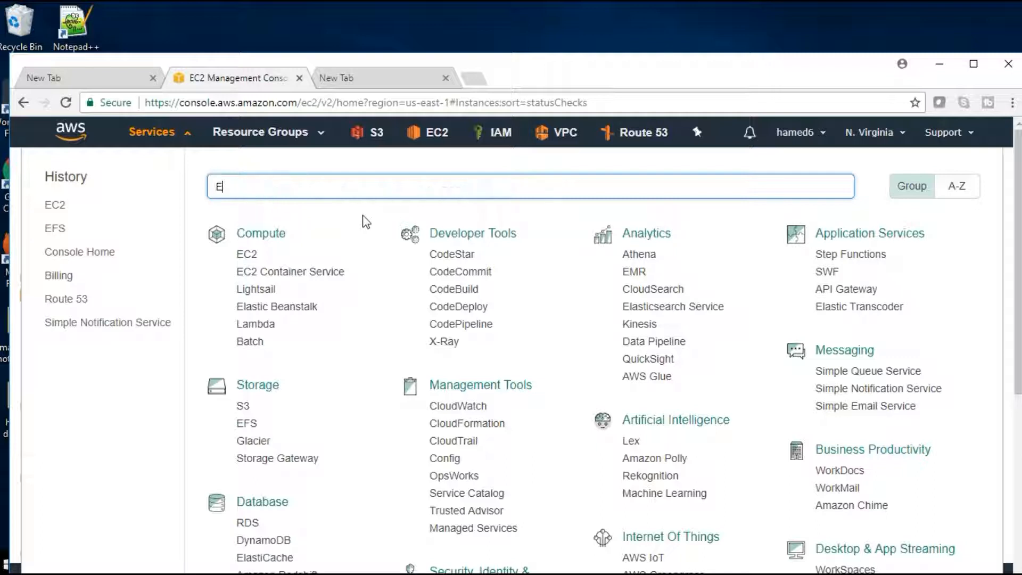
pyautogui.write('S')
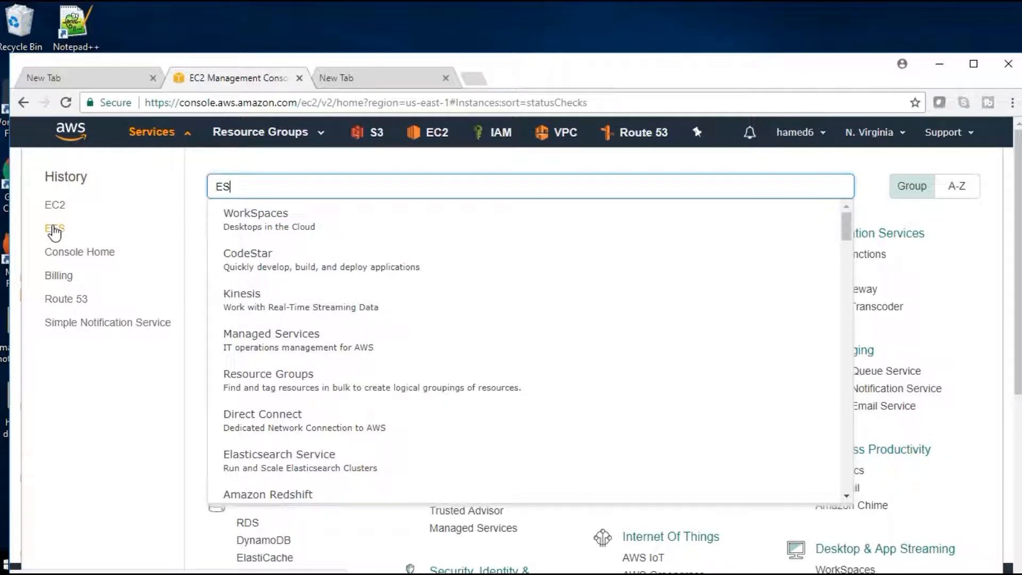
pyautogui.press('BackSpace')
pyautogui.write('FS')
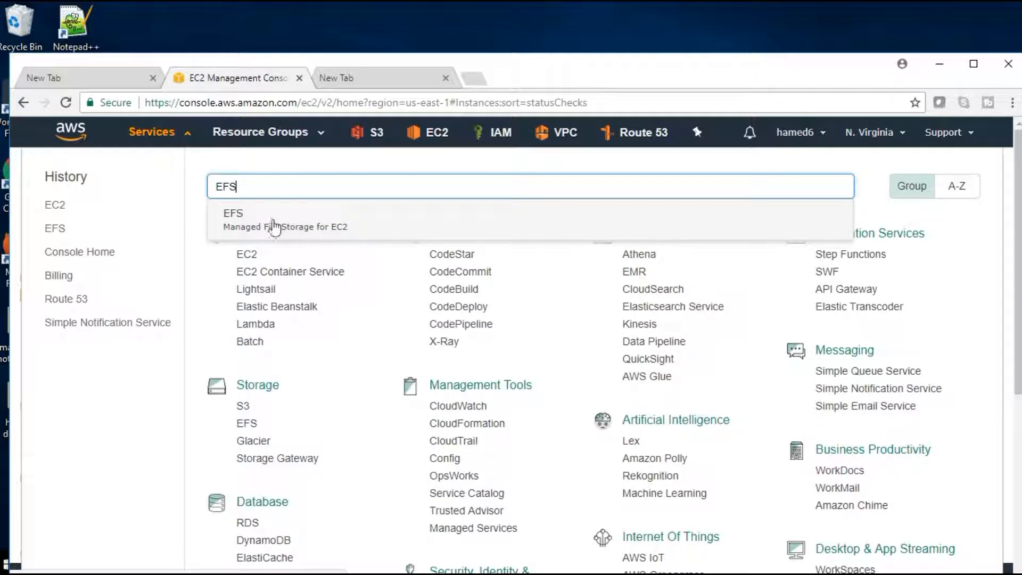
pyautogui.click(273, 226)
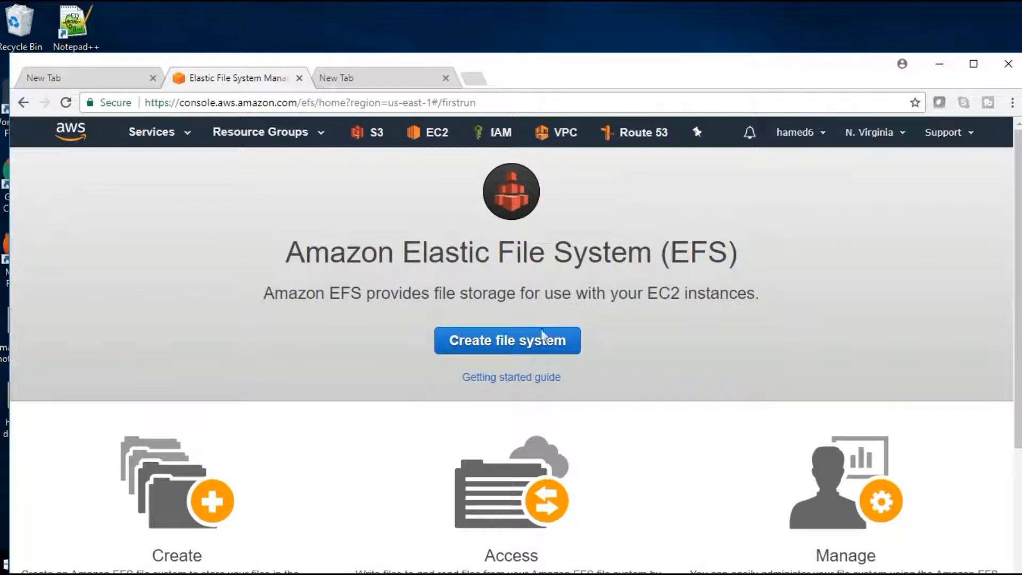
# Step: Start creating a file system and choose the VPC vpc-6eb35216 - VA-VPC1-10.0.0.0/16 for its access
pyautogui.click(520, 346)
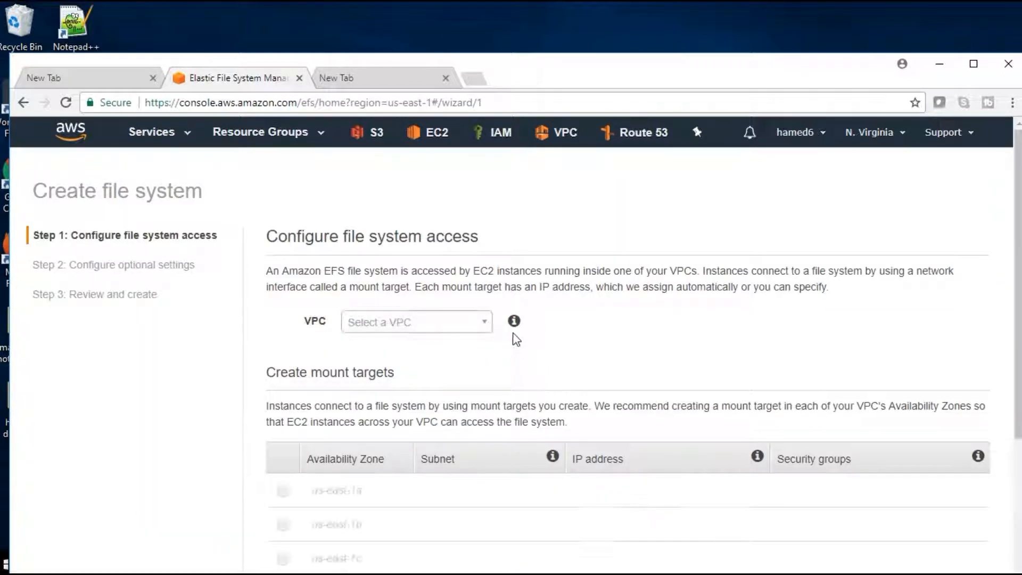
pyautogui.scroll(-3, 419, 309)
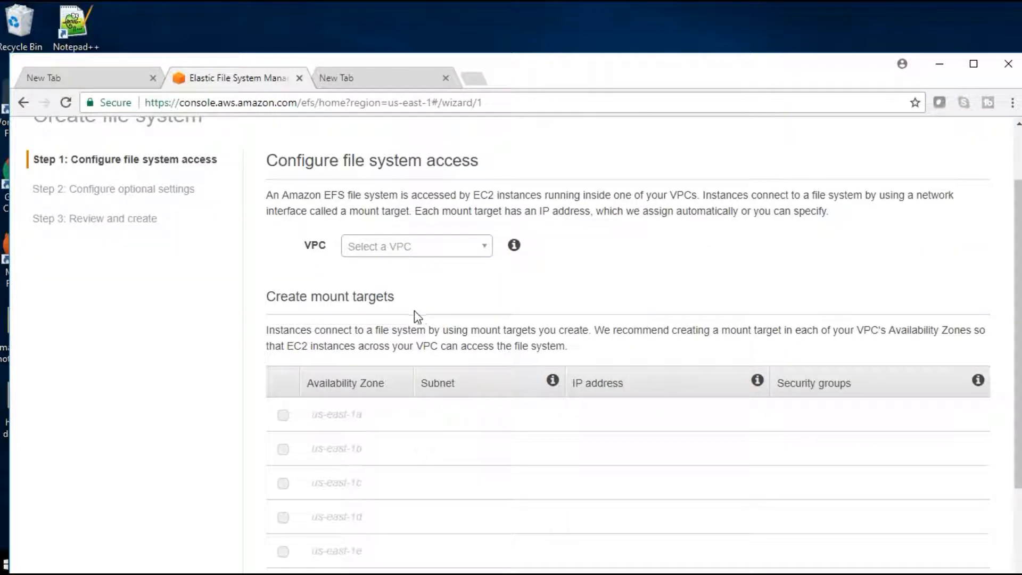
pyautogui.click(483, 246)
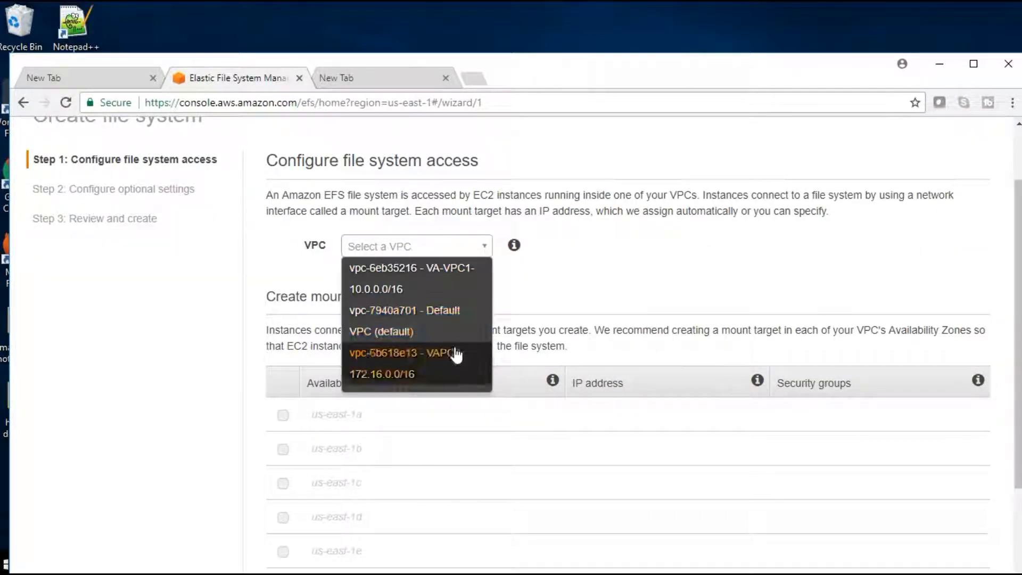
pyautogui.click(430, 292)
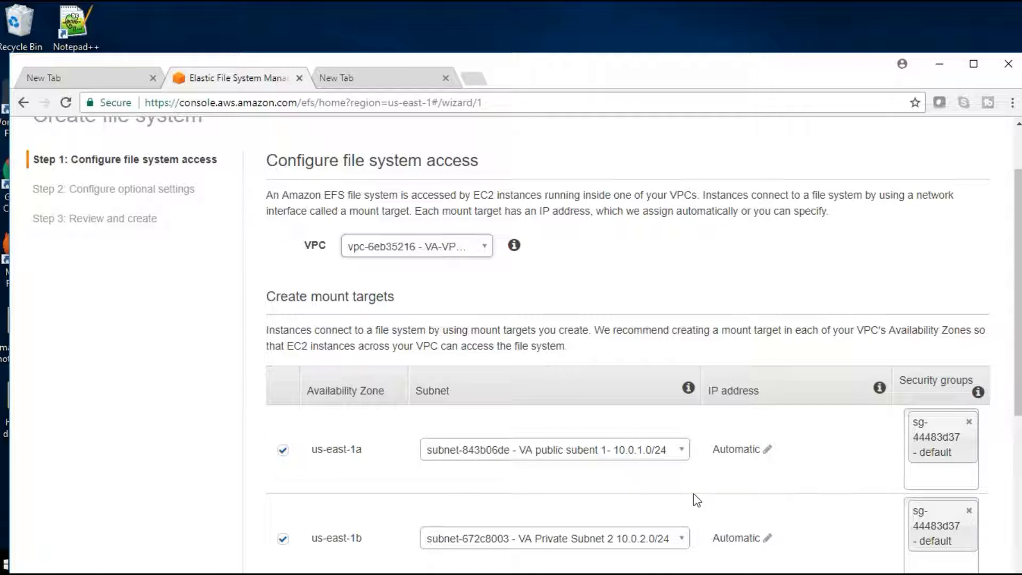
# Step: Exclude the us-east-1b availability zone from the mount targets
pyautogui.scroll(-1, 694, 492)
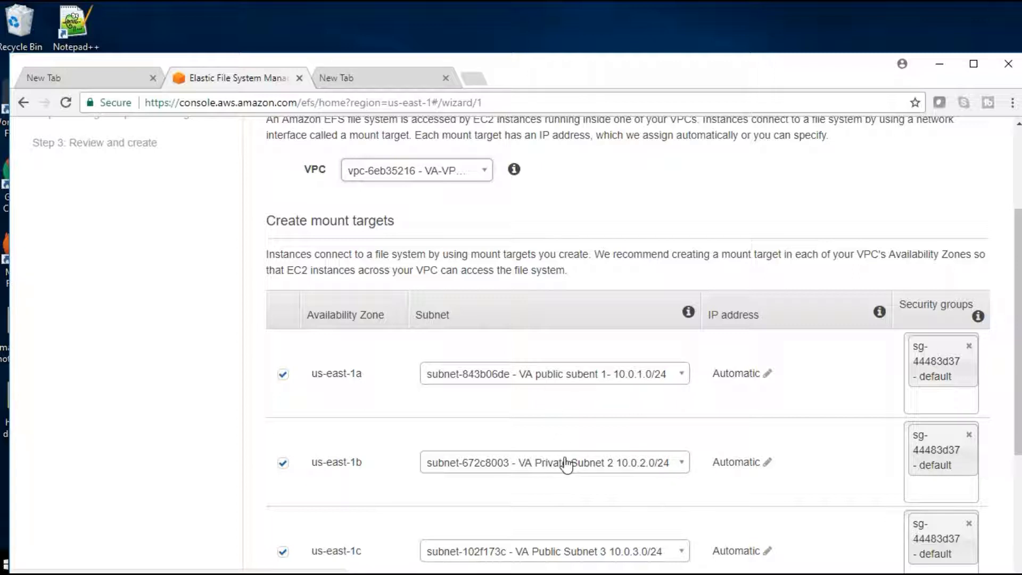
pyautogui.click(283, 462)
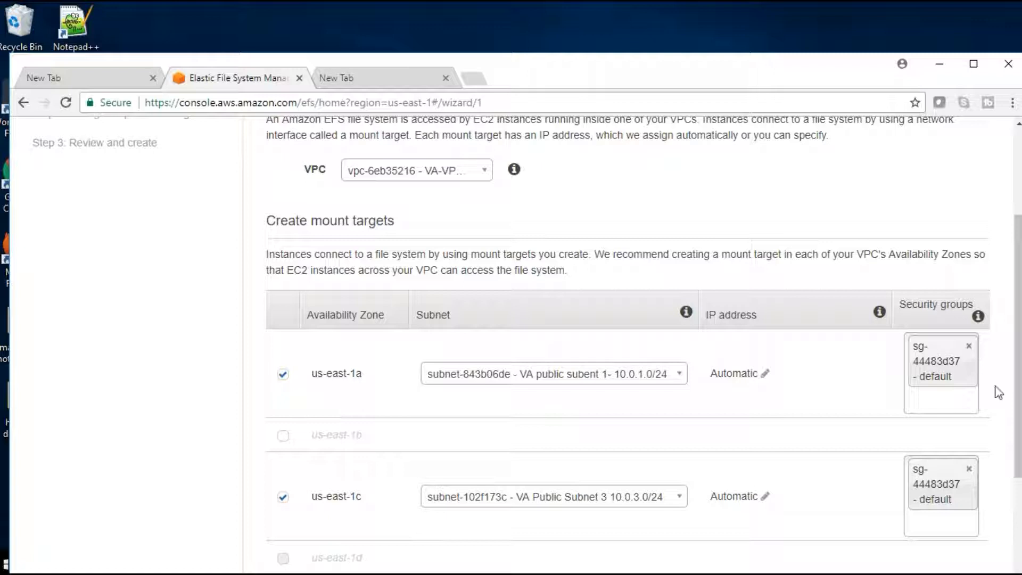
pyautogui.click(969, 405)
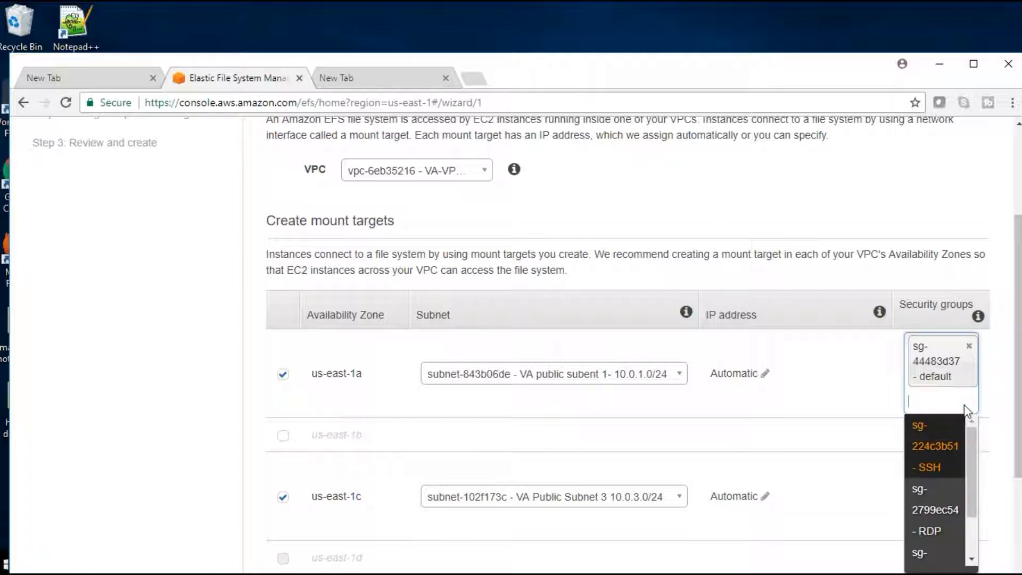
pyautogui.scroll(-1, 965, 406)
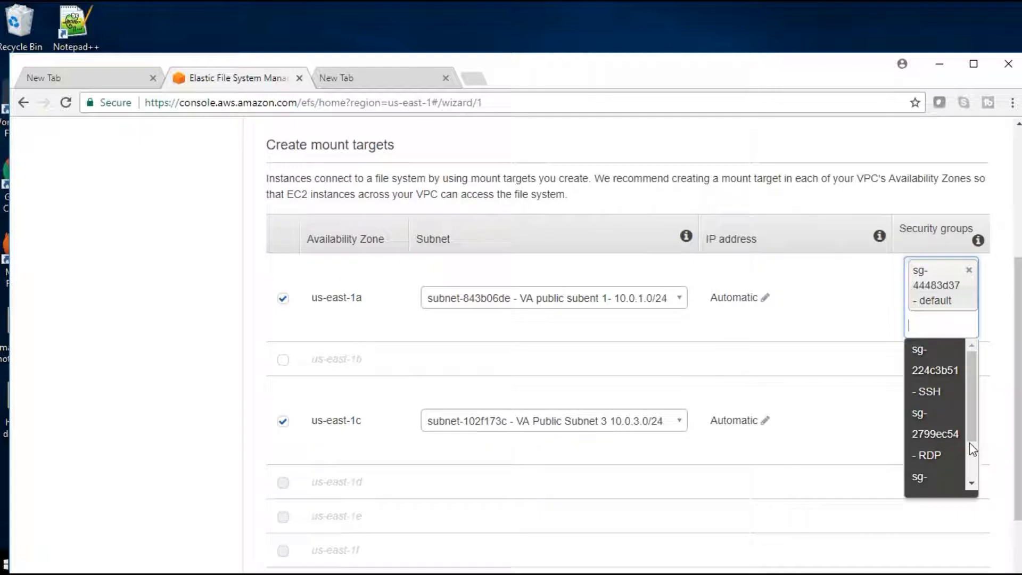
pyautogui.click(744, 333)
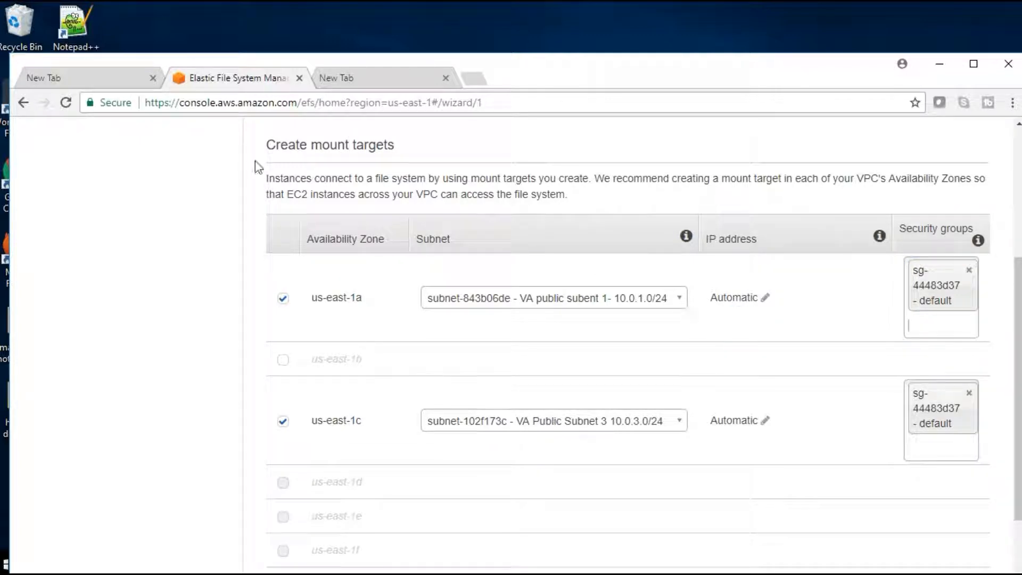
# Step: Open the EC2 console in a separate browser tab and display its security groups
pyautogui.scroll(3, 137, 142)
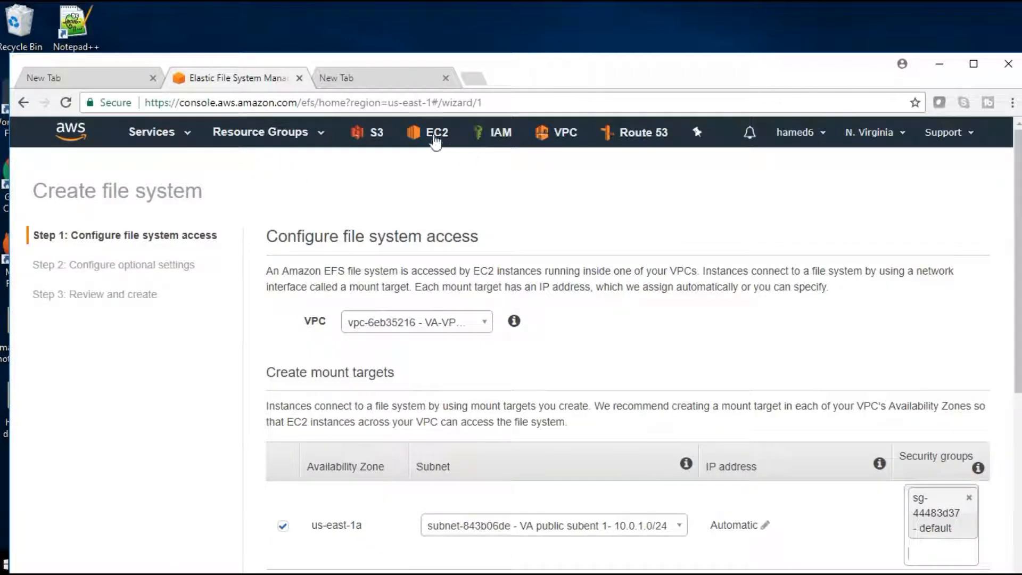
pyautogui.rightClick(434, 135)
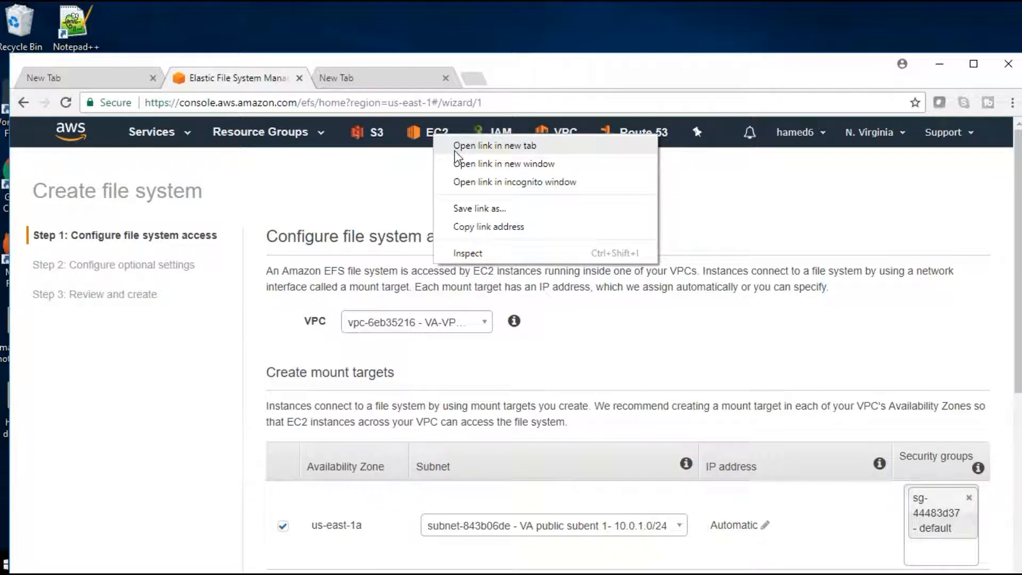
pyautogui.click(456, 149)
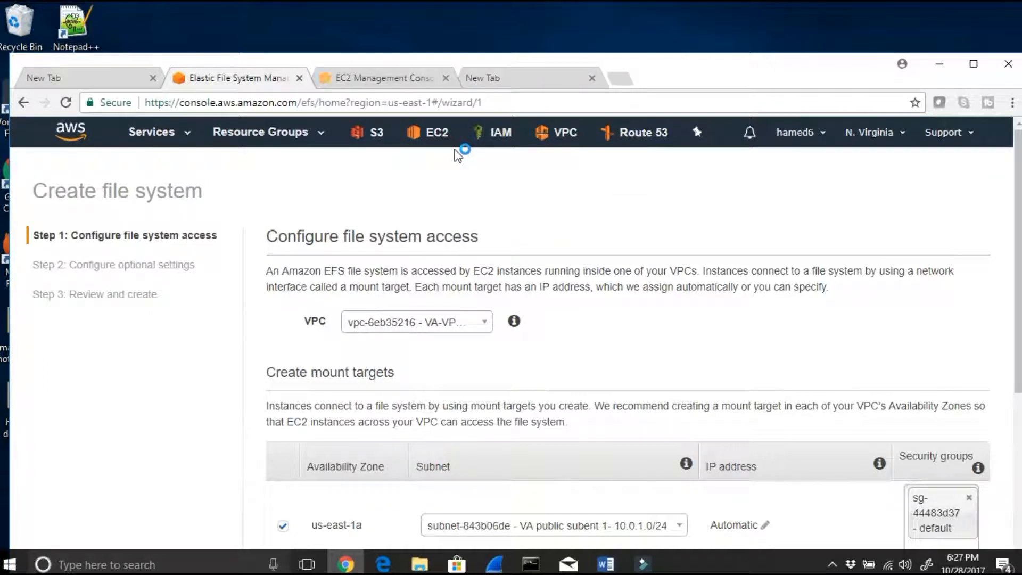
pyautogui.click(377, 79)
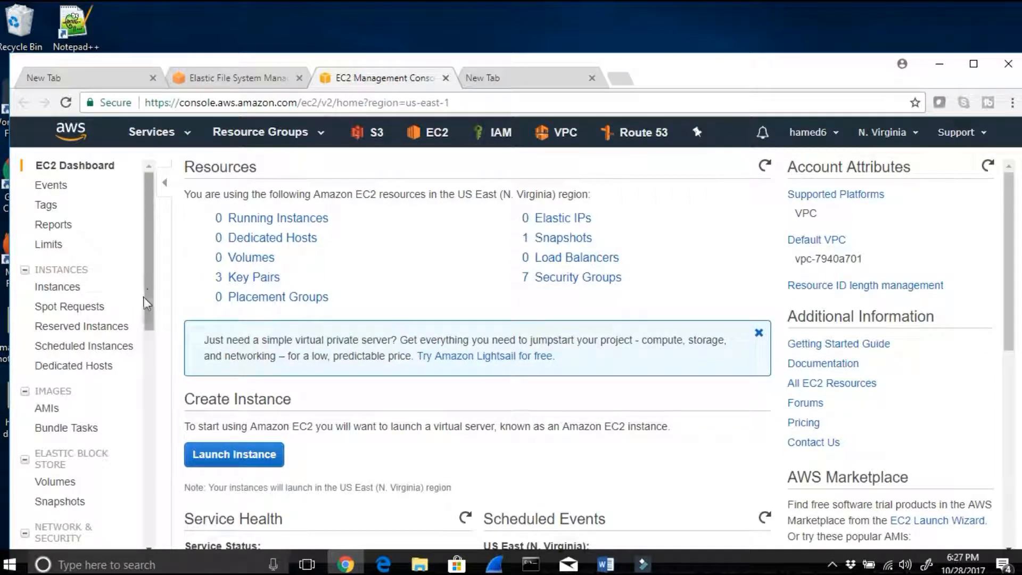
pyautogui.scroll(-3, 147, 304)
pyautogui.click(109, 426)
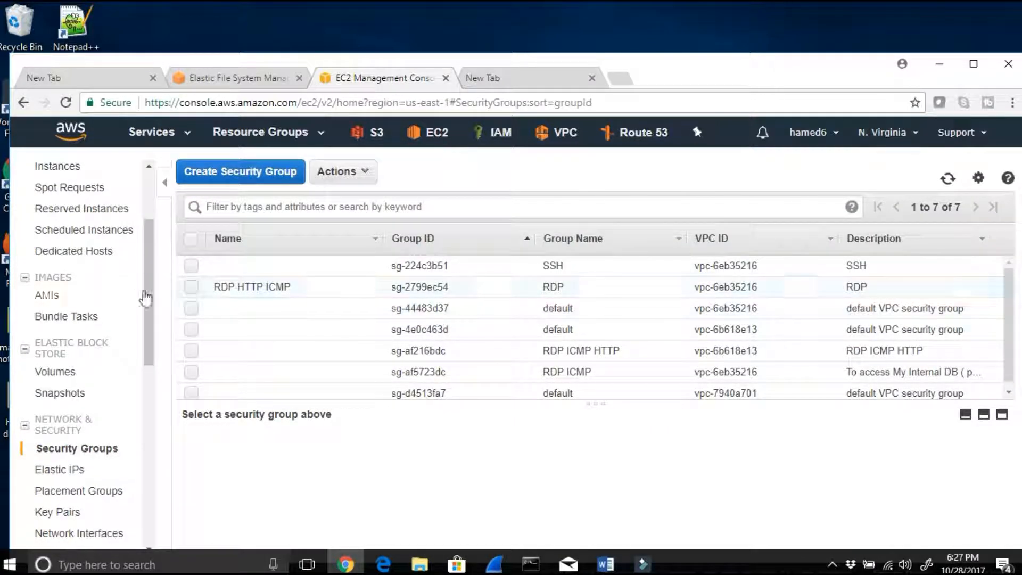
# Step: Examine the inbound rules of security groups sg-2799ec54 (RDP) and sg-af216bdc (RDP ICMP HTTP)
pyautogui.click(192, 288)
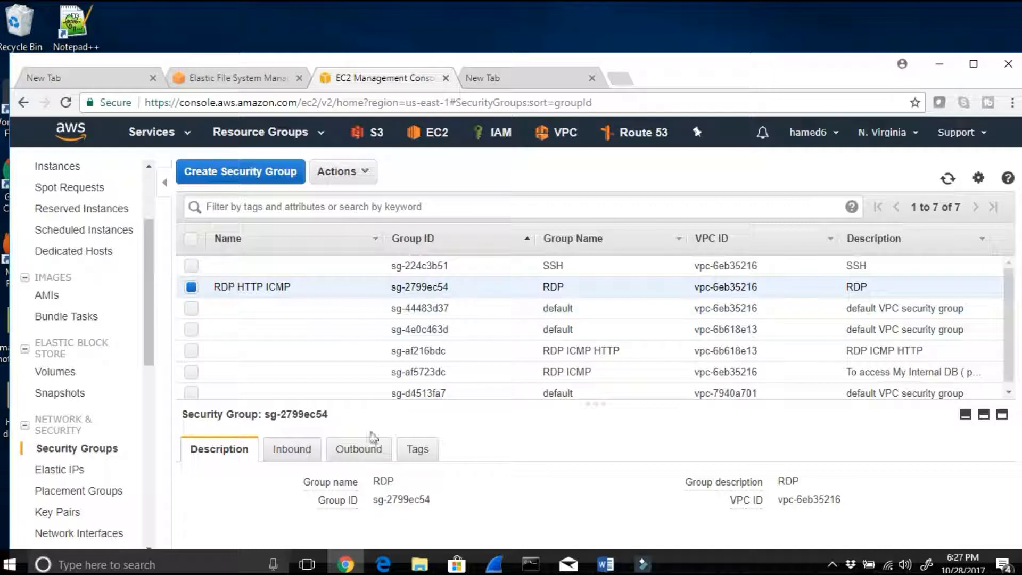
pyautogui.click(291, 450)
pyautogui.scroll(-2, 488, 466)
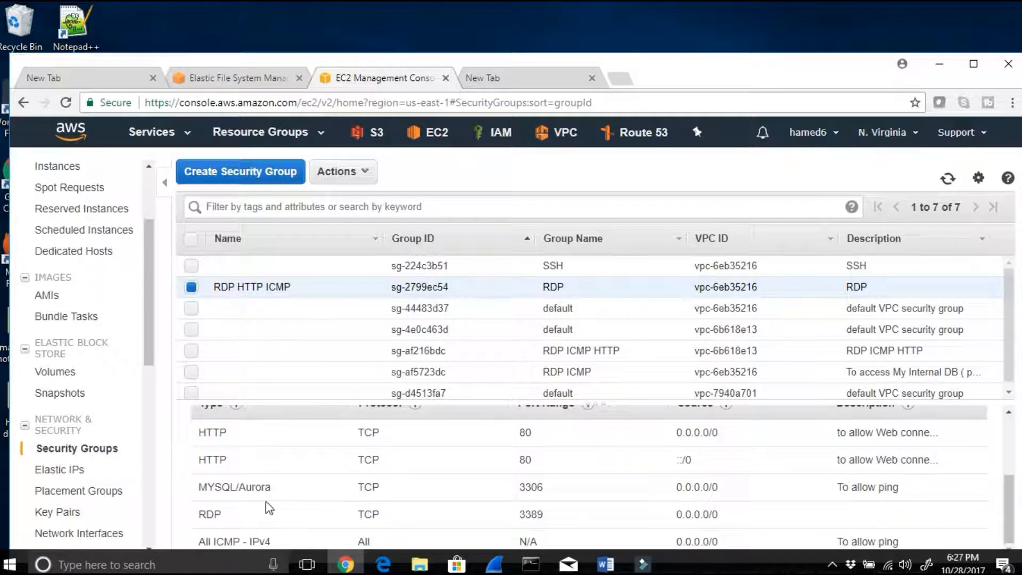
pyautogui.scroll(-1, 331, 336)
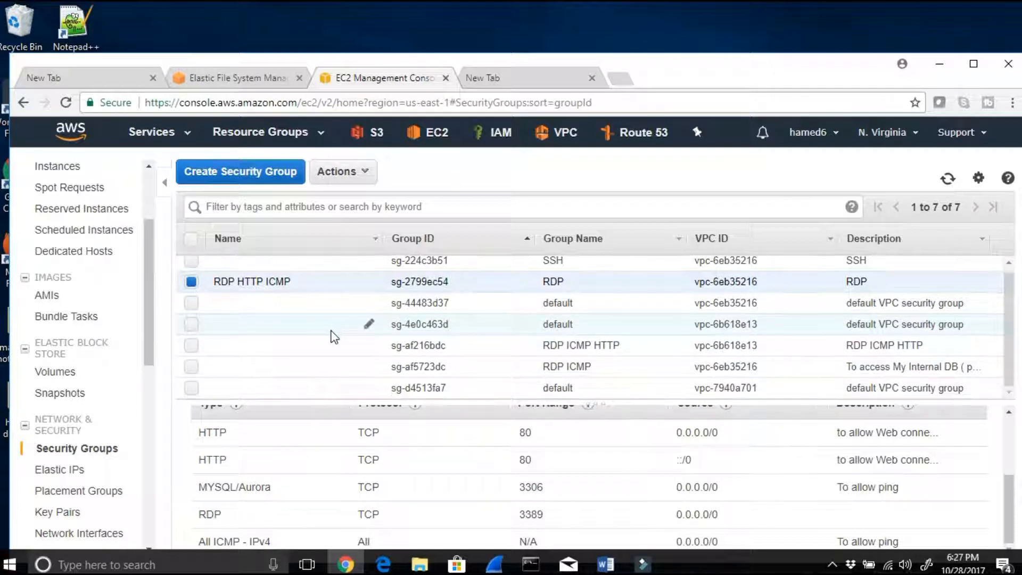
pyautogui.click(191, 345)
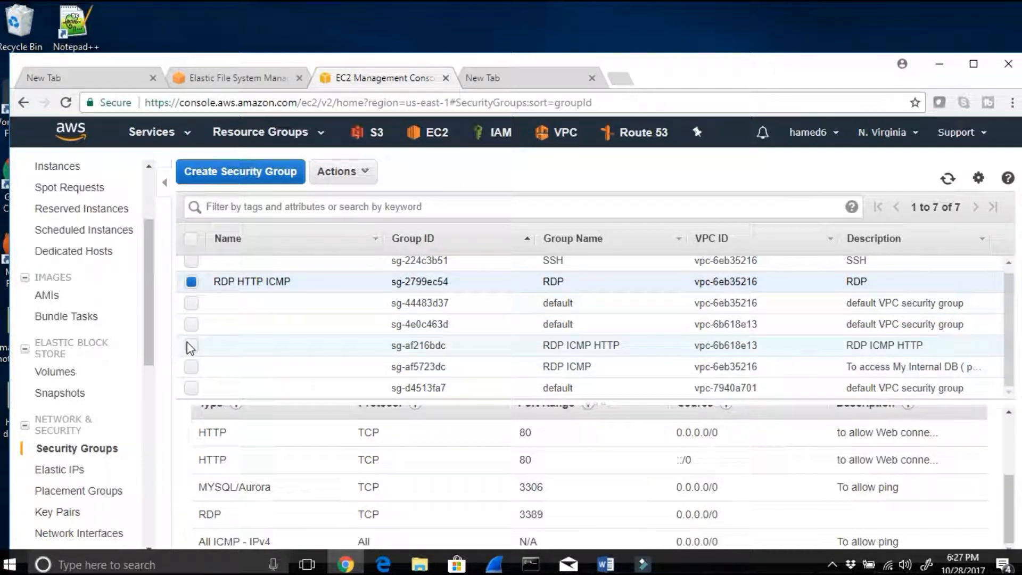
pyautogui.click(191, 281)
pyautogui.scroll(-3, 384, 493)
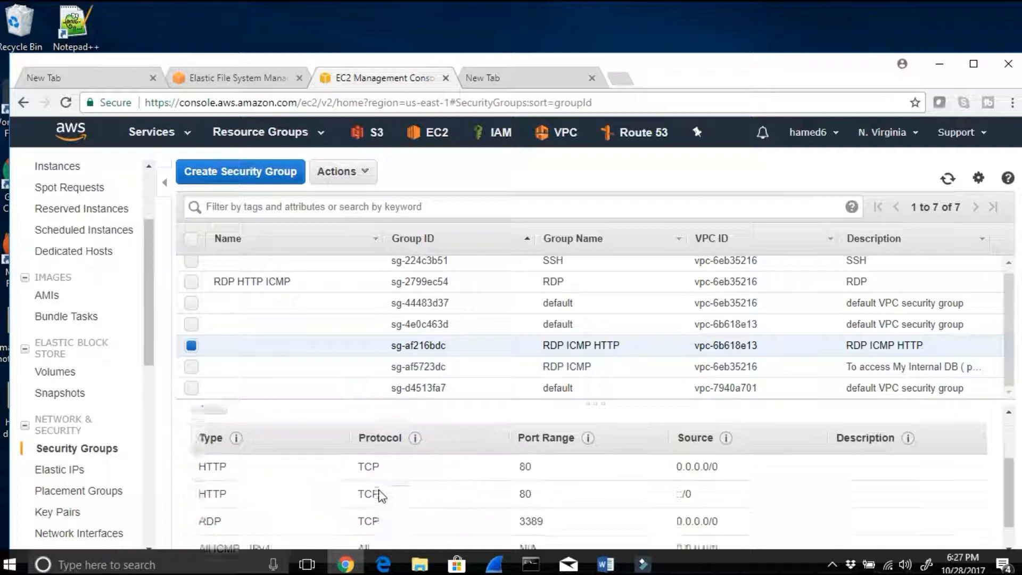
pyautogui.scroll(3, 389, 487)
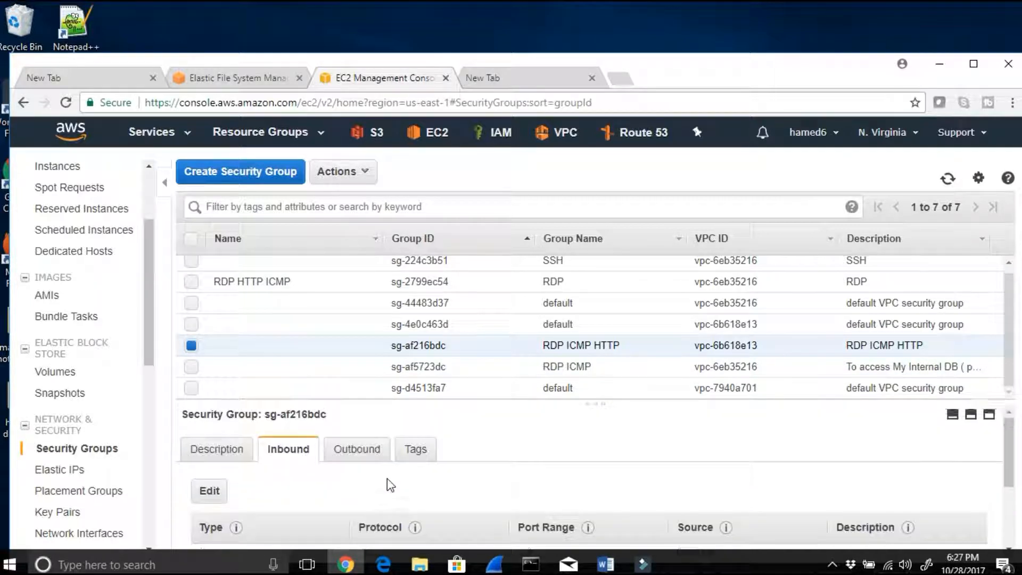
pyautogui.scroll(1, 452, 351)
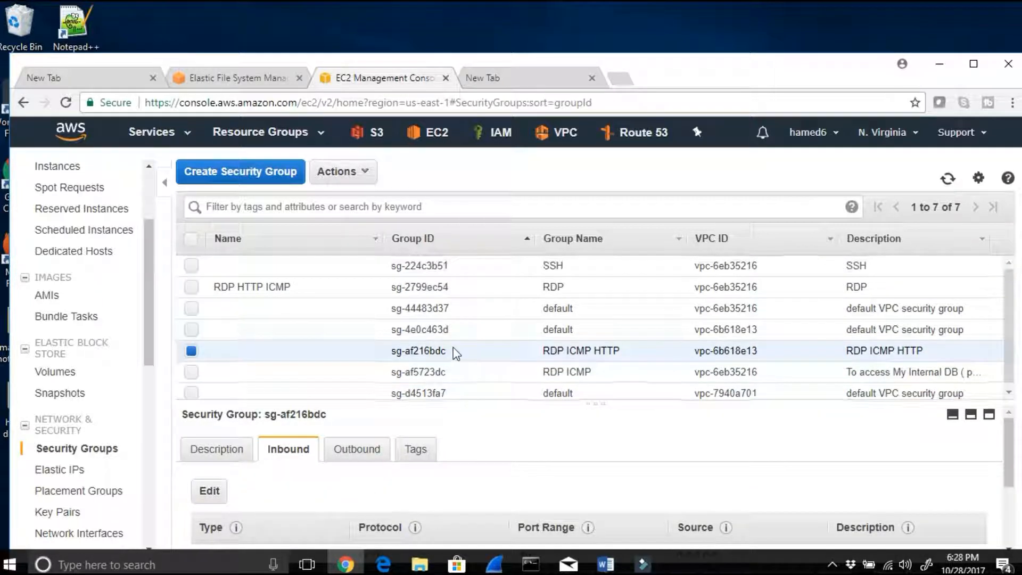
# Step: Examine the inbound rules of security group sg-224c3b51 (SSH) on its own and highlight its group name
pyautogui.click(191, 265)
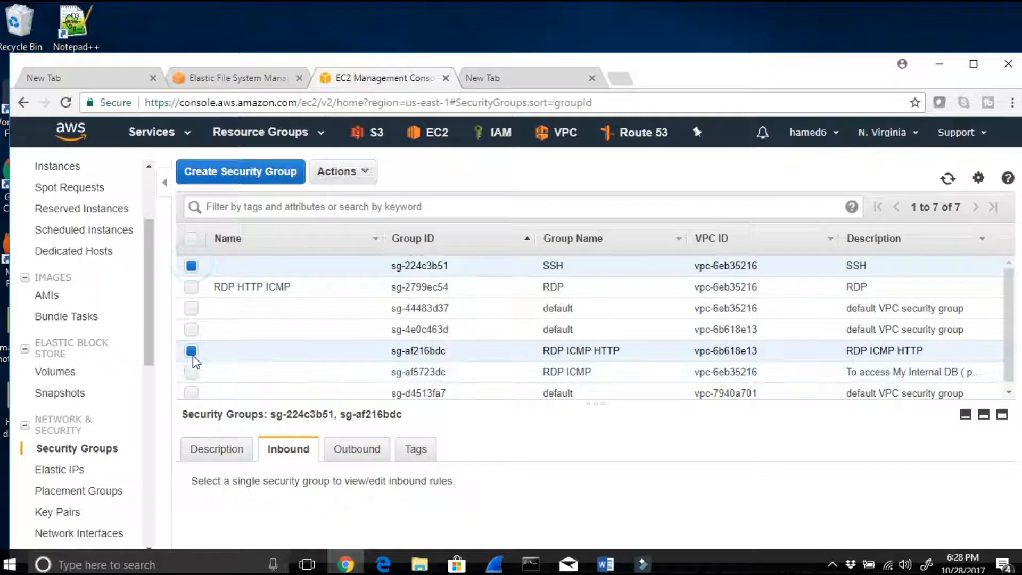
pyautogui.click(191, 350)
pyautogui.scroll(-1, 520, 335)
pyautogui.scroll(-2, 392, 476)
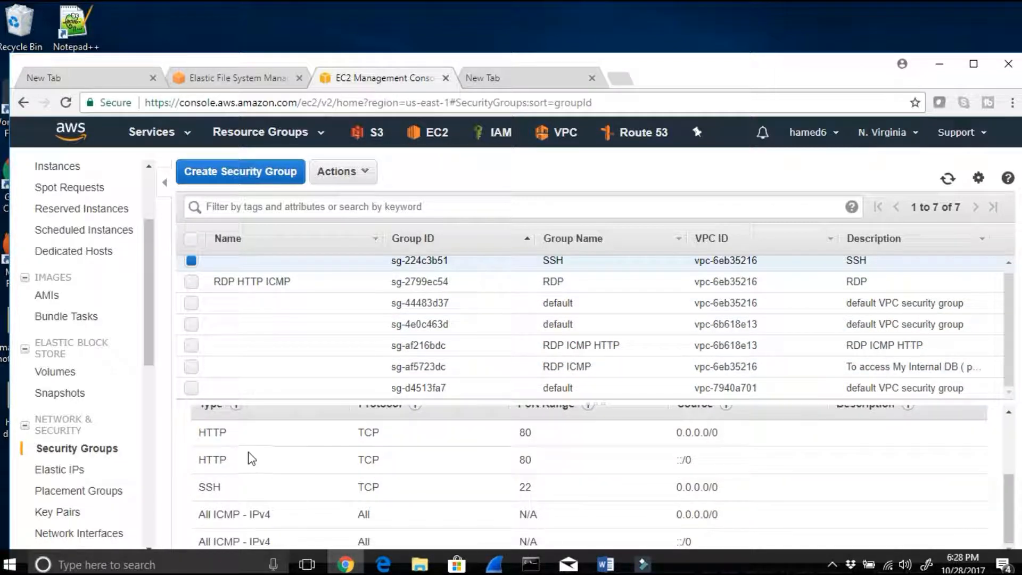
pyautogui.scroll(2, 327, 514)
pyautogui.scroll(1, 559, 288)
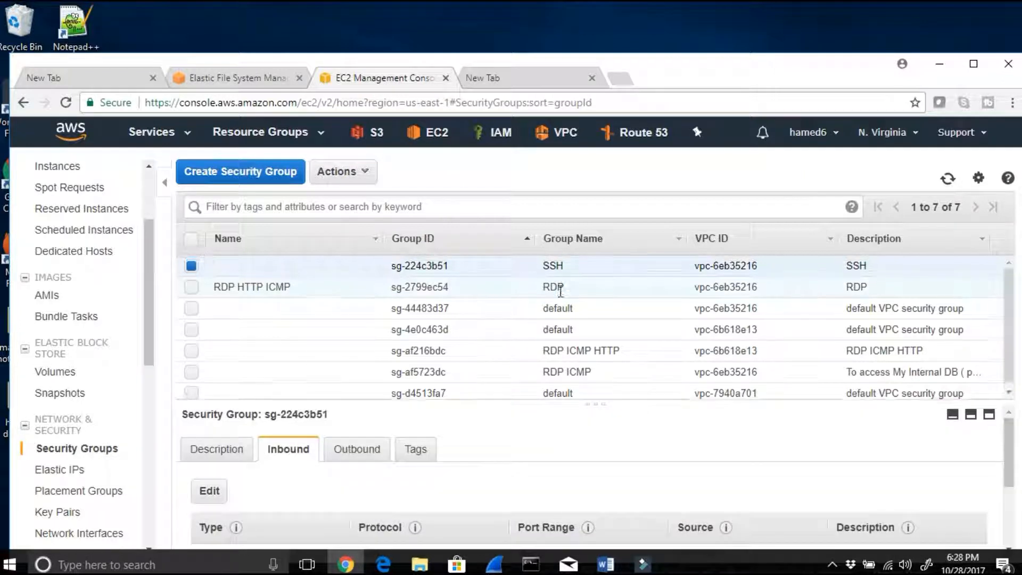
pyautogui.moveTo(575, 270); pyautogui.dragTo(542, 265)
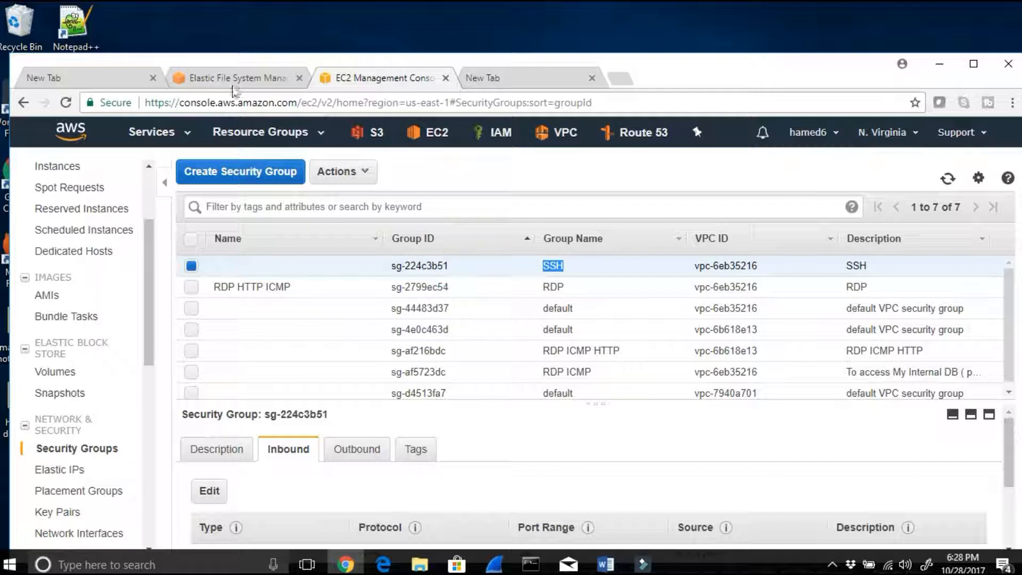
# Step: Return to the EFS wizard and add security group sg-224c3b51 - SSH to the us-east-1a mount target
pyautogui.click(234, 78)
pyautogui.scroll(-1, 882, 479)
pyautogui.scroll(-1, 884, 481)
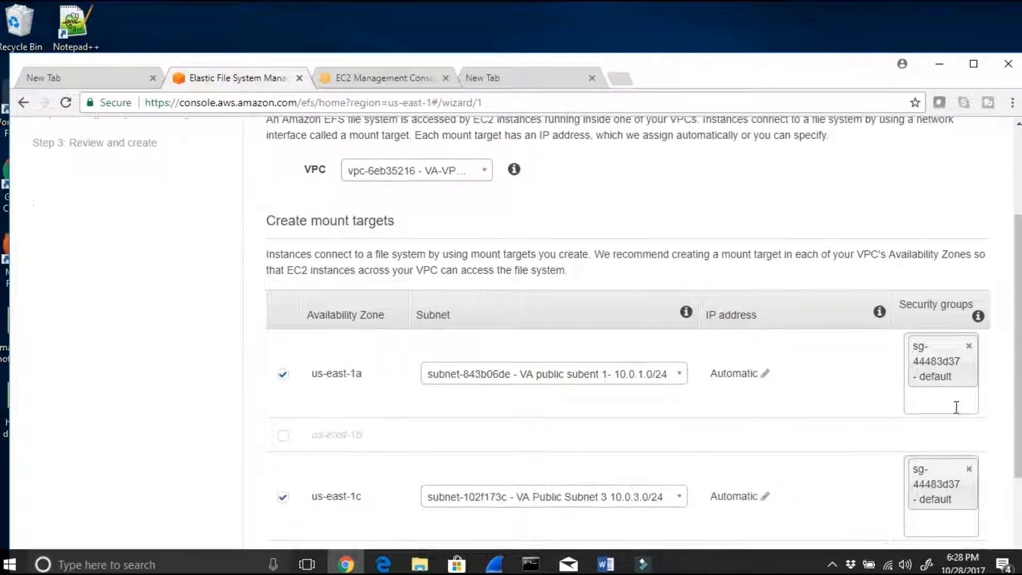
pyautogui.click(950, 404)
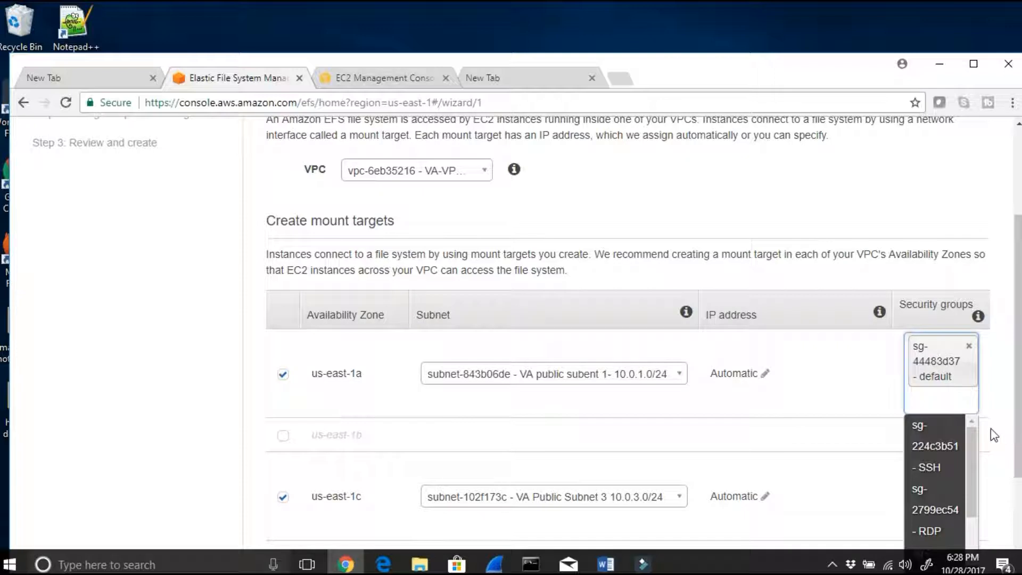
pyautogui.click(943, 459)
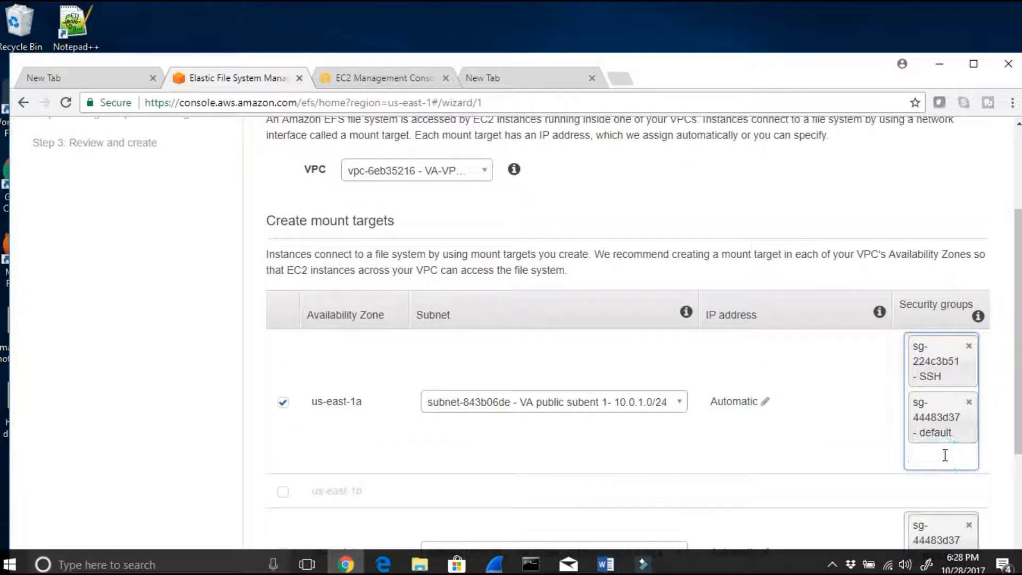
# Step: Add security group sg-224c3b51 - SSH to the us-east-1c mount target
pyautogui.scroll(-3, 945, 455)
pyautogui.click(940, 438)
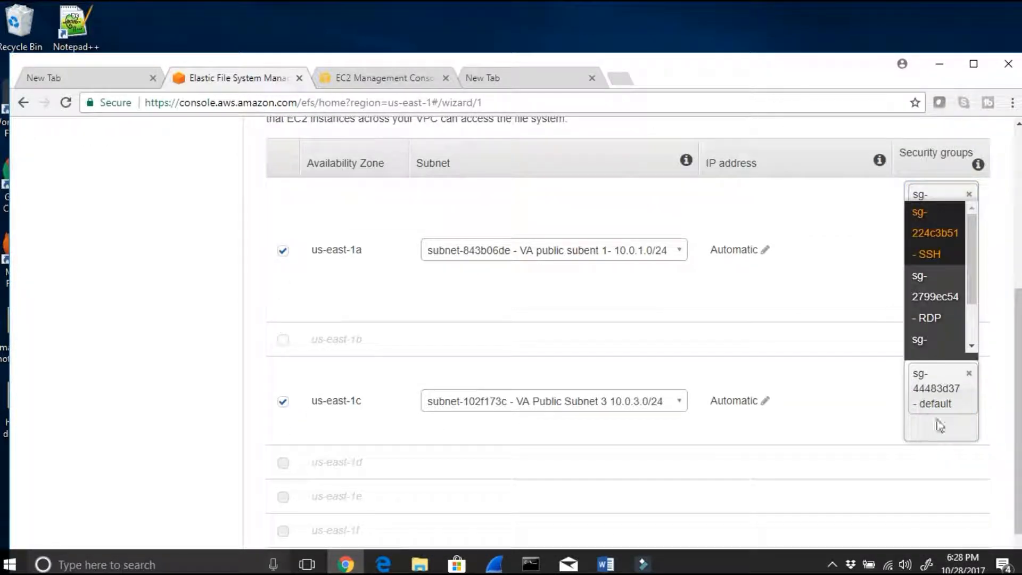
pyautogui.scroll(-1, 953, 250)
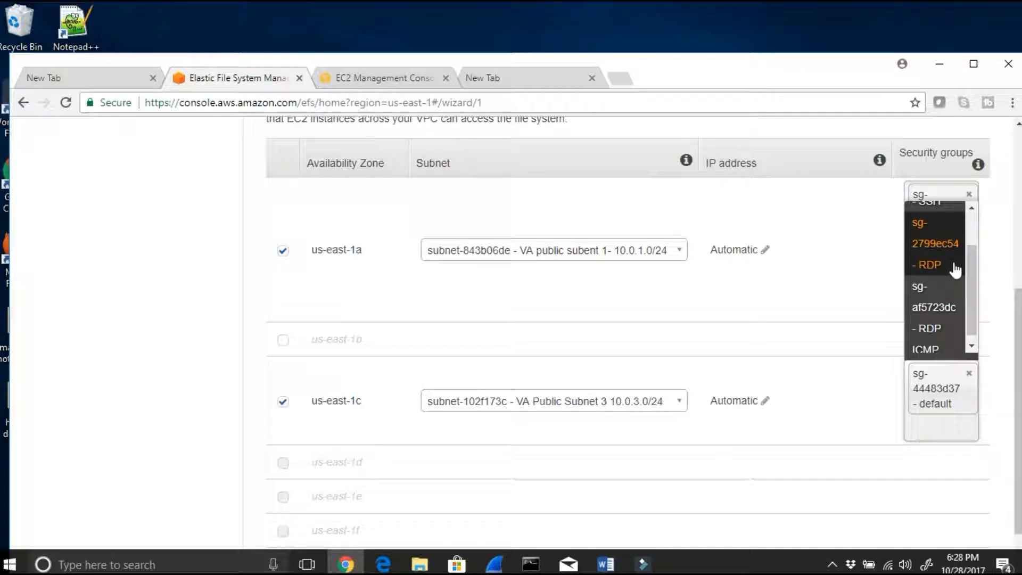
pyautogui.moveTo(969, 295); pyautogui.dragTo(960, 257)
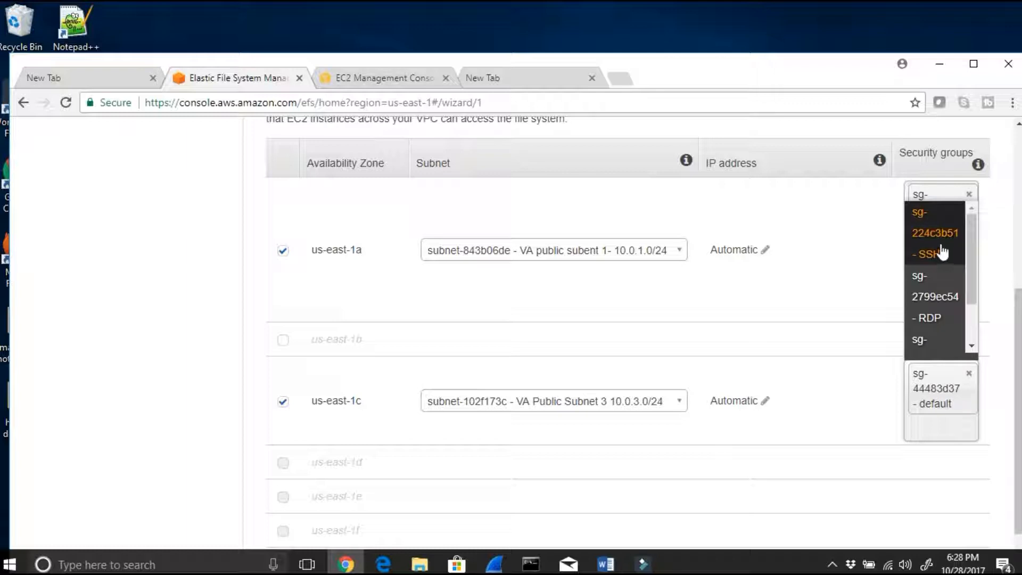
pyautogui.click(942, 252)
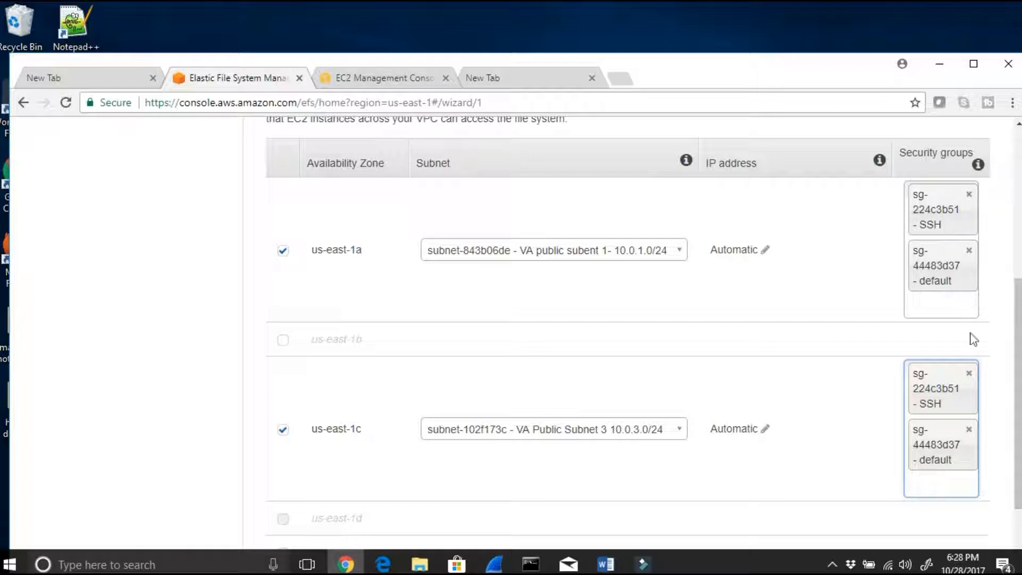
# Step: Accept the file system access configuration and advance to the tags section of the optional settings
pyautogui.scroll(-3, 1015, 373)
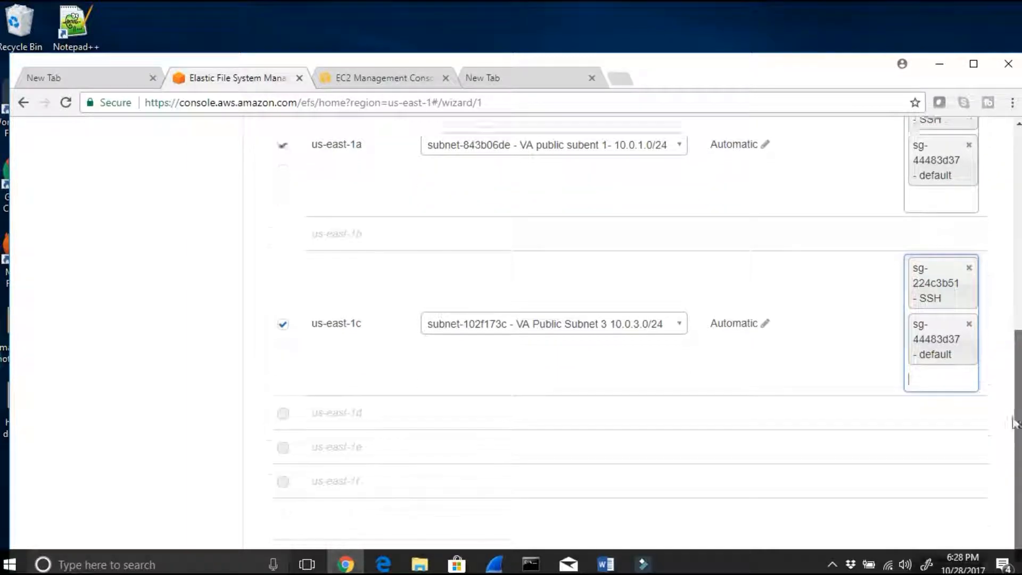
pyautogui.click(941, 542)
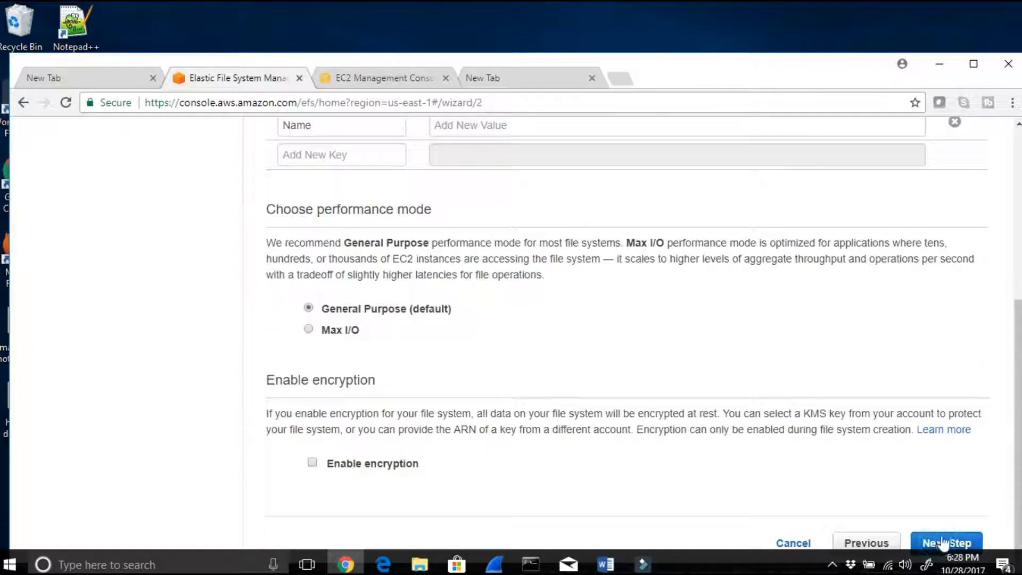
pyautogui.scroll(2, 642, 398)
pyautogui.scroll(3, 642, 398)
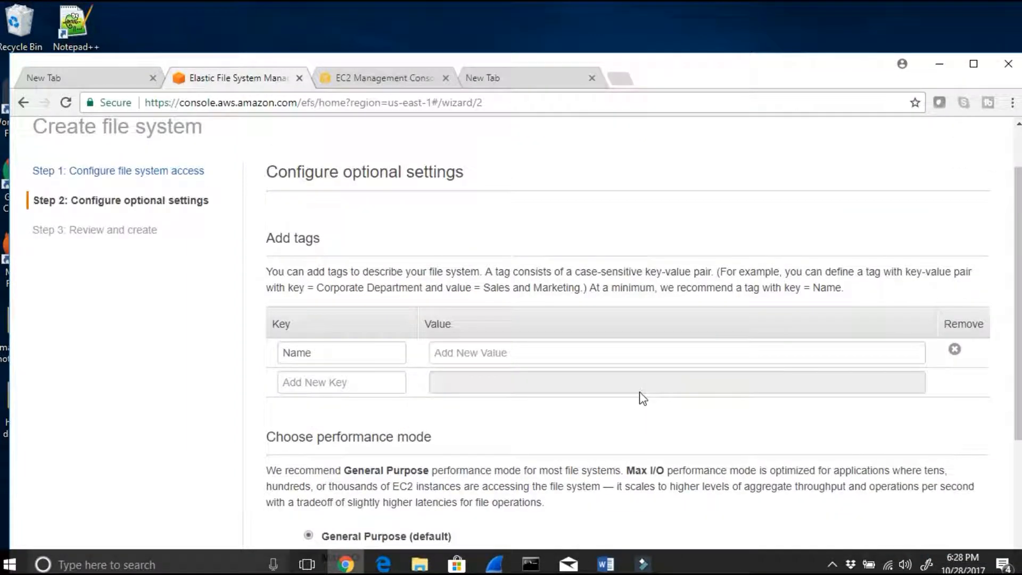
# Step: Switch to the lab document in Word and highlight the Step 3 instruction on naming the file system
pyautogui.click(605, 564)
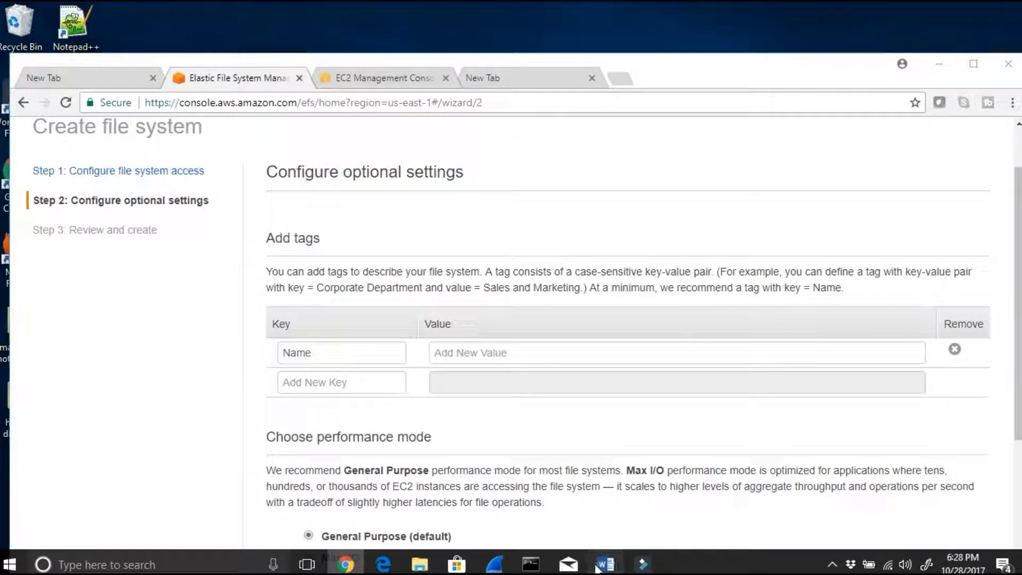
pyautogui.scroll(-3, 479, 414)
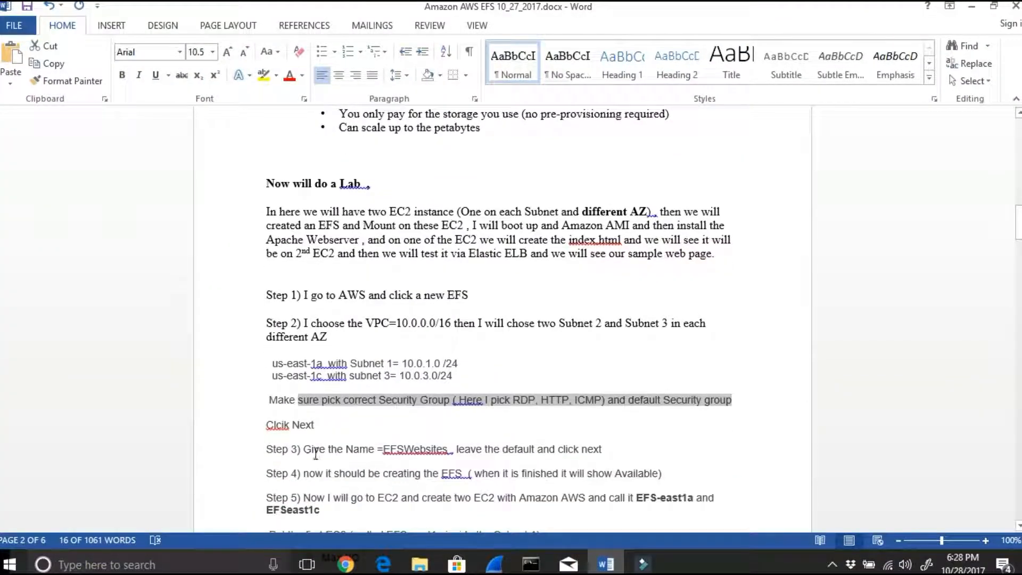
pyautogui.moveTo(304, 449); pyautogui.dragTo(590, 457)
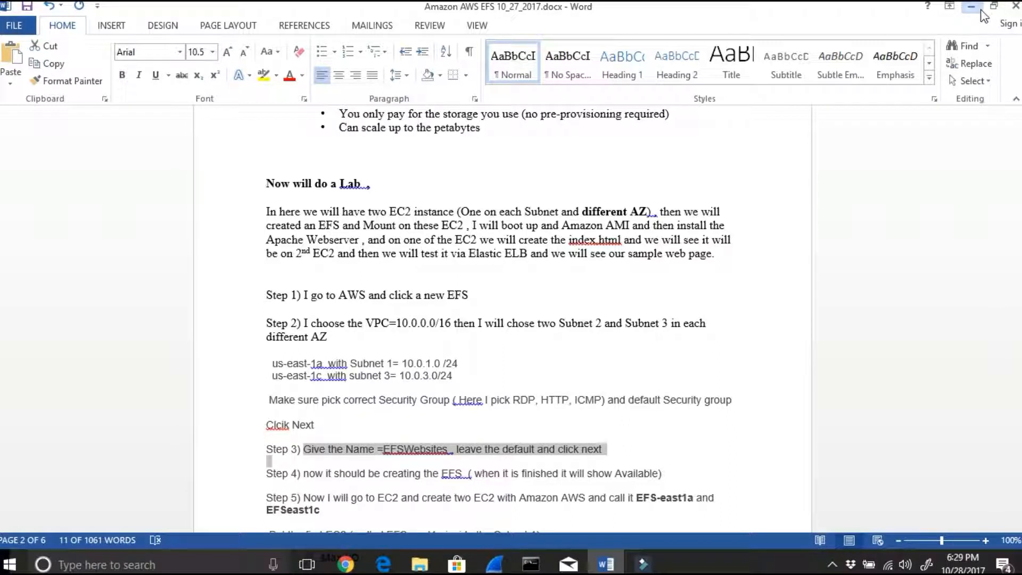
pyautogui.click(971, 5)
# Step: Return to the EFS wizard and set the Name tag's value to EFSWebsites
pyautogui.click(462, 353)
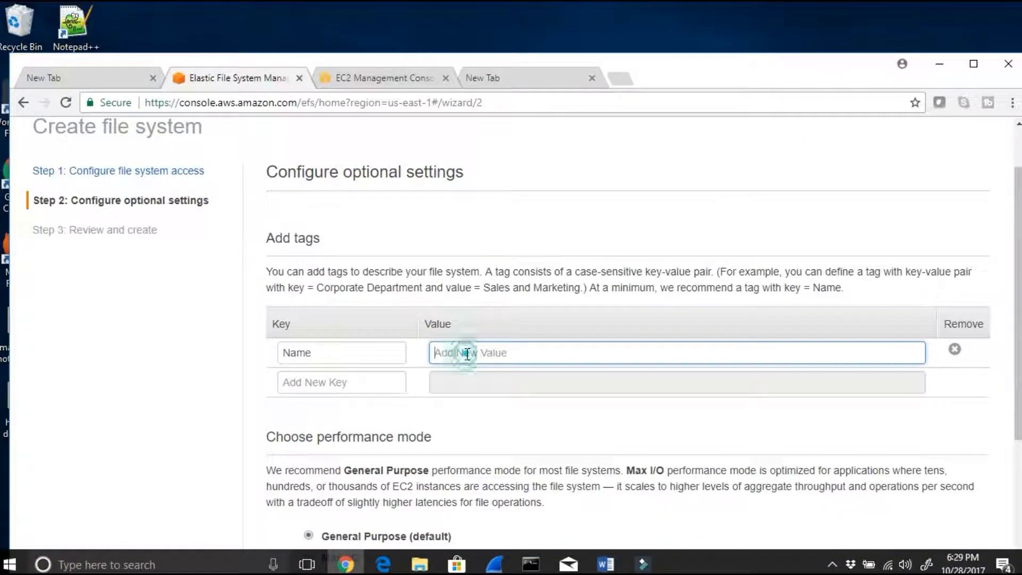
pyautogui.write('ae')
pyautogui.press('BackSpace')
pyautogui.press('BackSpace')
pyautogui.write('EF')
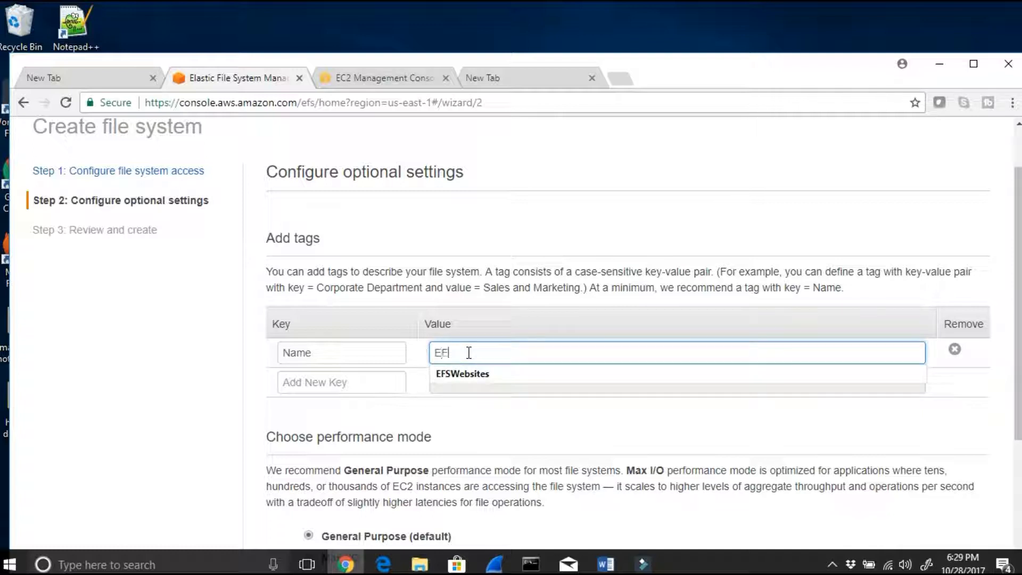
pyautogui.click(506, 372)
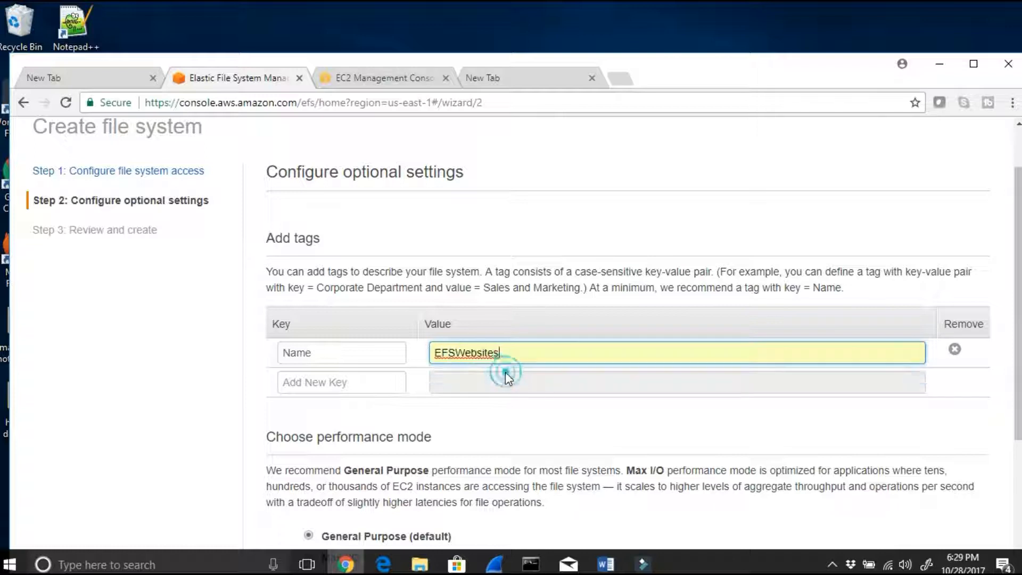
# Step: Keep the General Purpose performance mode with encryption disabled and advance to the review page
pyautogui.scroll(-3, 434, 393)
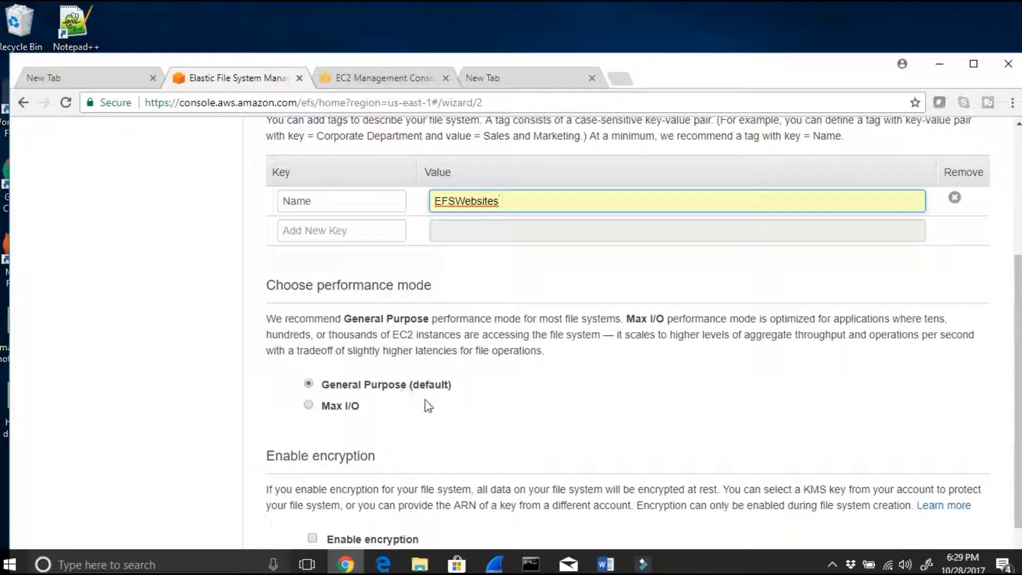
pyautogui.scroll(-1, 427, 406)
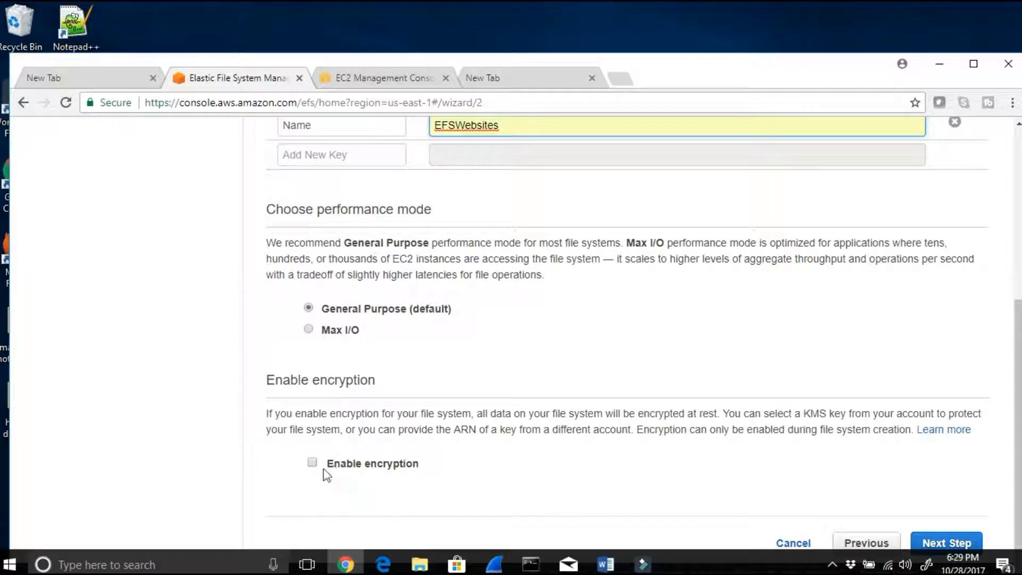
pyautogui.click(947, 543)
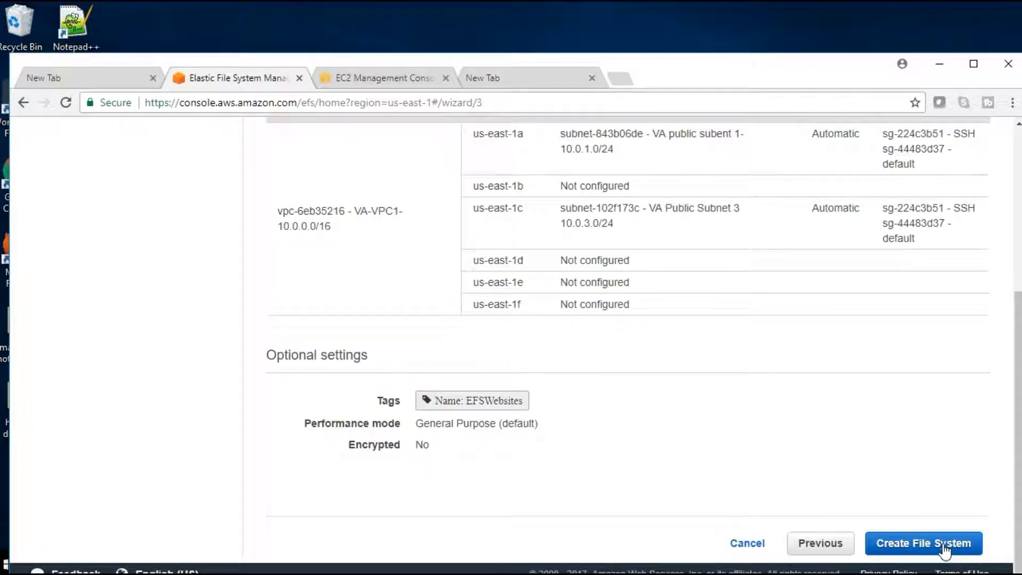
# Step: Review the file system access summary, highlighting the us-east-1a and us-east-1c zones, the VPC and the default security group
pyautogui.scroll(4, 825, 473)
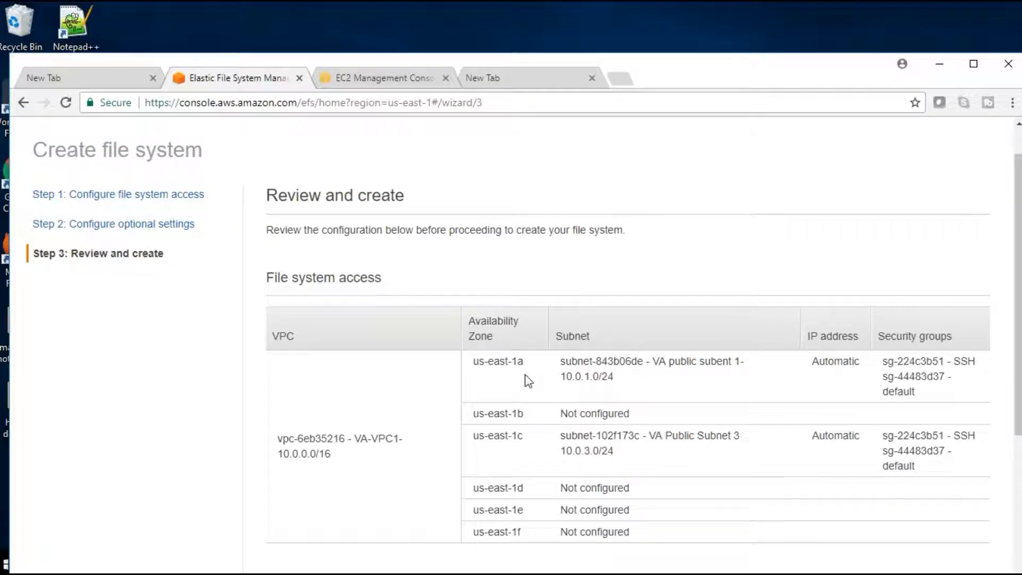
pyautogui.moveTo(538, 371); pyautogui.dragTo(474, 367)
pyautogui.moveTo(522, 432); pyautogui.dragTo(470, 436)
pyautogui.tripleClick(347, 445)
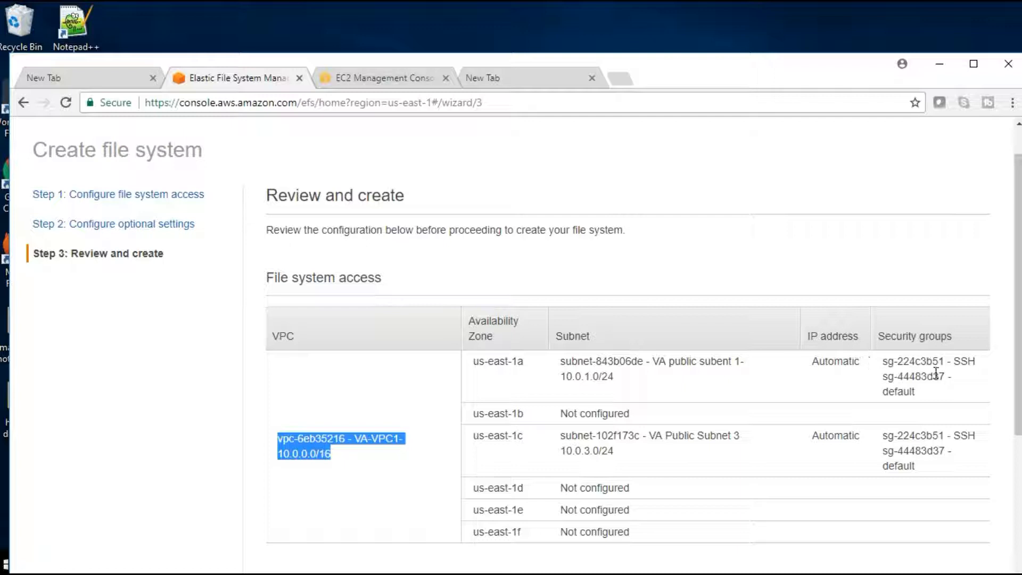
pyautogui.moveTo(919, 395); pyautogui.dragTo(879, 383)
# Step: Create the EFSWebsites file system and highlight the life cycle states of its mount targets
pyautogui.scroll(-4, 936, 423)
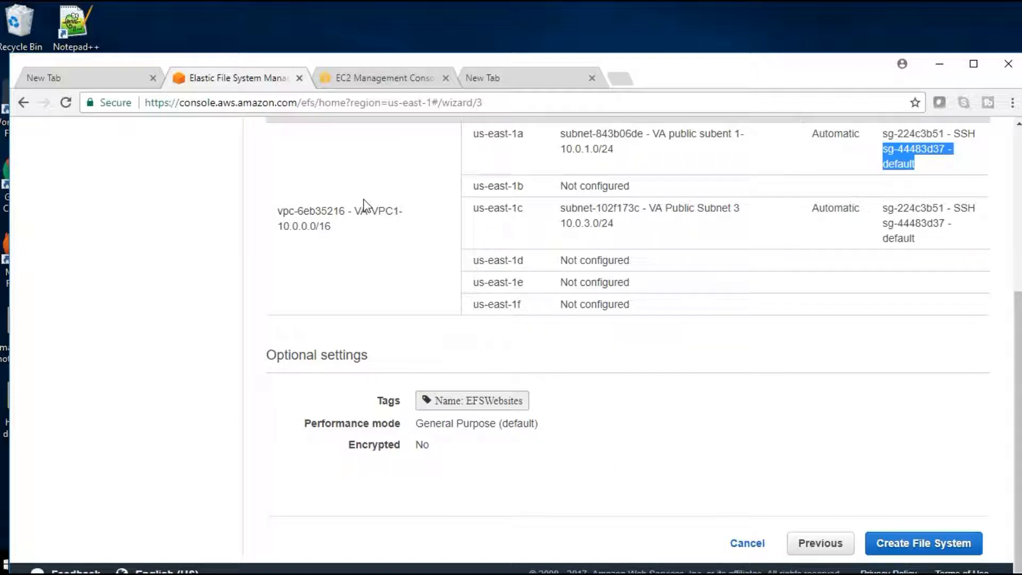
pyautogui.click(913, 539)
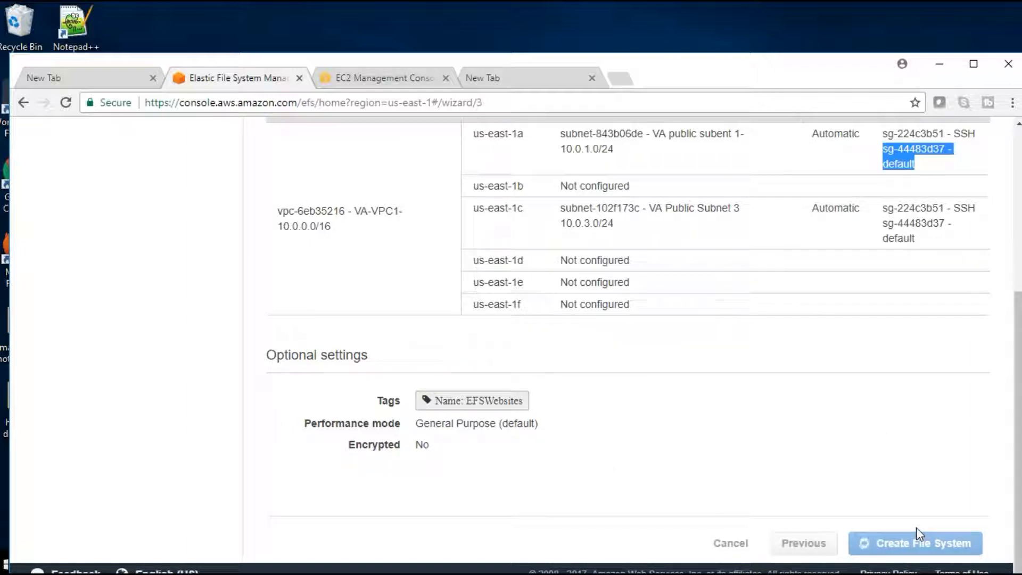
pyautogui.scroll(5, 641, 354)
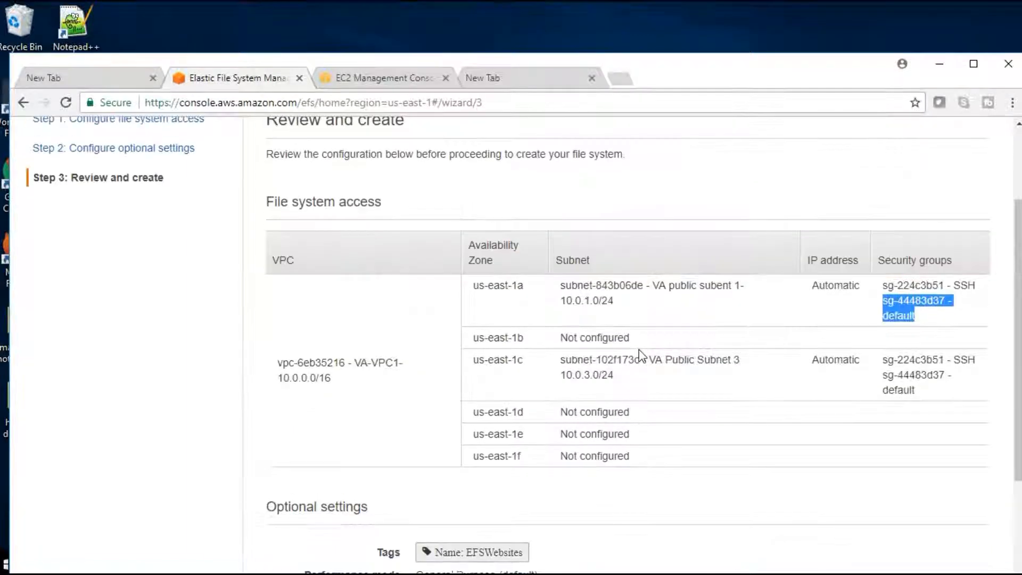
pyautogui.scroll(-3, 639, 350)
pyautogui.scroll(-2, 639, 350)
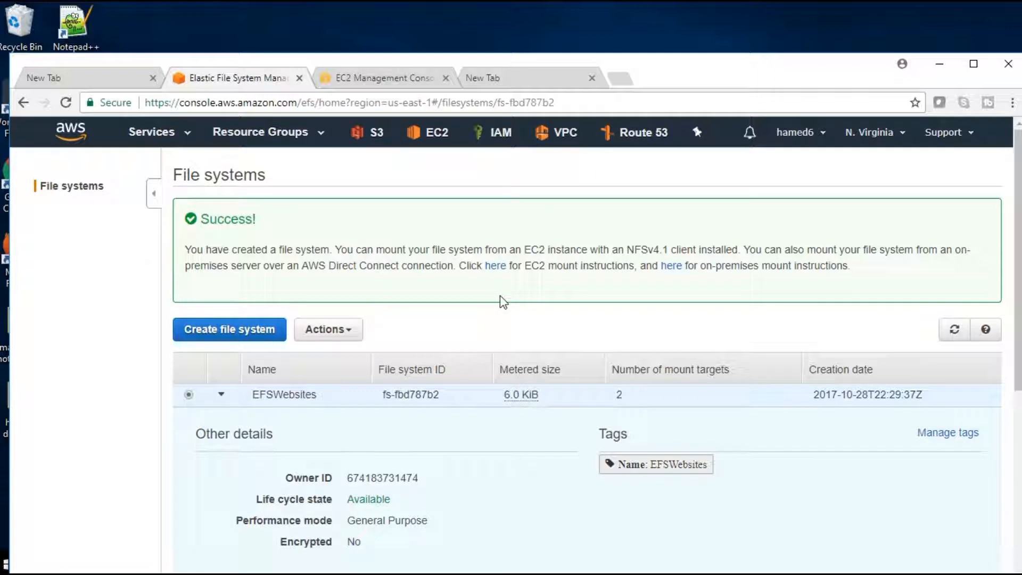
pyautogui.scroll(-6, 725, 474)
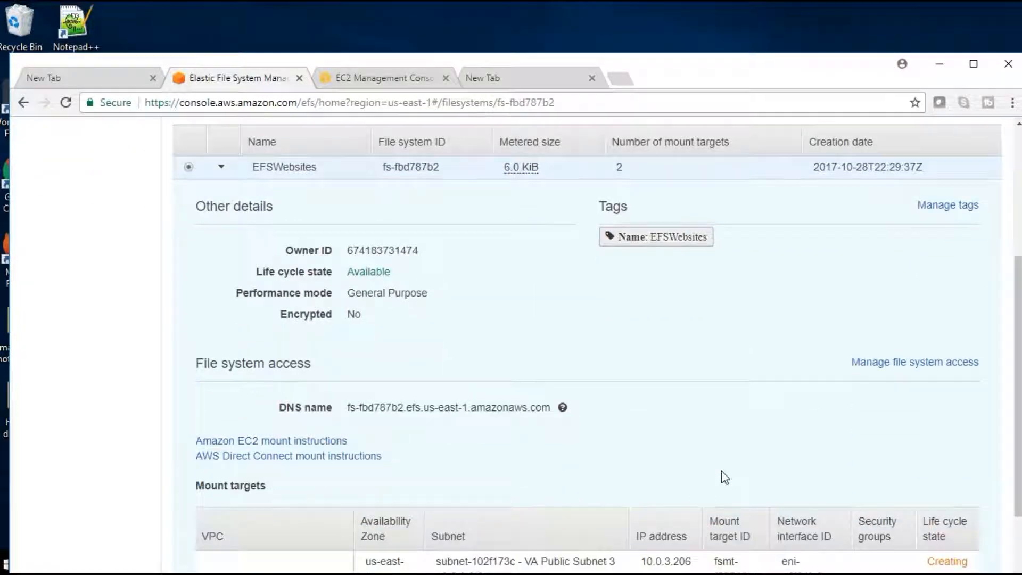
pyautogui.moveTo(928, 472); pyautogui.dragTo(964, 503)
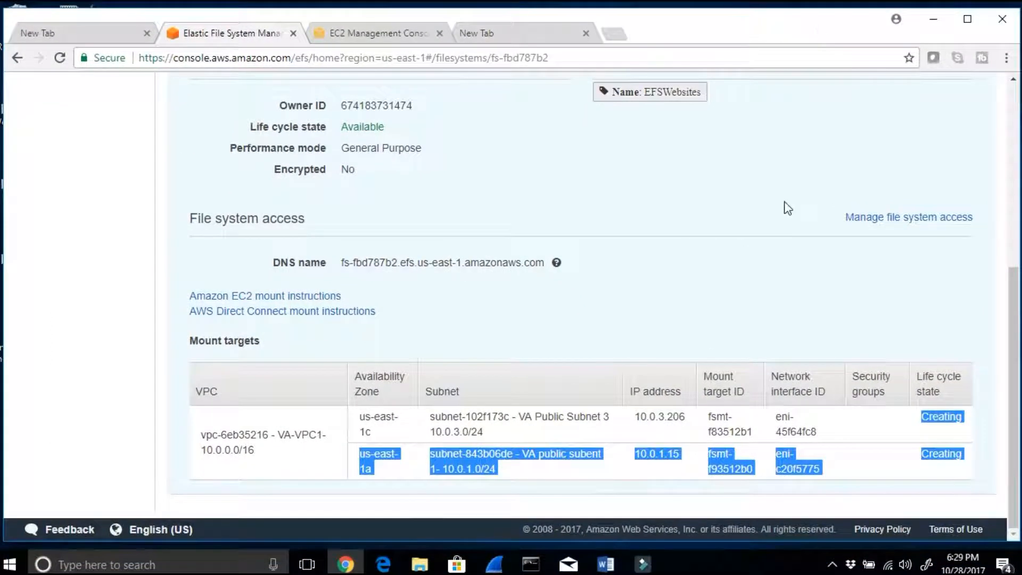
# Step: Switch to the lab document in Word and highlight Steps 4 and 5 on EFS creation and the two EC2 instances
pyautogui.click(605, 564)
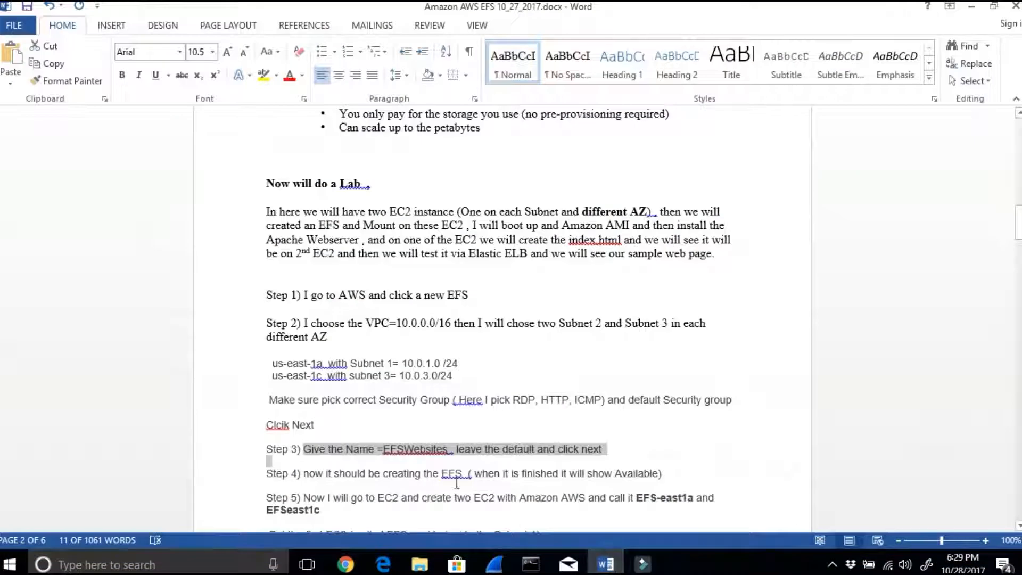
pyautogui.scroll(-3, 456, 483)
pyautogui.moveTo(352, 405); pyautogui.dragTo(531, 408)
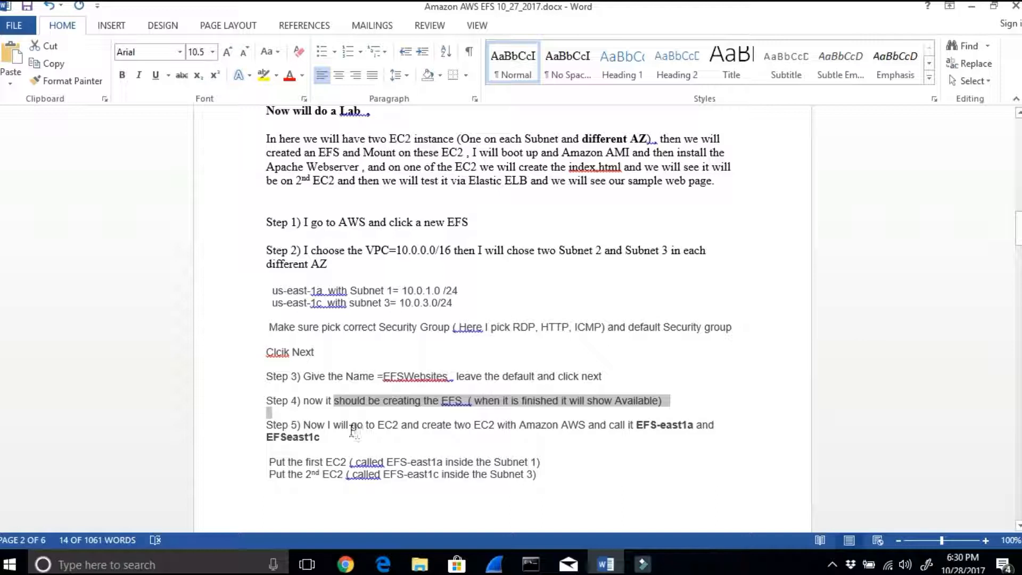
pyautogui.moveTo(327, 425); pyautogui.dragTo(704, 428)
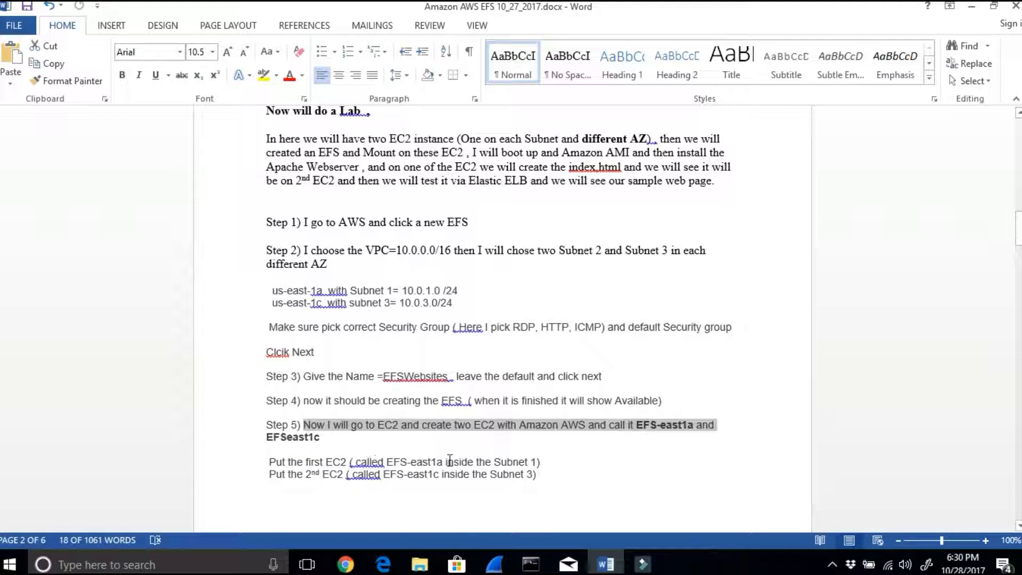
pyautogui.scroll(-3, 548, 474)
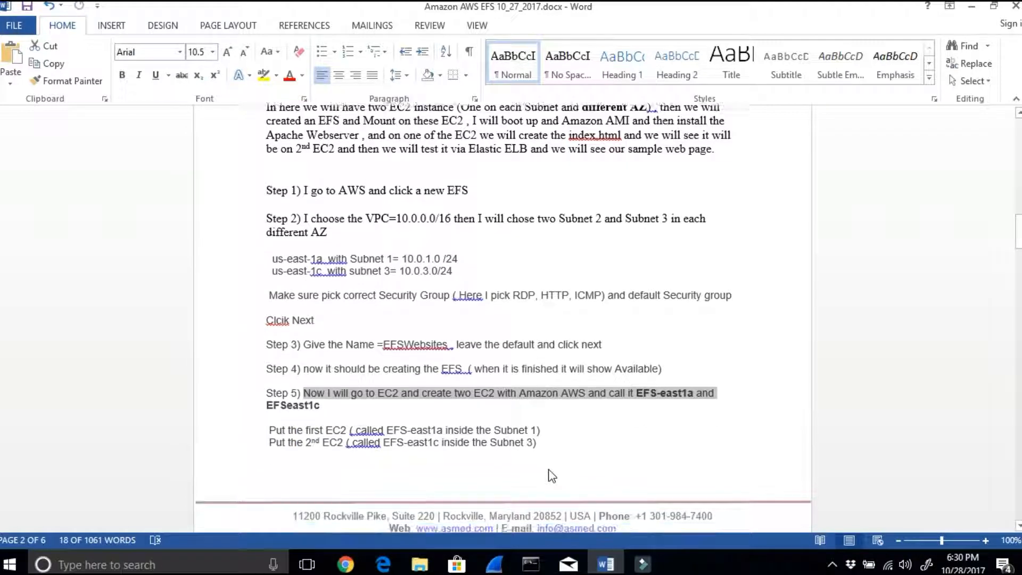
pyautogui.scroll(3, 593, 511)
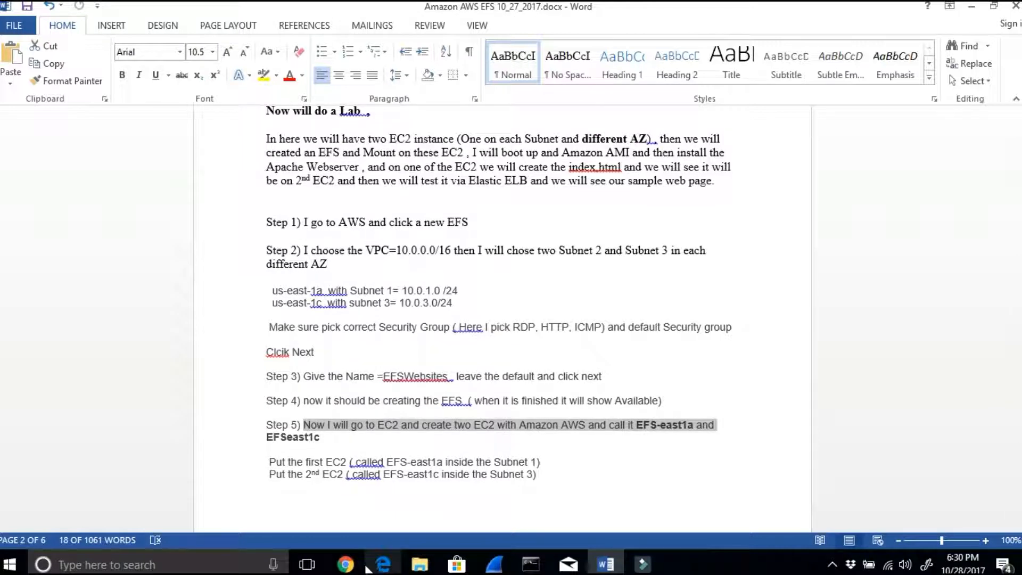
# Step: Return to Chrome, open the running instances list in the EC2 console and start launching a new instance
pyautogui.click(345, 564)
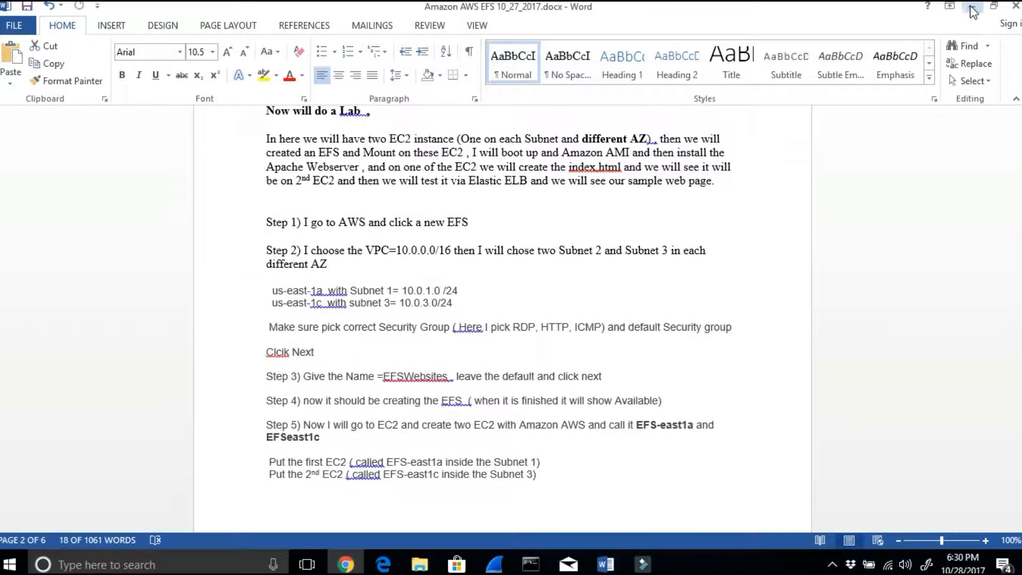
pyautogui.scroll(6, 417, 130)
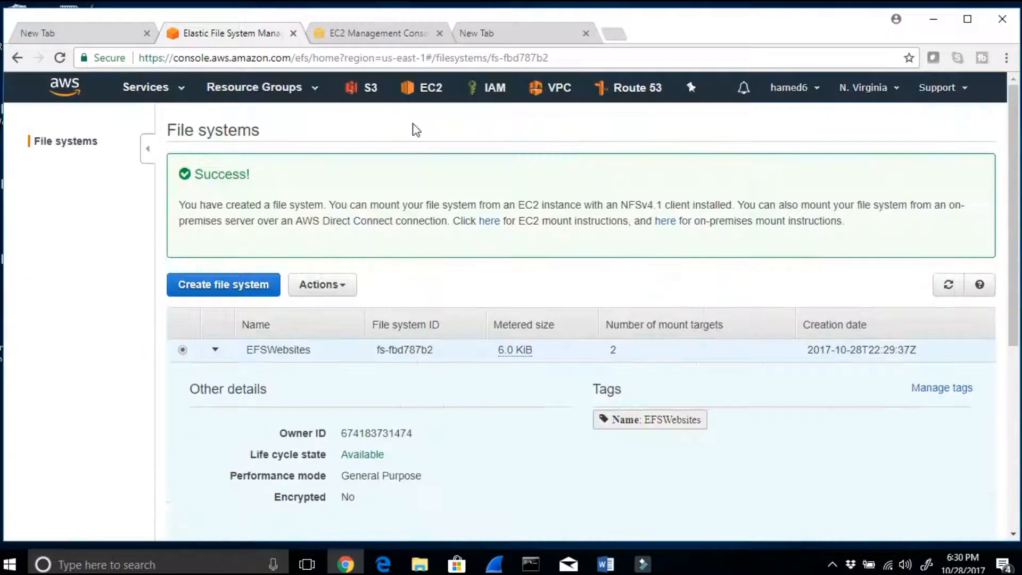
pyautogui.click(372, 33)
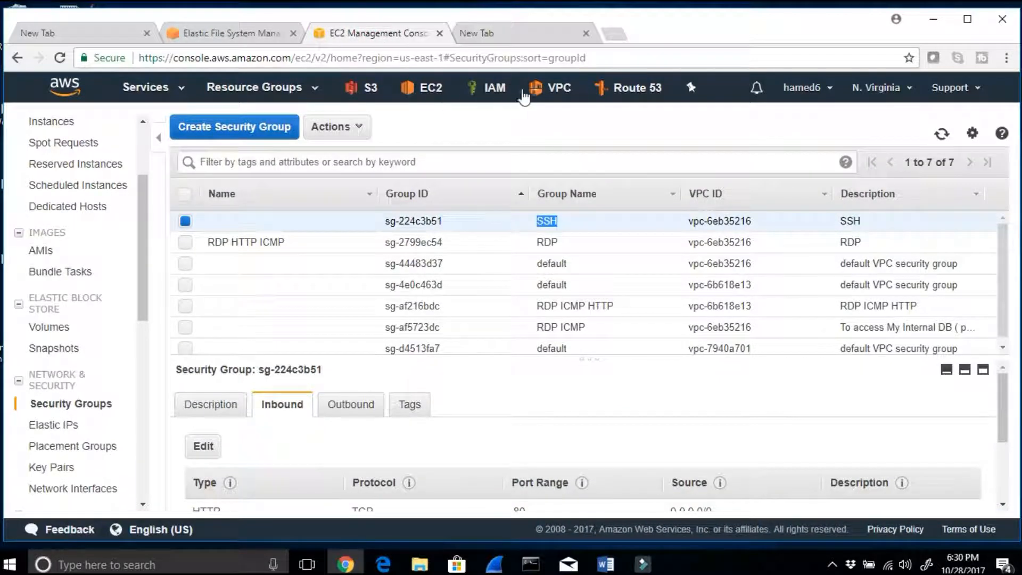
pyautogui.click(435, 96)
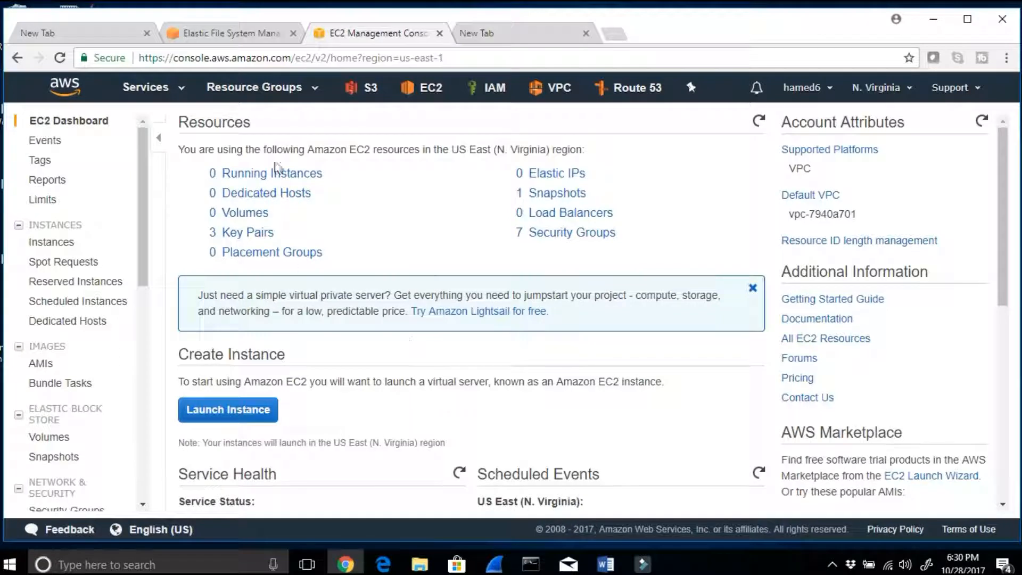
pyautogui.click(276, 173)
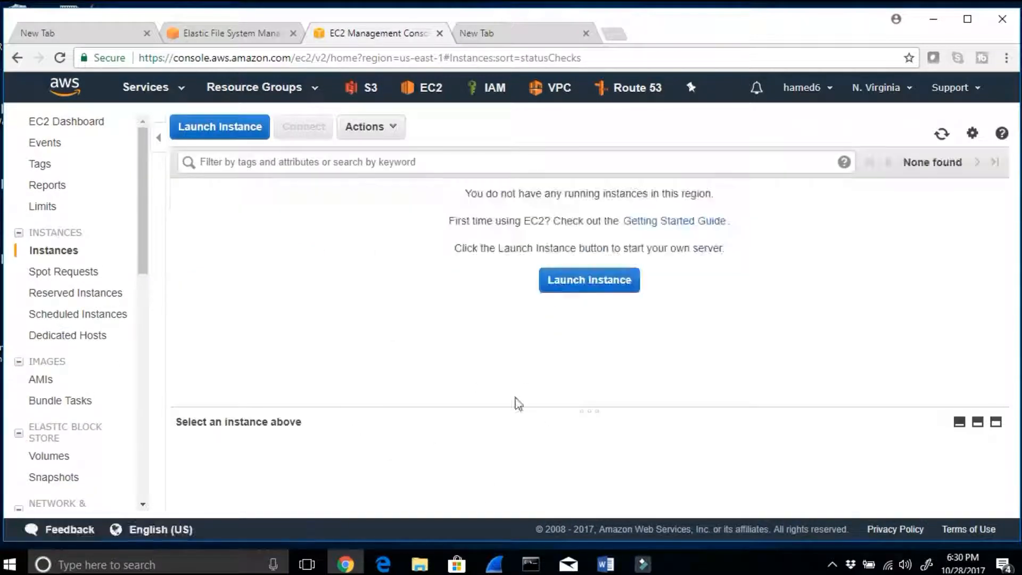
pyautogui.click(604, 281)
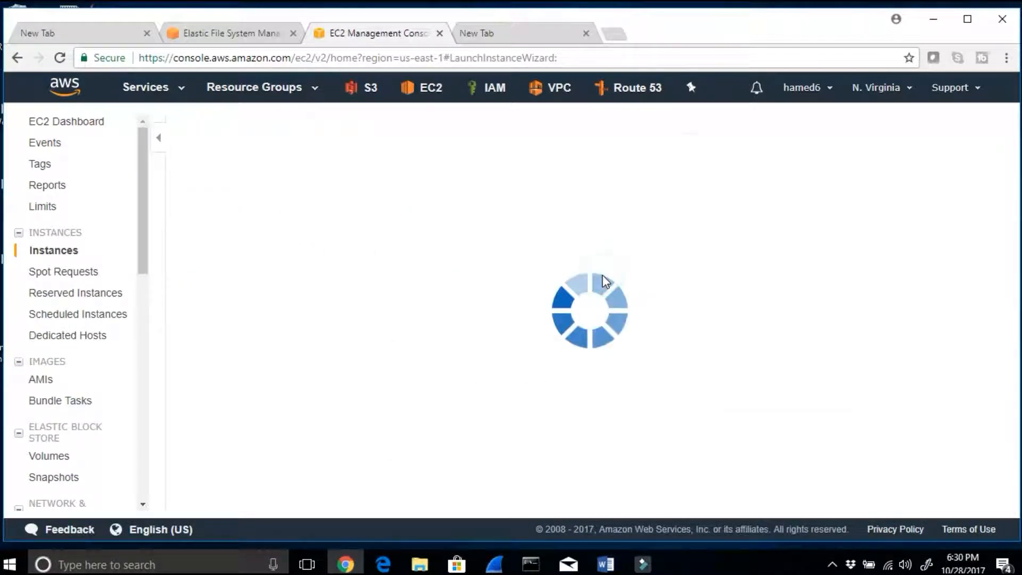
# Step: Choose the Amazon AMI, keep the t2.micro instance type and advance to the instance details
pyautogui.moveTo(278, 250); pyautogui.dragTo(575, 256)
pyautogui.click(922, 256)
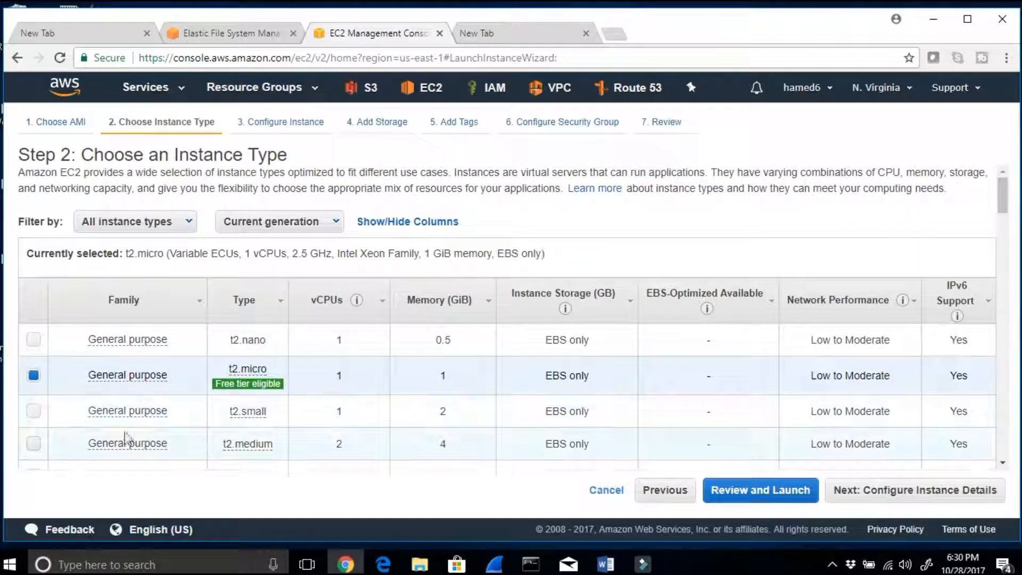
pyautogui.moveTo(242, 388)
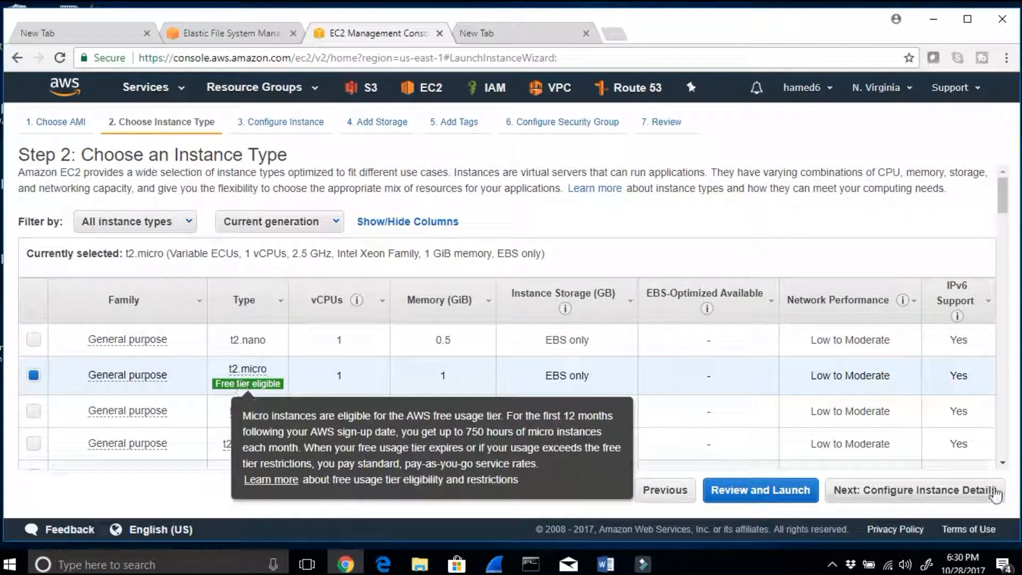
pyautogui.click(982, 490)
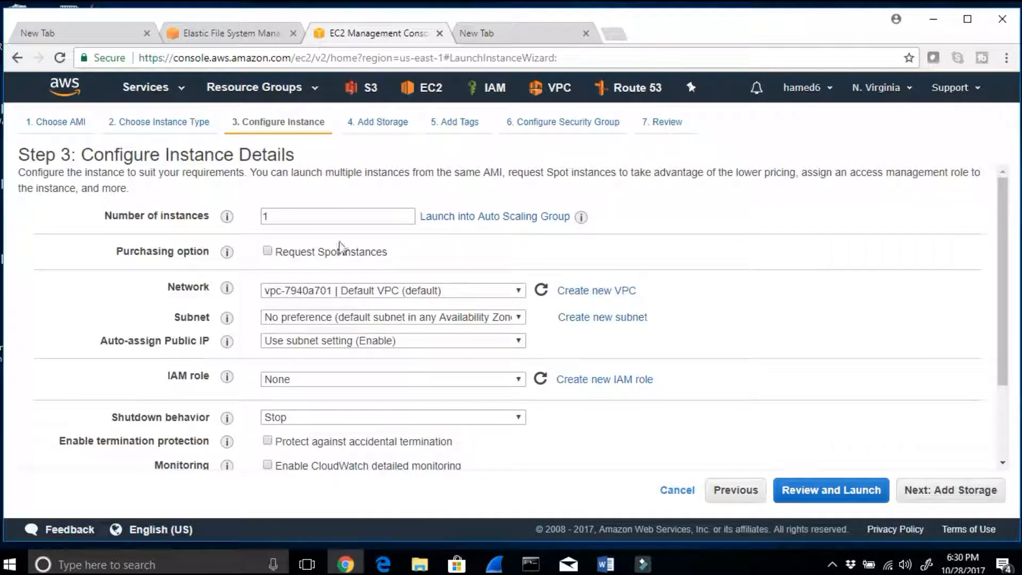
# Step: Set the instance's network to VA-VPC1- 10.0.0.0/16 and its subnet to VA public subent 1- 10.0.1.0/24 in us-east-1a
pyautogui.click(330, 293)
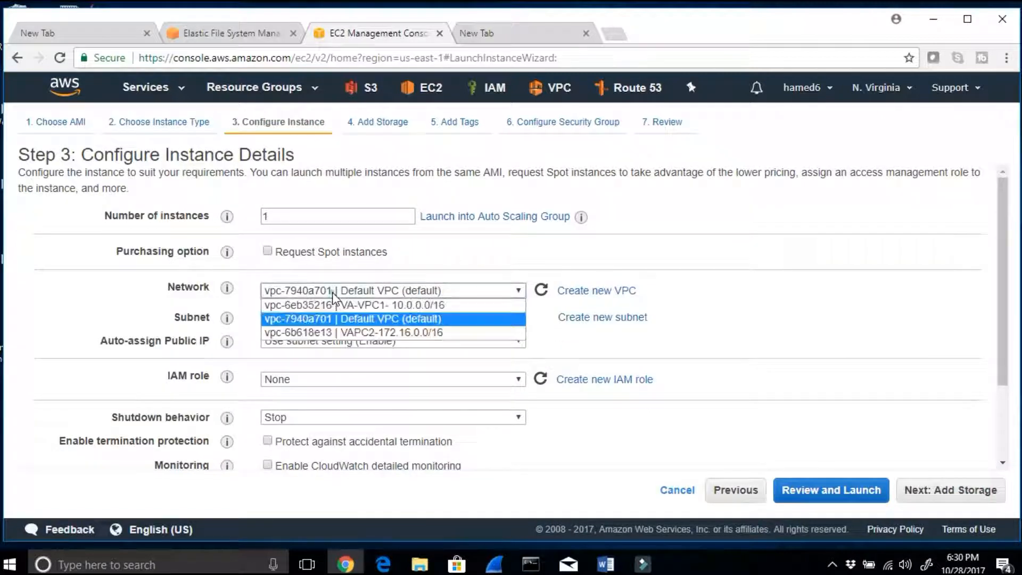
pyautogui.click(375, 308)
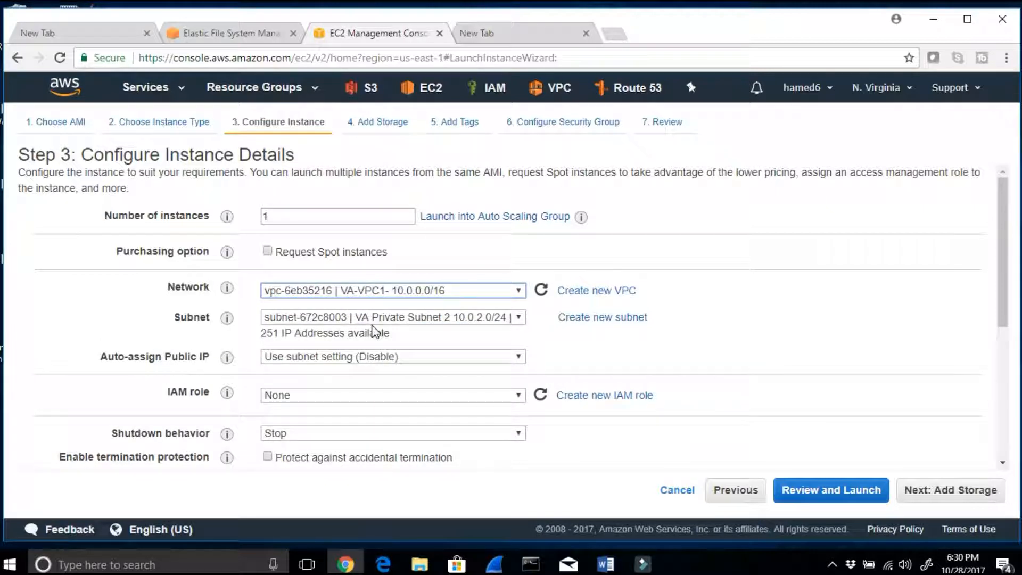
pyautogui.click(375, 318)
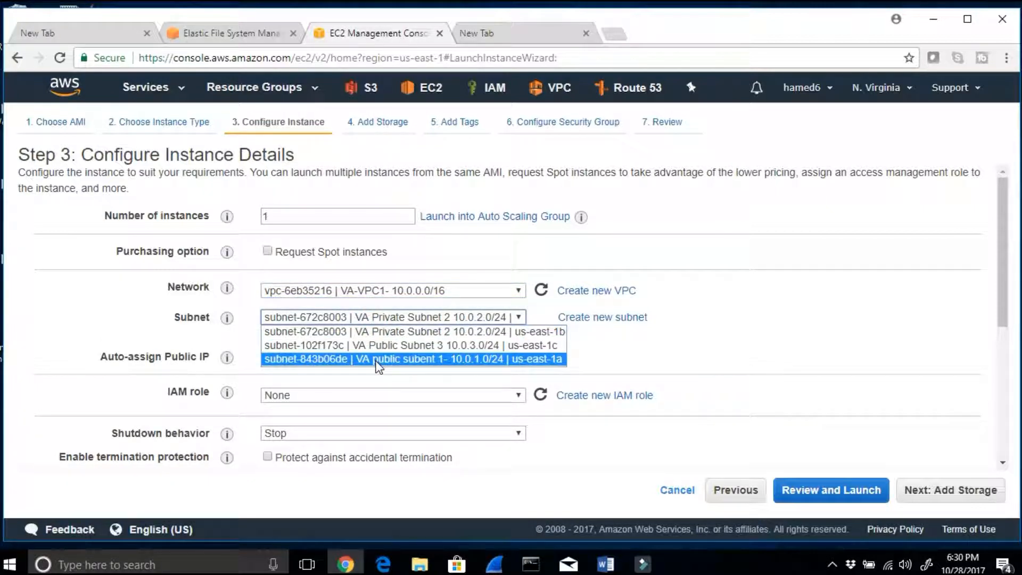
pyautogui.click(376, 360)
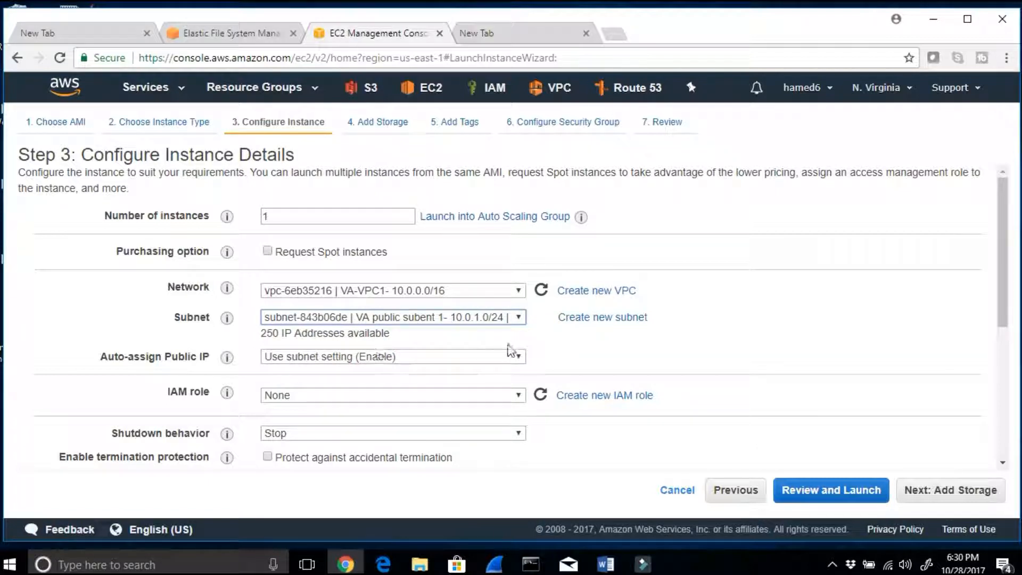
# Step: Keep only the default 8 GiB General Purpose SSD root volume for the instance and advance to the tags
pyautogui.click(956, 499)
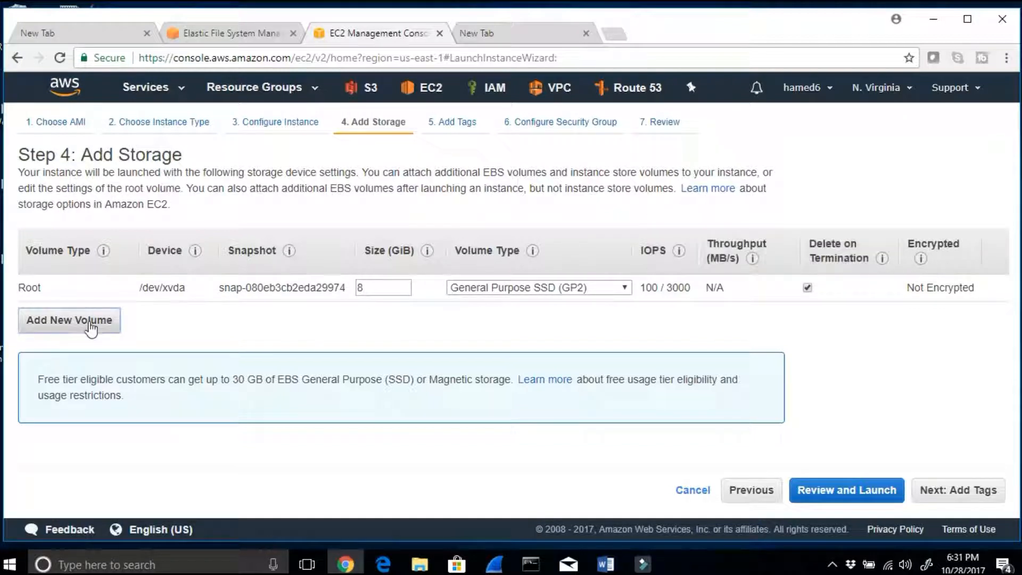
pyautogui.click(88, 321)
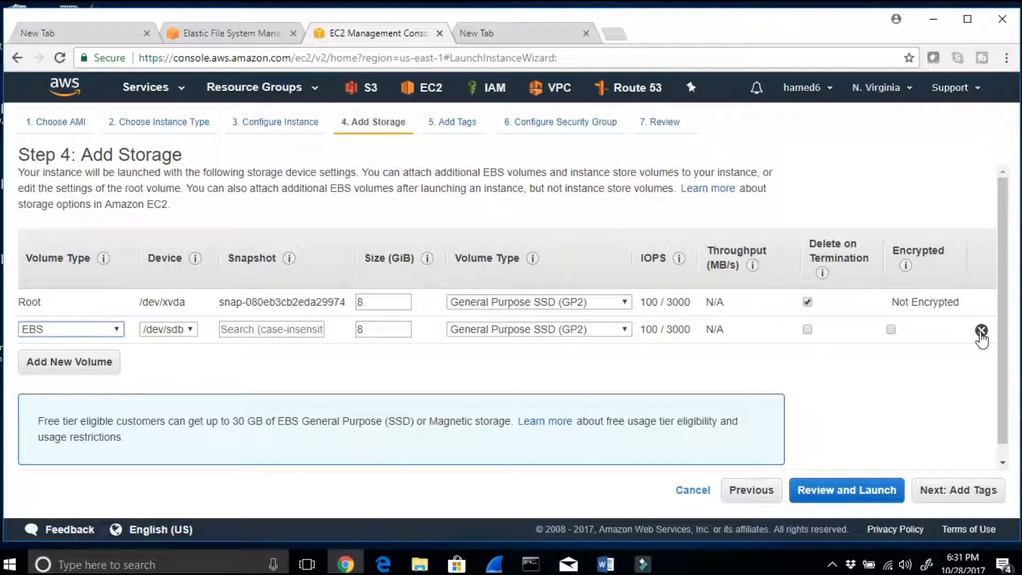
pyautogui.click(981, 331)
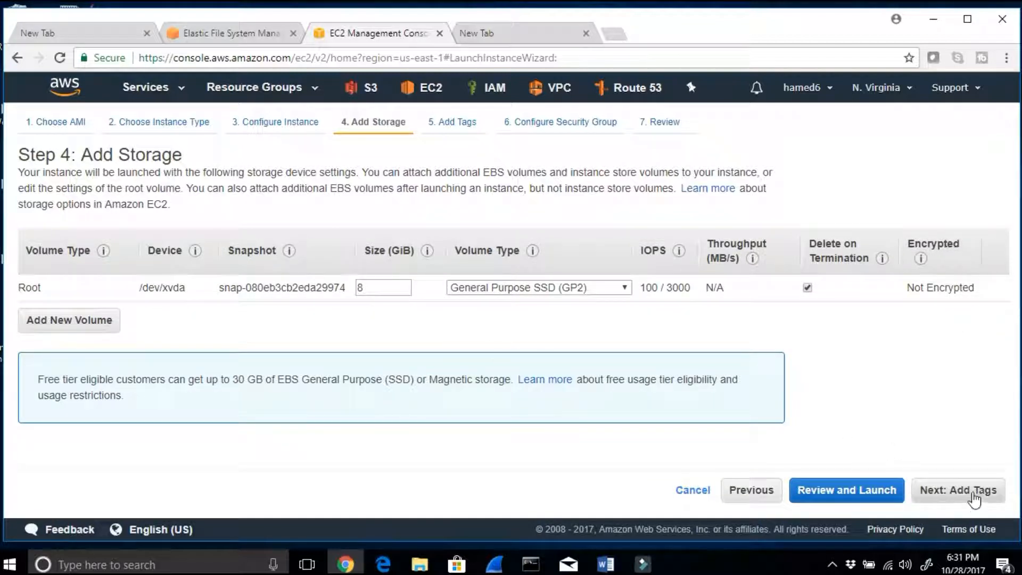
pyautogui.click(974, 491)
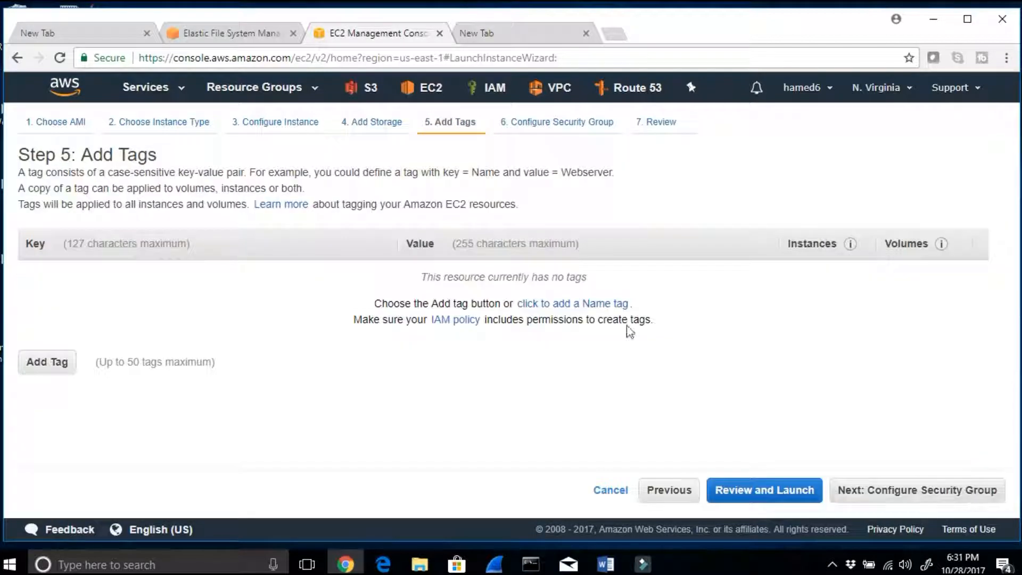
# Step: Add a Name tag with the value EFS-east1a and advance to the security group configuration
pyautogui.click(566, 304)
pyautogui.click(449, 275)
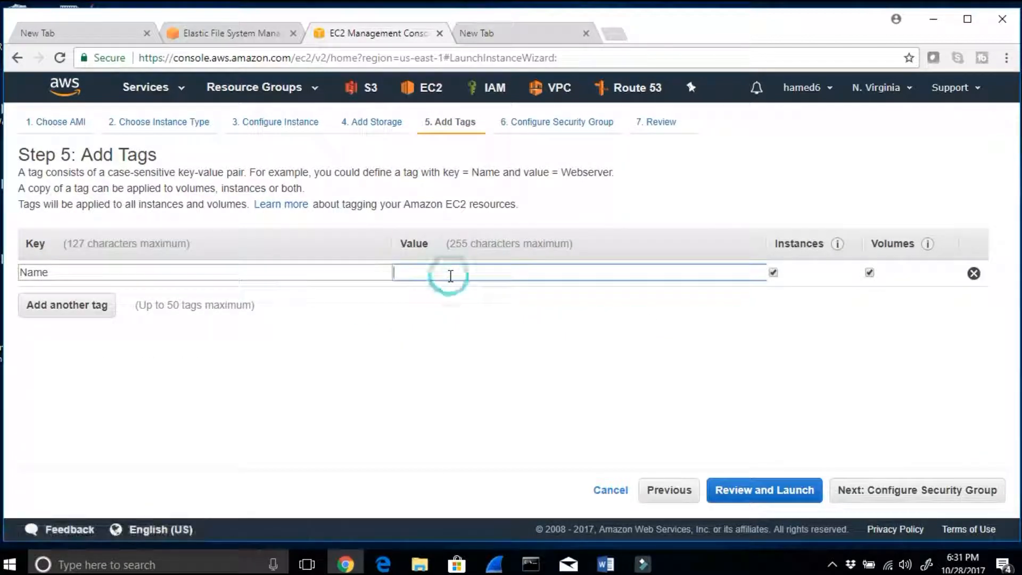
pyautogui.click(616, 568)
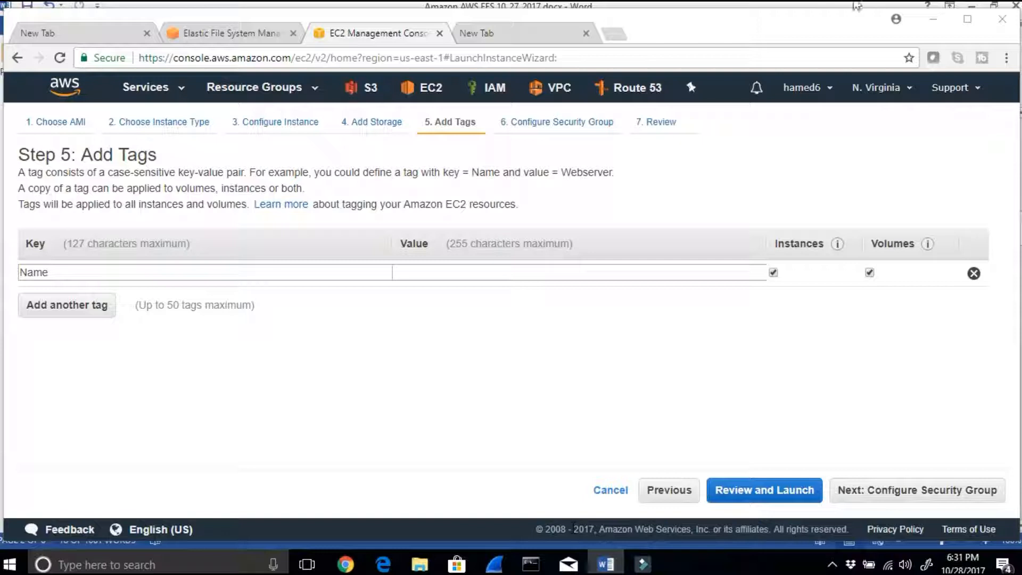
pyautogui.moveTo(821, 38); pyautogui.dragTo(817, 63)
pyautogui.click(413, 291)
pyautogui.write('EFS-east1a')
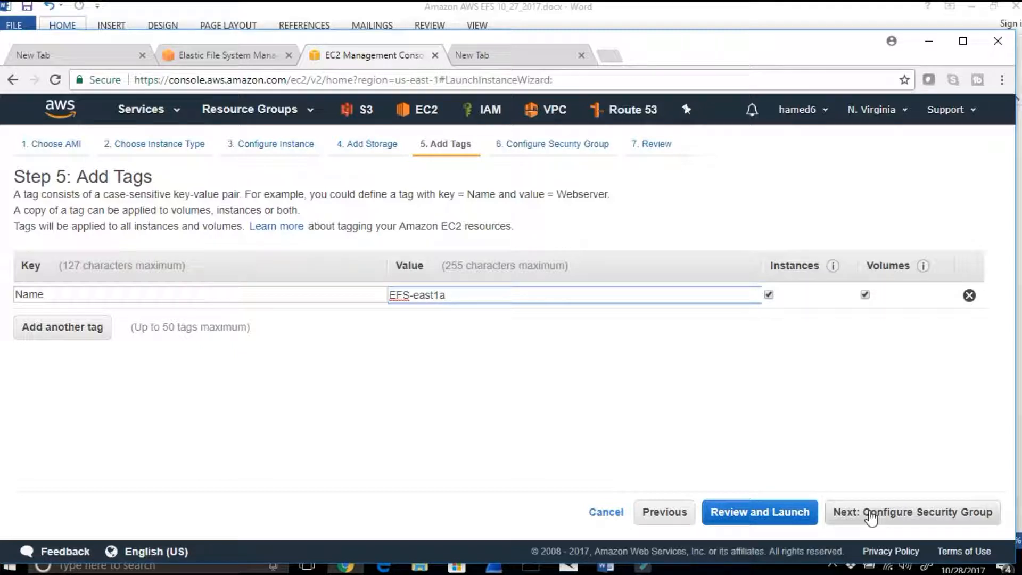
pyautogui.click(868, 511)
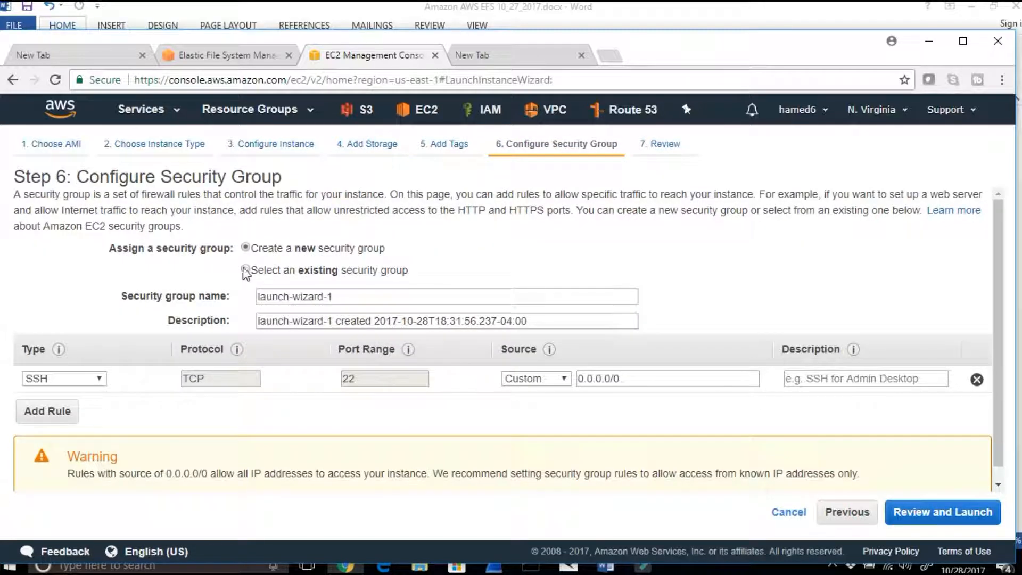
# Step: Assign the existing SSH and default security groups to the instance, checking the SSH group's inbound rules
pyautogui.click(245, 269)
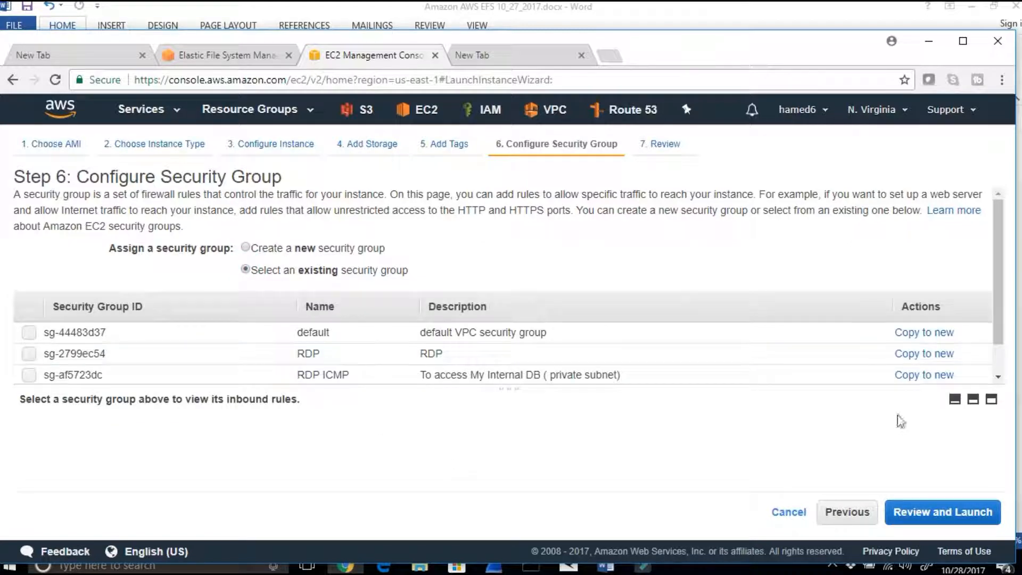
pyautogui.moveTo(438, 382); pyautogui.dragTo(446, 441)
pyautogui.click(30, 398)
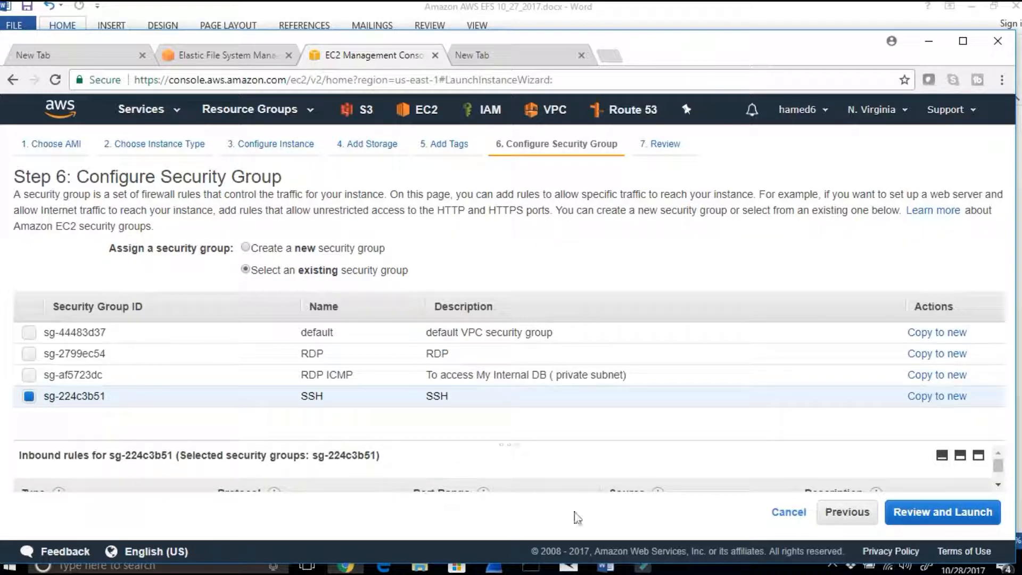
pyautogui.click(960, 455)
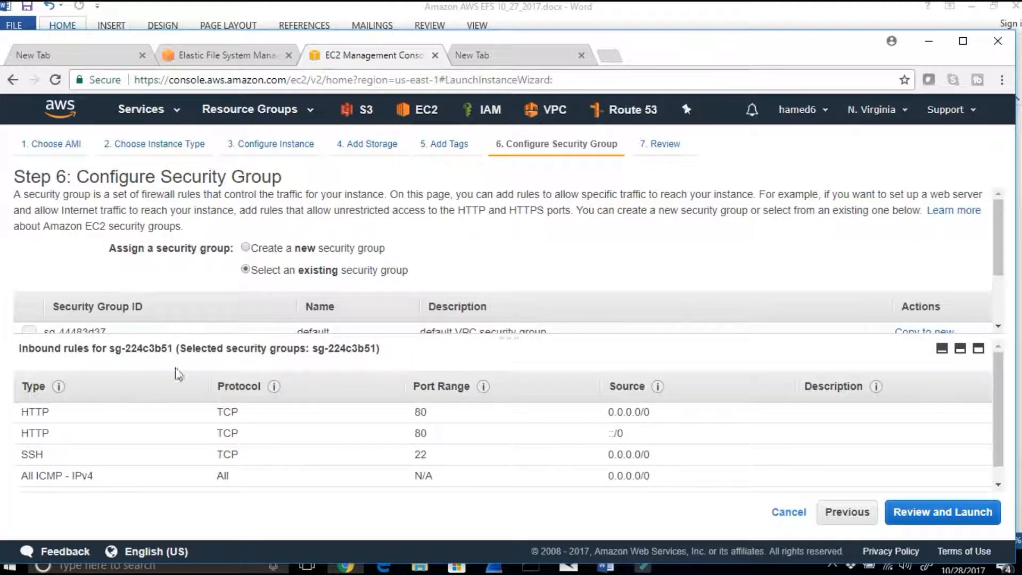
pyautogui.moveTo(203, 336); pyautogui.dragTo(194, 453)
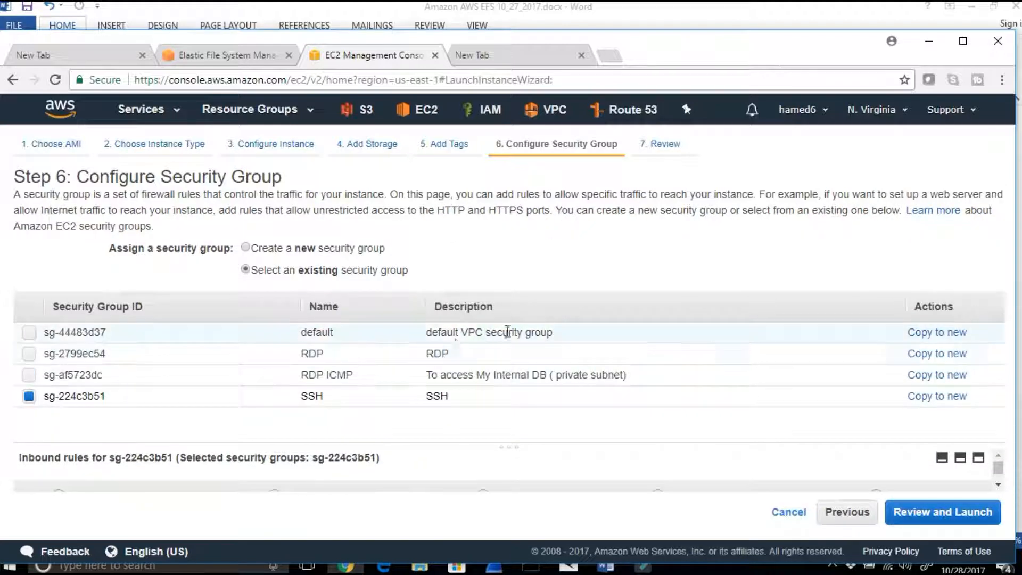
pyautogui.click(29, 333)
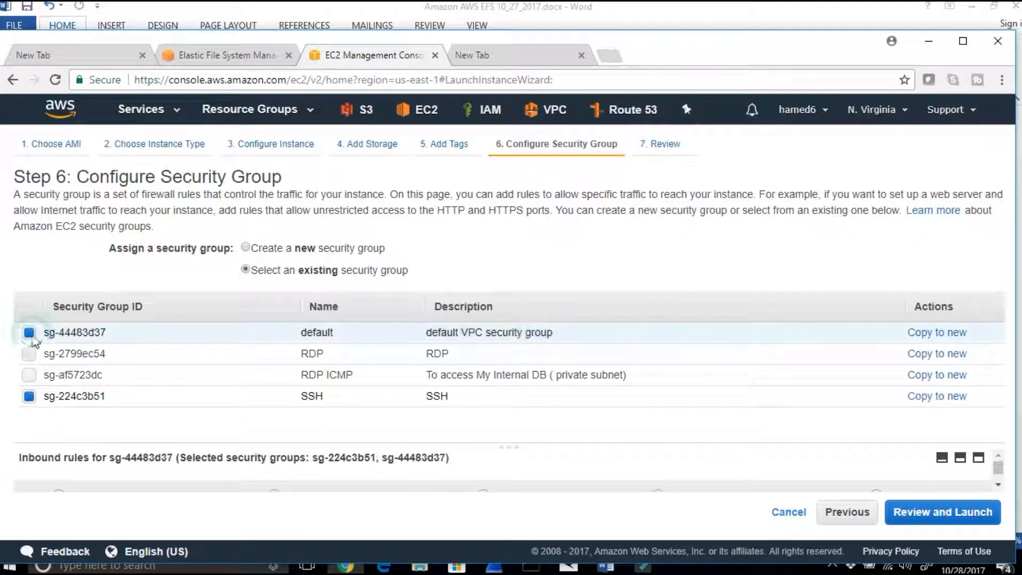
# Step: Review the security notice and launch details, and proceed with the launch to the key pair selection
pyautogui.click(944, 512)
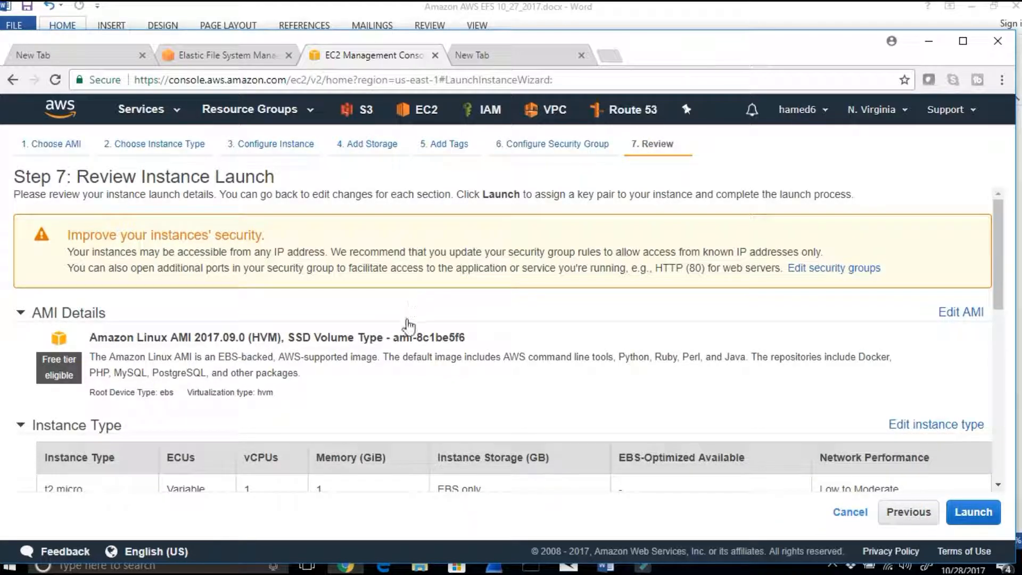
pyautogui.moveTo(113, 248); pyautogui.dragTo(734, 263)
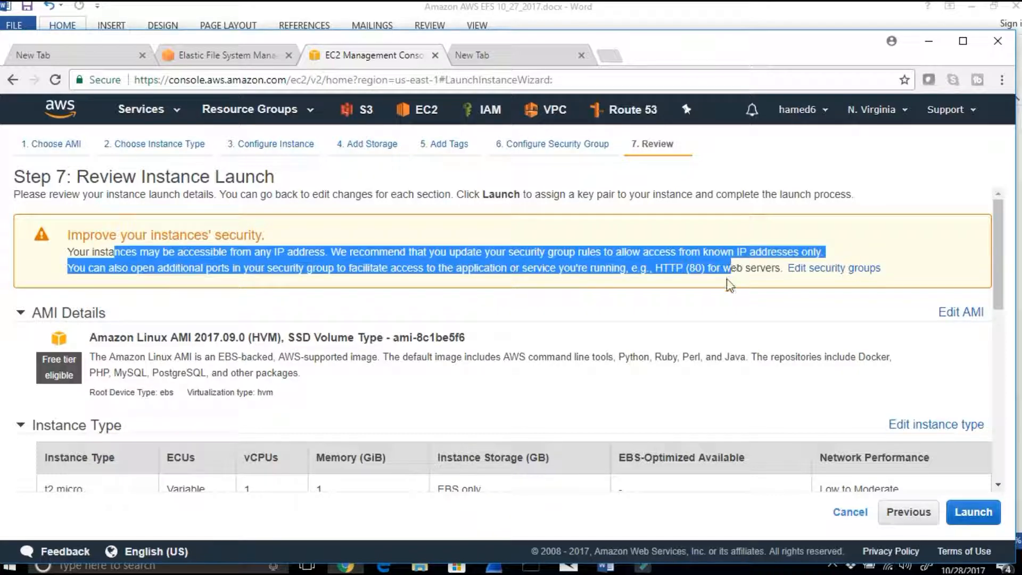
pyautogui.scroll(-1, 729, 286)
pyautogui.scroll(-3, 787, 314)
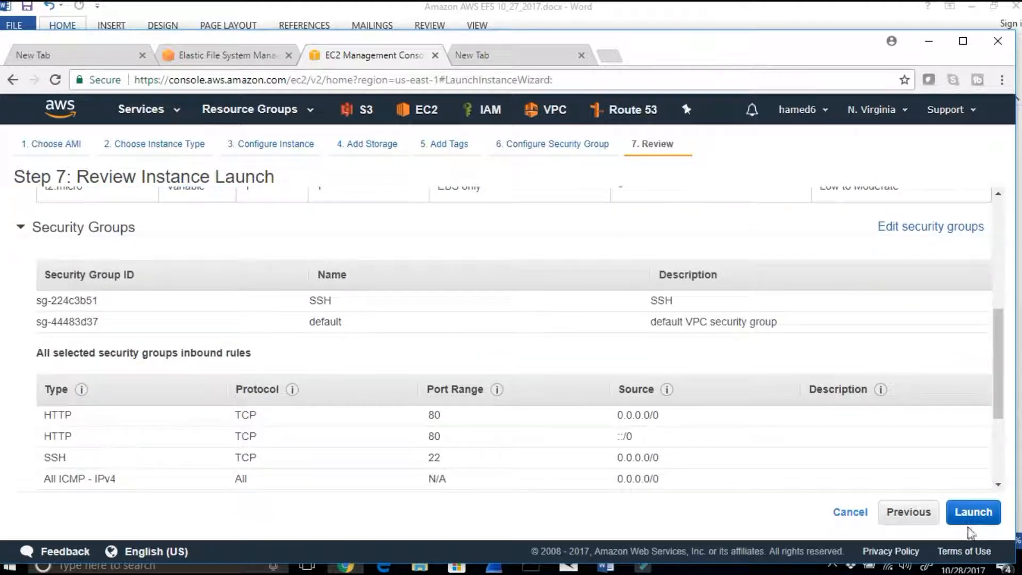
pyautogui.click(969, 517)
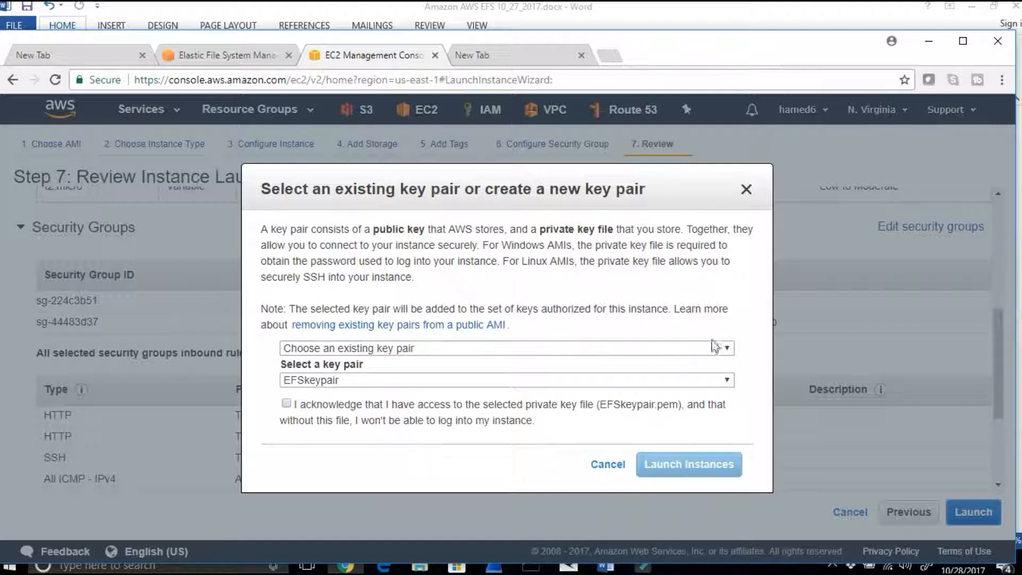
# Step: Create a new key pair named EFSkeypair 10-28-2017 and download its private key file
pyautogui.click(727, 353)
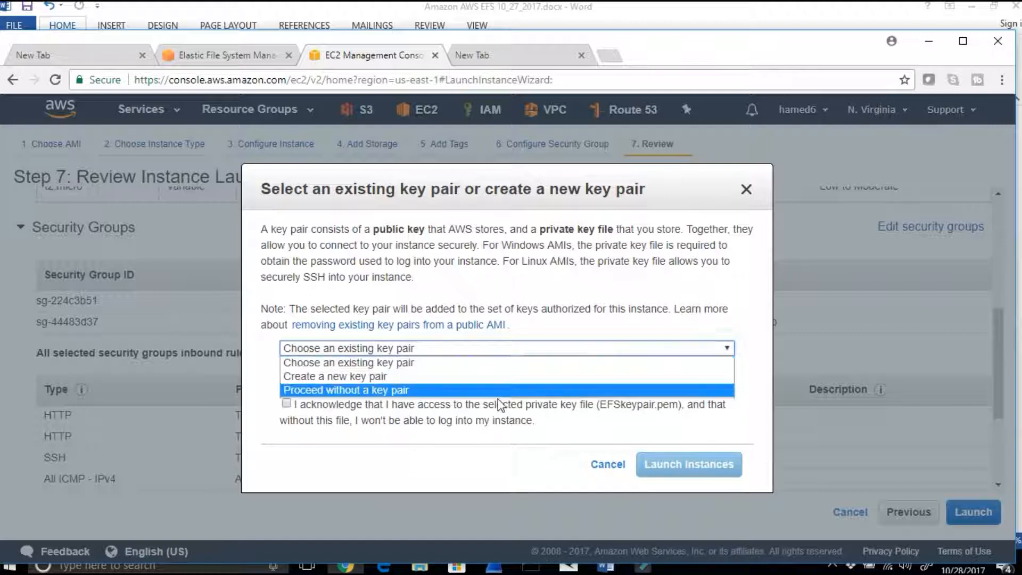
pyautogui.click(484, 376)
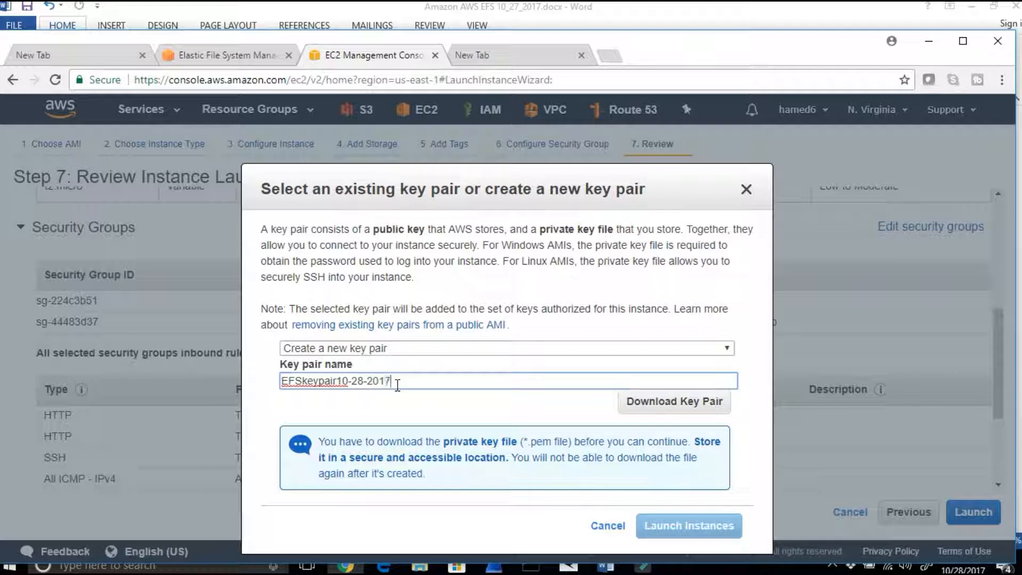
pyautogui.click(337, 381)
pyautogui.click(654, 408)
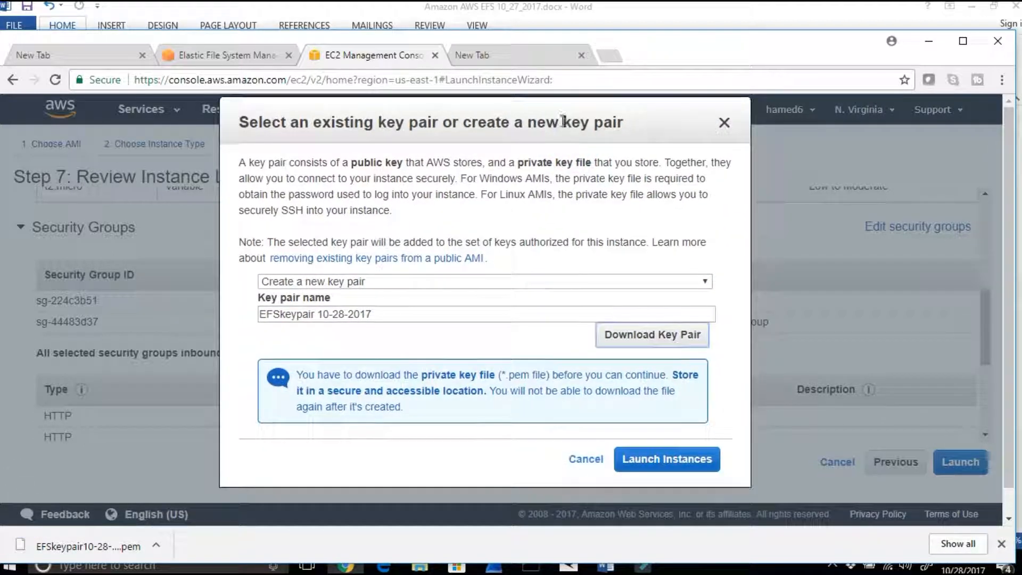
# Step: Launch the instance and open the instances list from the launch status page
pyautogui.click(676, 460)
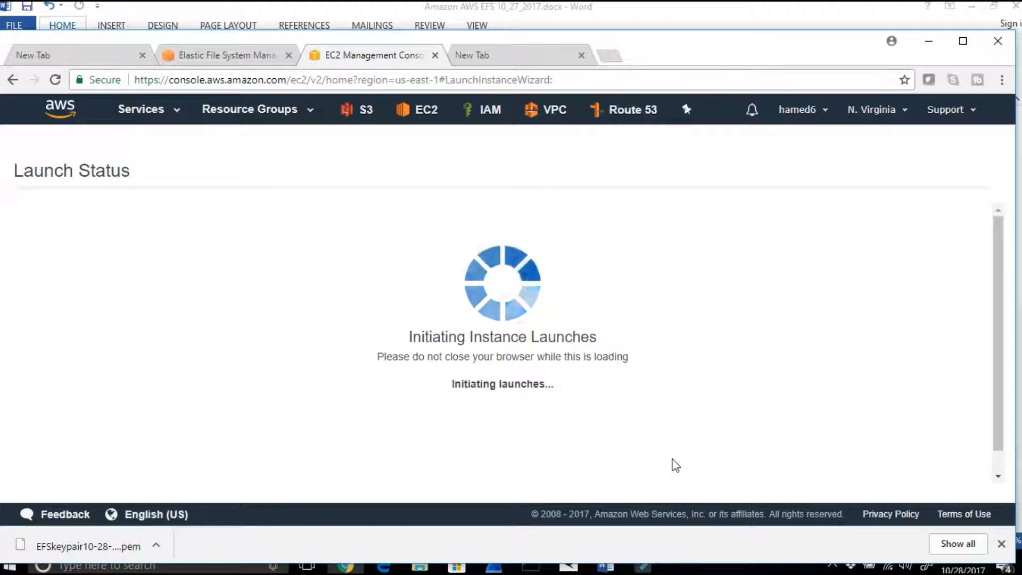
pyautogui.scroll(-3, 687, 447)
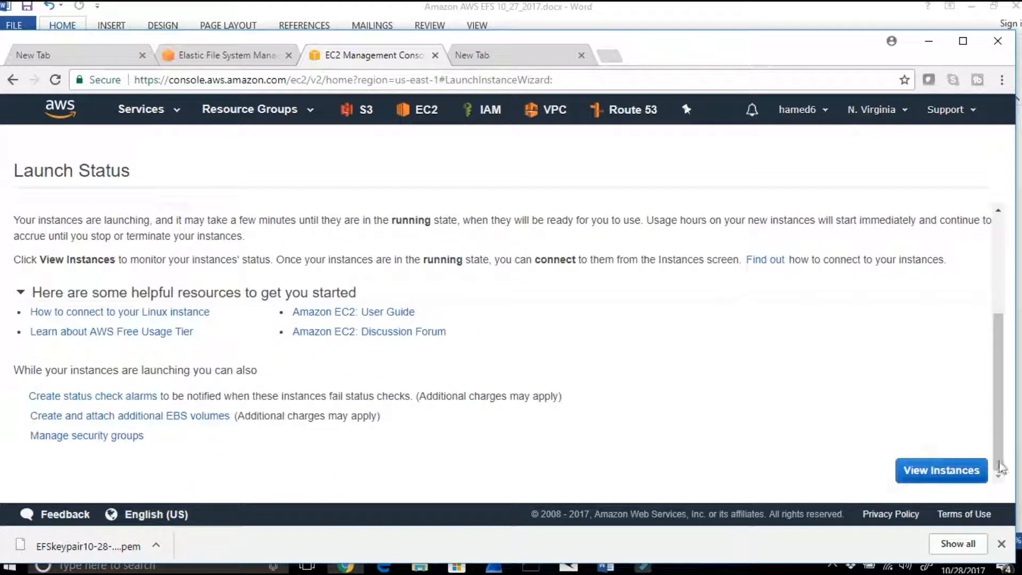
pyautogui.click(941, 471)
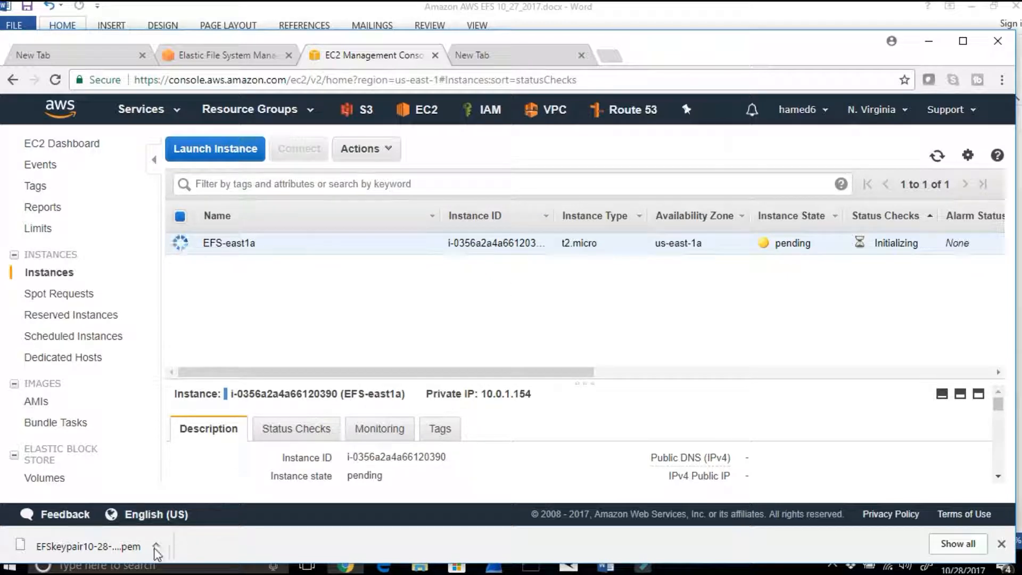
# Step: Show the downloaded EFSkeypair10-28-2017.pem in its Downloads folder and copy the file
pyautogui.click(156, 545)
pyautogui.click(187, 495)
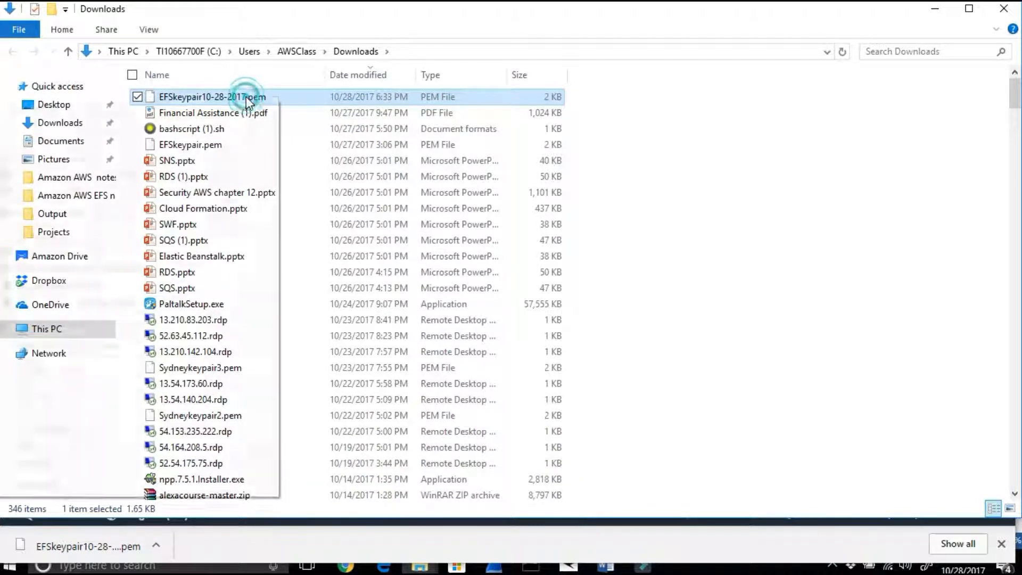
pyautogui.rightClick(246, 98)
pyautogui.click(159, 410)
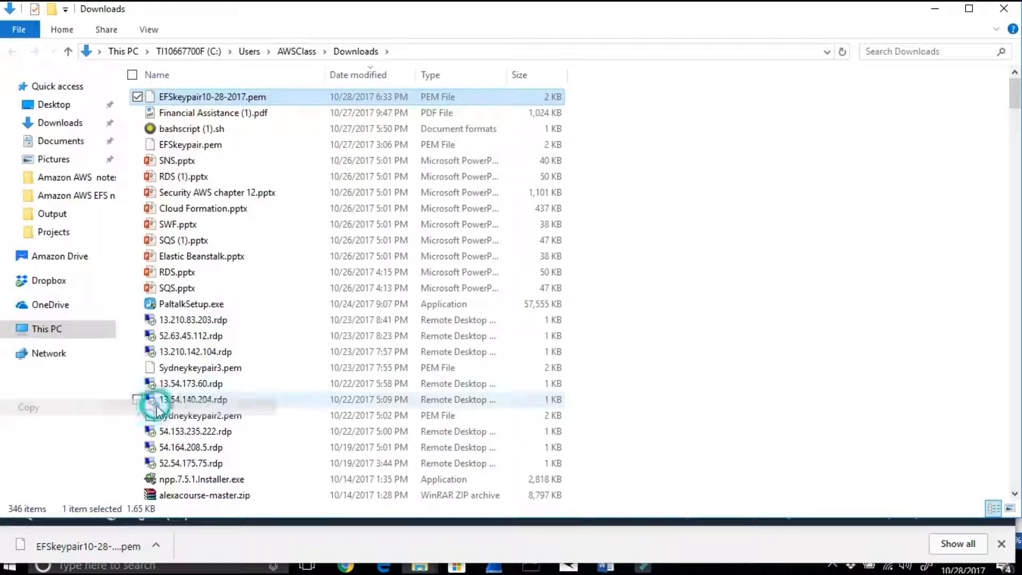
# Step: Minimize the open windows and paste the key file into Amazon AWS EFS notes 10_27_2017 within the Amazon AWS notes 10_27_2017 desktop folder
pyautogui.click(936, 10)
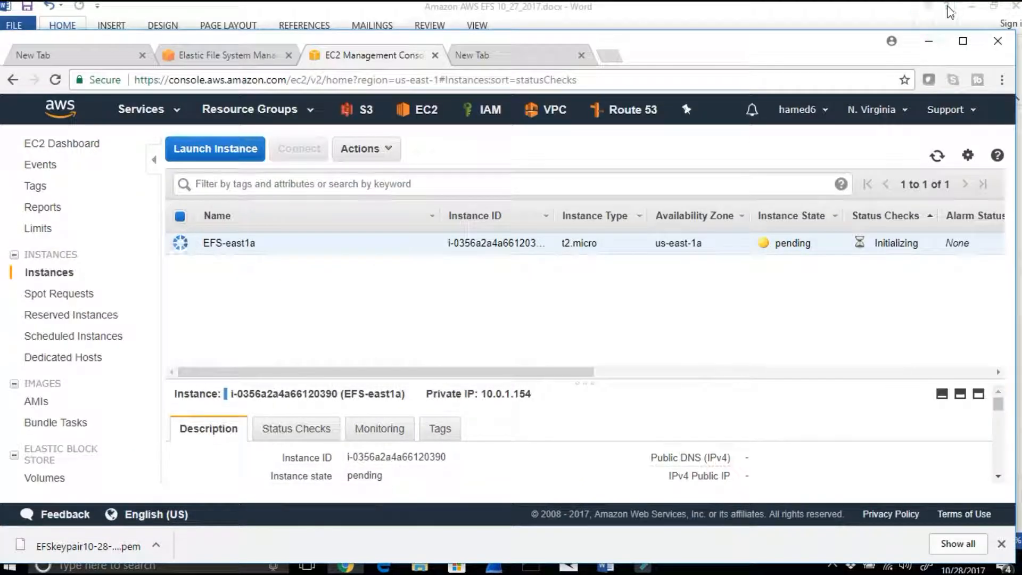
pyautogui.click(934, 37)
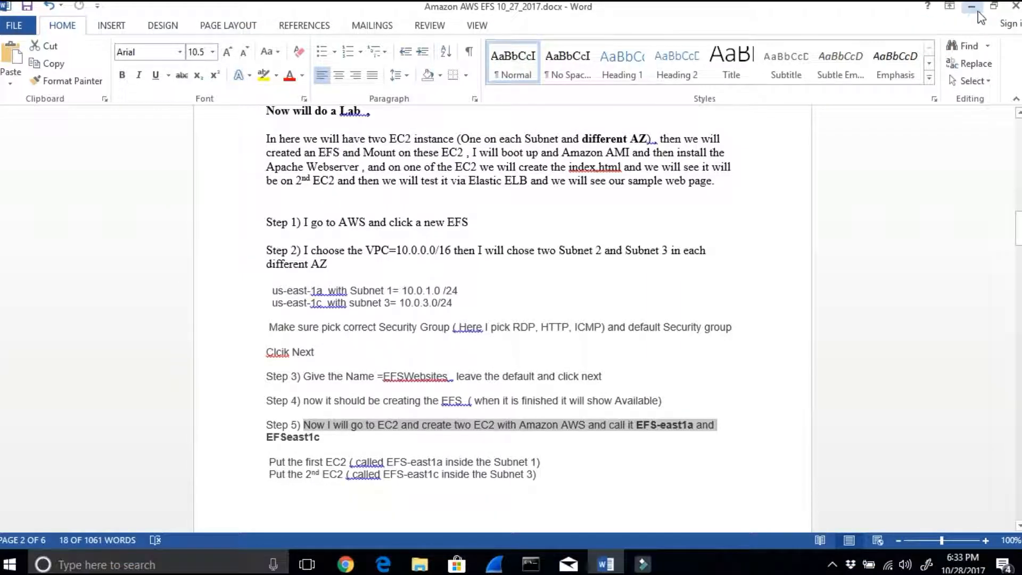
pyautogui.click(972, 6)
pyautogui.doubleClick(20, 324)
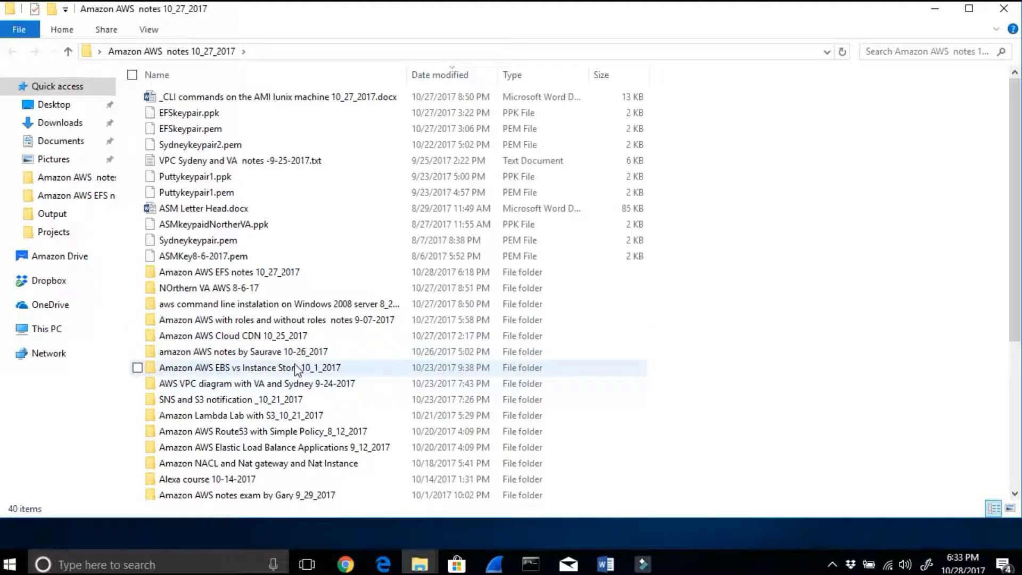
pyautogui.doubleClick(262, 272)
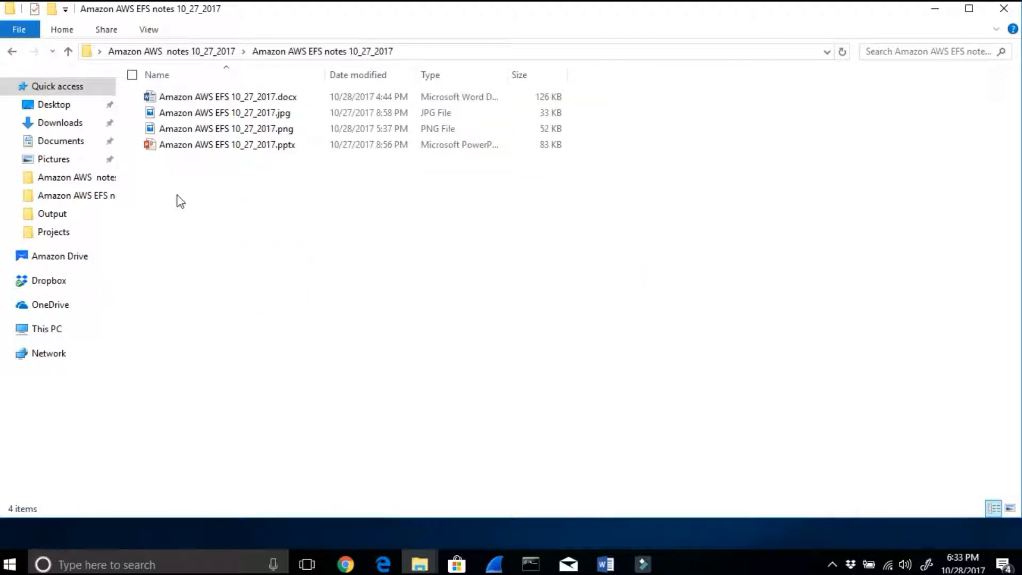
pyautogui.rightClick(180, 201)
pyautogui.click(113, 303)
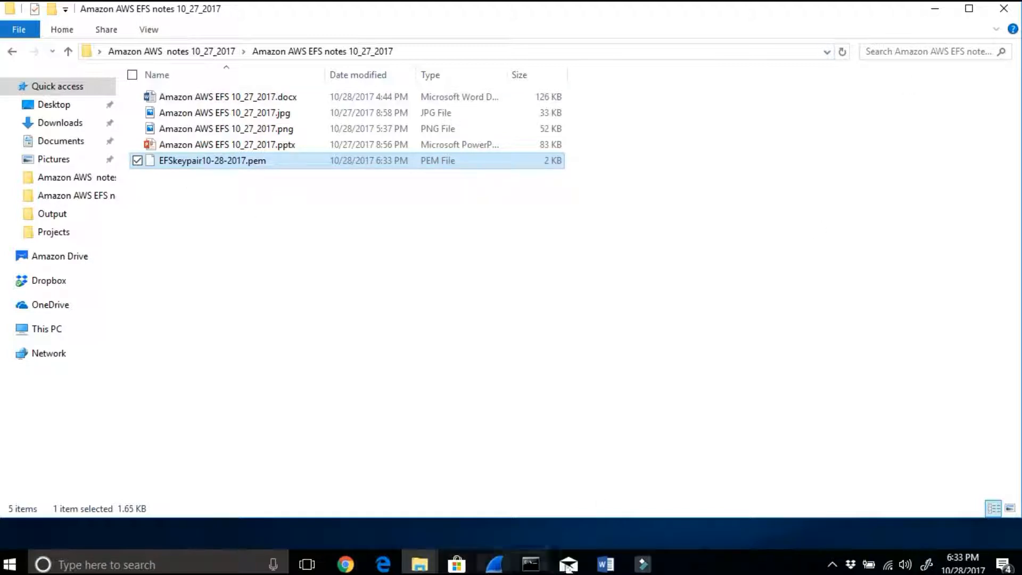
# Step: Switch to the lab document in Word, copy the second instance's name EFS-east1c from Step 5, and minimize the document
pyautogui.click(609, 565)
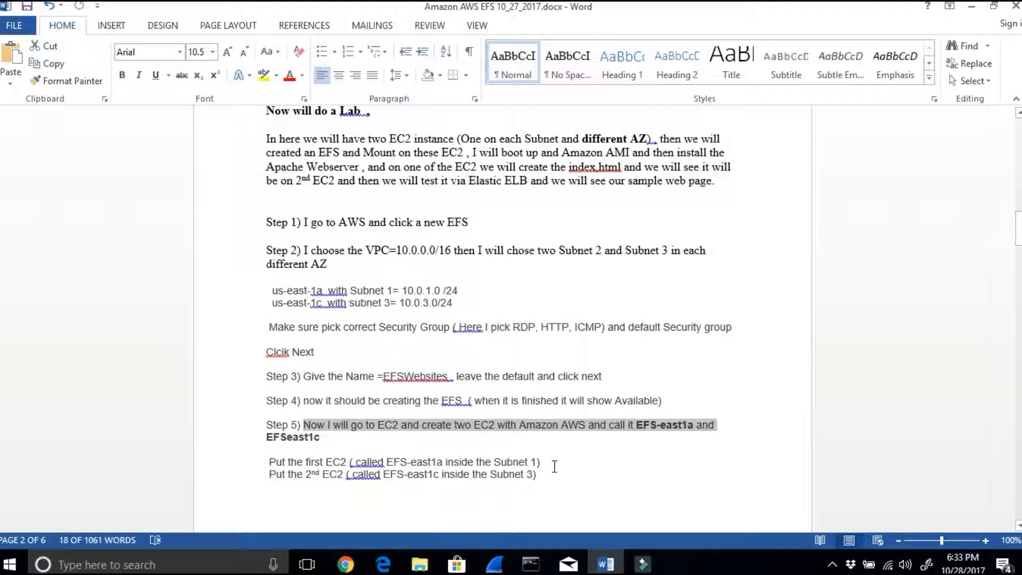
pyautogui.moveTo(542, 476); pyautogui.dragTo(271, 477)
pyautogui.click(366, 495)
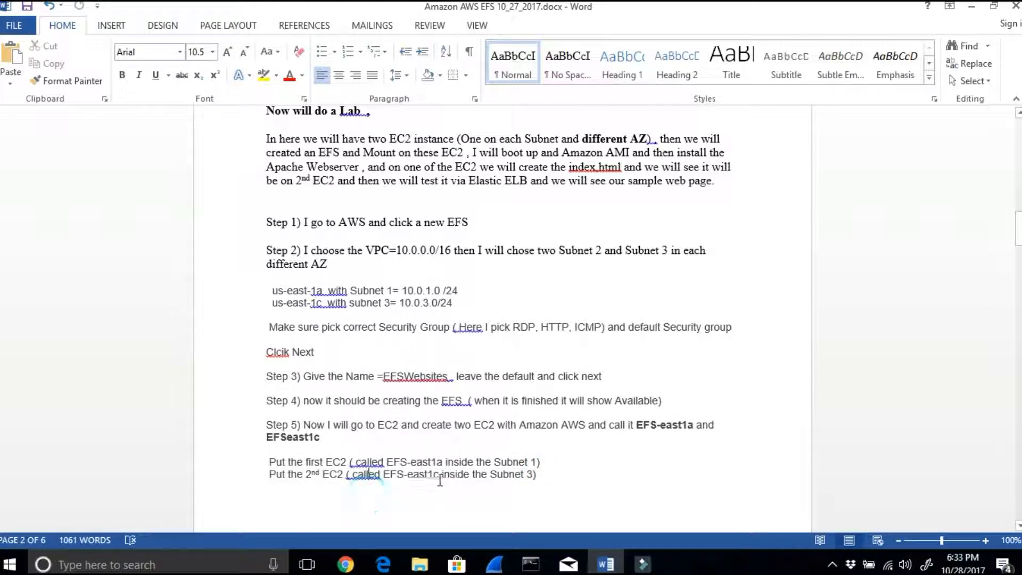
pyautogui.moveTo(440, 476); pyautogui.dragTo(391, 479)
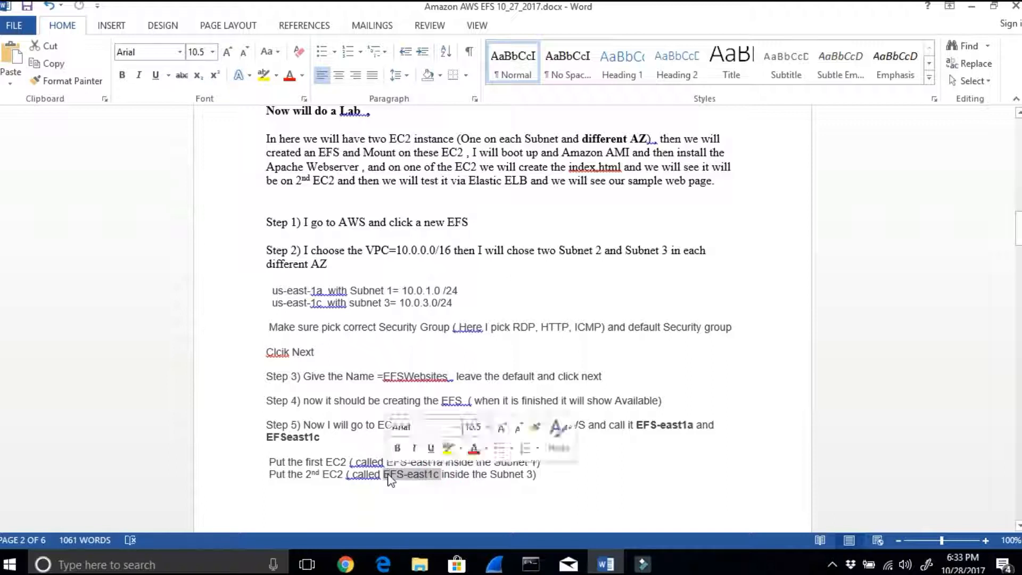
pyautogui.rightClick(391, 477)
pyautogui.click(420, 265)
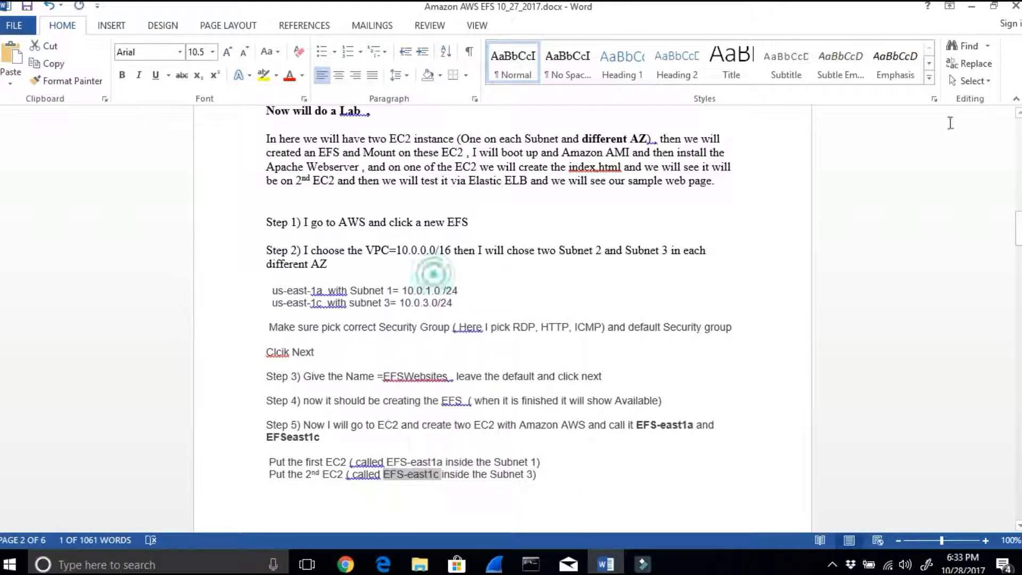
pyautogui.click(972, 7)
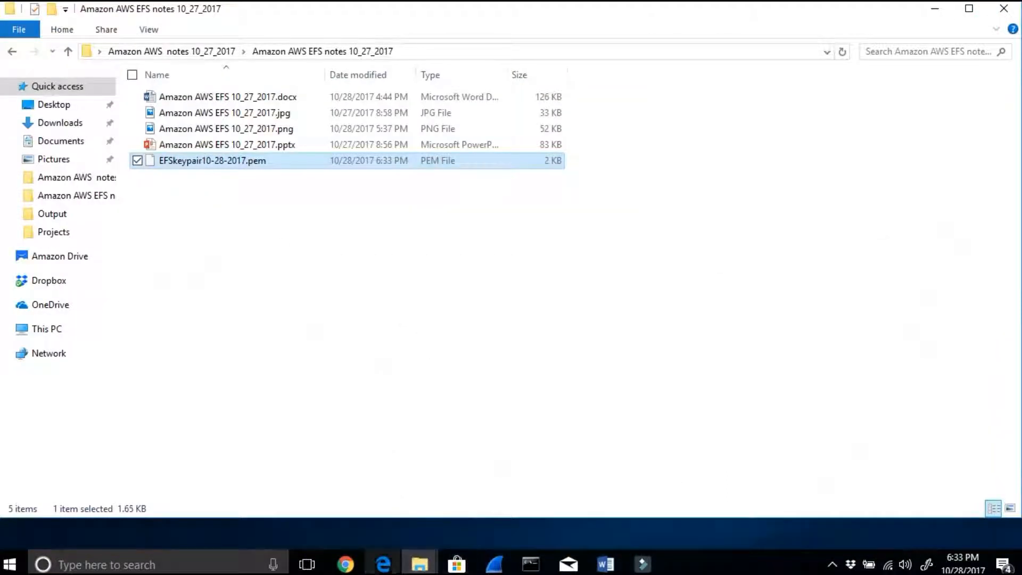
# Step: Minimize the notes folder and start a new EC2 instance from Amazon Linux AMI 2017.09.0, keeping the t2.micro type
pyautogui.click(935, 9)
pyautogui.click(237, 154)
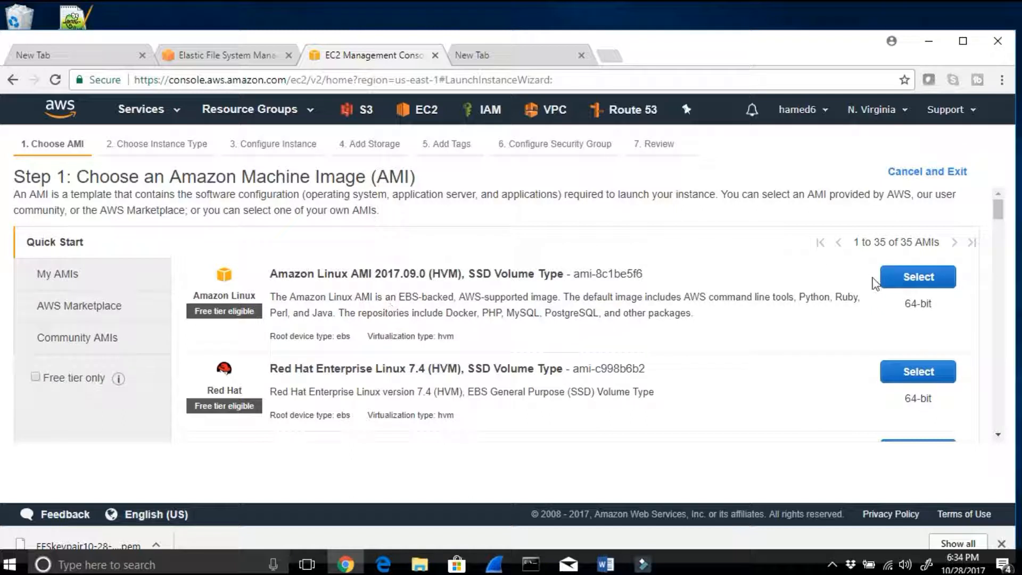
pyautogui.click(901, 286)
pyautogui.moveTo(162, 400)
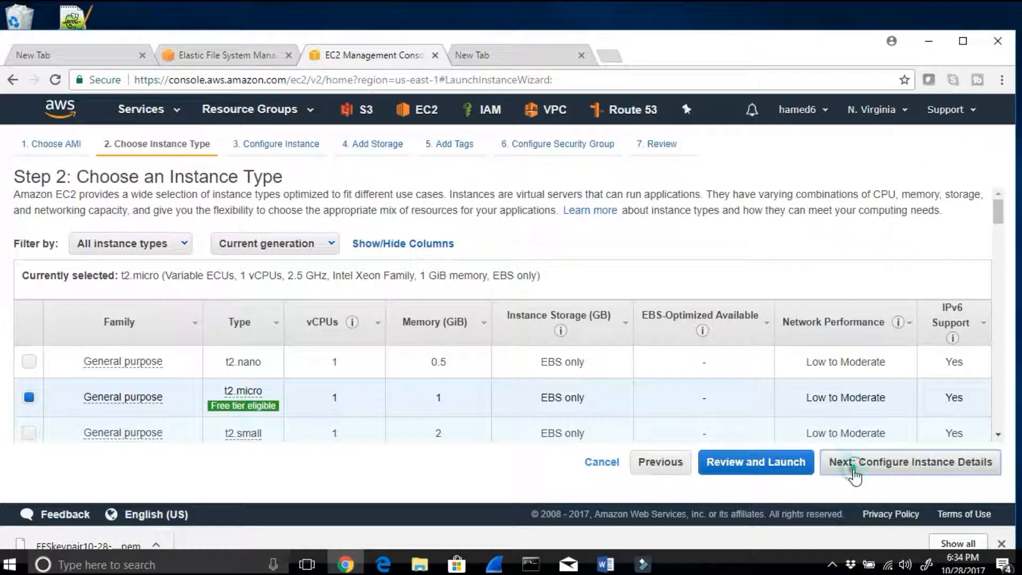
pyautogui.click(854, 468)
# Step: Configure the instance with network VA-VPC1- 10.0.0.0/16, subnet VA Public Subnet 3 10.0.3.0/24 in us-east-1c, and auto-assign public IP enabled
pyautogui.click(509, 313)
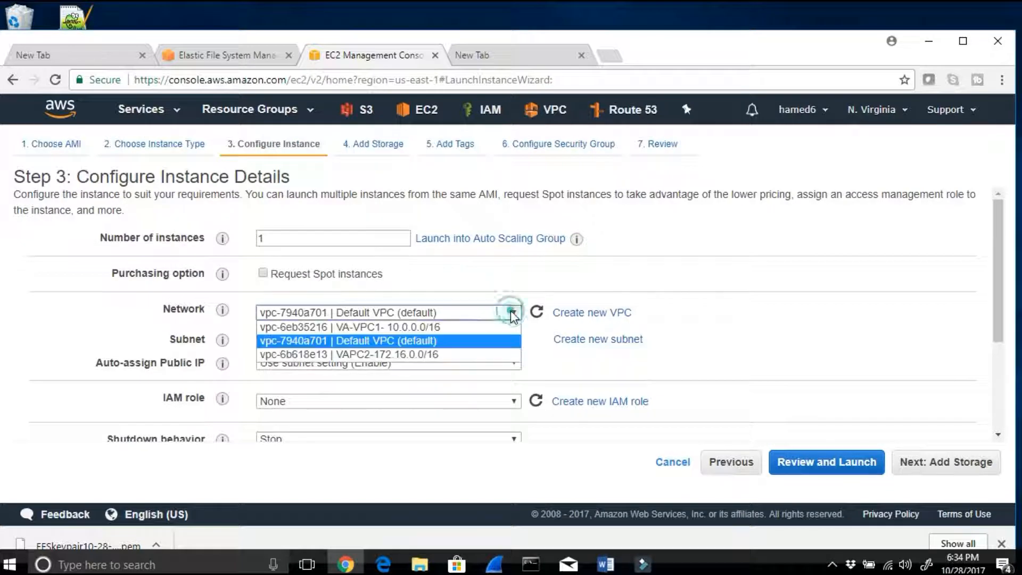
pyautogui.click(448, 327)
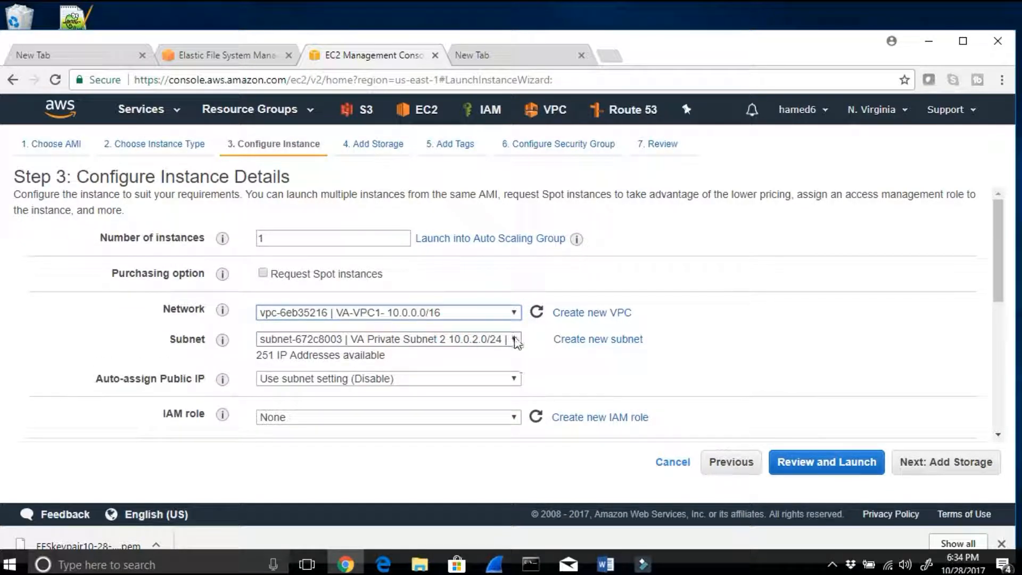
pyautogui.click(514, 339)
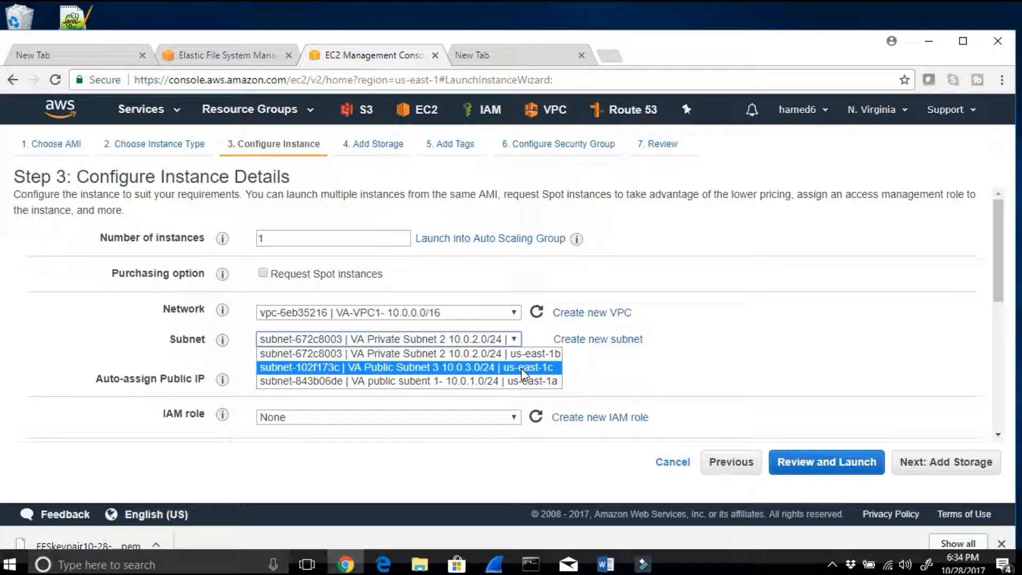
pyautogui.click(522, 367)
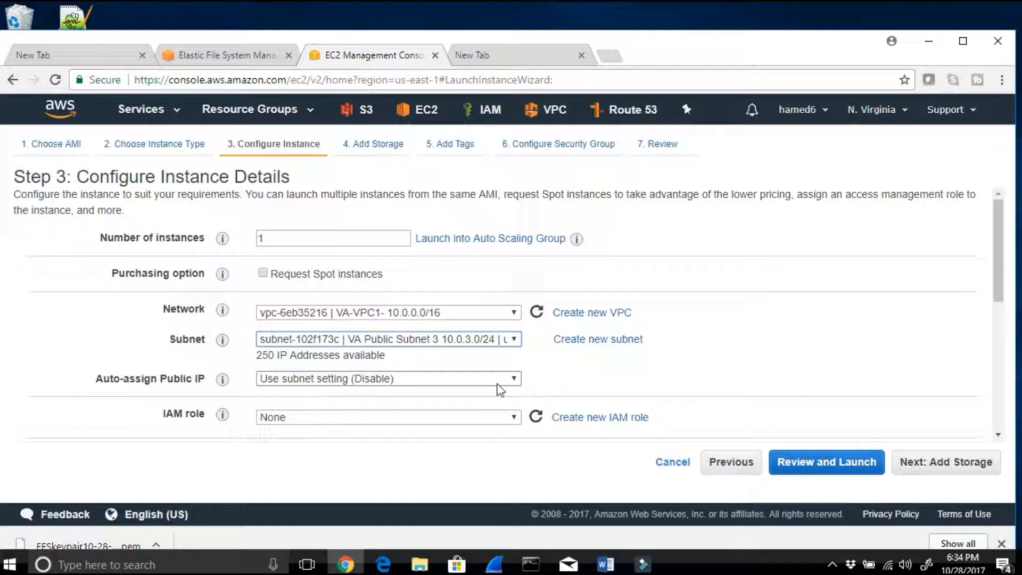
pyautogui.click(511, 382)
pyautogui.click(362, 406)
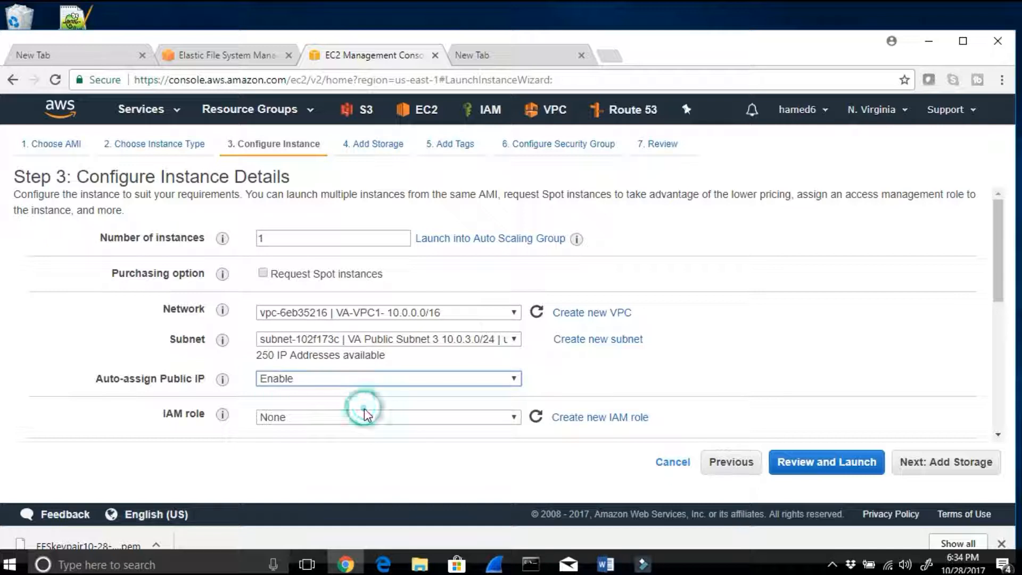
pyautogui.click(983, 475)
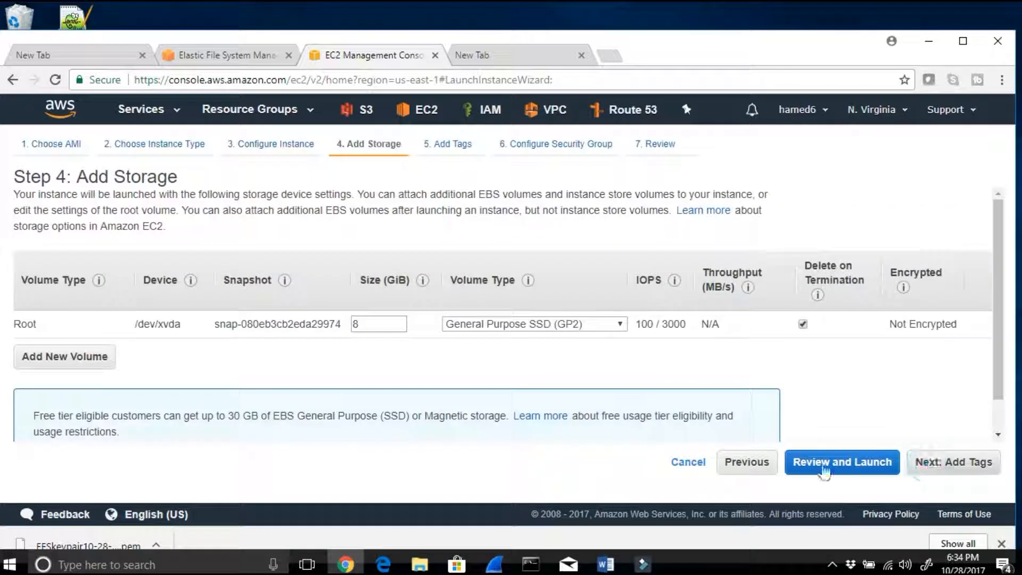
# Step: Keep the default storage and add a Name tag with the value EFS-east1c to the instance
pyautogui.click(931, 469)
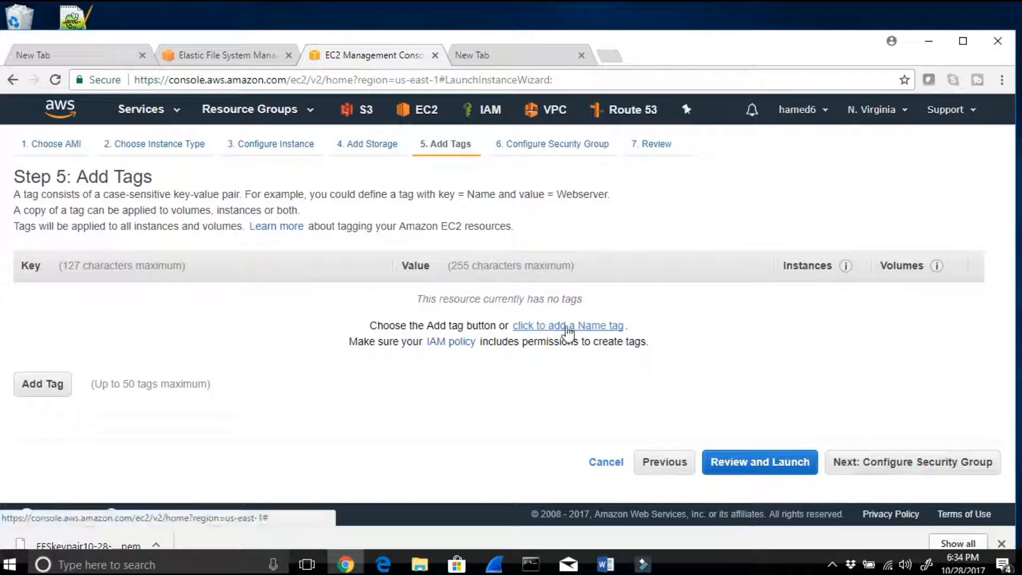
pyautogui.click(566, 326)
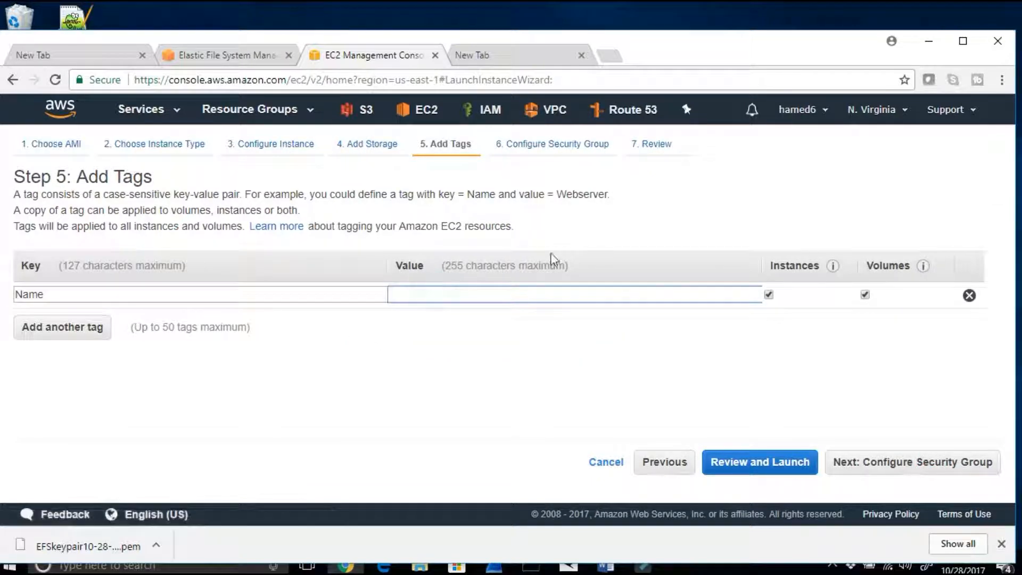
pyautogui.write('EF')
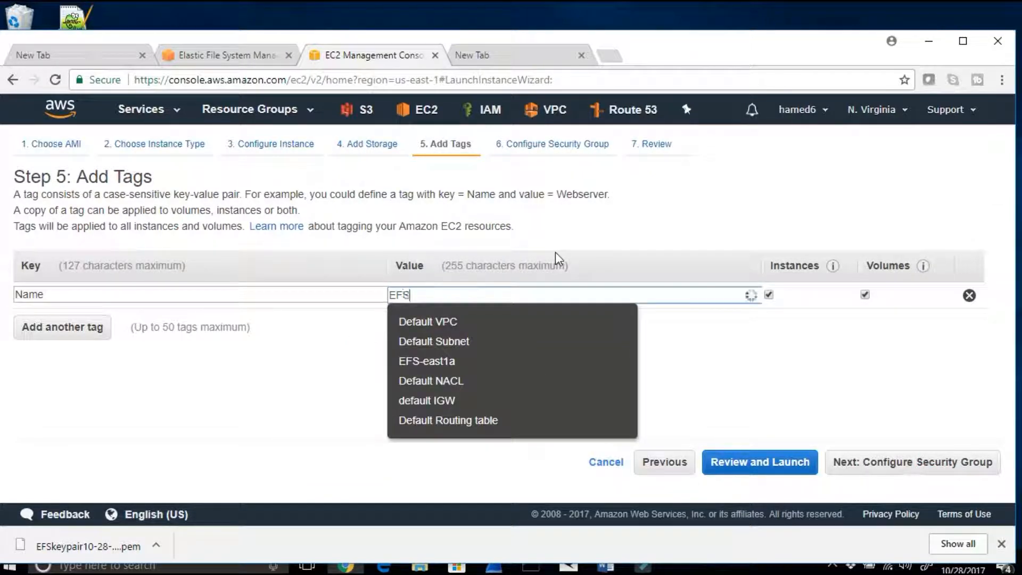
pyautogui.write('S')
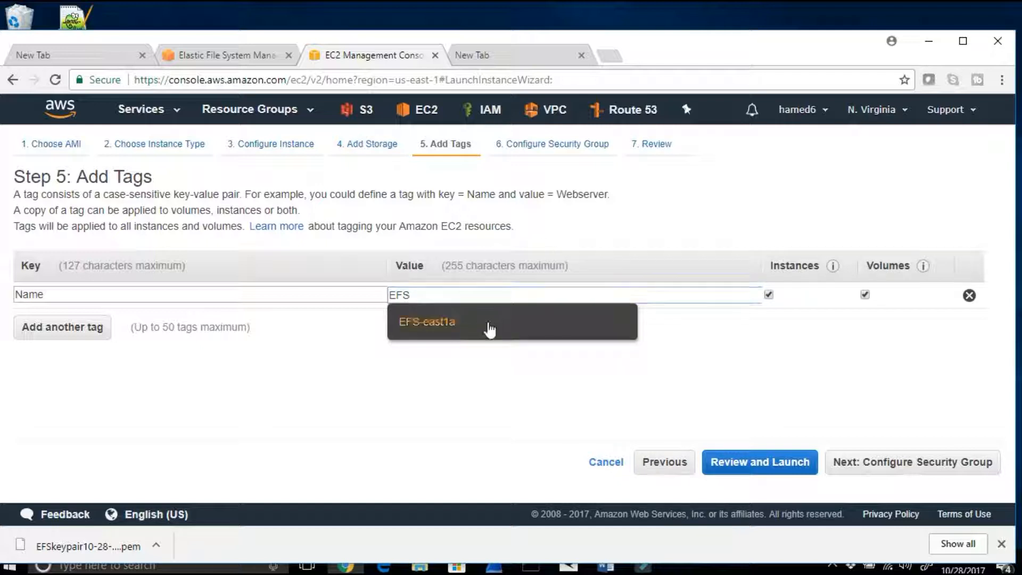
pyautogui.click(485, 322)
pyautogui.moveTo(481, 299); pyautogui.dragTo(386, 294)
pyautogui.write('east1c')
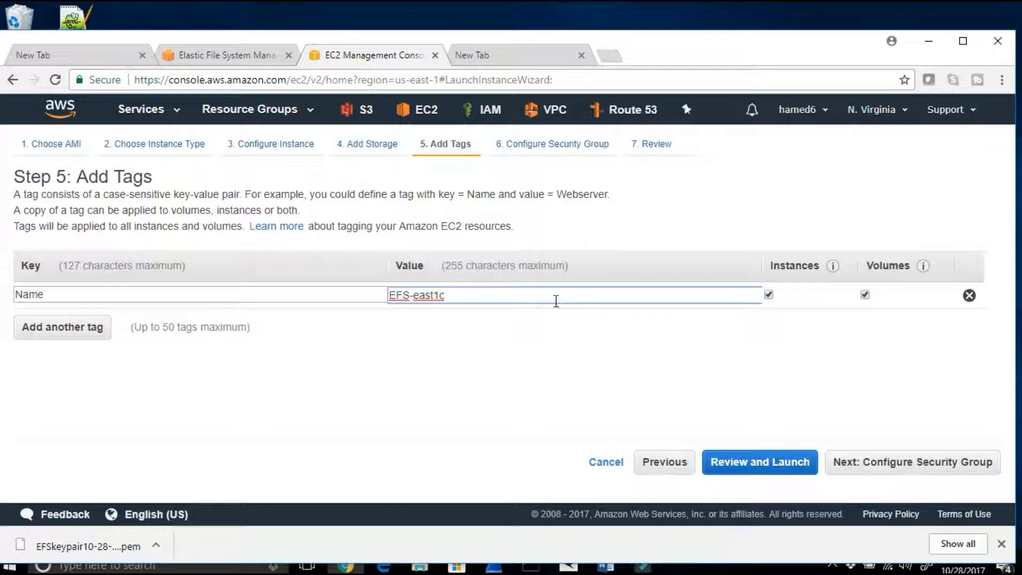
pyautogui.click(902, 465)
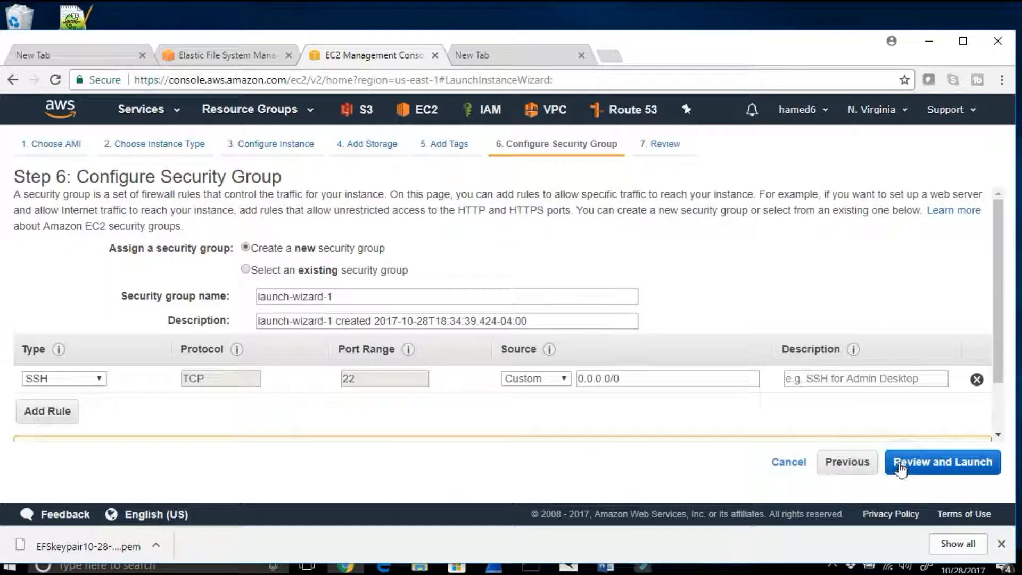
# Step: Assign the existing SSH and default security groups to the instance and proceed to the launch review
pyautogui.click(245, 270)
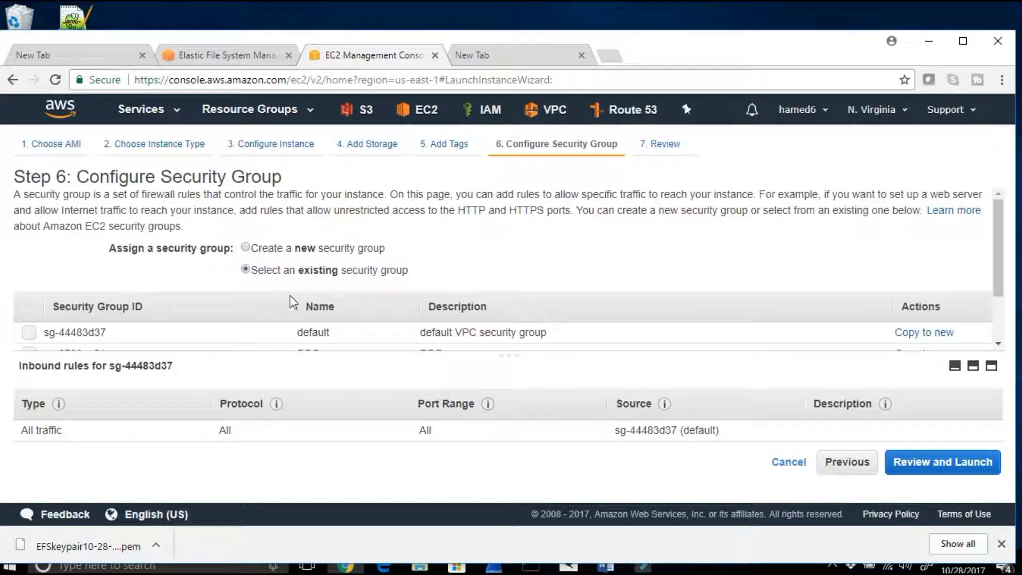
pyautogui.moveTo(339, 353); pyautogui.dragTo(334, 422)
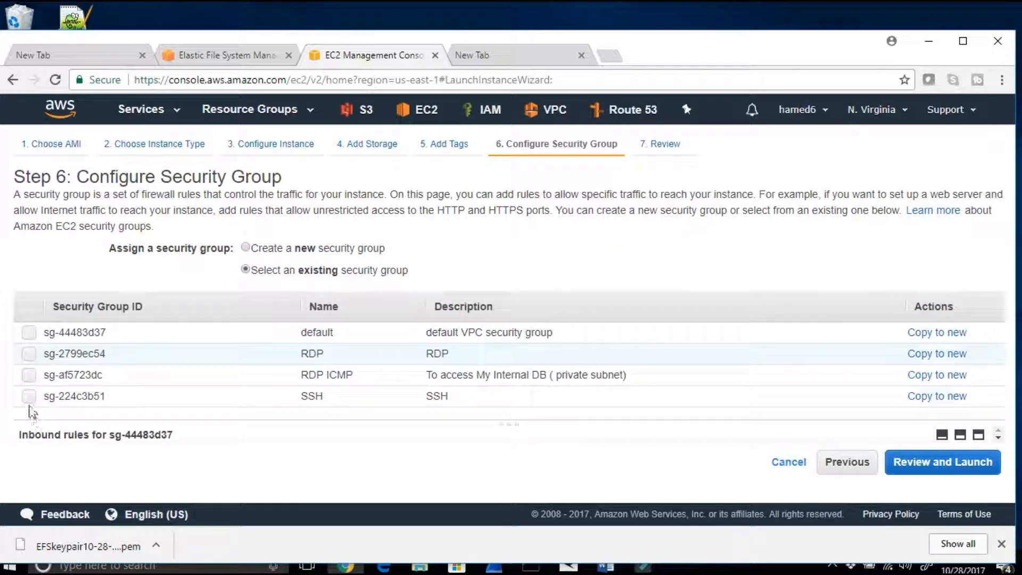
pyautogui.click(29, 396)
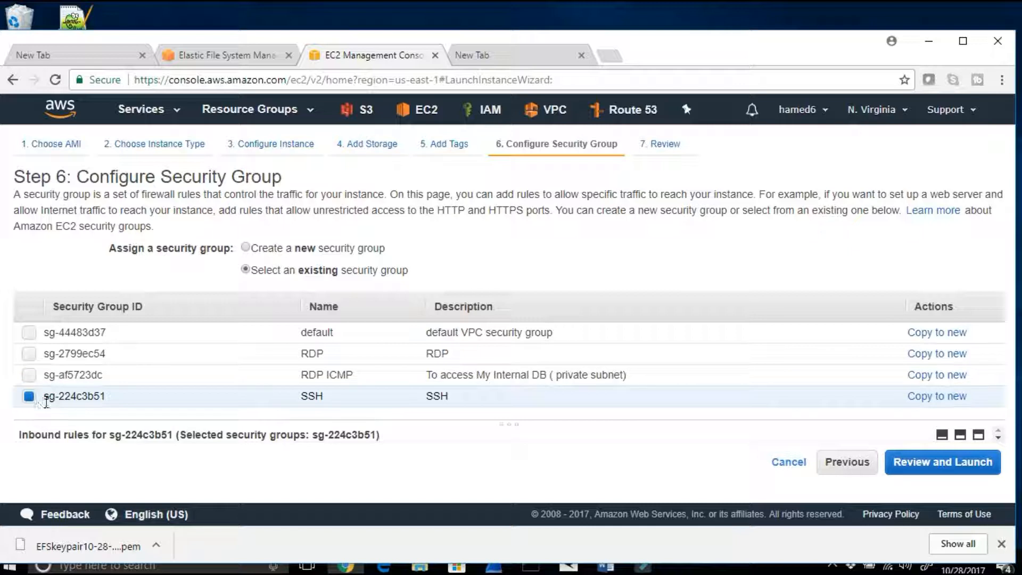
pyautogui.click(29, 332)
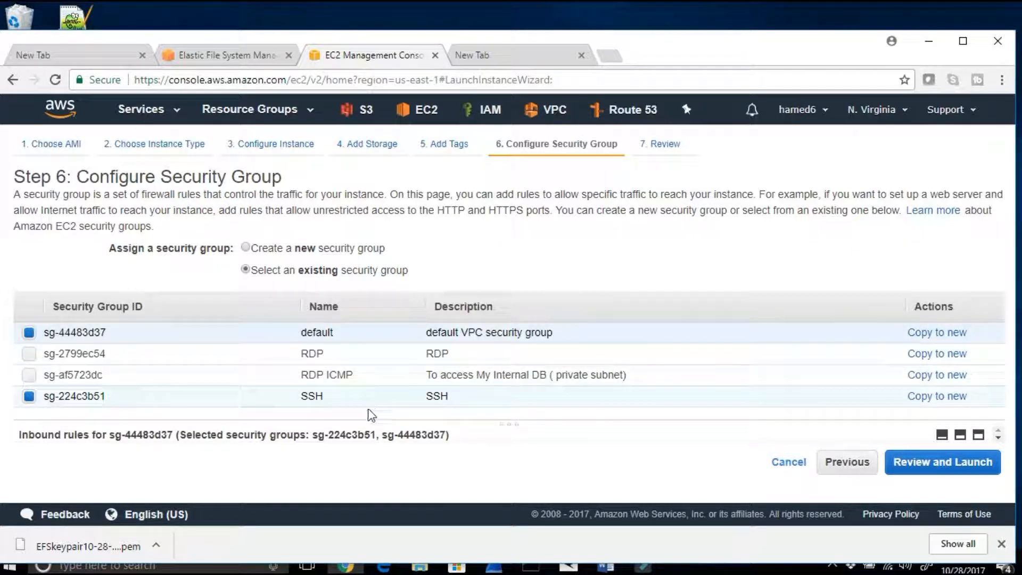
pyautogui.click(982, 463)
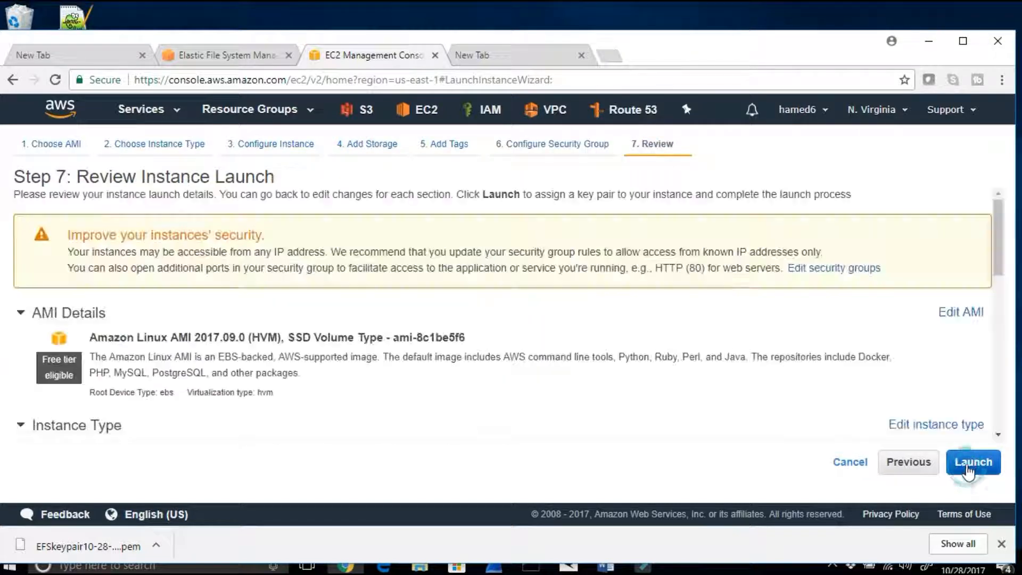
# Step: Launch the instance with the existing key pair EFSkeypair 10-28-2017, acknowledging access to its private key file, and open the instances list
pyautogui.click(976, 463)
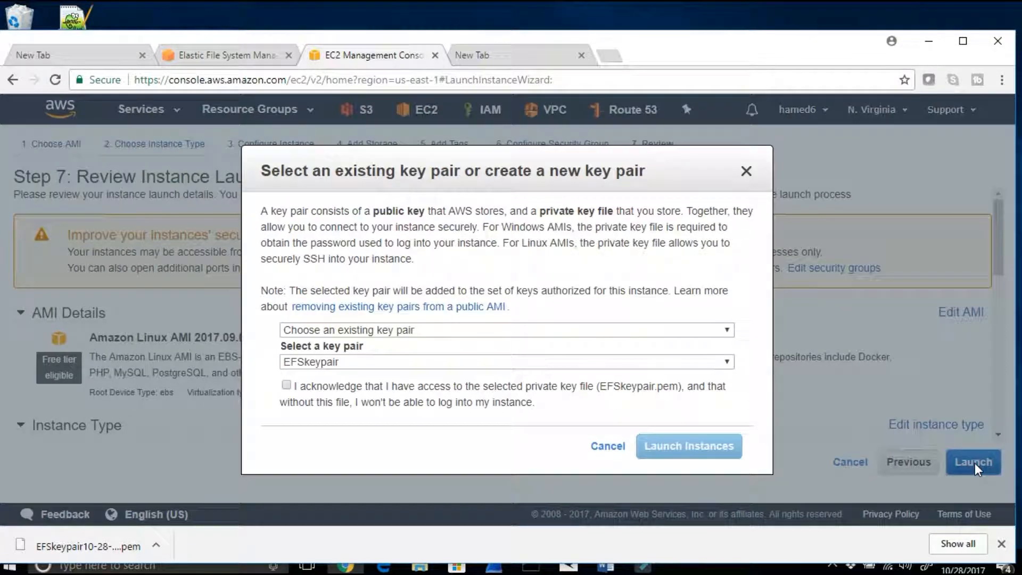
pyautogui.click(719, 362)
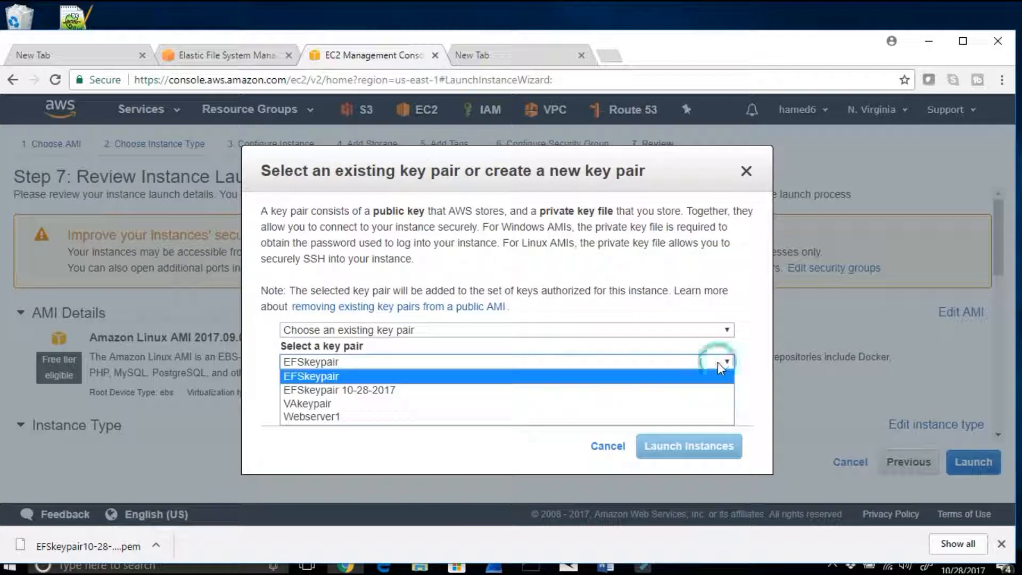
pyautogui.click(424, 394)
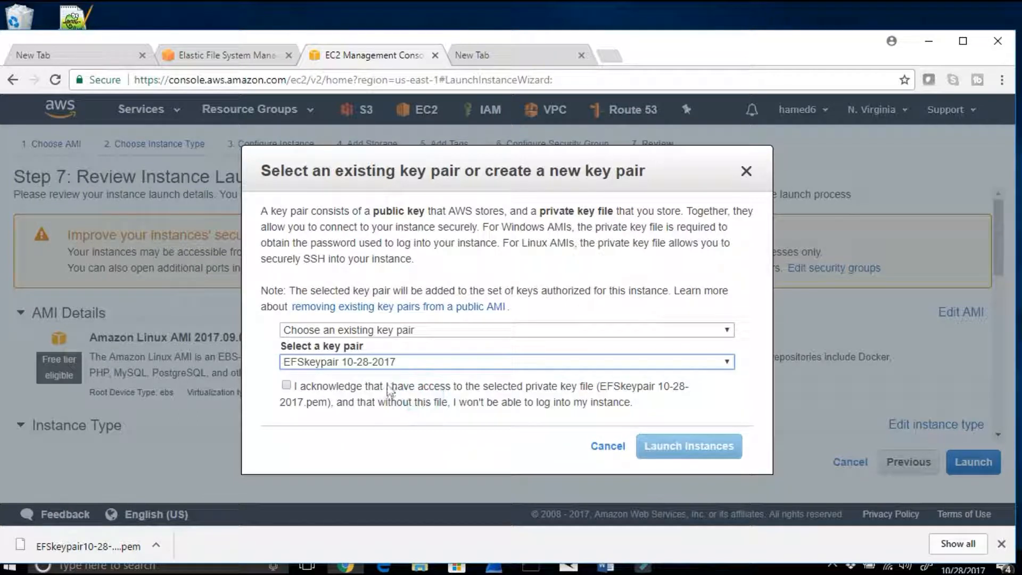
pyautogui.click(287, 386)
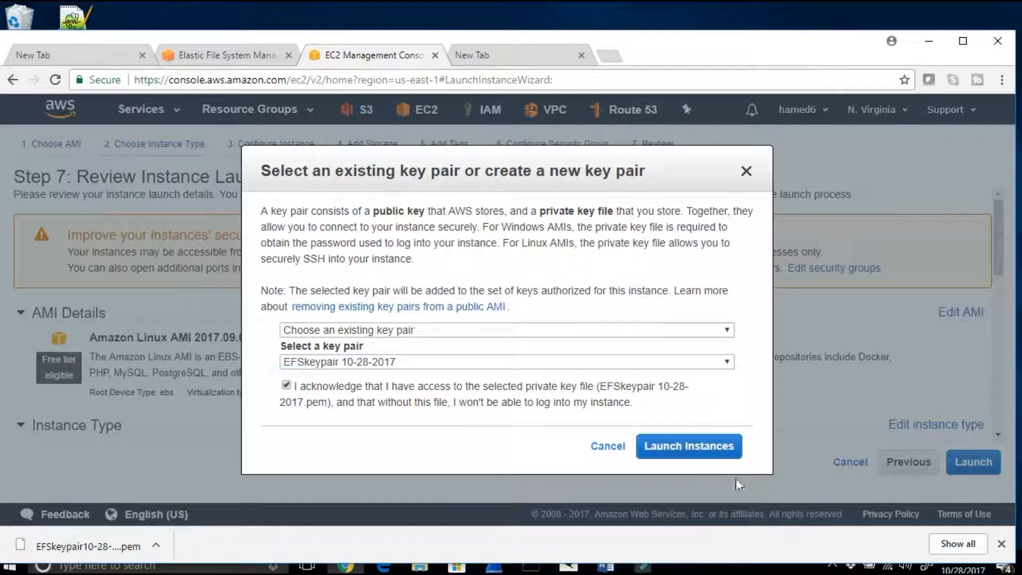
pyautogui.click(709, 446)
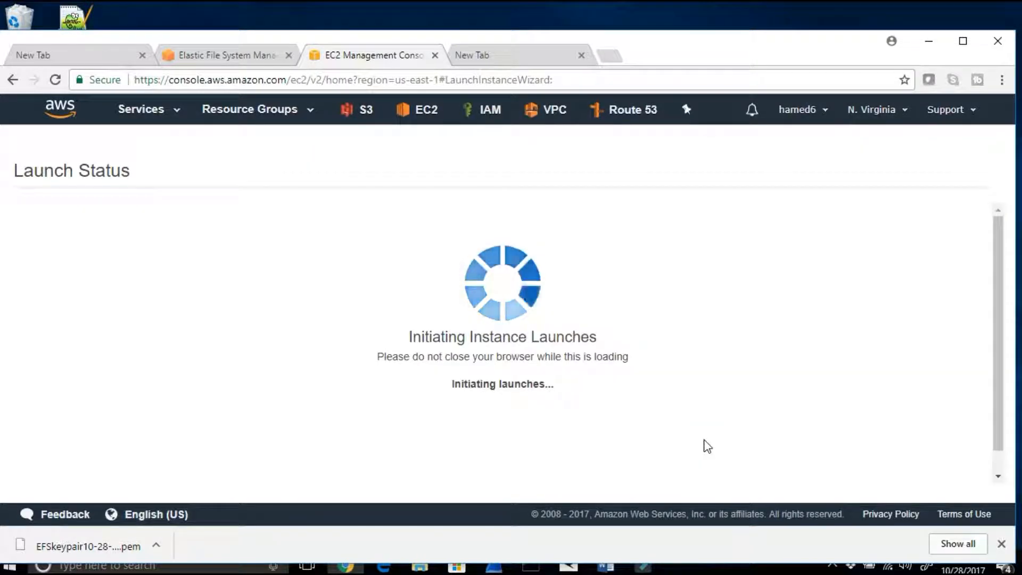
pyautogui.scroll(-3, 708, 447)
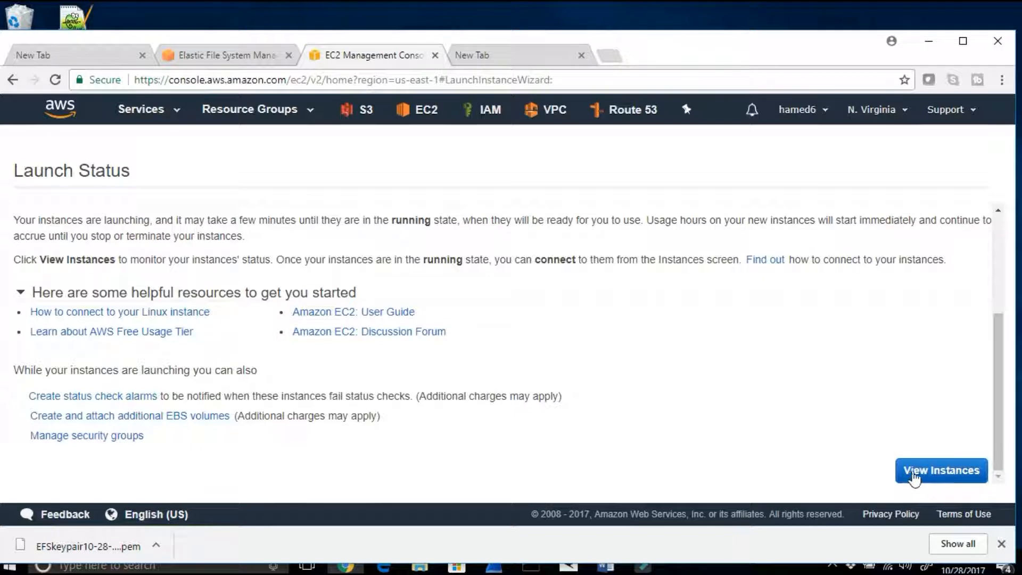
pyautogui.click(912, 471)
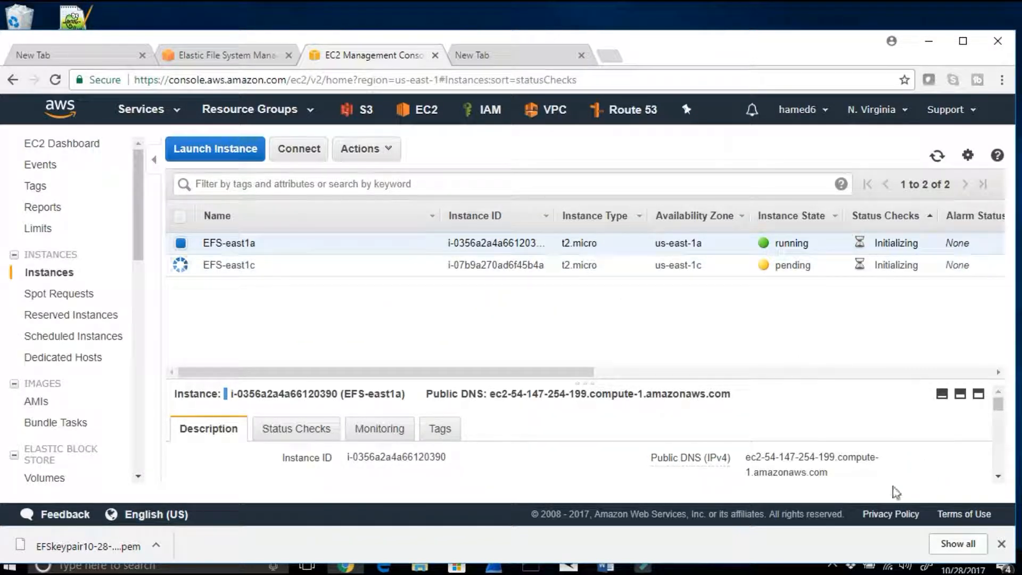
# Step: Switch to the lab document in Word, read Steps 6 and 7 about the security group and SSH key conversion, and minimize it
pyautogui.click(606, 567)
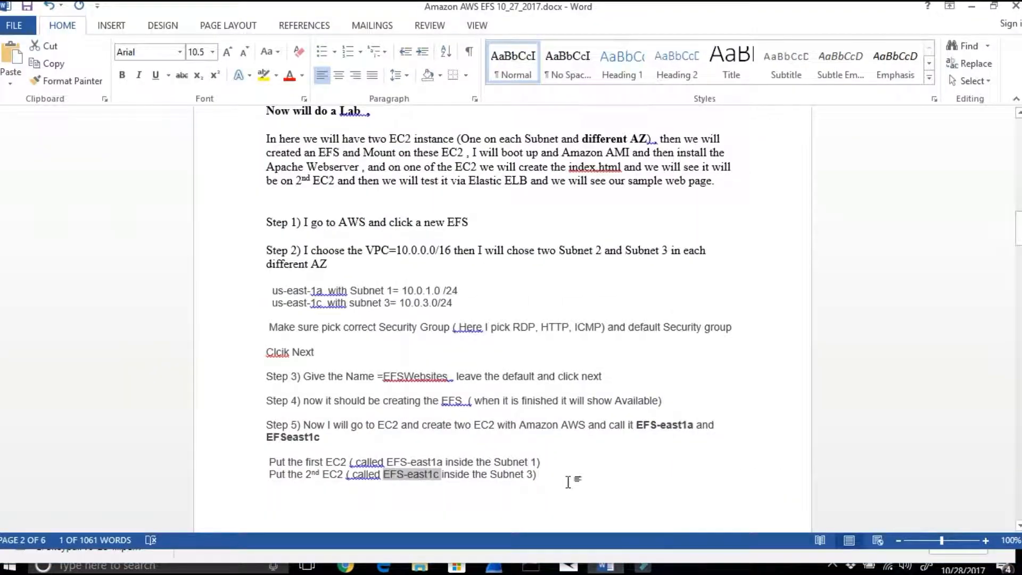
pyautogui.scroll(-8, 568, 482)
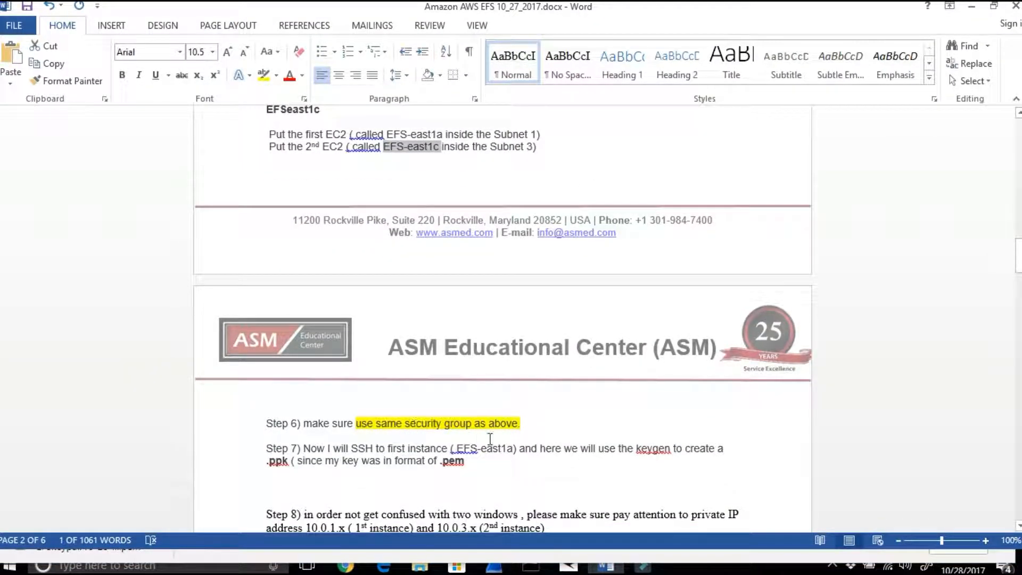
pyautogui.moveTo(329, 447); pyautogui.dragTo(643, 455)
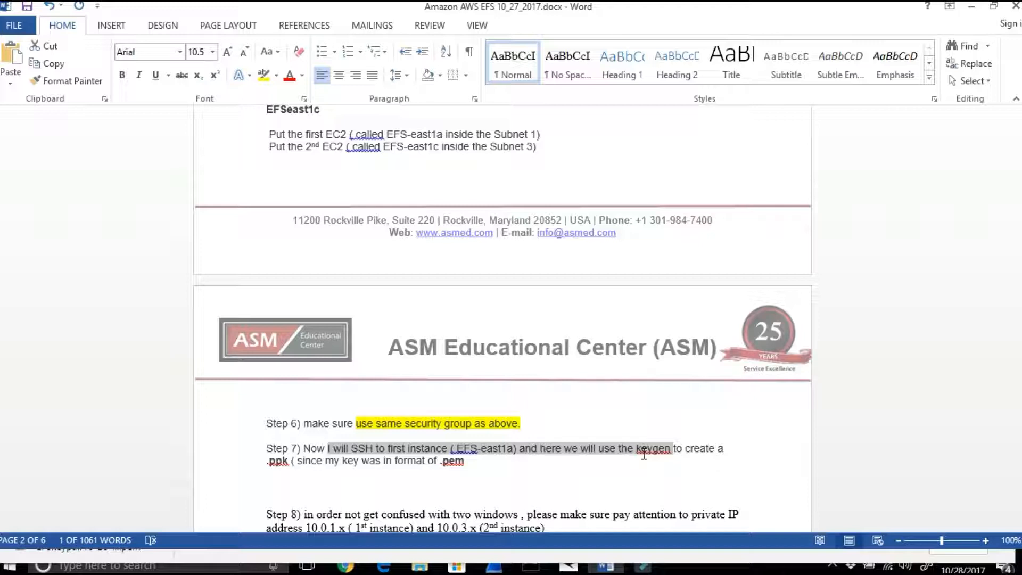
pyautogui.moveTo(643, 454); pyautogui.dragTo(643, 454)
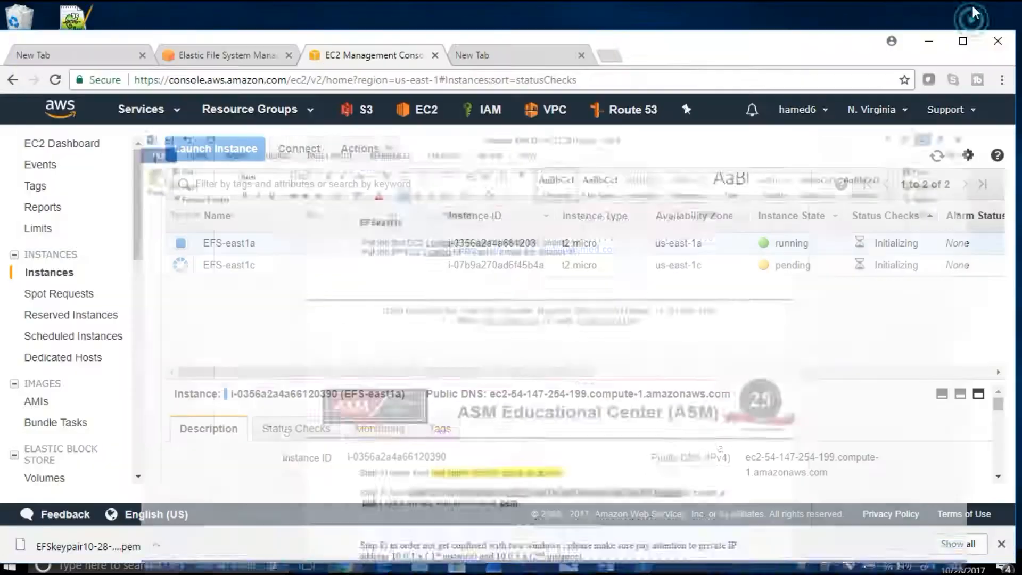
pyautogui.click(971, 6)
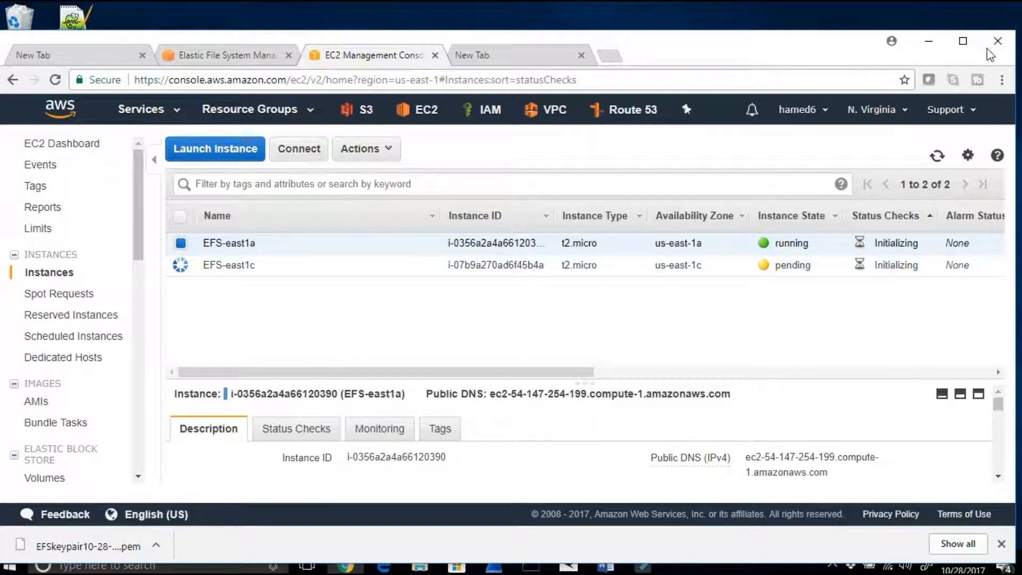
# Step: Minimize the browser, check for EFSkeypair10-28-2017.pem in the Amazon AWS EFS notes 10_27_2017 folder, and return to the desktop
pyautogui.click(929, 41)
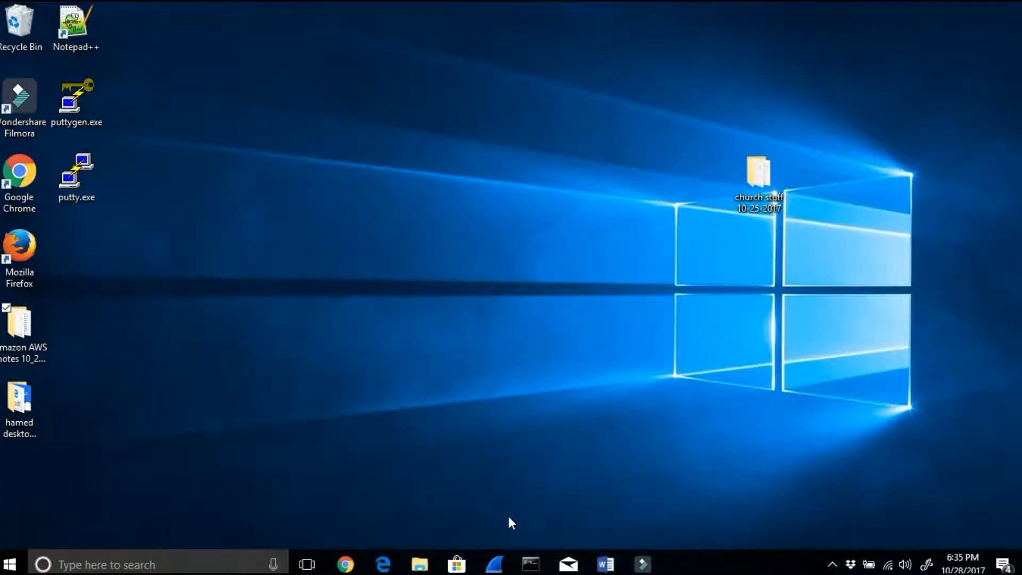
pyautogui.moveTo(420, 564)
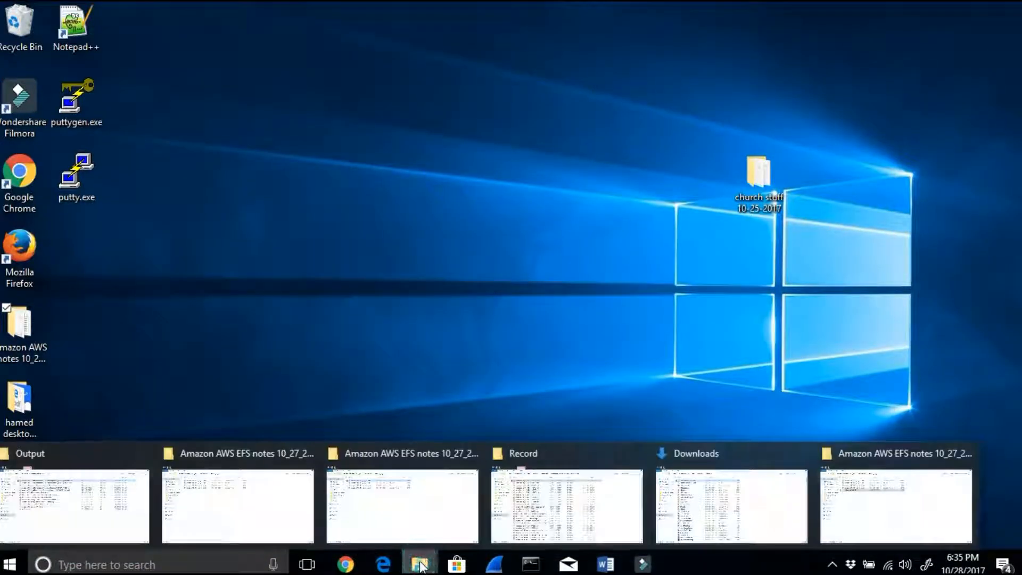
pyautogui.click(889, 502)
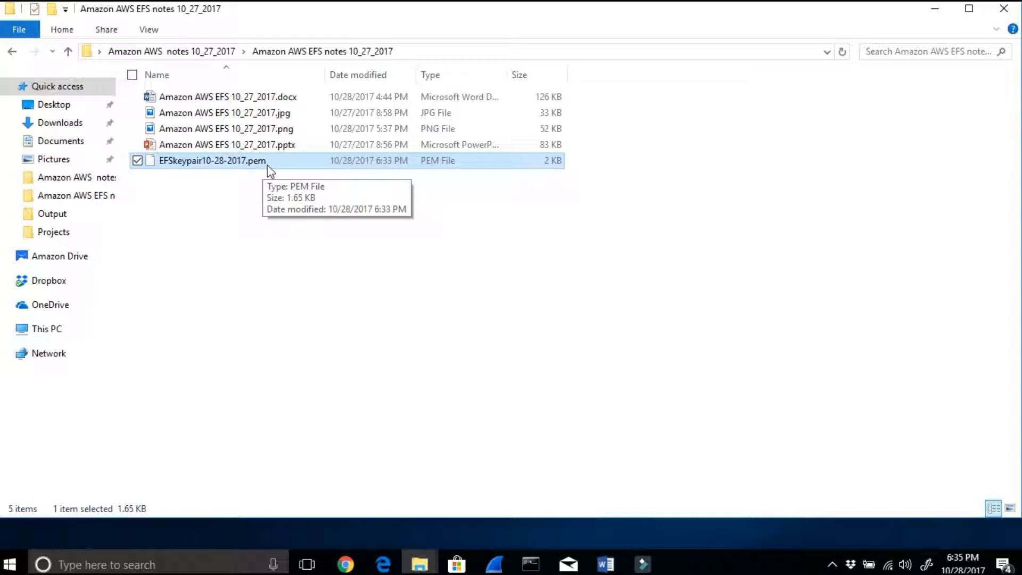
pyautogui.click(945, 11)
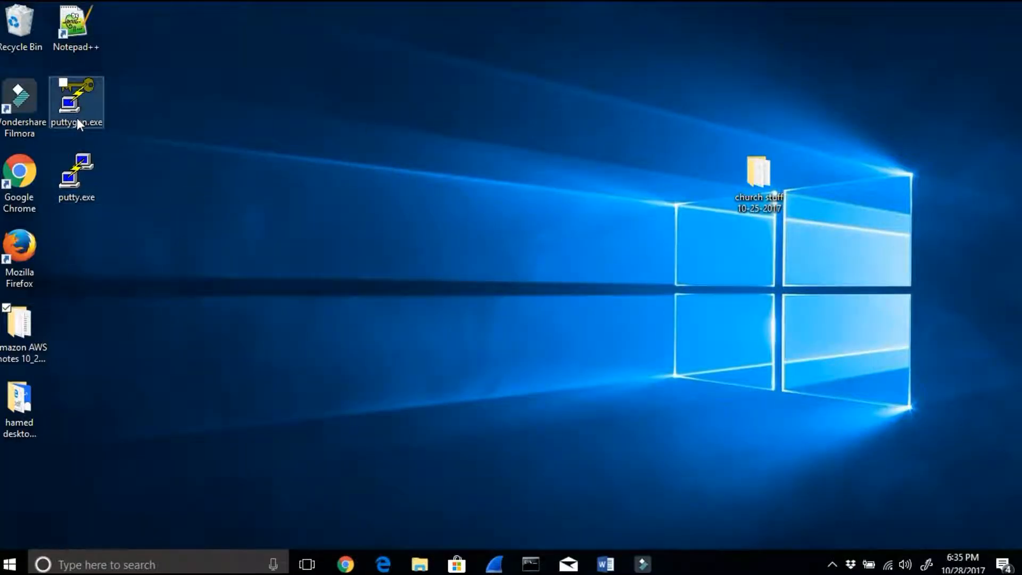
# Step: Start PuTTYgen and begin loading an existing private key, browsing to the Amazon AWS EFS notes 10_27_2017 folder
pyautogui.click(84, 168)
pyautogui.click(82, 117)
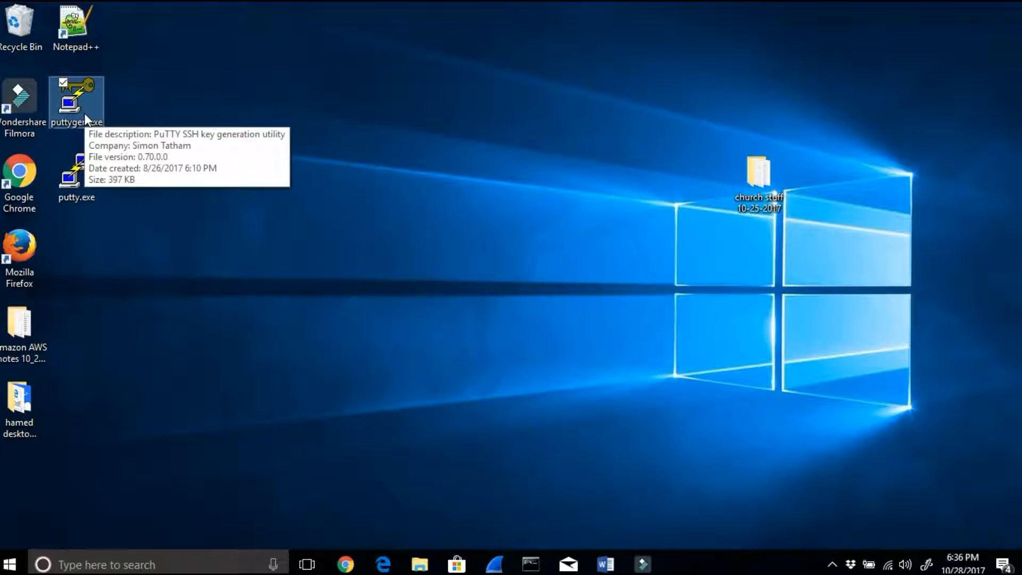
pyautogui.doubleClick(84, 113)
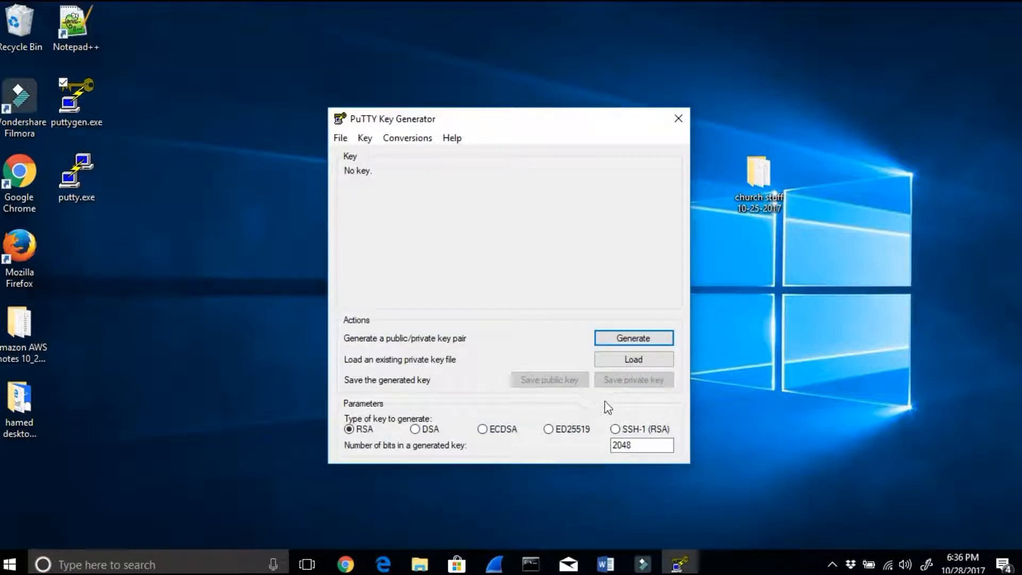
pyautogui.click(618, 359)
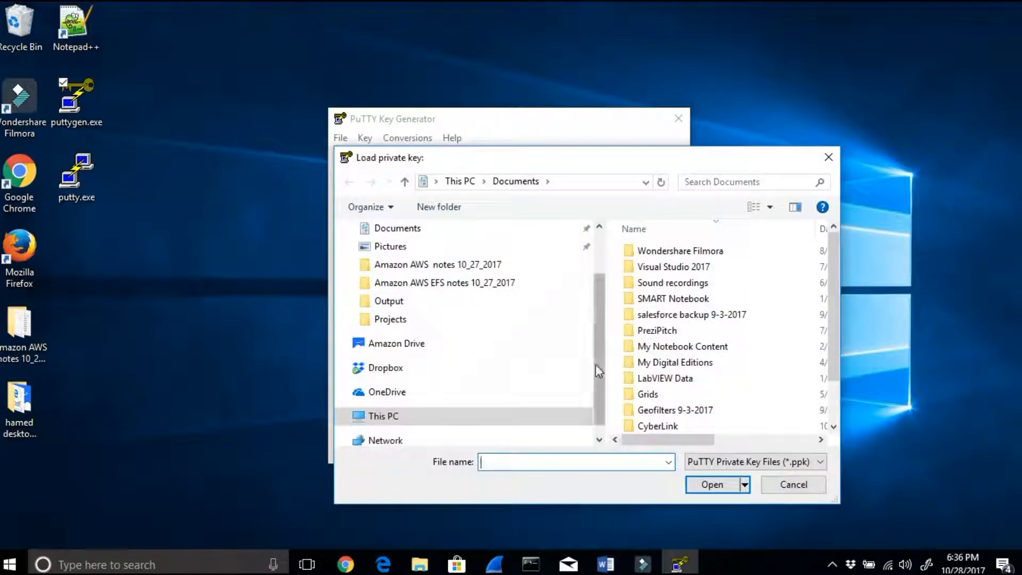
pyautogui.scroll(2, 596, 348)
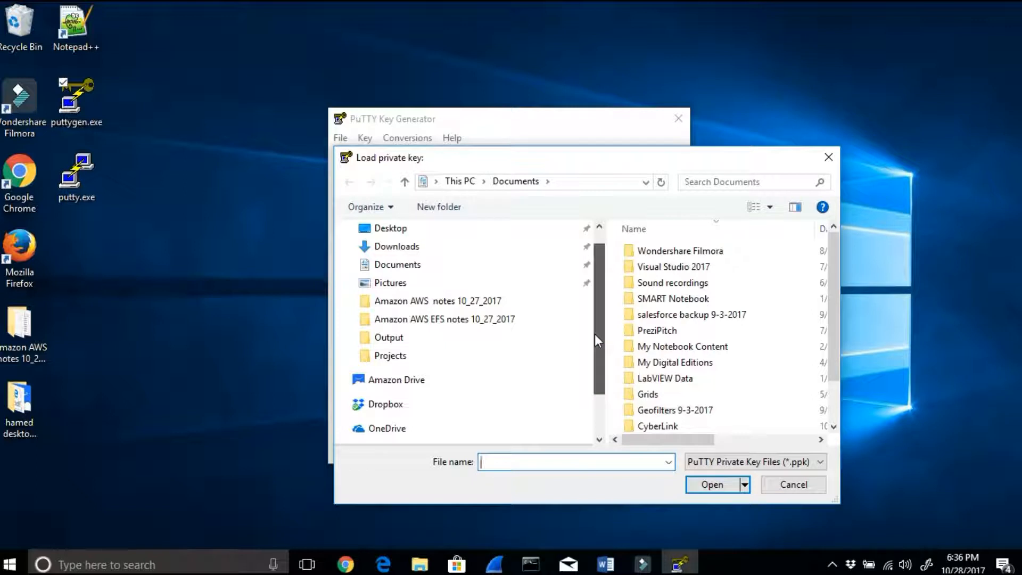
pyautogui.click(493, 320)
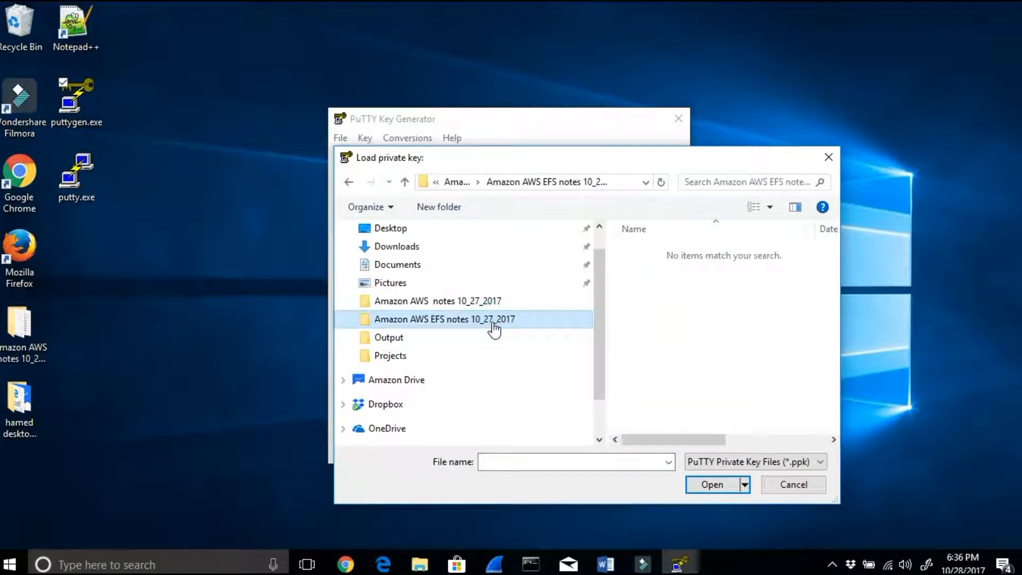
# Step: List all file types, load EFSkeypair10-28-2017.pem as the private key, and dismiss the import notice
pyautogui.click(820, 462)
pyautogui.click(743, 487)
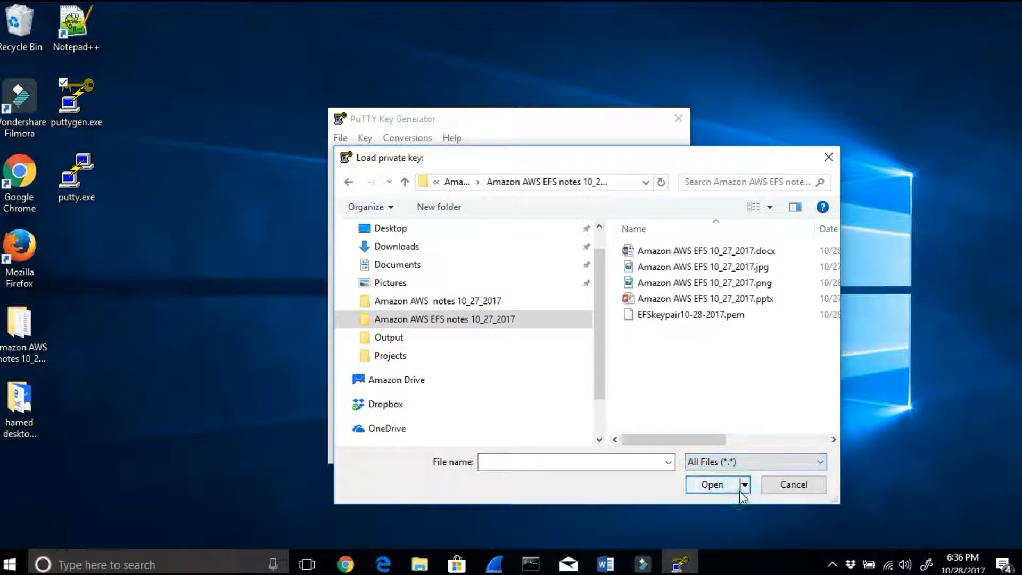
pyautogui.click(720, 316)
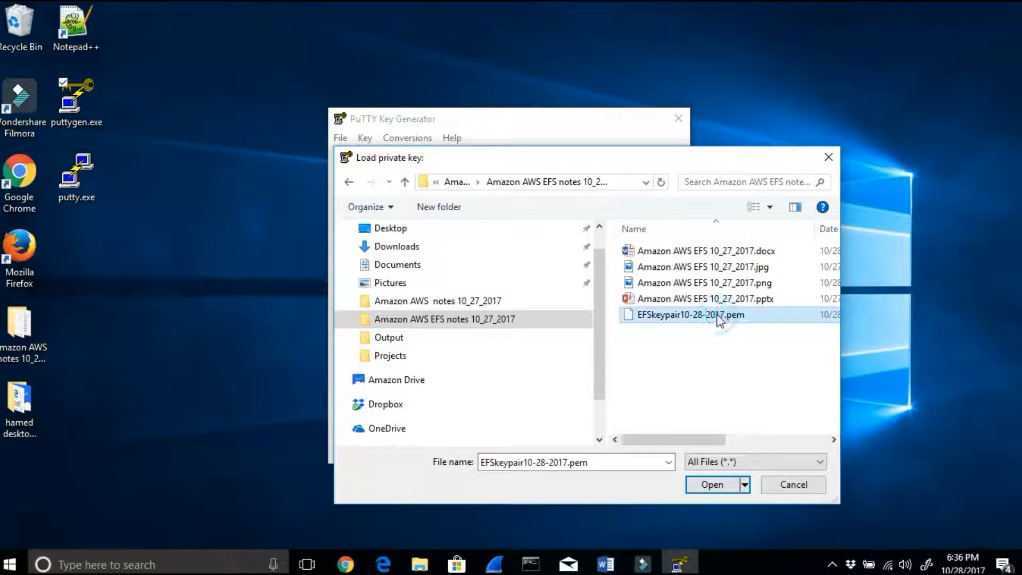
pyautogui.click(719, 485)
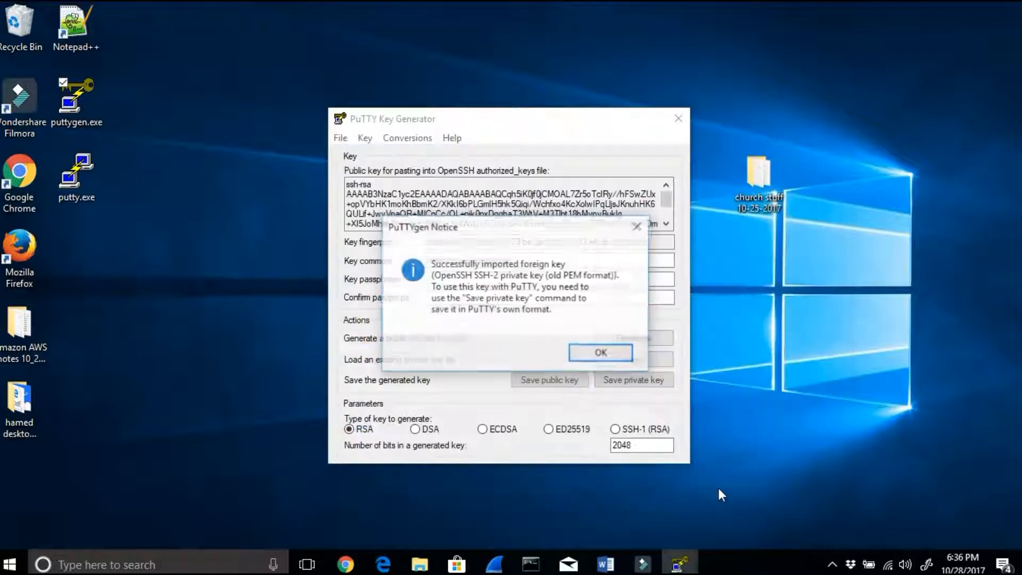
pyautogui.moveTo(469, 233); pyautogui.dragTo(573, 185)
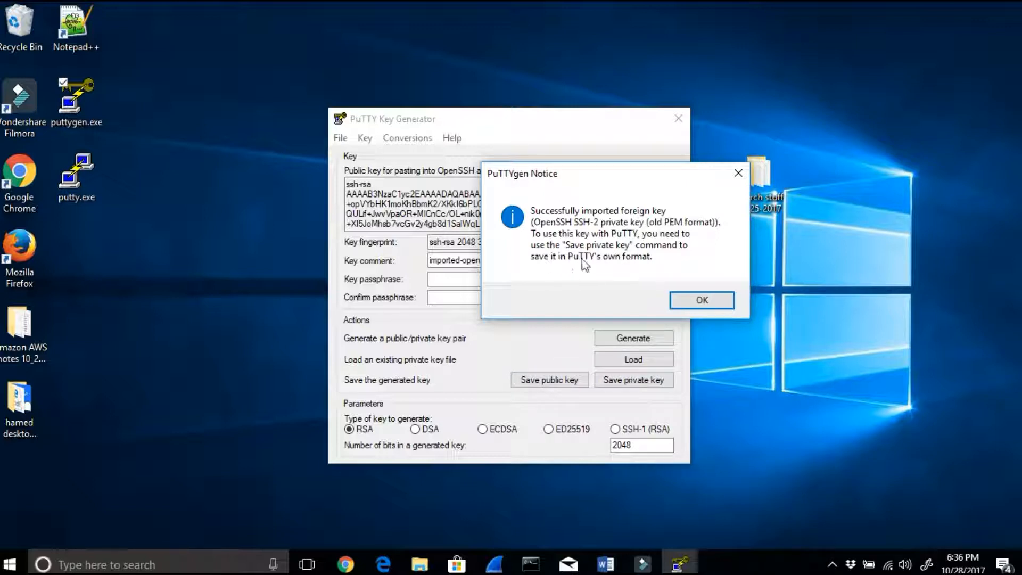
pyautogui.click(713, 302)
# Step: Save the private key without a passphrase as EFSkeypair10-28-2017 in PuTTY Private Key (.ppk) format and close the key generator
pyautogui.click(465, 281)
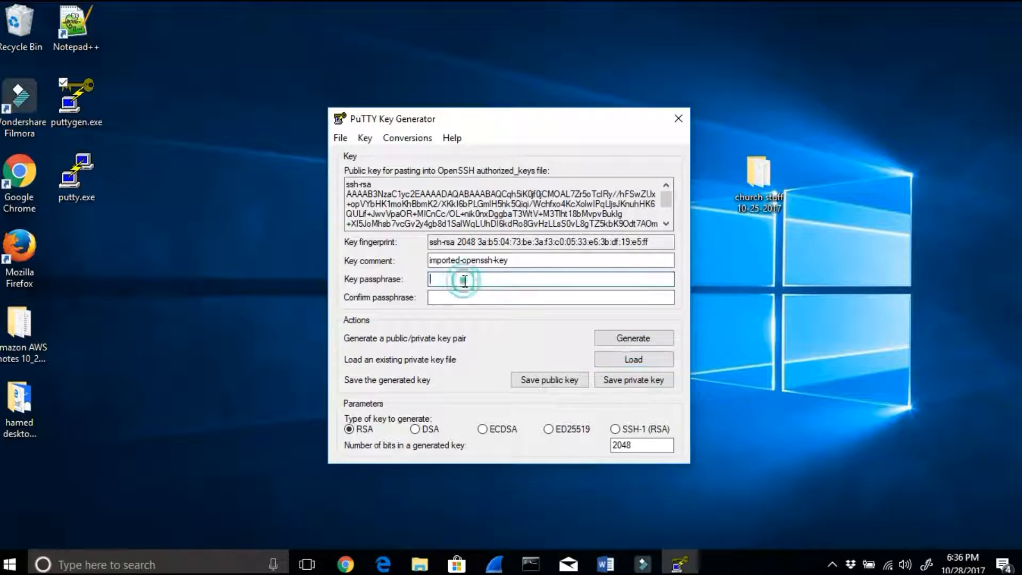
pyautogui.click(450, 293)
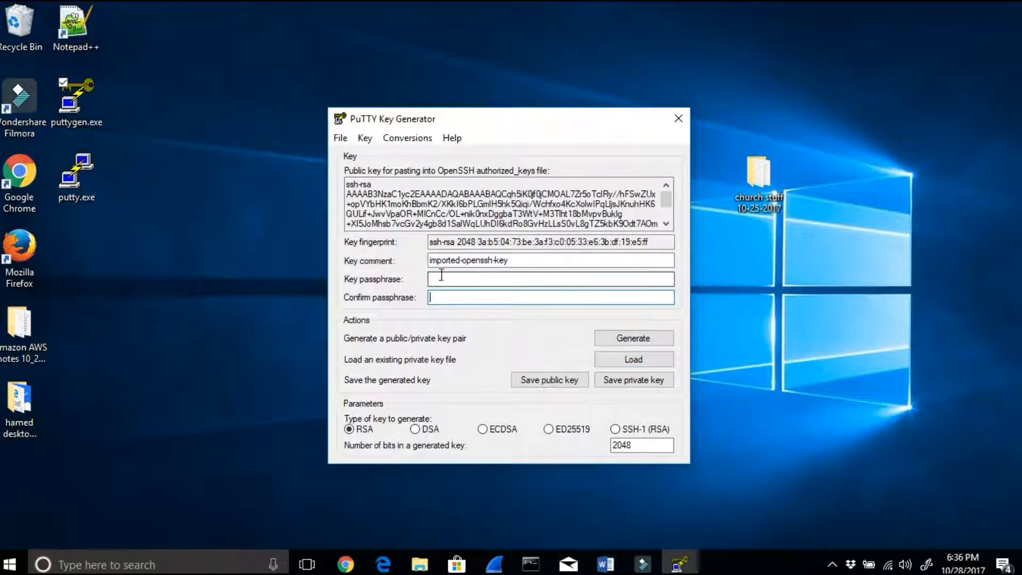
pyautogui.click(623, 380)
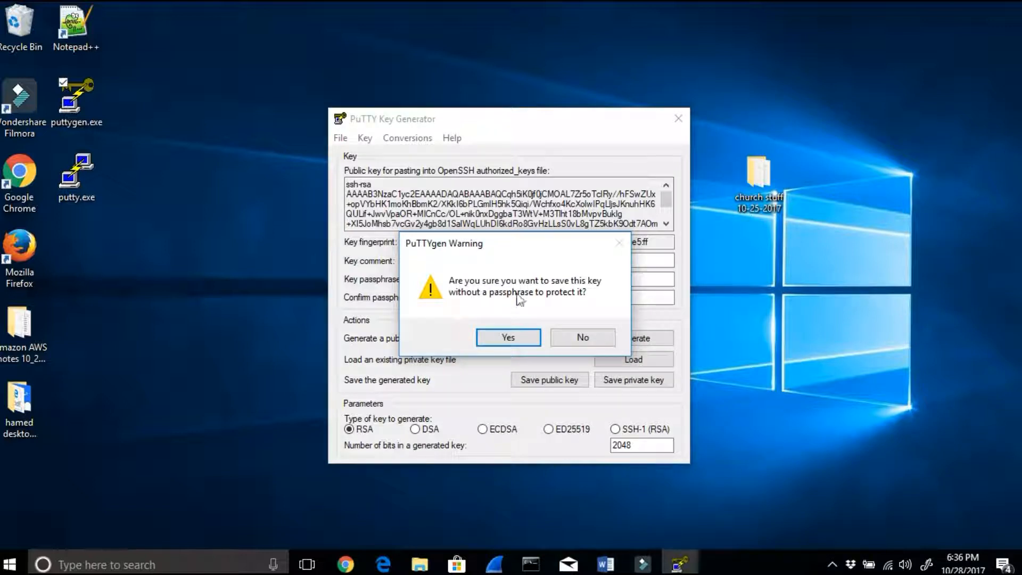
pyautogui.click(508, 338)
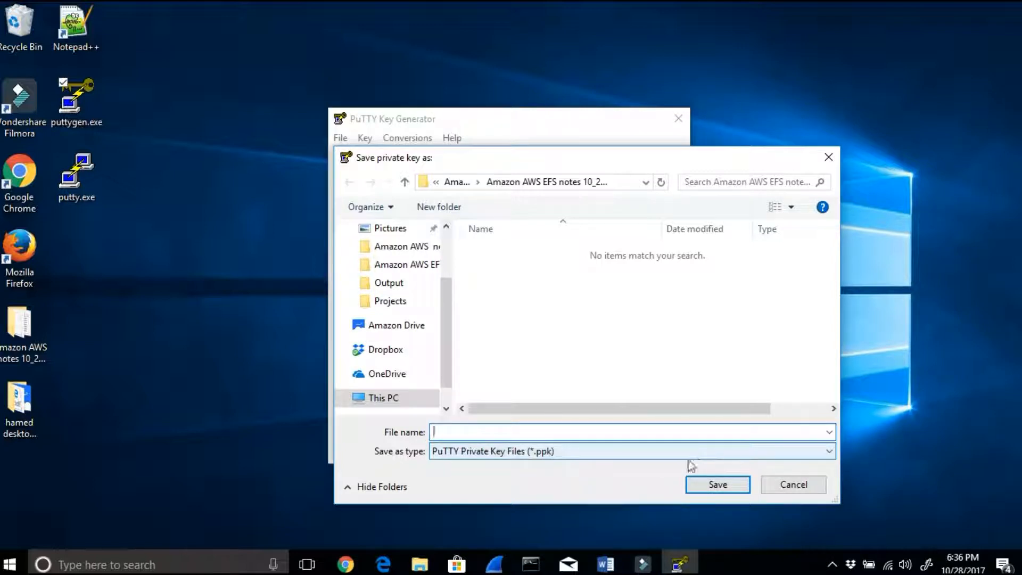
pyautogui.write('e')
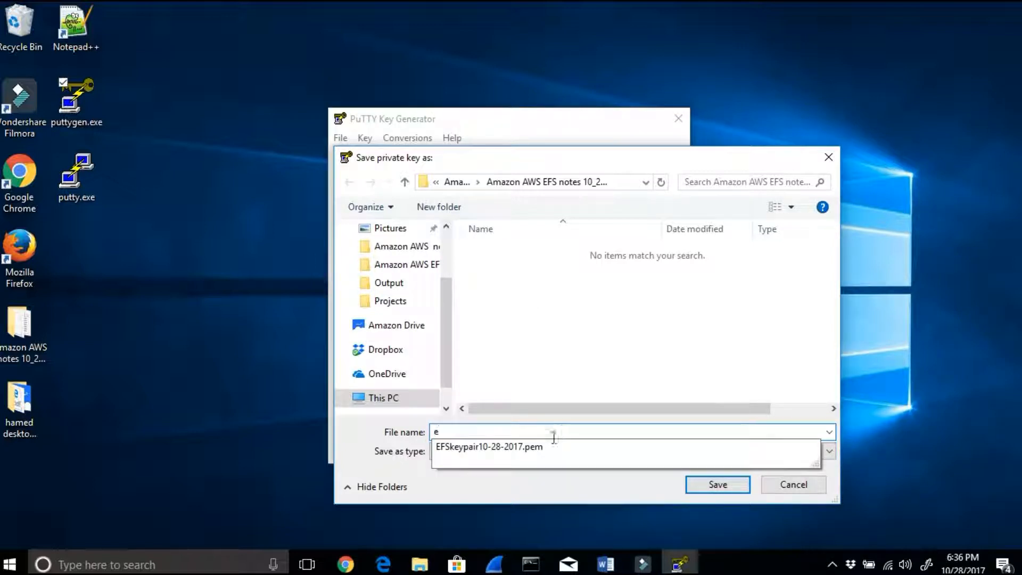
pyautogui.click(582, 449)
pyautogui.click(574, 432)
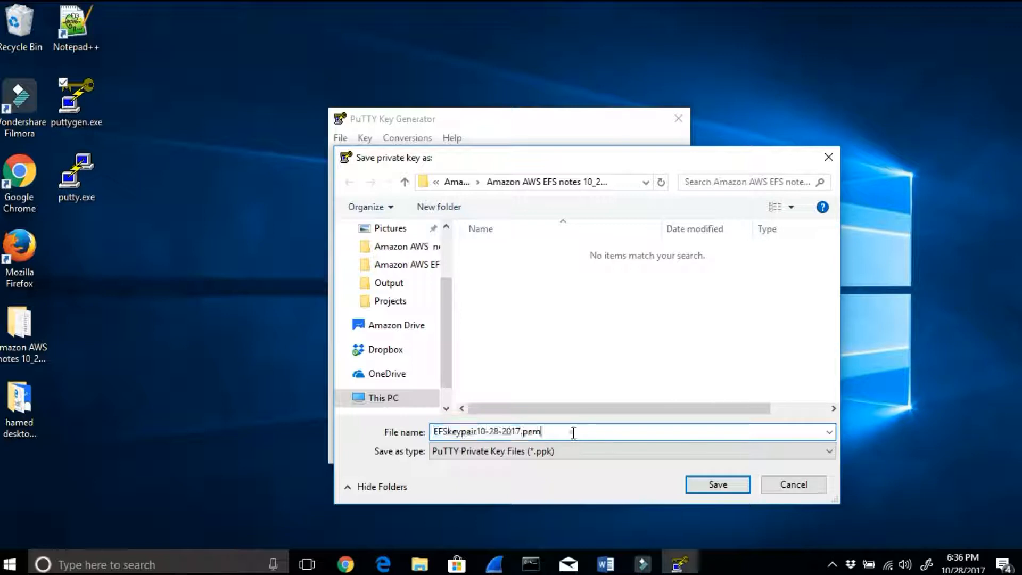
pyautogui.press('BackSpace')
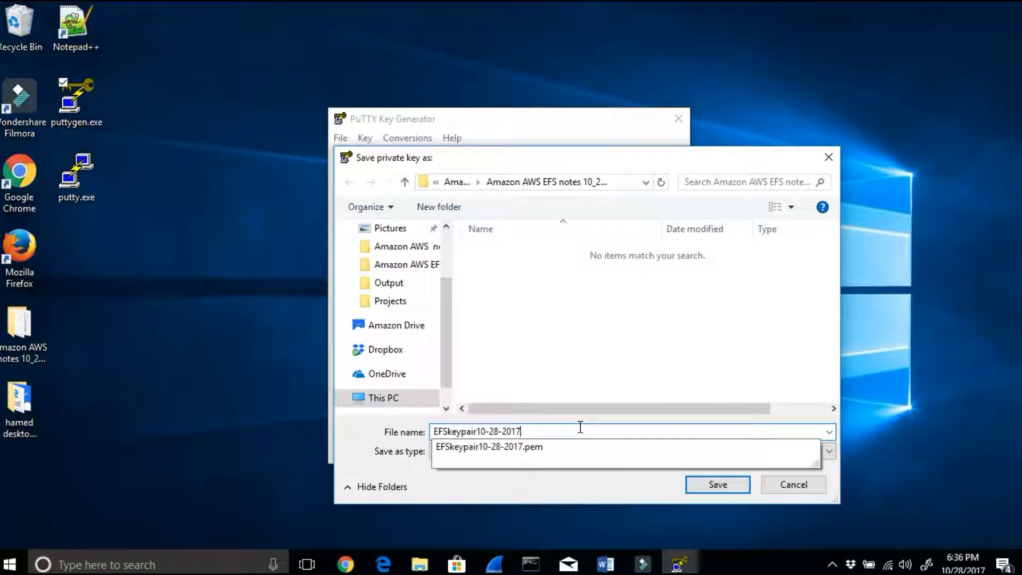
pyautogui.press('BackSpace')
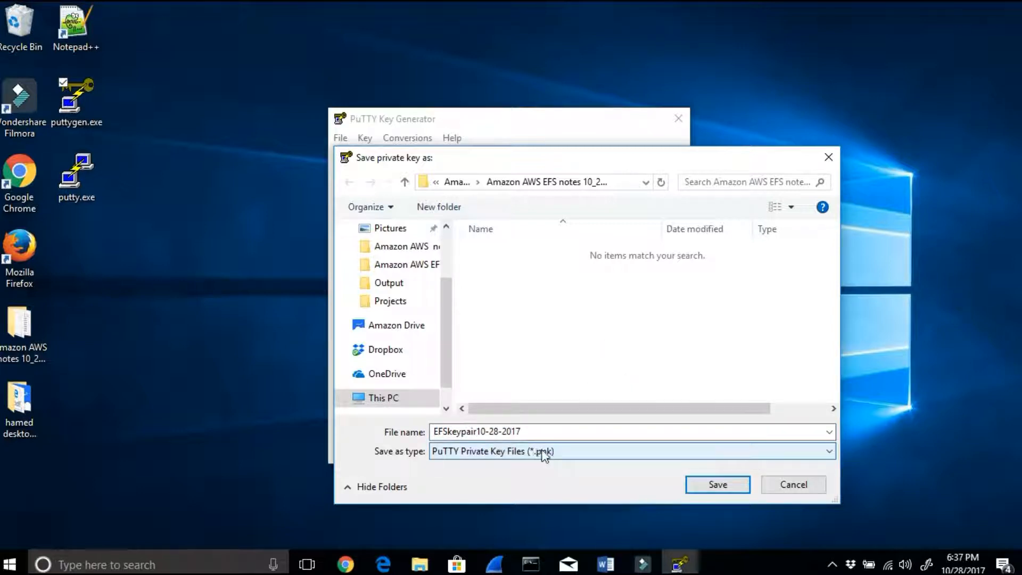
pyautogui.click(706, 489)
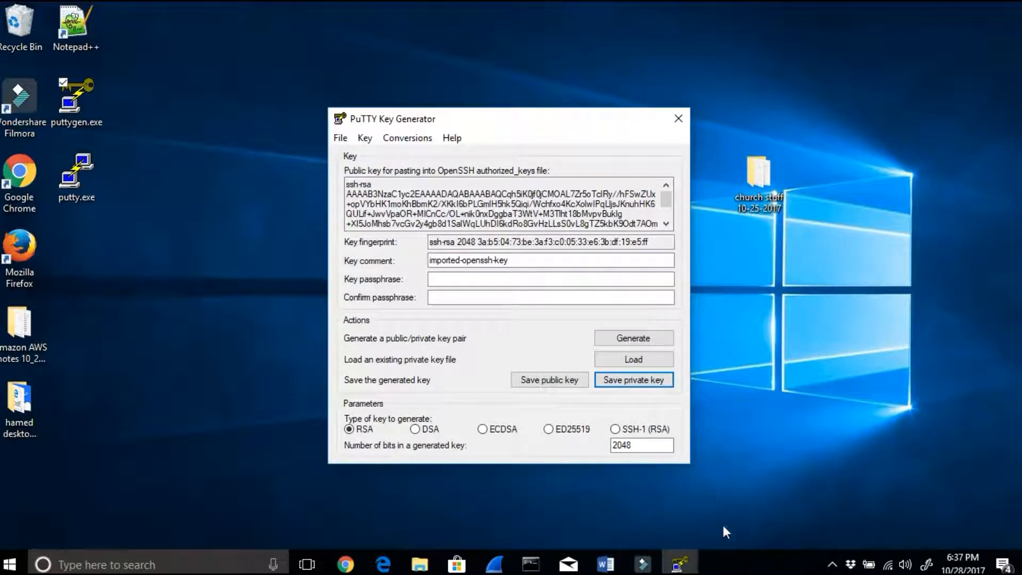
pyautogui.click(679, 125)
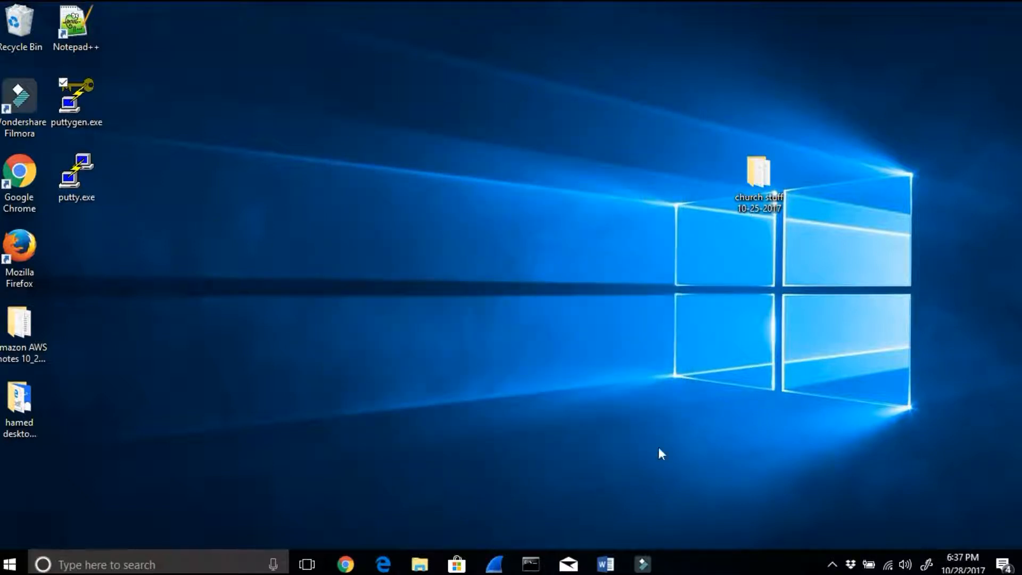
# Step: Switch to Chrome, go to the EFS console, and examine the life cycle state of the EFSWebsites mount targets
pyautogui.moveTo(348, 568)
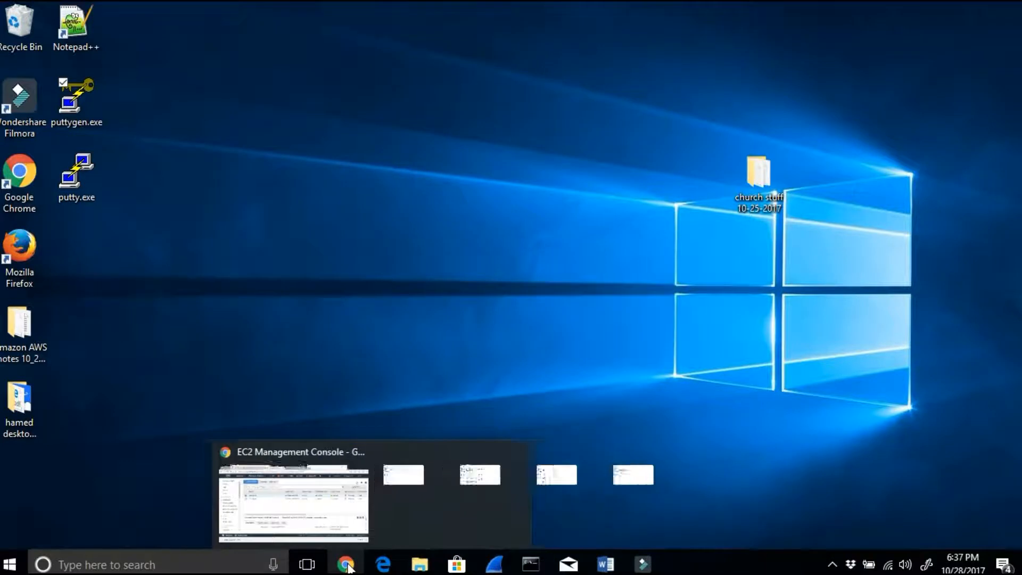
pyautogui.click(340, 508)
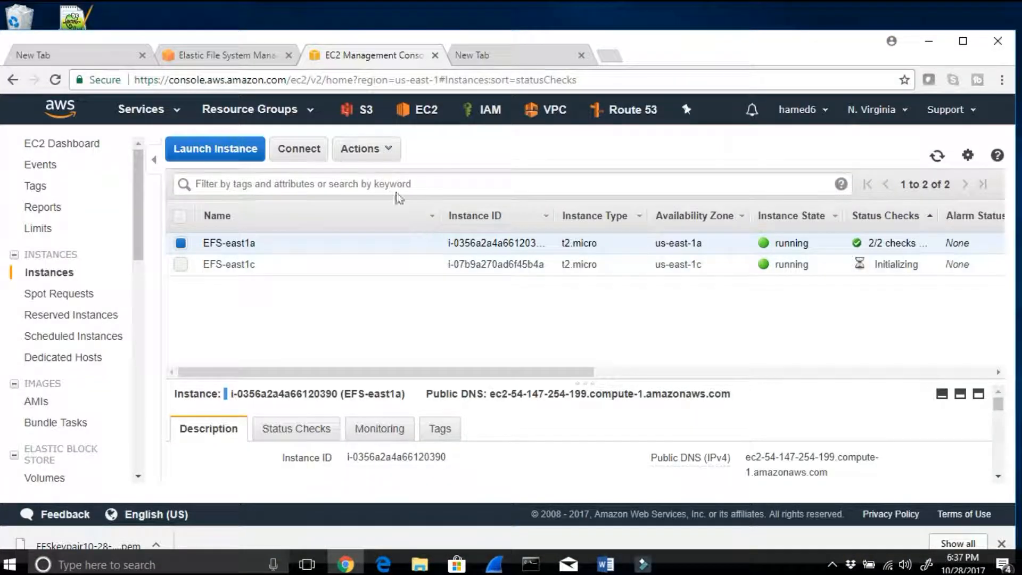
pyautogui.click(147, 112)
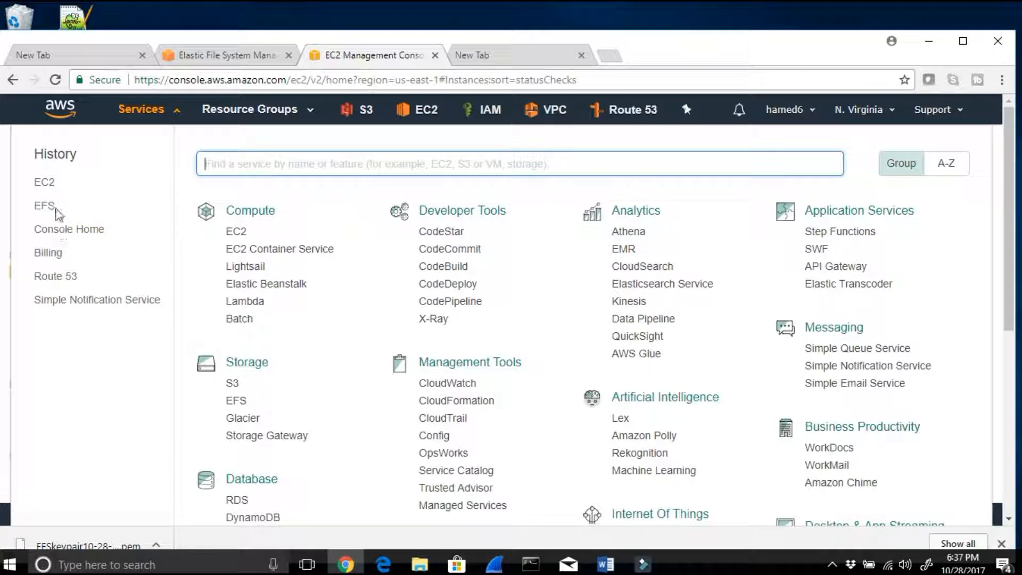
pyautogui.click(51, 207)
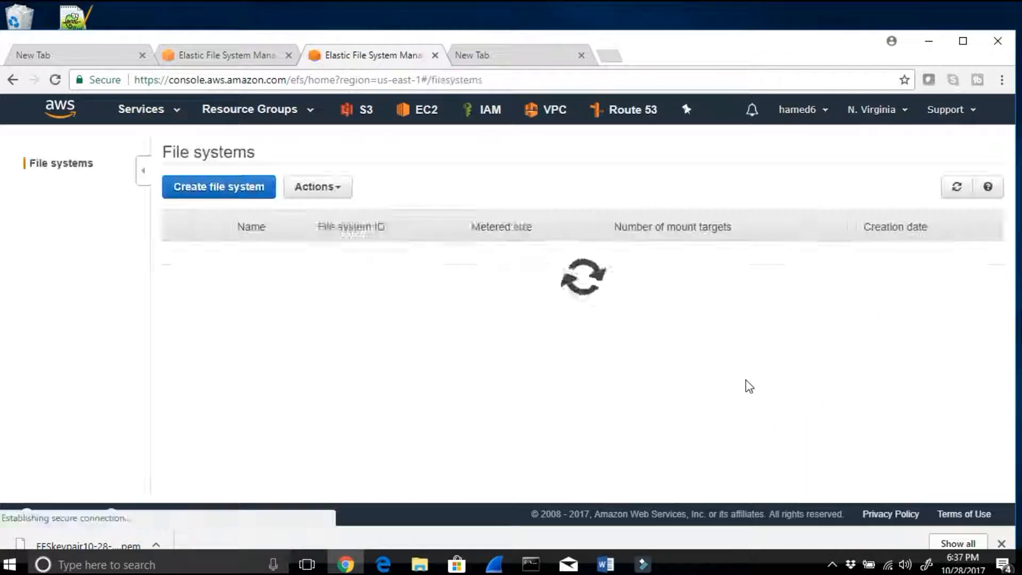
pyautogui.click(210, 252)
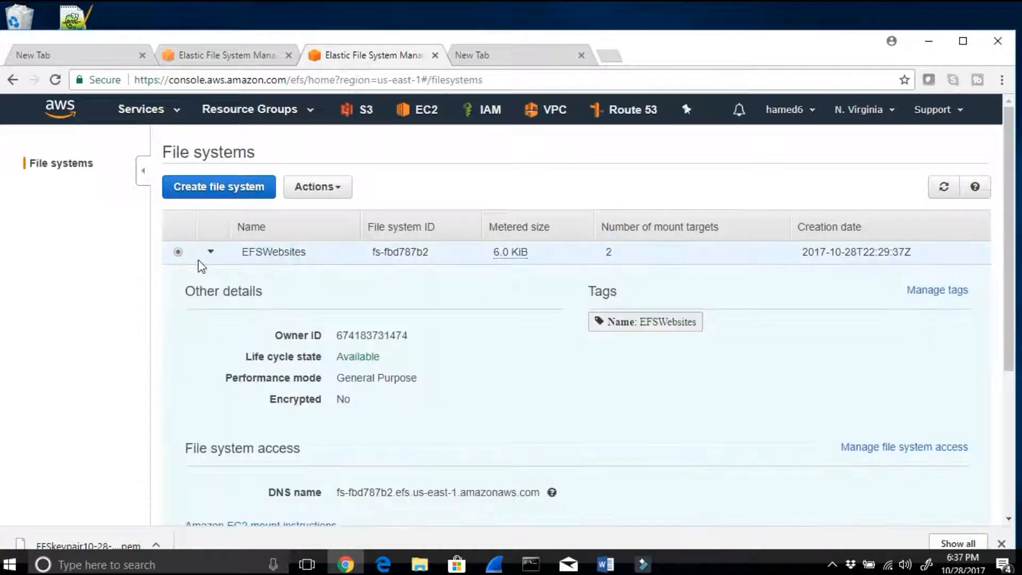
pyautogui.scroll(-4, 697, 341)
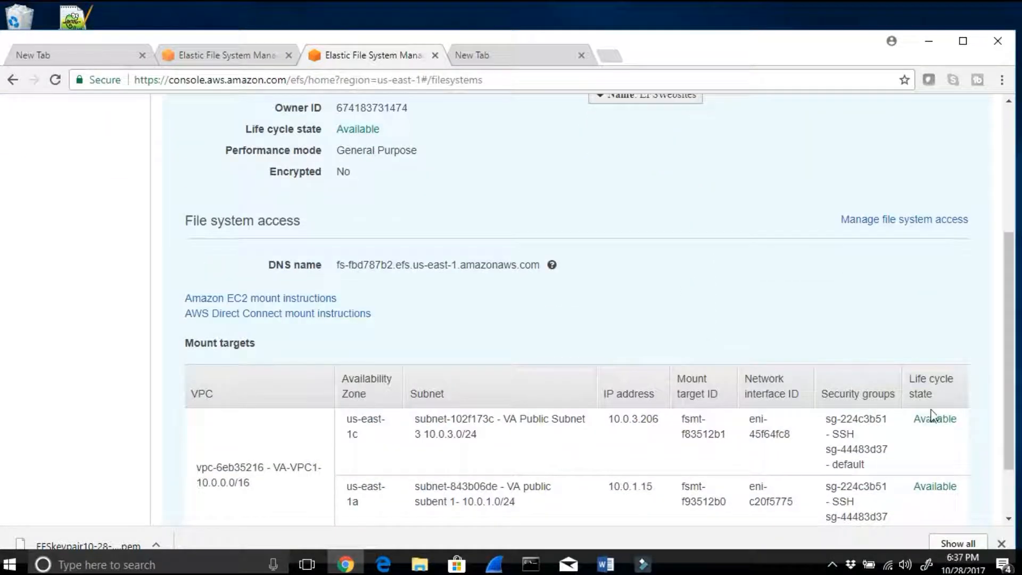
pyautogui.moveTo(912, 418); pyautogui.dragTo(956, 491)
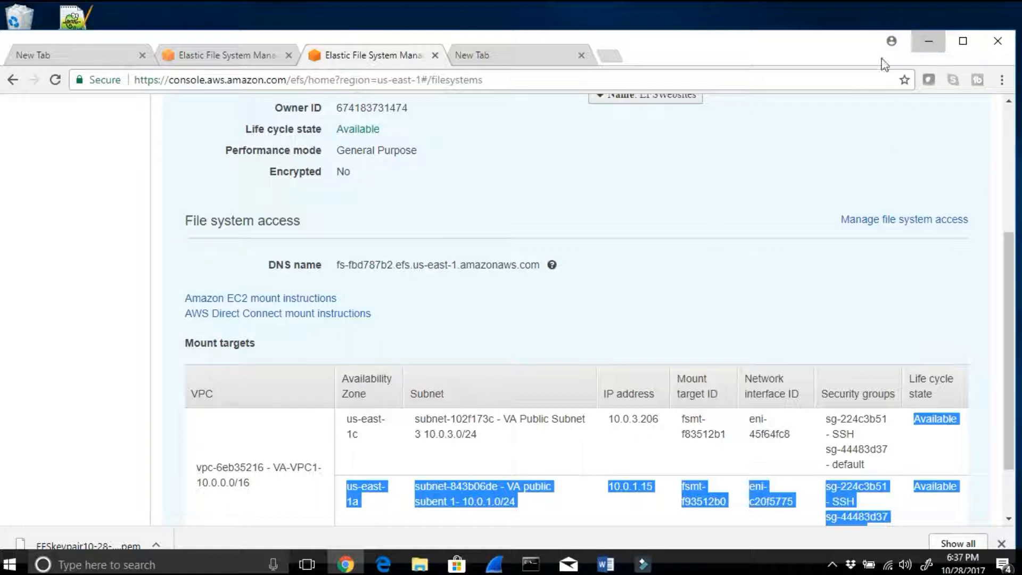
pyautogui.click(252, 59)
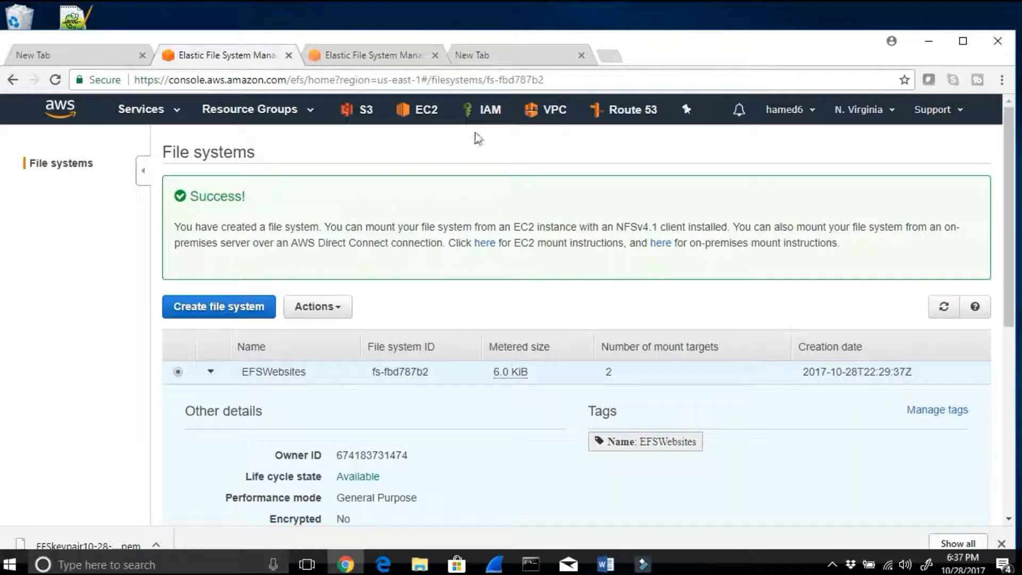
pyautogui.click(404, 56)
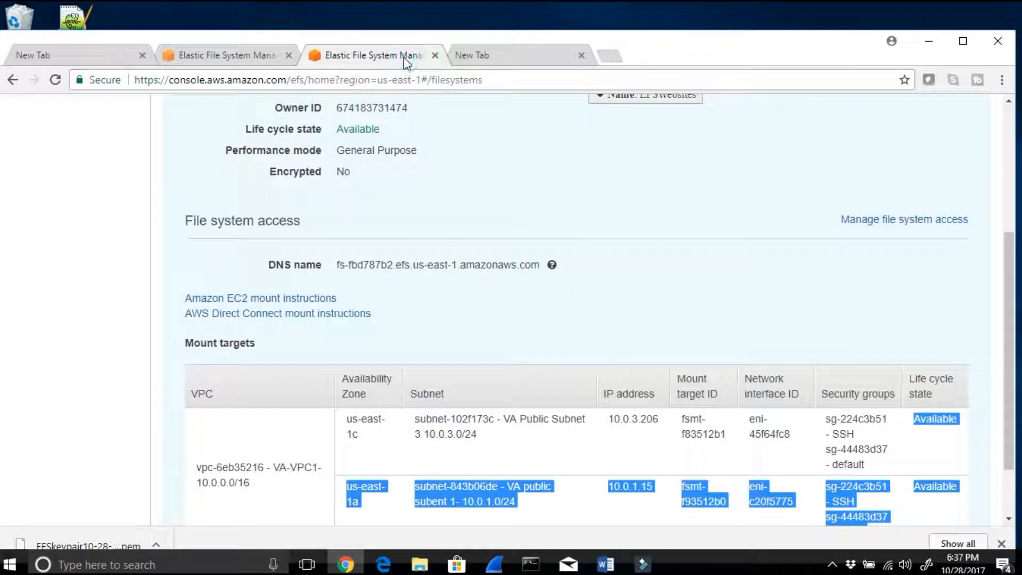
pyautogui.scroll(4, 514, 240)
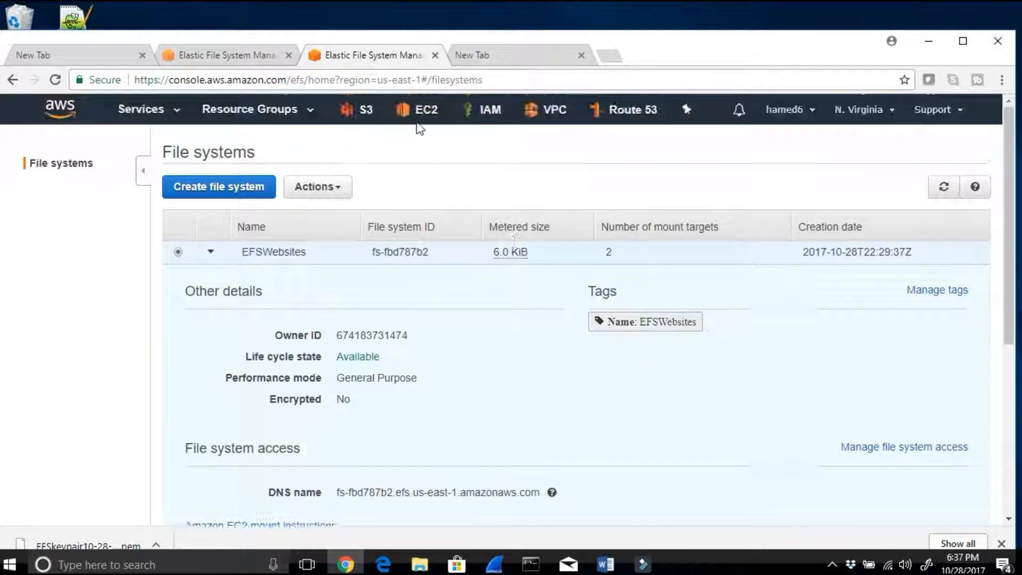
# Step: Copy the IPv4 public IP of EFS-east1c from the running EC2 instances and switch to Command Prompt
pyautogui.click(420, 112)
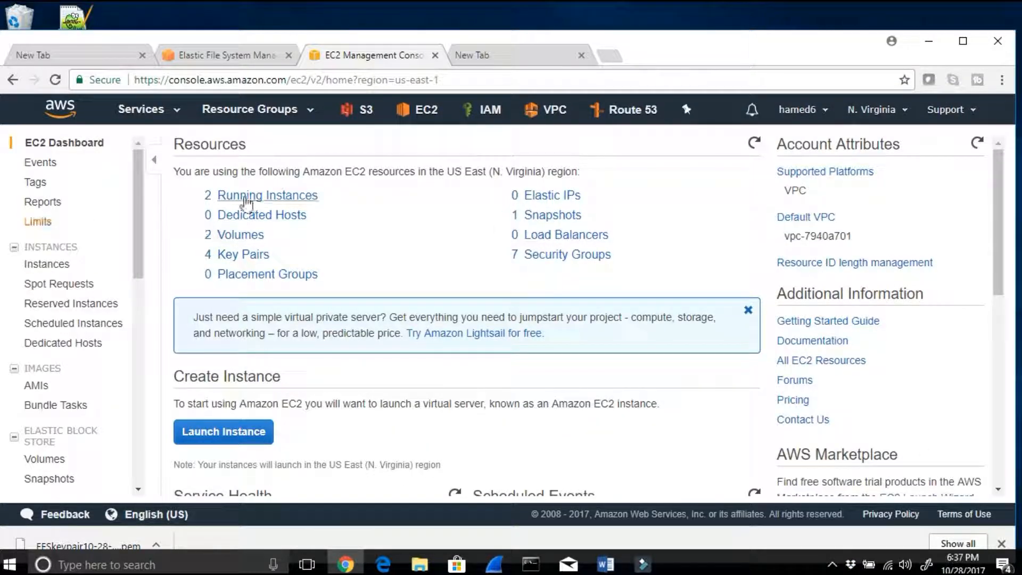
pyautogui.click(244, 198)
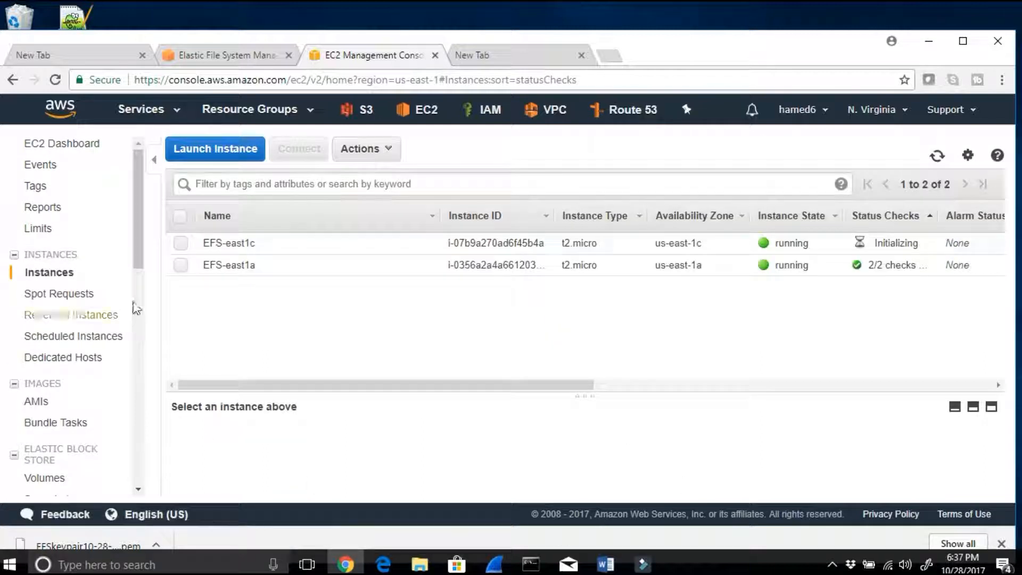
pyautogui.click(181, 245)
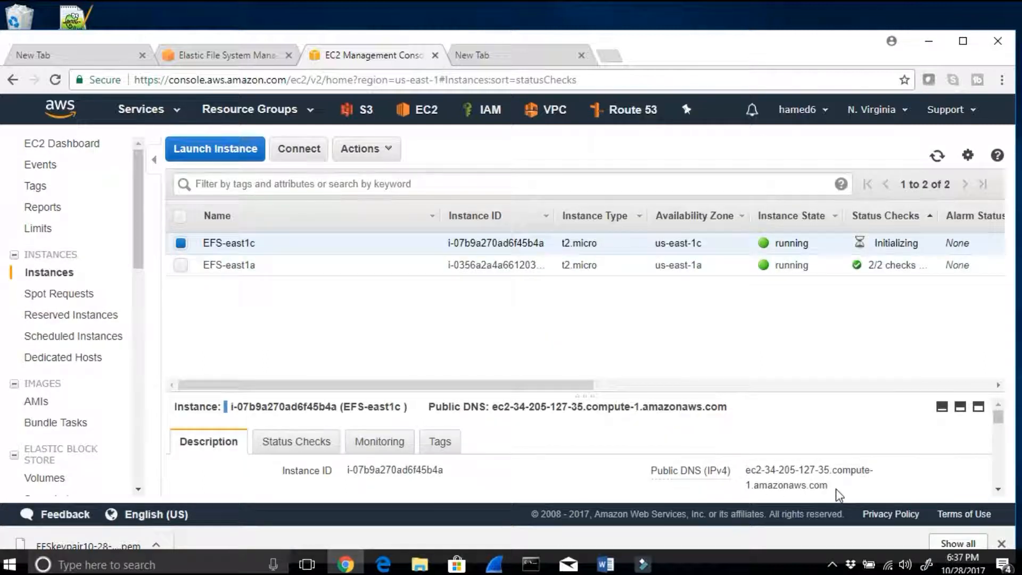
pyautogui.scroll(-3, 841, 497)
pyautogui.moveTo(813, 426); pyautogui.dragTo(761, 427)
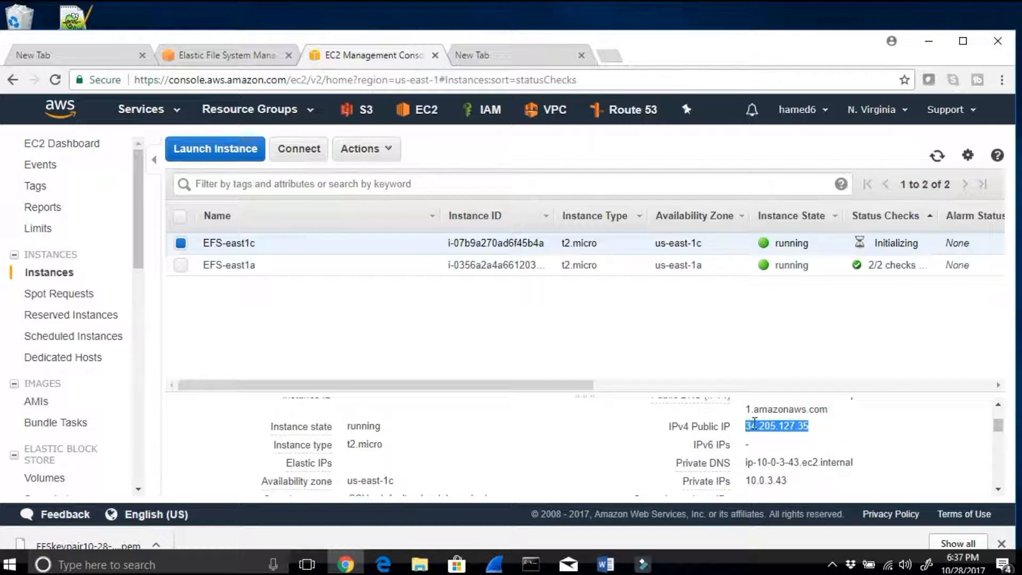
pyautogui.rightClick(755, 425)
pyautogui.click(782, 436)
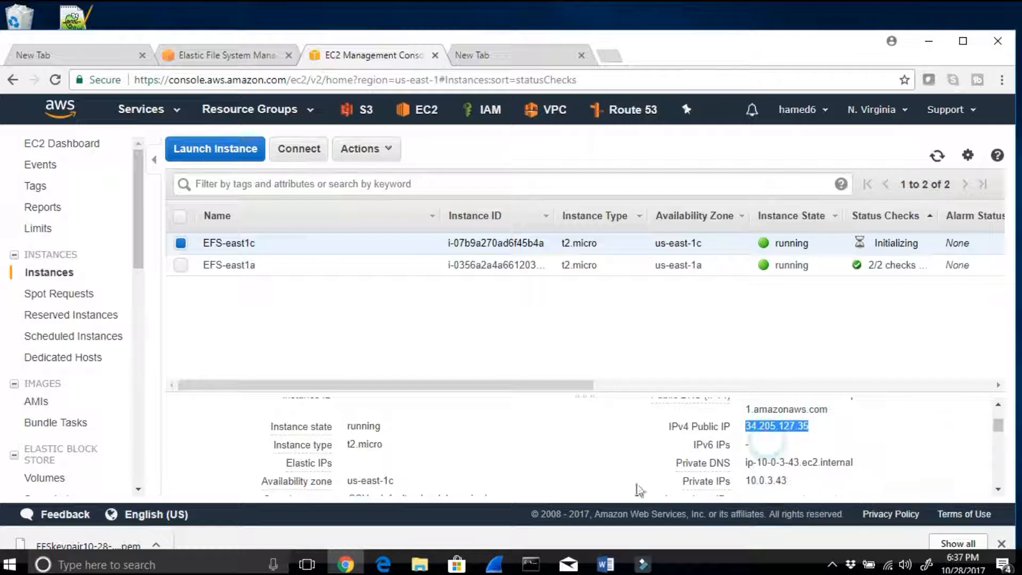
pyautogui.click(531, 565)
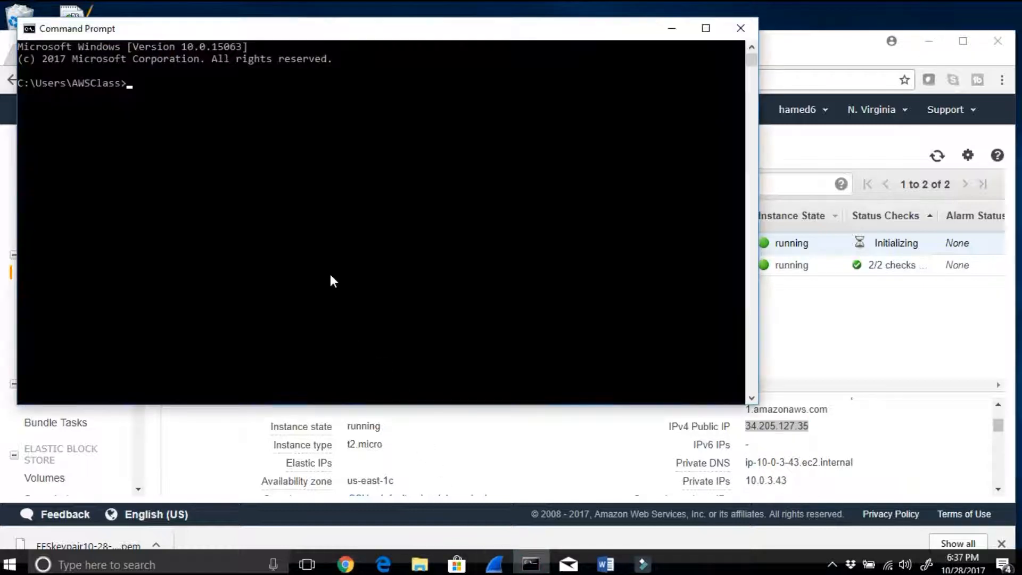
# Step: Ping the EFS-east1c public IP 34.205.127.35 and stop the ping after a couple of replies
pyautogui.write('ping')
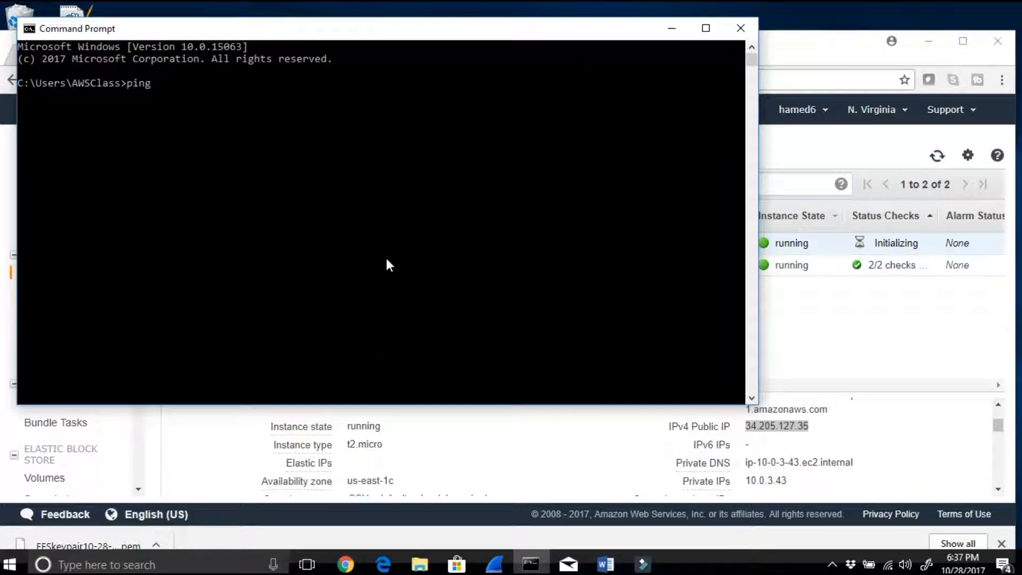
pyautogui.hotkey('ctrl', 'v')
pyautogui.press('Return')
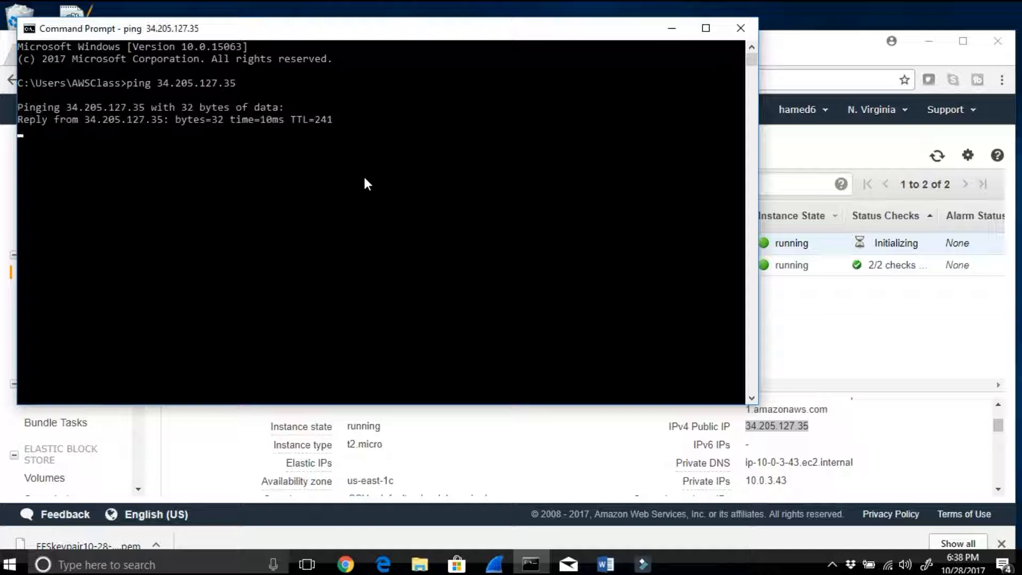
pyautogui.hotkey('ctrl', 'c')
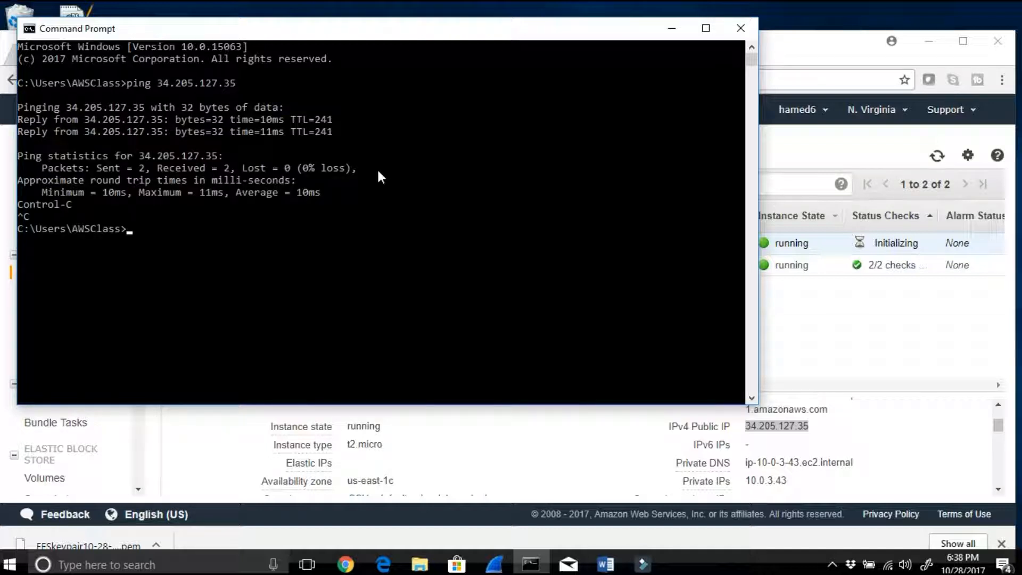
# Step: Minimize the Command Prompt and Chrome windows and launch putty.exe from the desktop
pyautogui.click(671, 33)
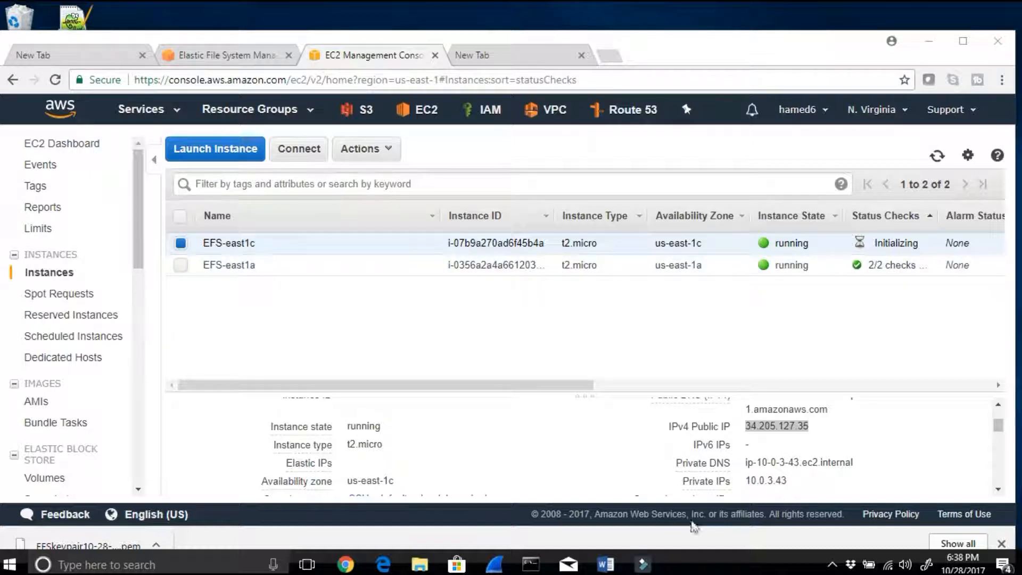
pyautogui.click(928, 41)
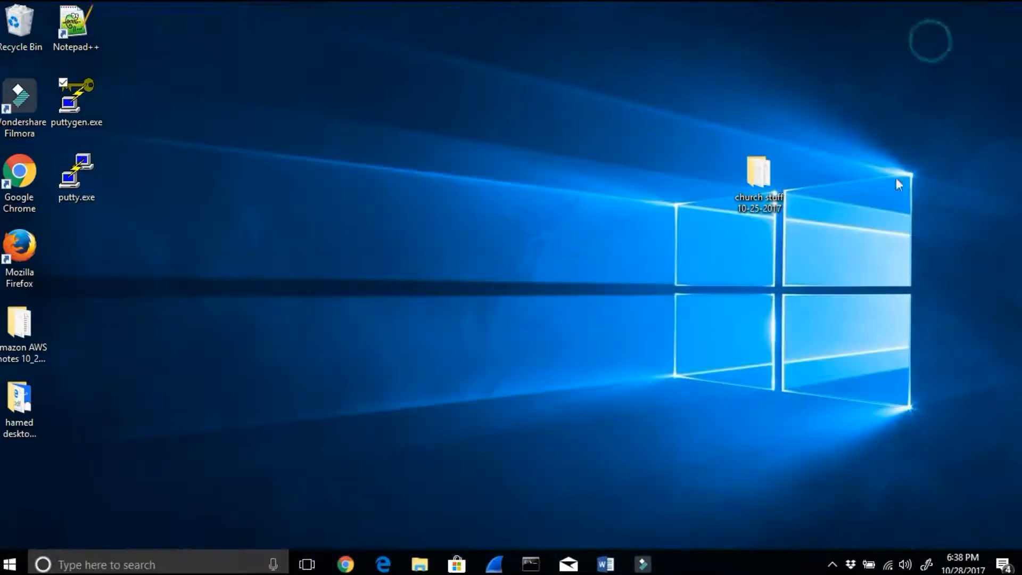
pyautogui.click(84, 172)
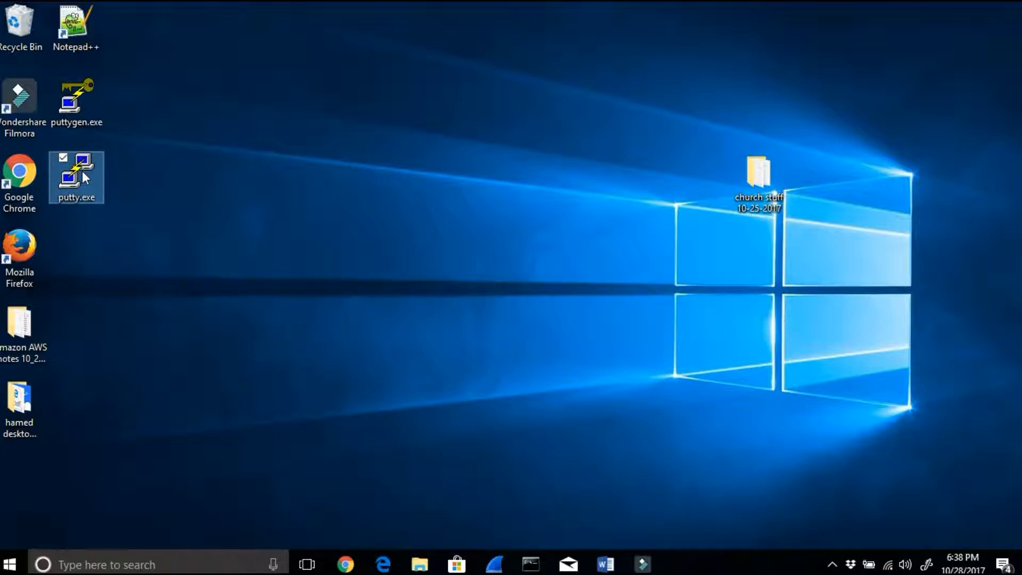
pyautogui.doubleClick(84, 178)
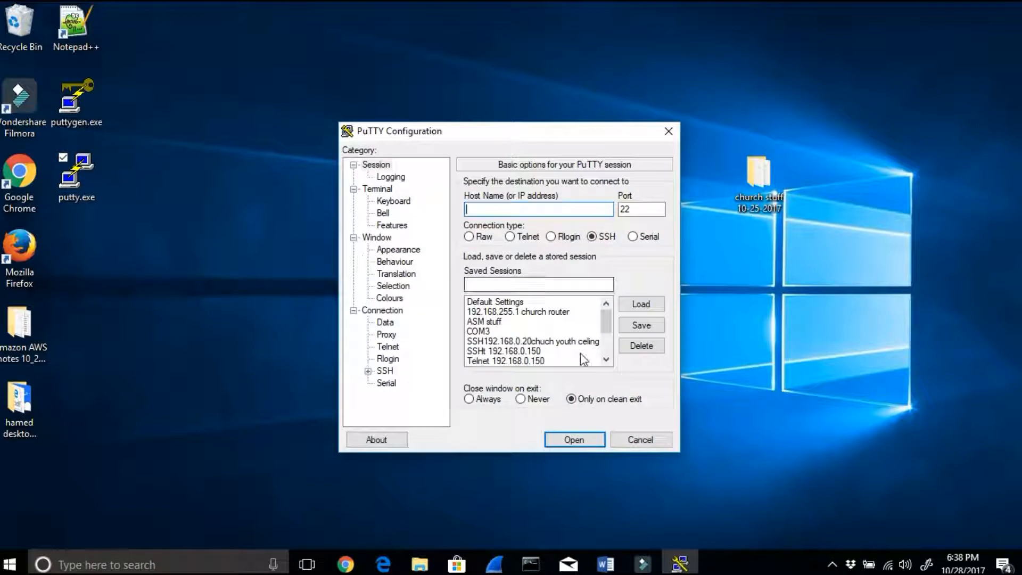
pyautogui.moveTo(601, 318); pyautogui.dragTo(609, 354)
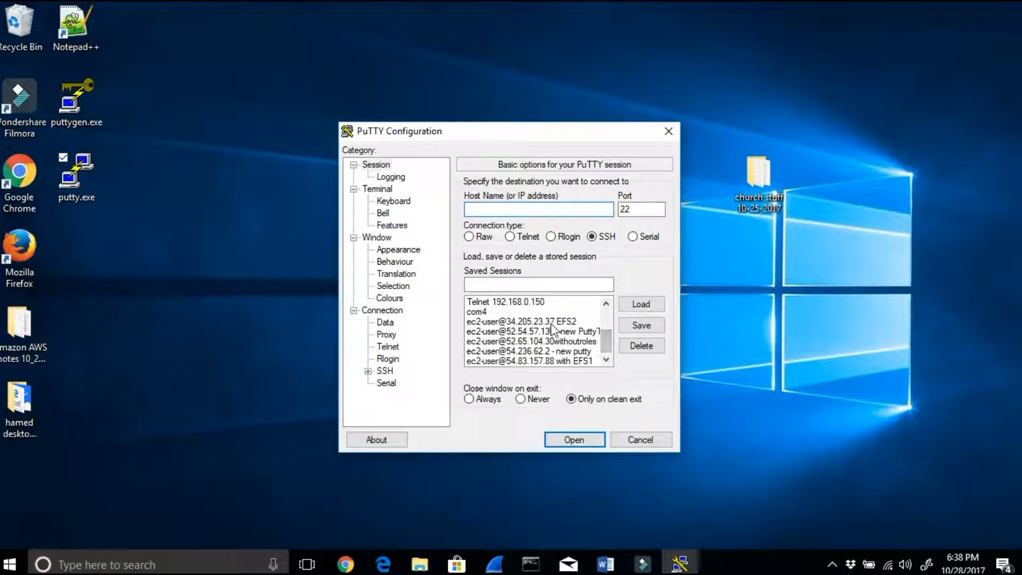
pyautogui.click(558, 321)
pyautogui.click(628, 347)
pyautogui.moveTo(603, 318); pyautogui.dragTo(604, 357)
pyautogui.click(591, 361)
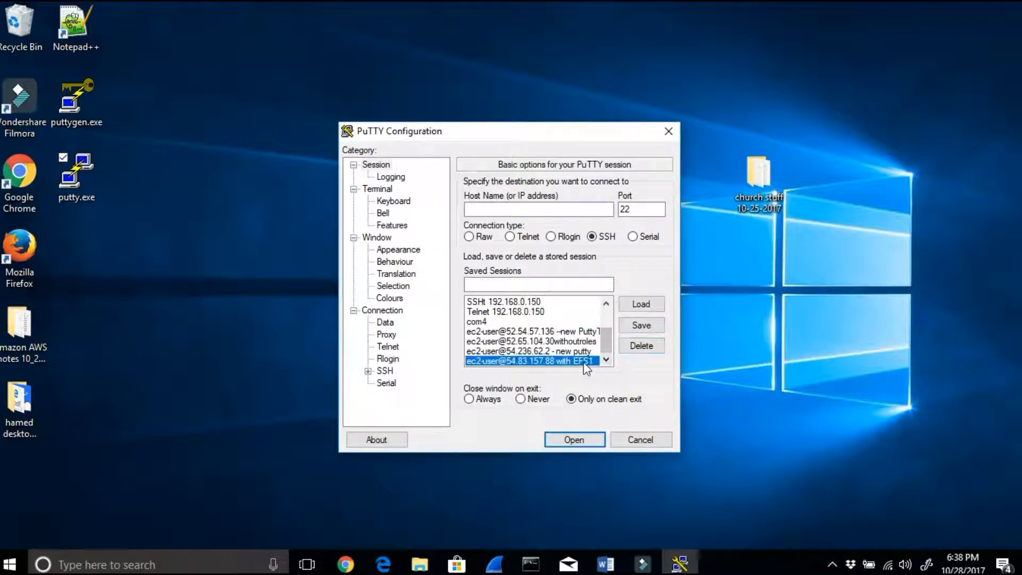
pyautogui.click(640, 349)
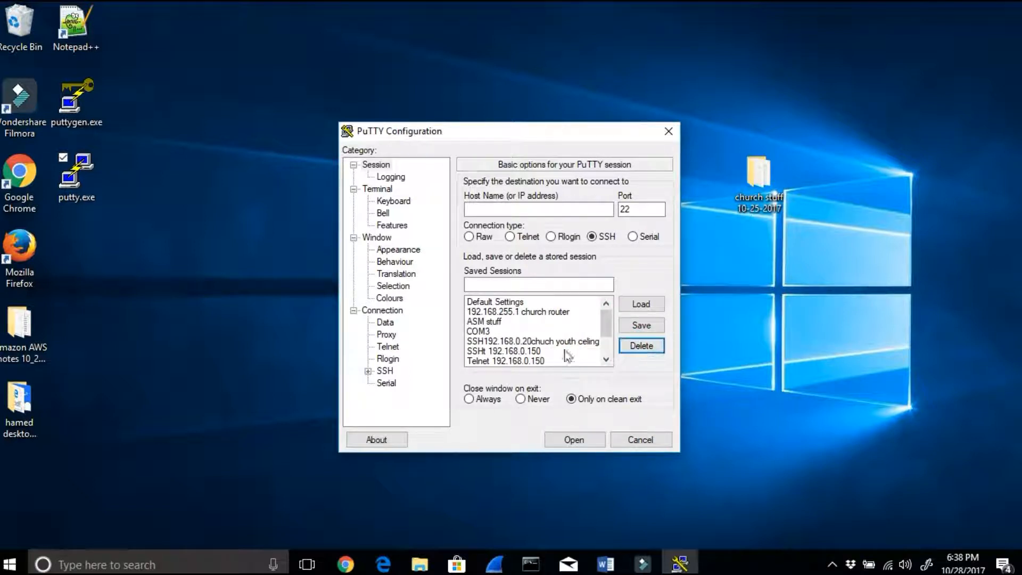
pyautogui.moveTo(609, 323); pyautogui.dragTo(609, 337)
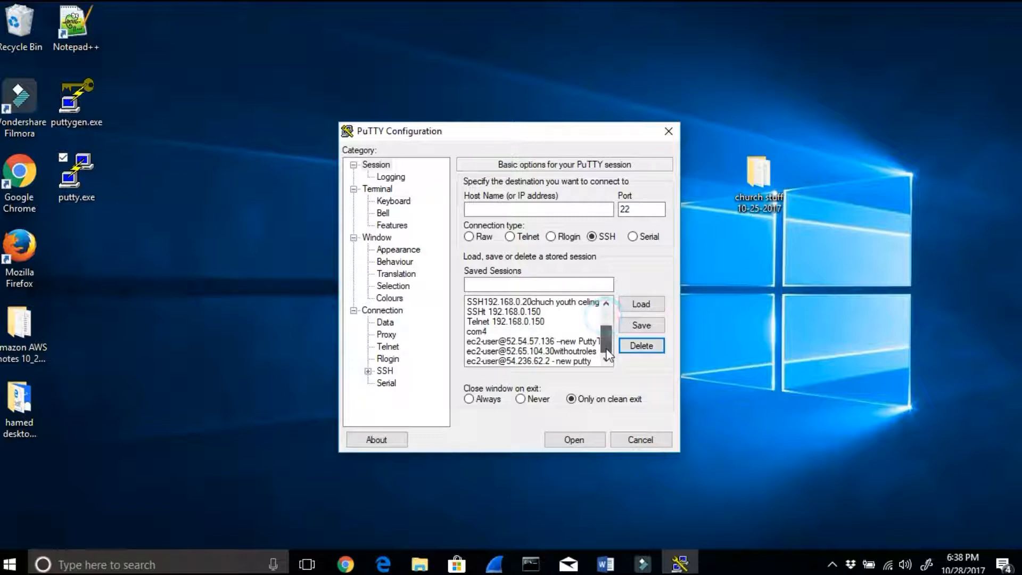
pyautogui.click(527, 343)
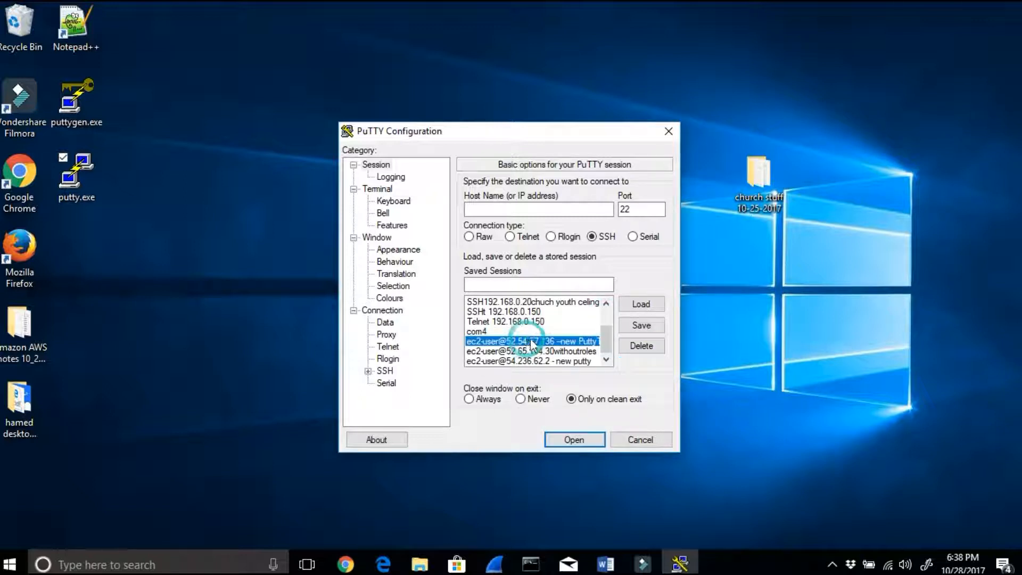
pyautogui.click(641, 303)
pyautogui.moveTo(564, 208); pyautogui.dragTo(518, 209)
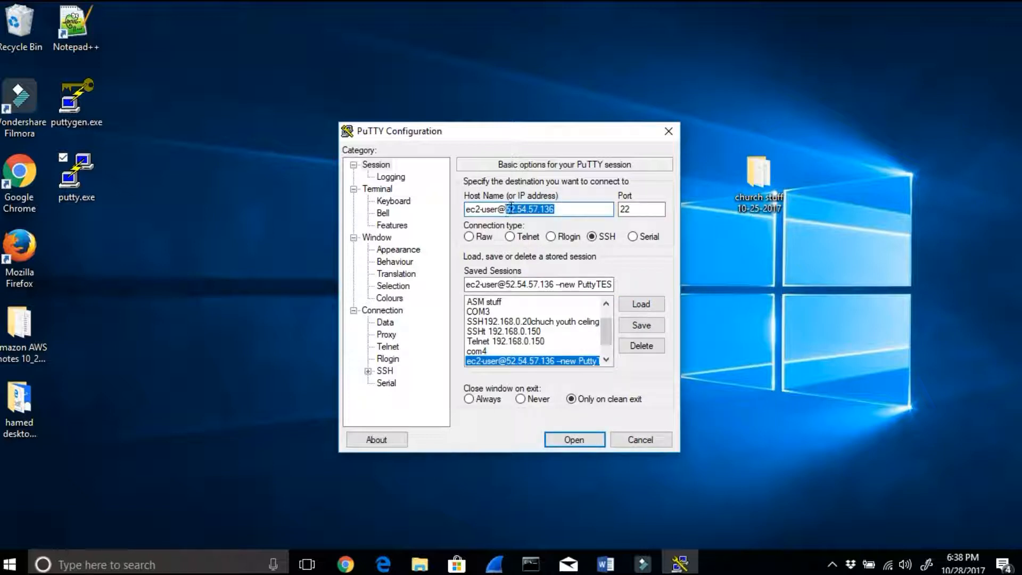
pyautogui.write('34.205.127.35')
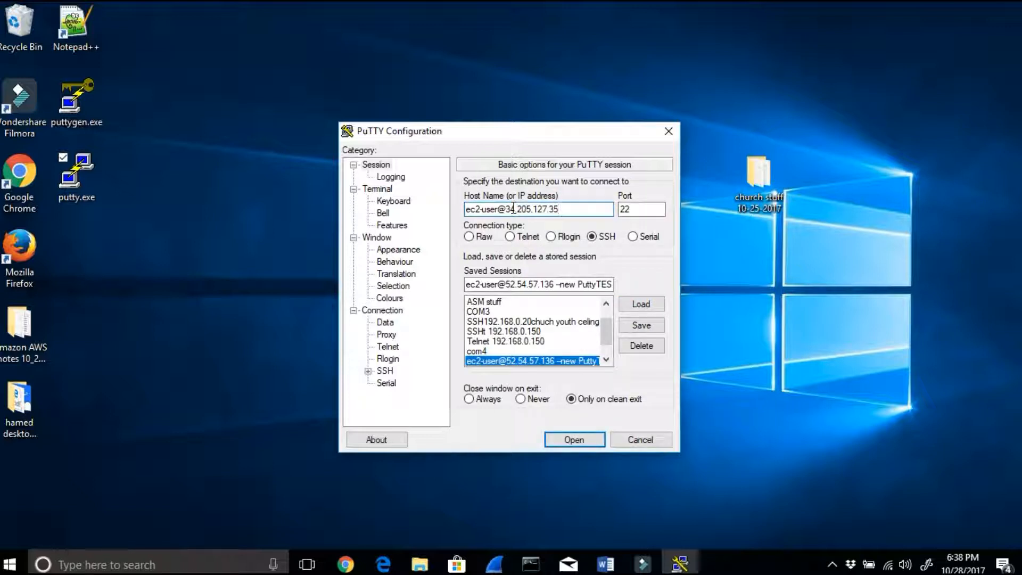
pyautogui.moveTo(564, 208); pyautogui.dragTo(474, 185)
pyautogui.hotkey('ctrl', 'c')
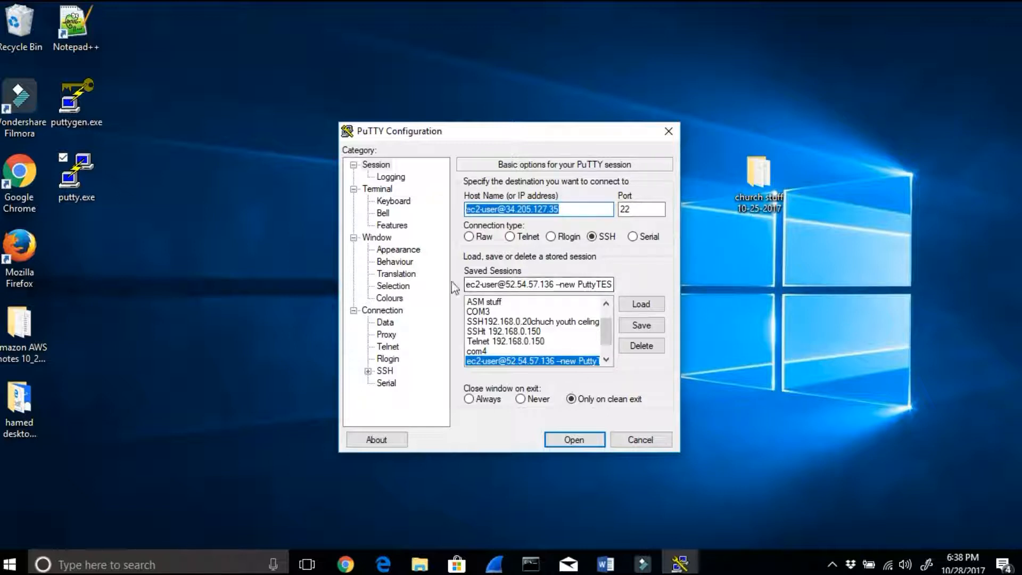
pyautogui.moveTo(469, 287); pyautogui.dragTo(655, 290)
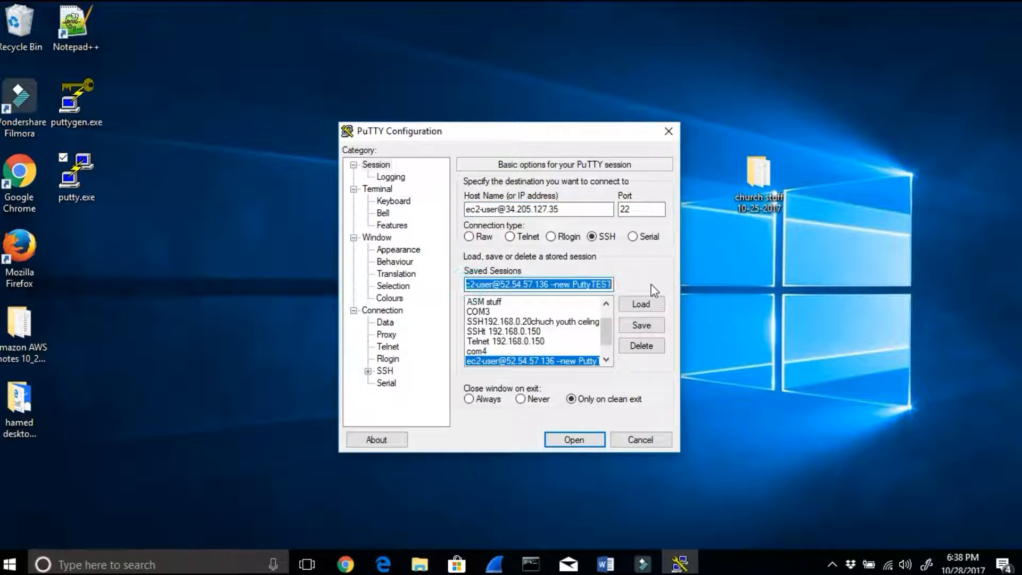
pyautogui.hotkey('ctrl', 'v')
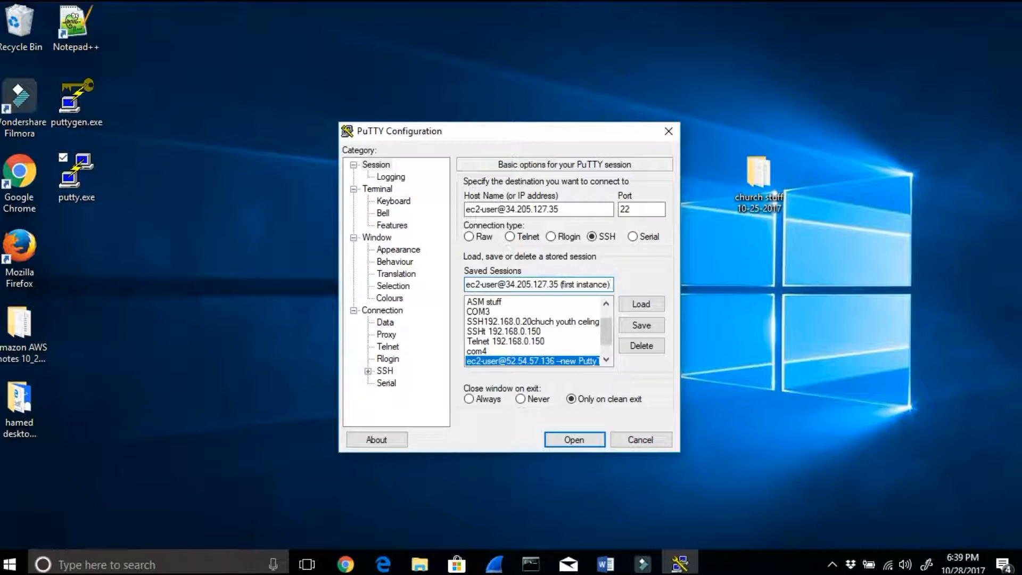
pyautogui.write('east')
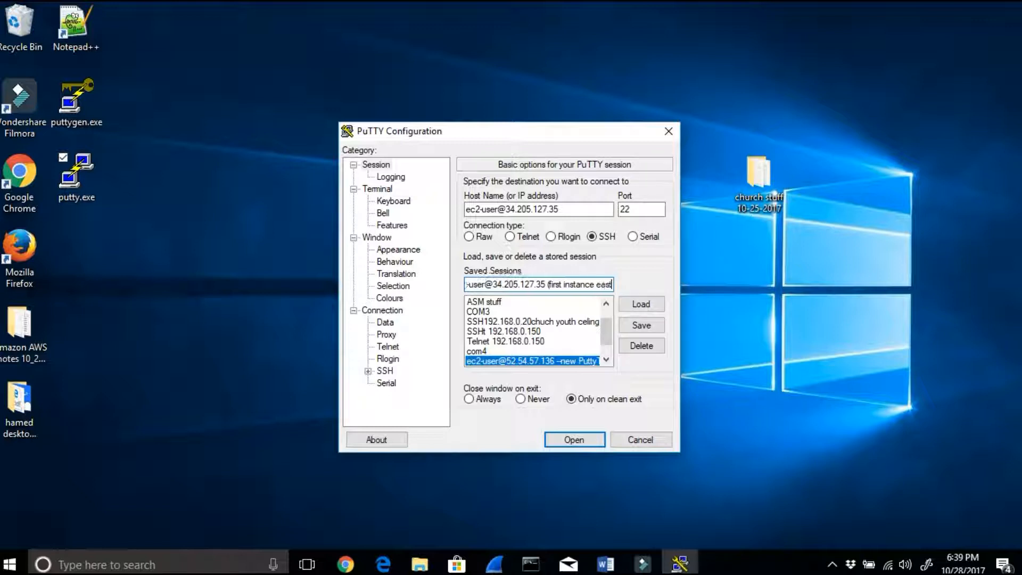
pyautogui.write(' 1a)')
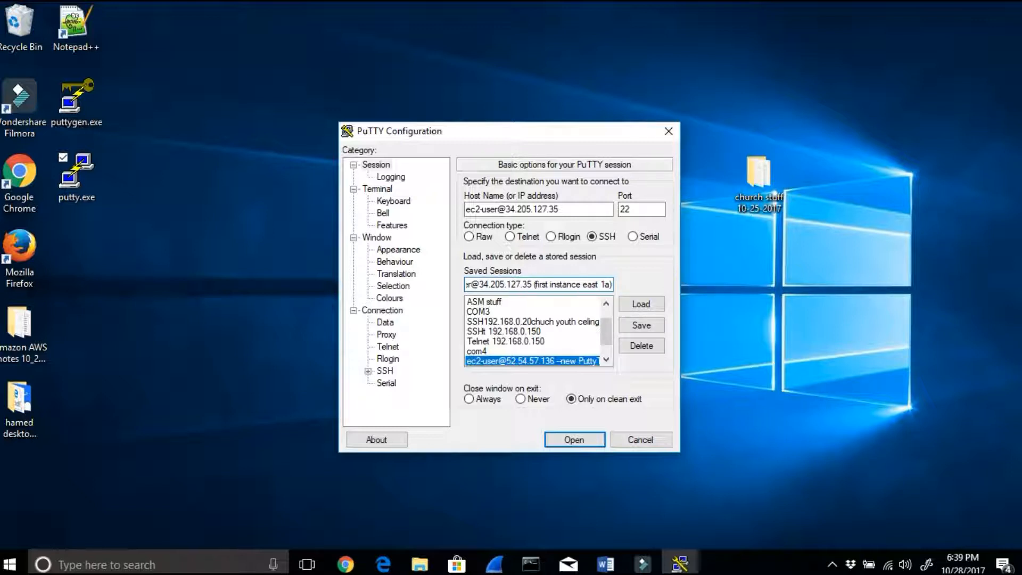
pyautogui.click(641, 325)
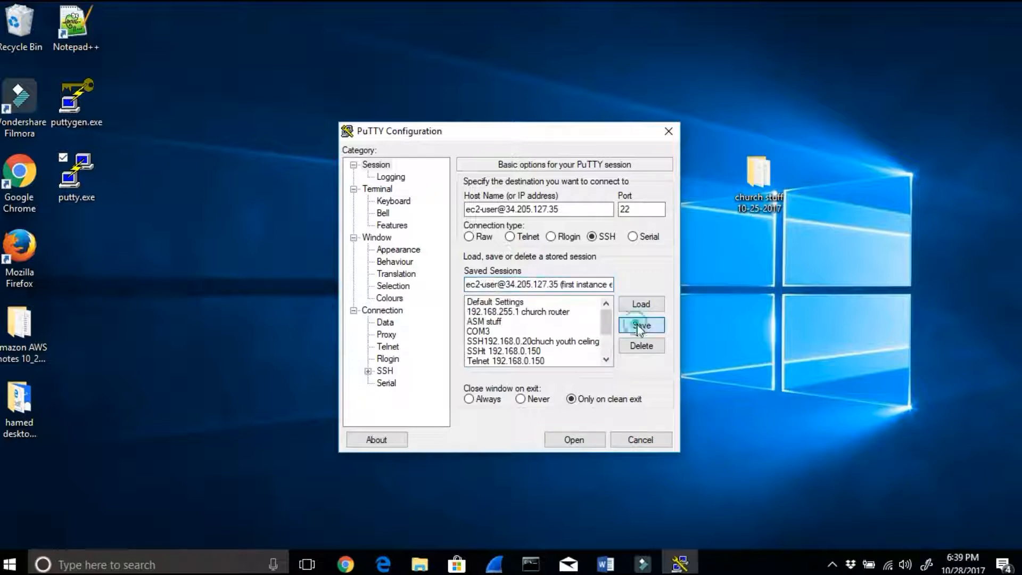
pyautogui.moveTo(549, 207); pyautogui.dragTo(456, 211)
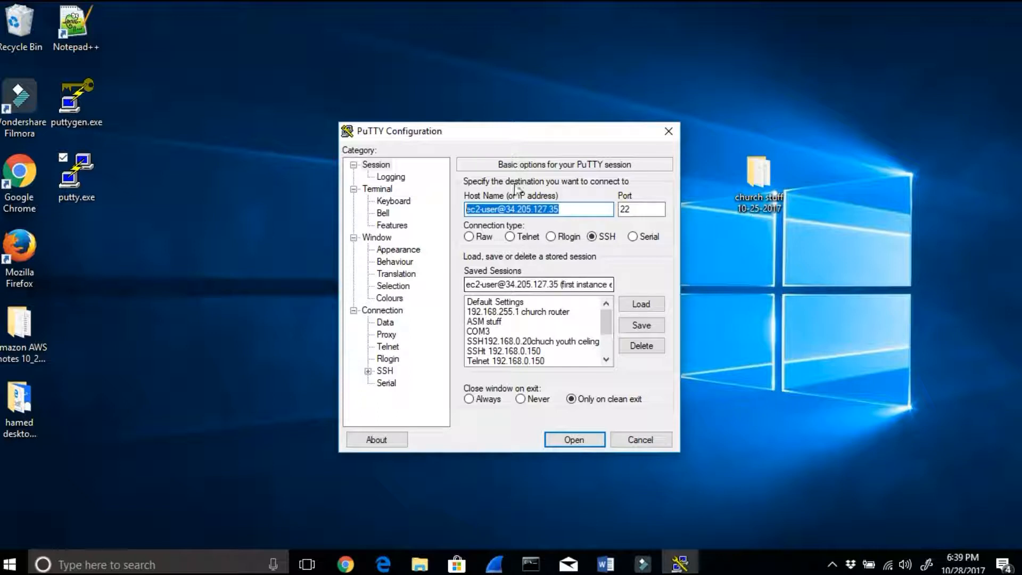
pyautogui.click(499, 209)
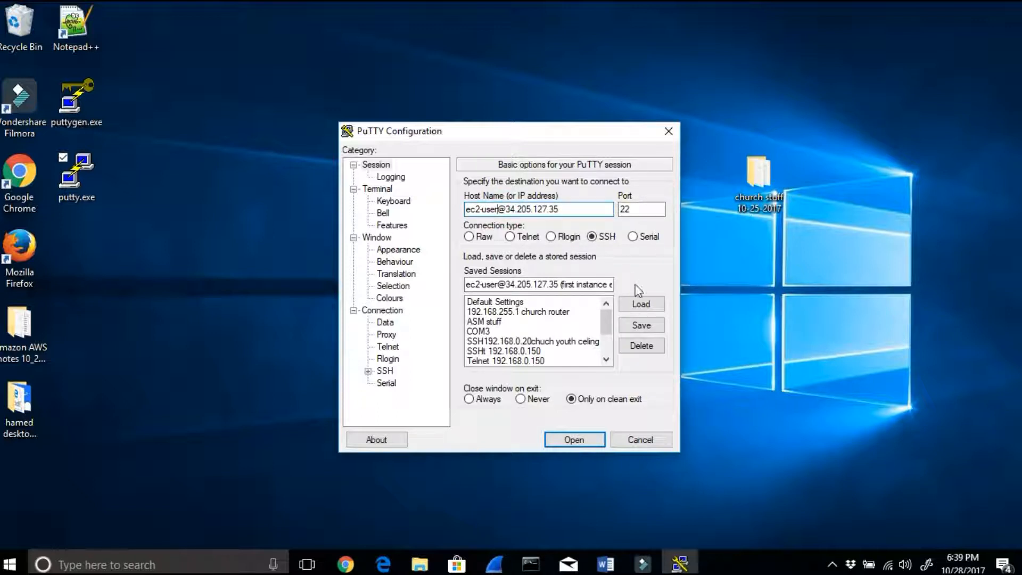
# Step: Set the SSH authentication private key file to EFSkeypair10-28-2017.ppk from the Amazon AWS EFS notes 10_27_2017 folder
pyautogui.click(368, 372)
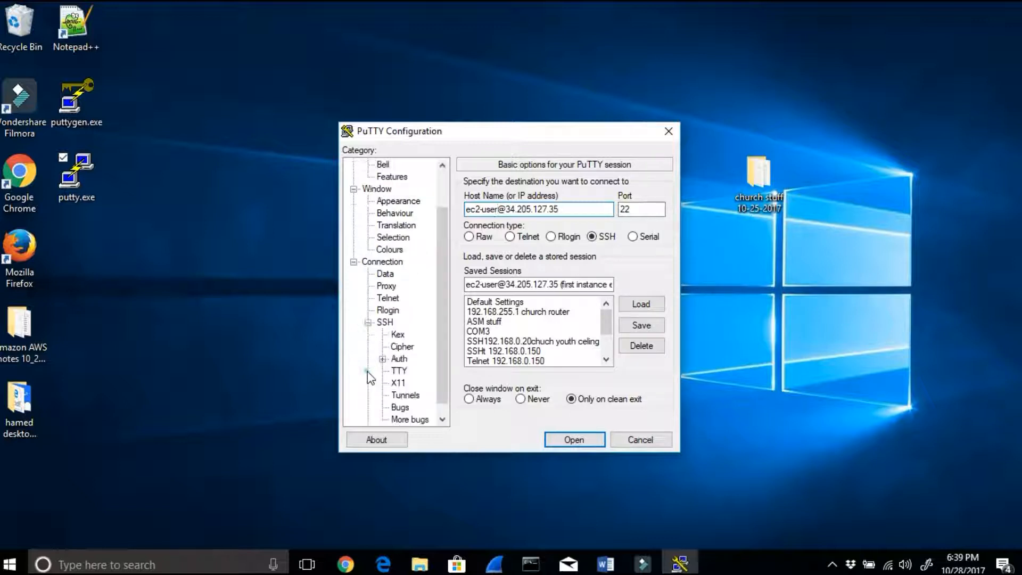
pyautogui.click(400, 359)
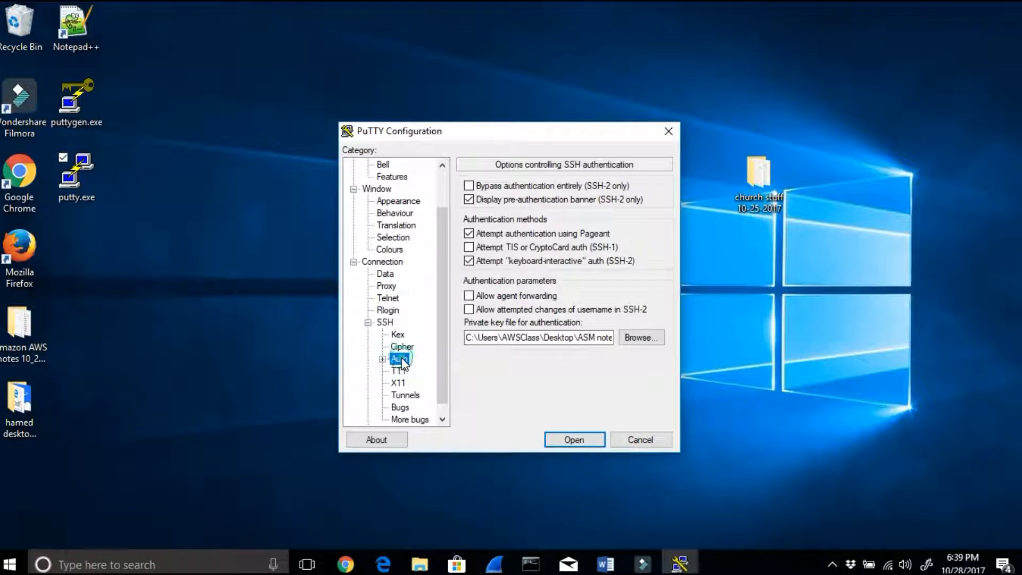
pyautogui.click(636, 338)
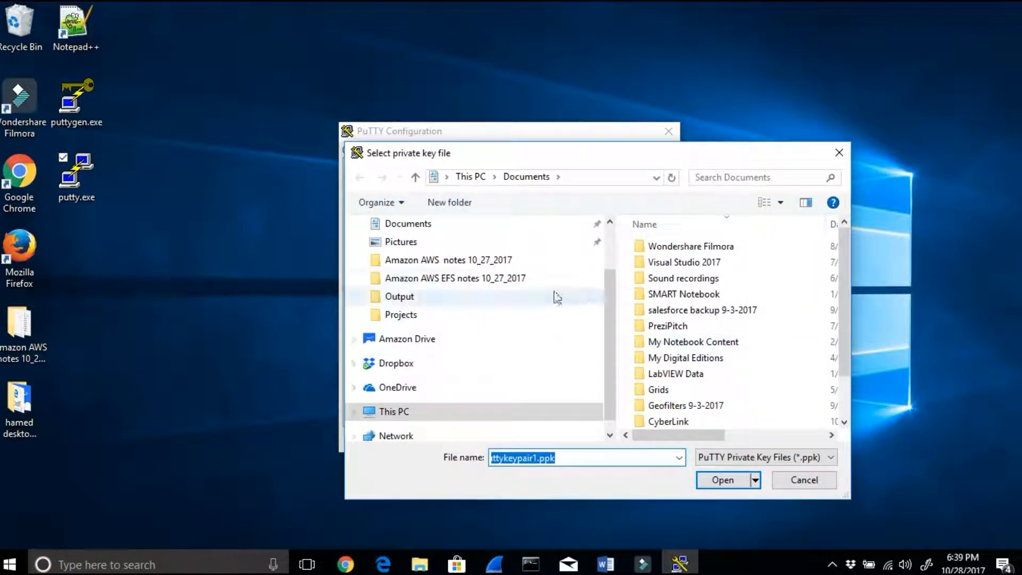
pyautogui.click(481, 264)
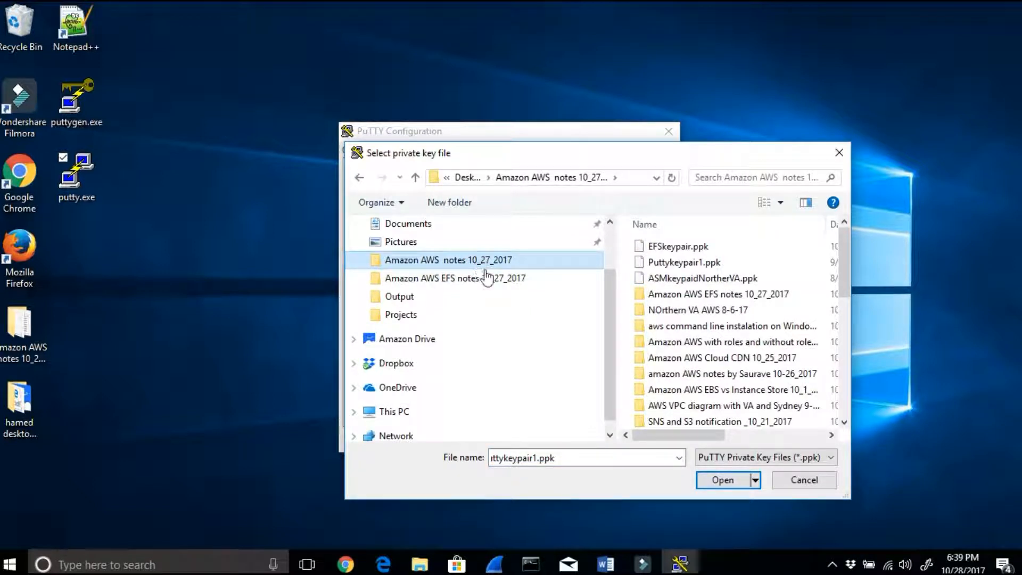
pyautogui.click(486, 277)
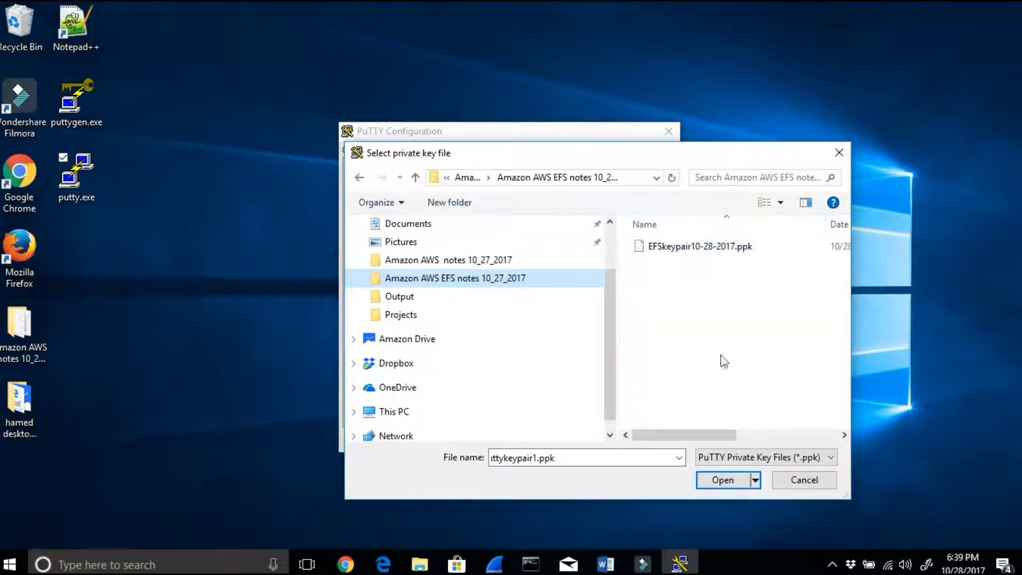
pyautogui.click(830, 456)
pyautogui.click(804, 485)
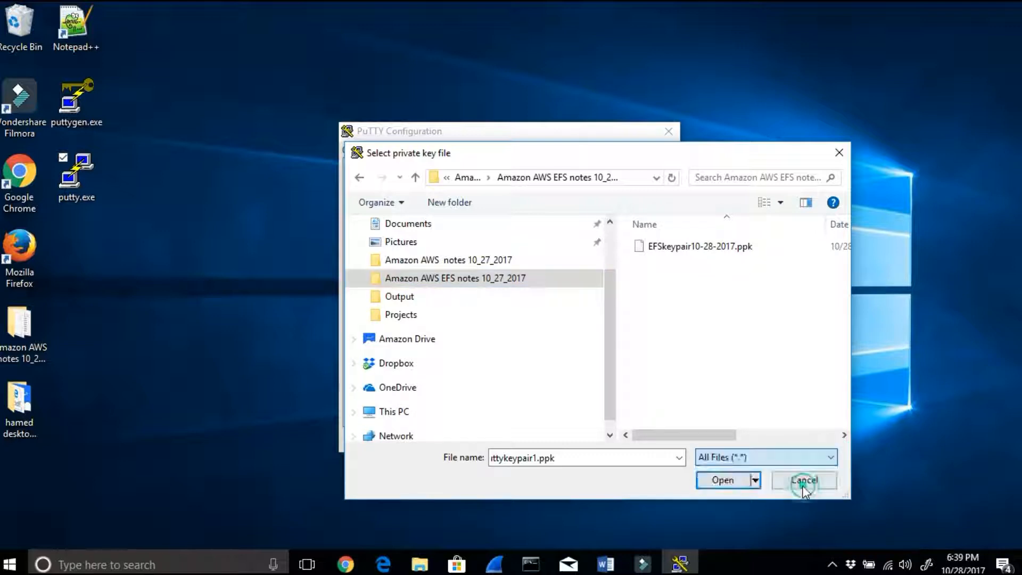
pyautogui.click(744, 330)
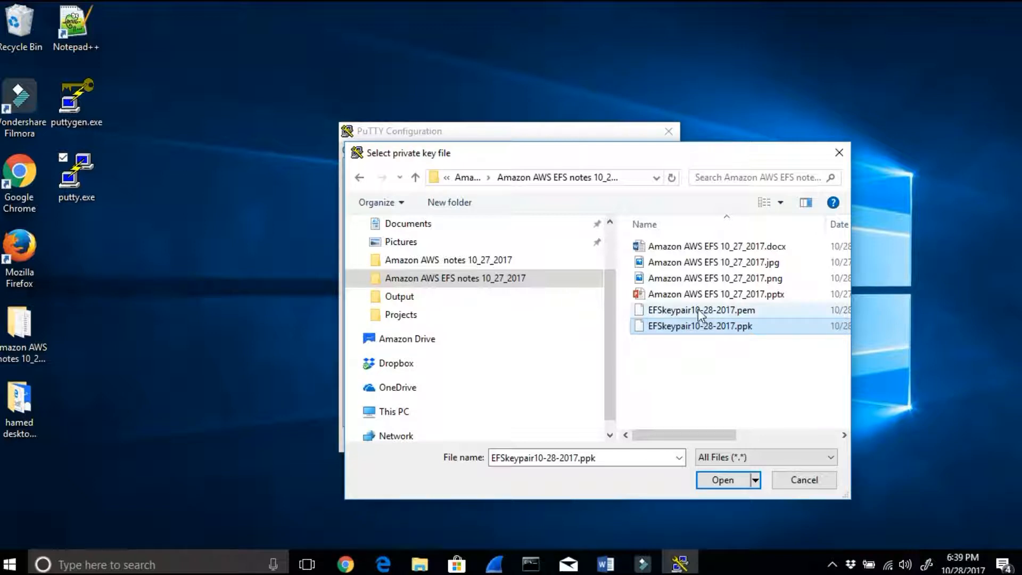
pyautogui.click(721, 480)
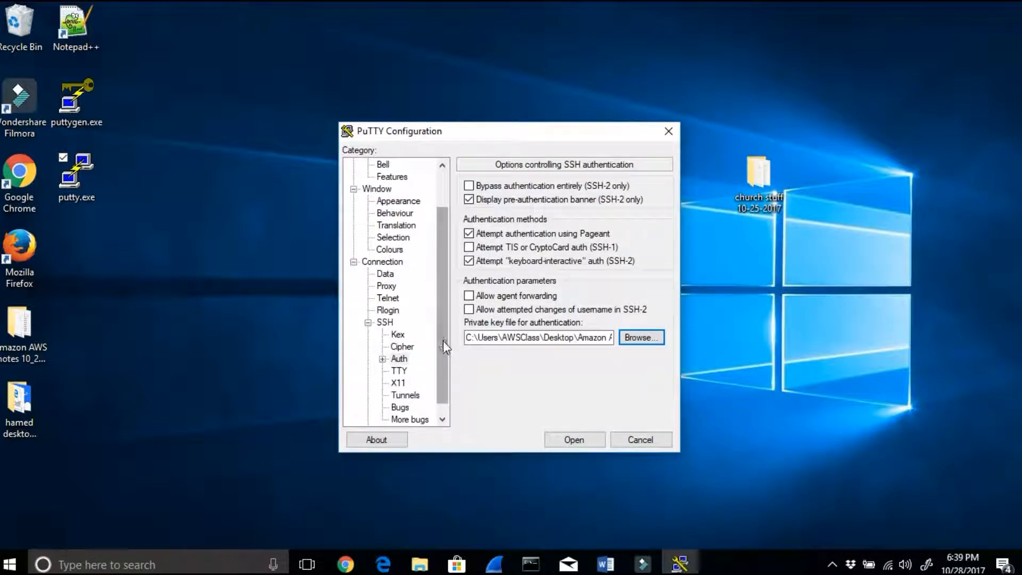
# Step: Return to the basic session options and save the session again so it stores the private key
pyautogui.scroll(2, 443, 340)
pyautogui.click(375, 165)
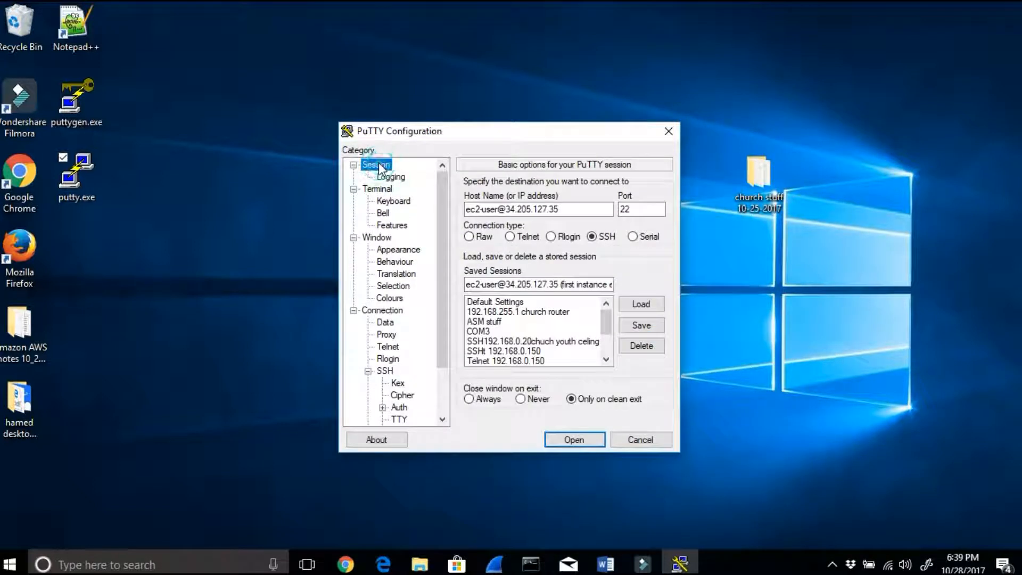
pyautogui.click(650, 328)
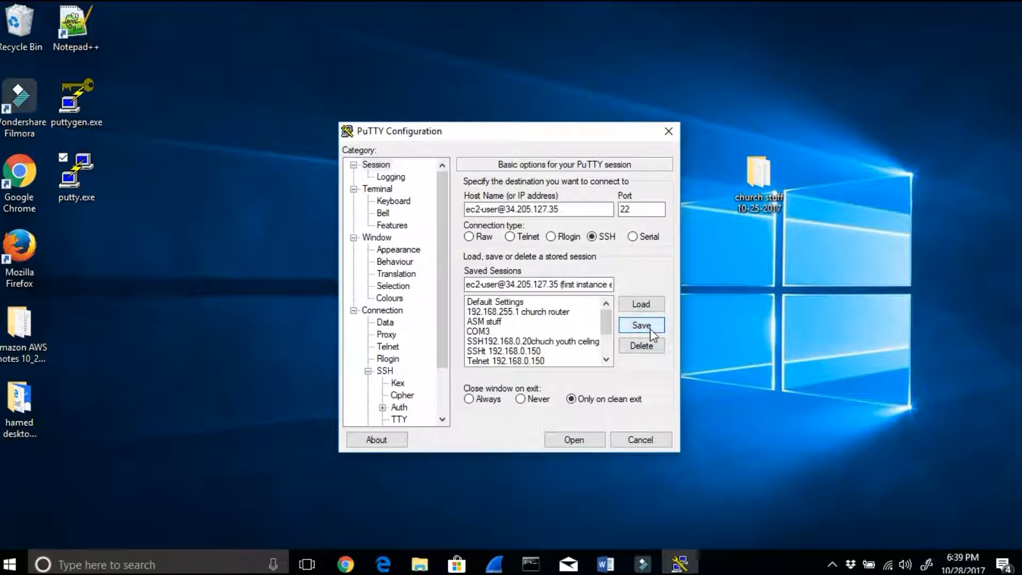
# Step: Open the SSH connection to 34.205.127.35, accept and cache the server's host key, and reposition the terminal window
pyautogui.click(585, 437)
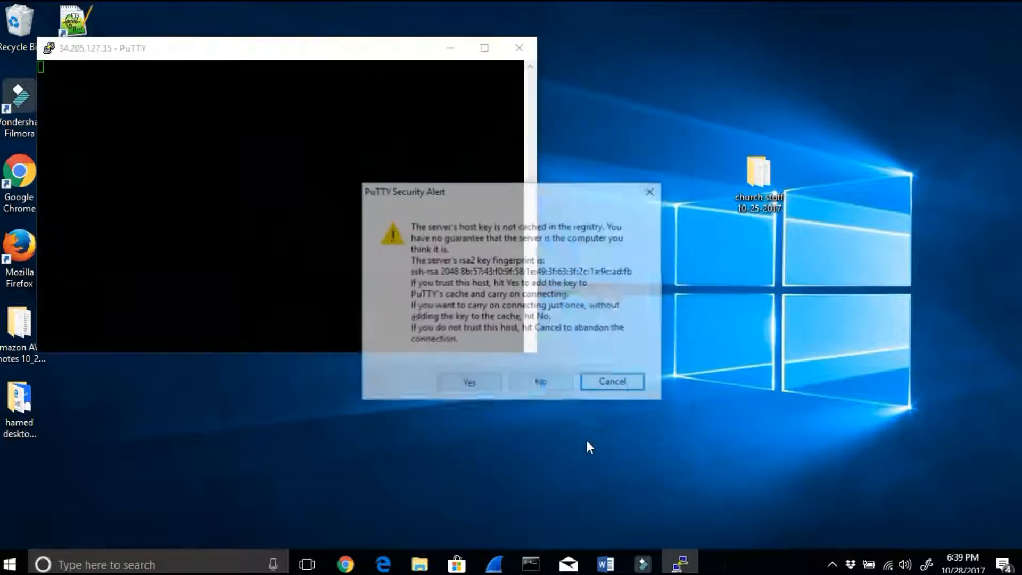
pyautogui.click(472, 390)
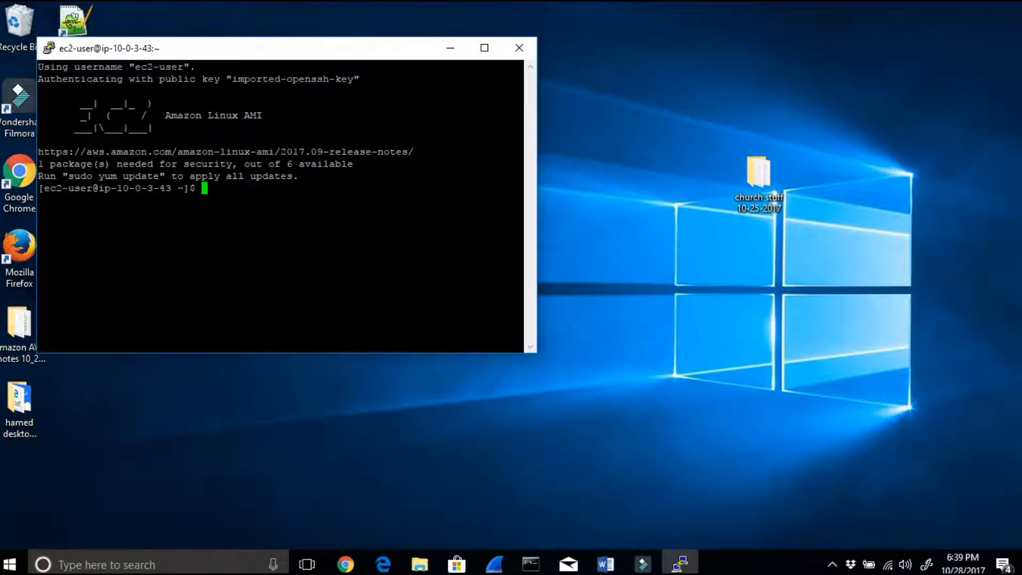
pyautogui.moveTo(223, 52); pyautogui.dragTo(340, 72)
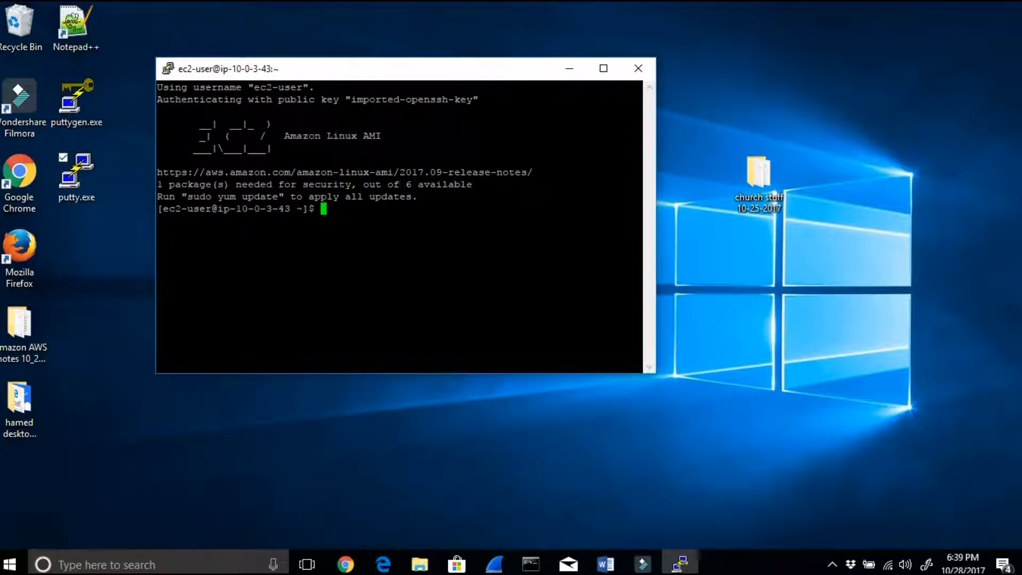
# Step: Read step 8 of the Word notes about private IP addresses and highlight the private IP in the terminal prompt
pyautogui.click(606, 563)
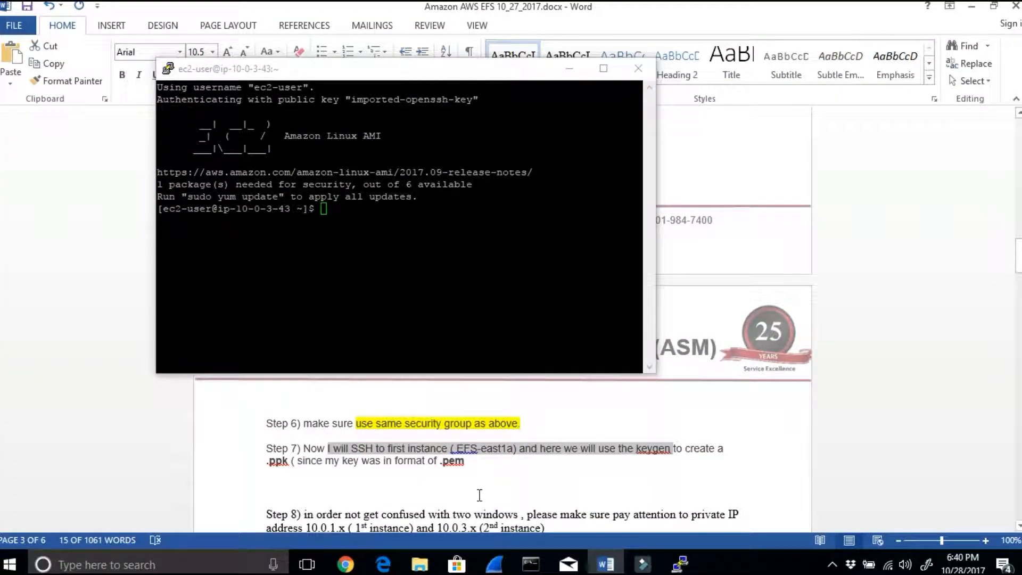
pyautogui.click(399, 497)
pyautogui.scroll(-3, 351, 463)
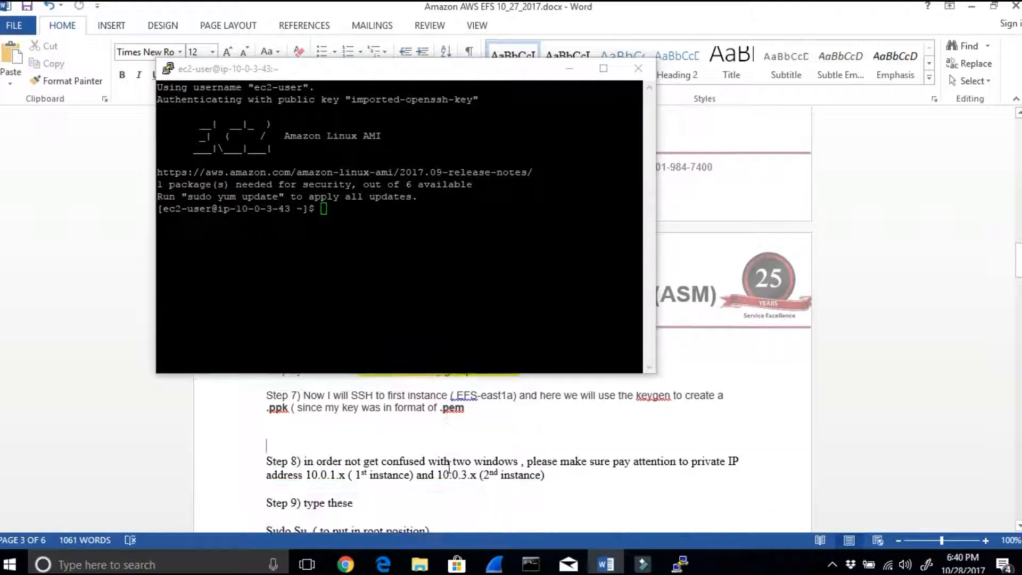
pyautogui.moveTo(356, 445); pyautogui.dragTo(410, 436)
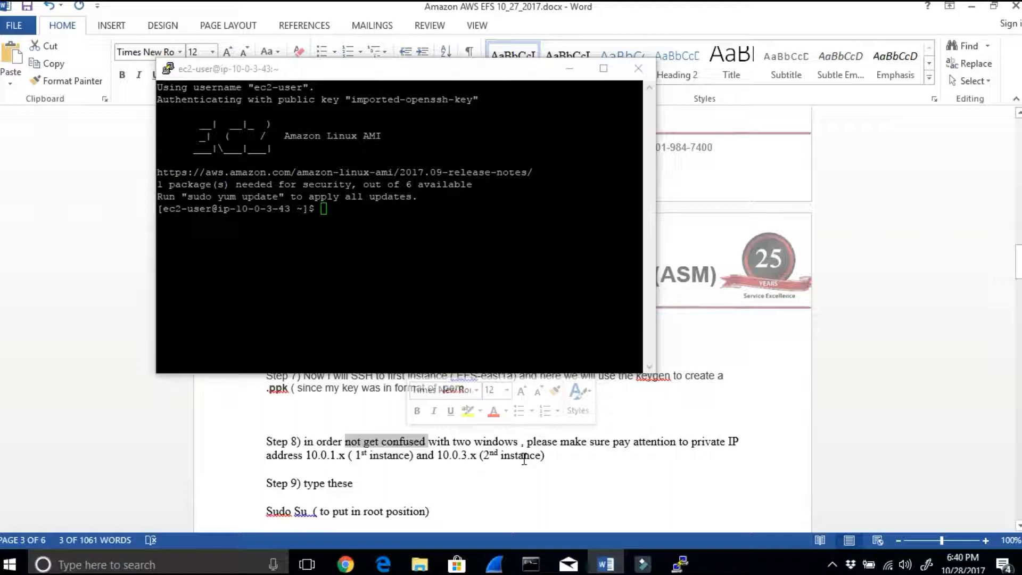
pyautogui.moveTo(297, 209); pyautogui.dragTo(239, 207)
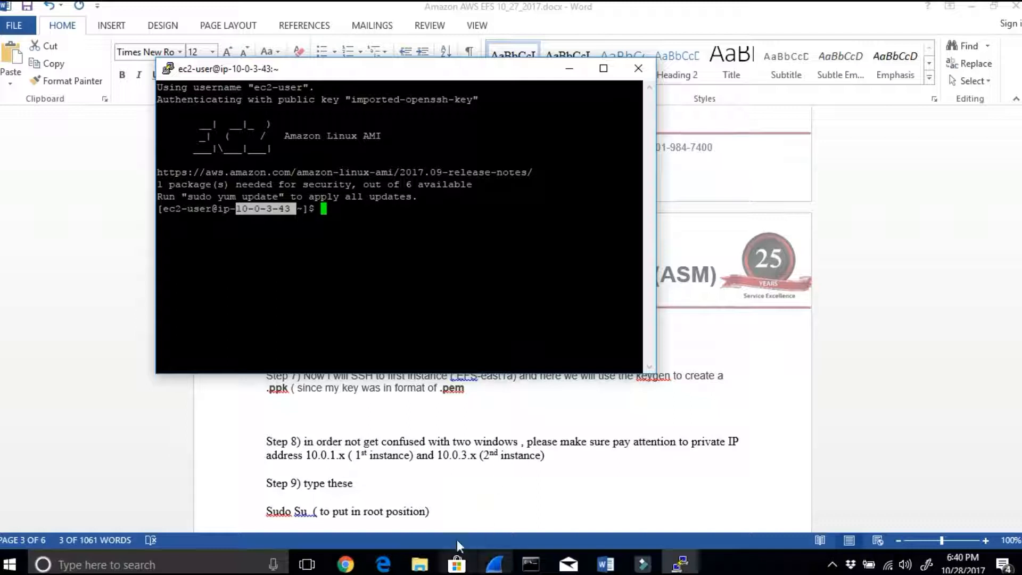
# Step: Switch to the EC2 instances list in Chrome, clearing Word and the terminal away, and check EFS-east1c's availability zone and private IP
pyautogui.click(349, 569)
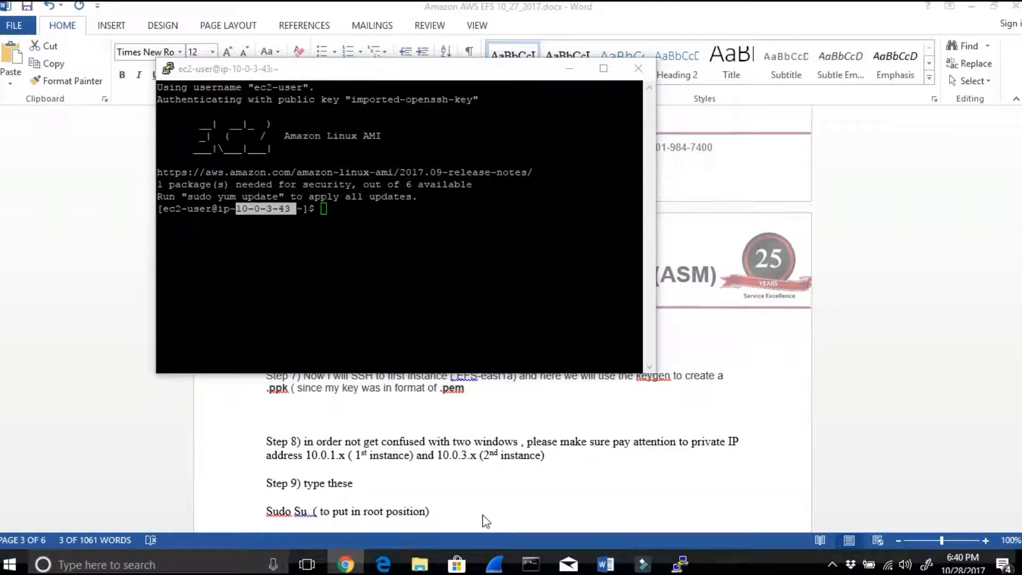
pyautogui.click(354, 566)
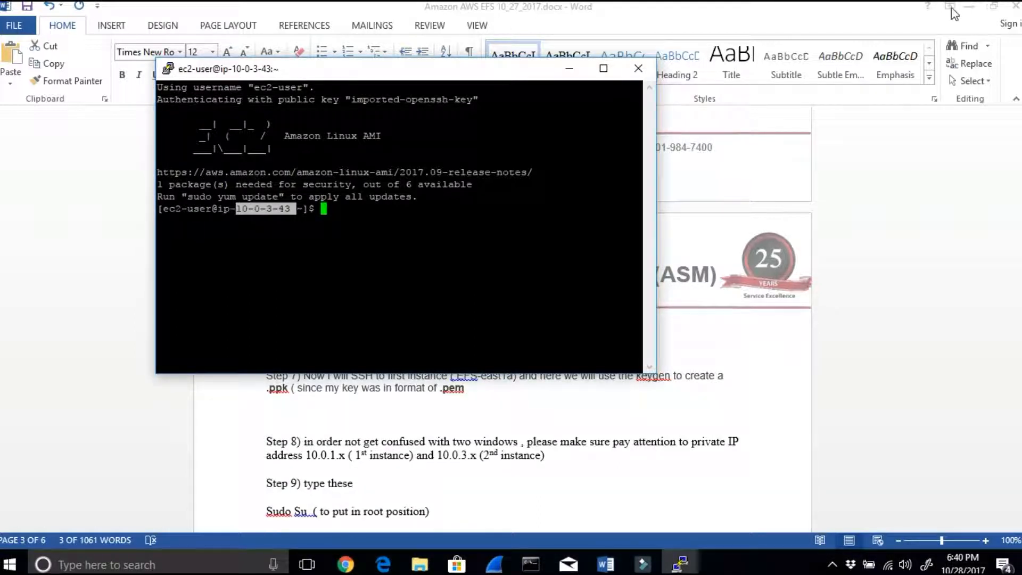
pyautogui.click(981, 10)
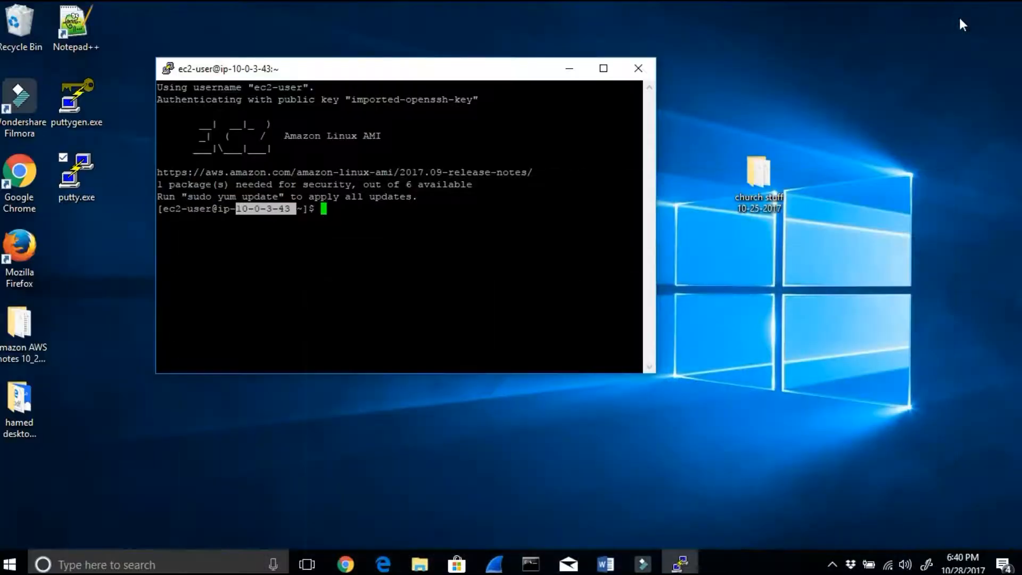
pyautogui.click(346, 565)
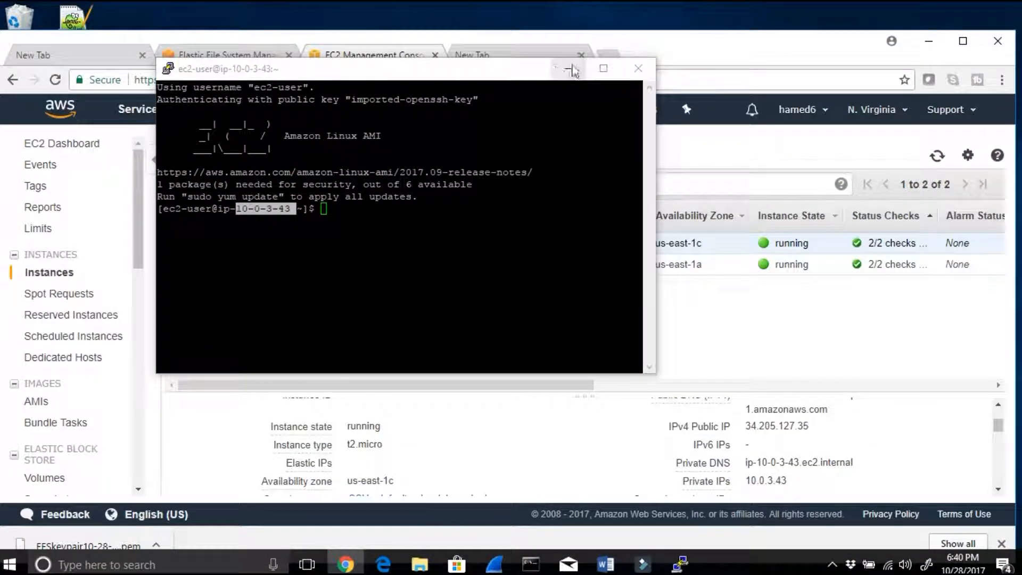
pyautogui.moveTo(538, 78); pyautogui.dragTo(761, 189)
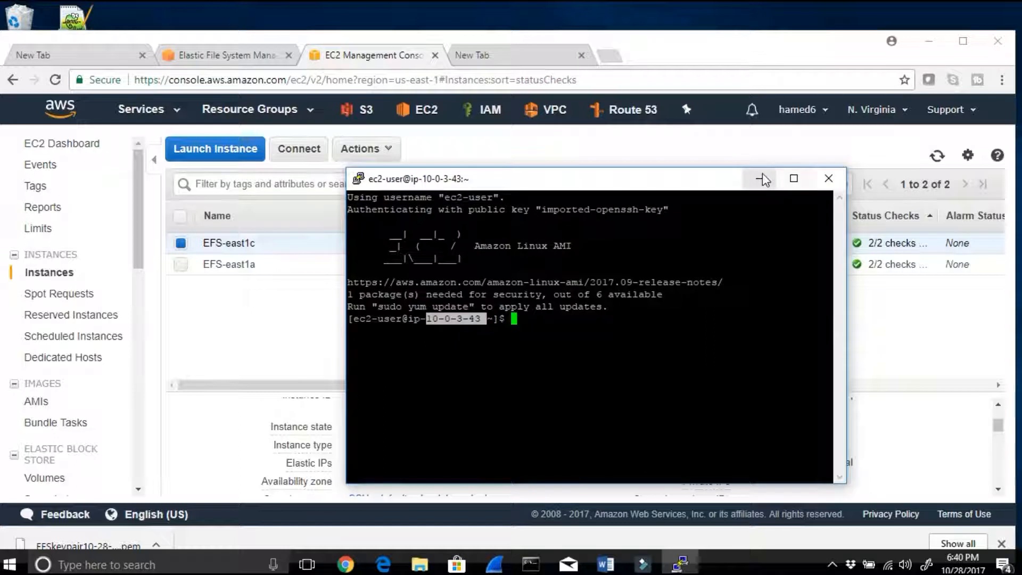
pyautogui.click(762, 176)
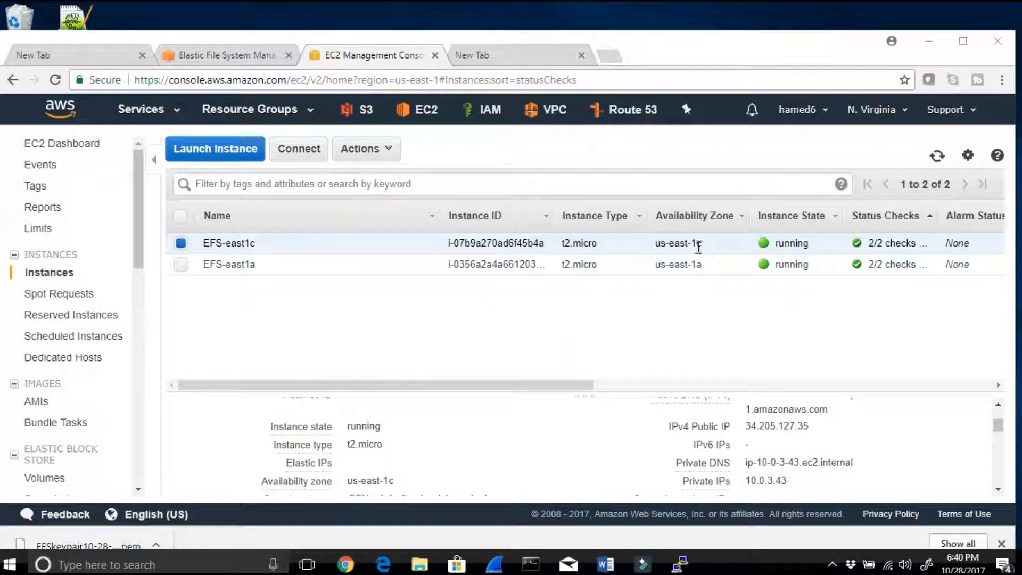
pyautogui.moveTo(703, 244); pyautogui.dragTo(659, 247)
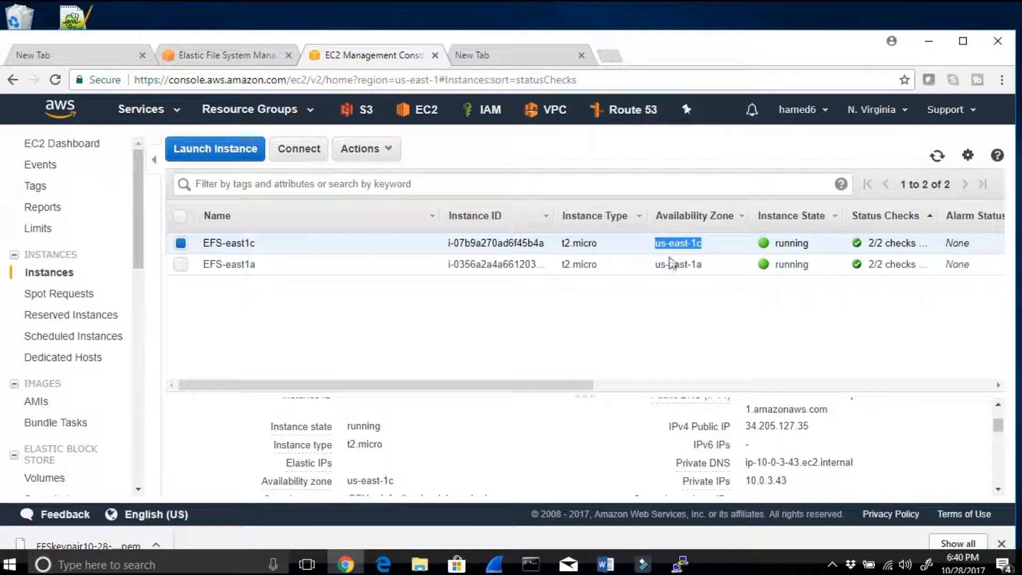
pyautogui.moveTo(776, 482); pyautogui.dragTo(770, 481)
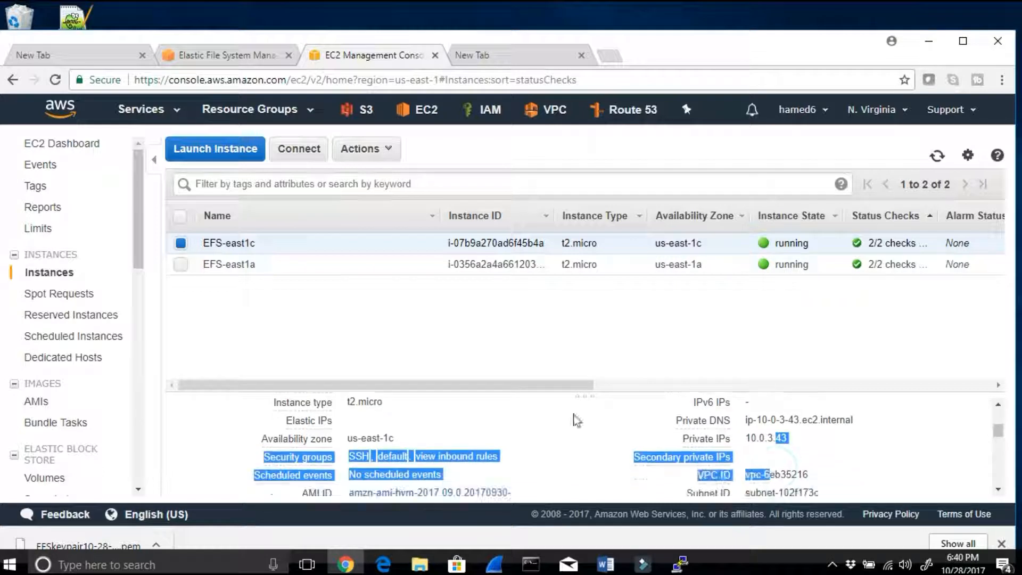
# Step: Select only the EFS-east1a instance and copy its private IP 10.0.1.154
pyautogui.click(181, 264)
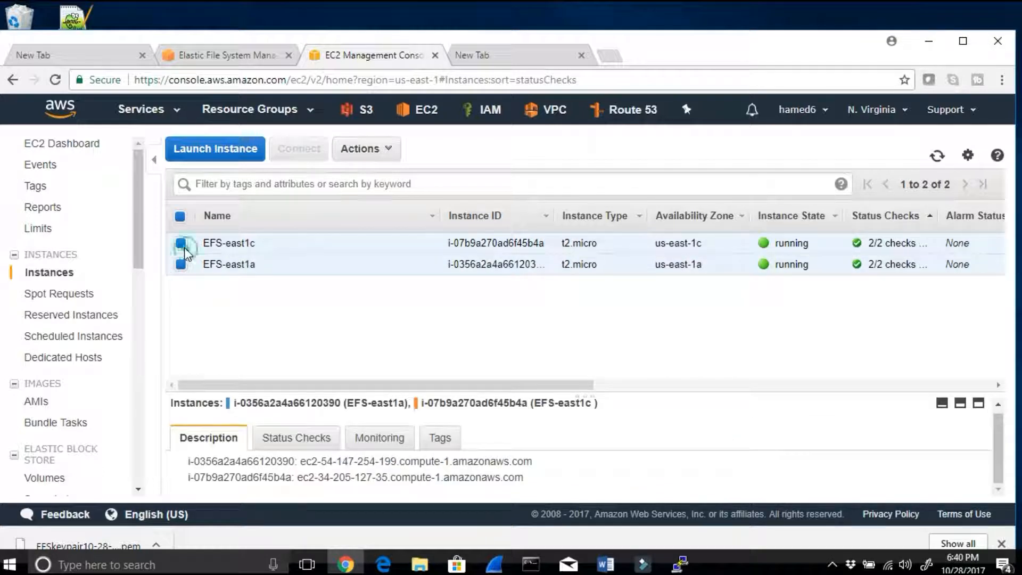
pyautogui.click(181, 243)
pyautogui.moveTo(799, 438); pyautogui.dragTo(751, 443)
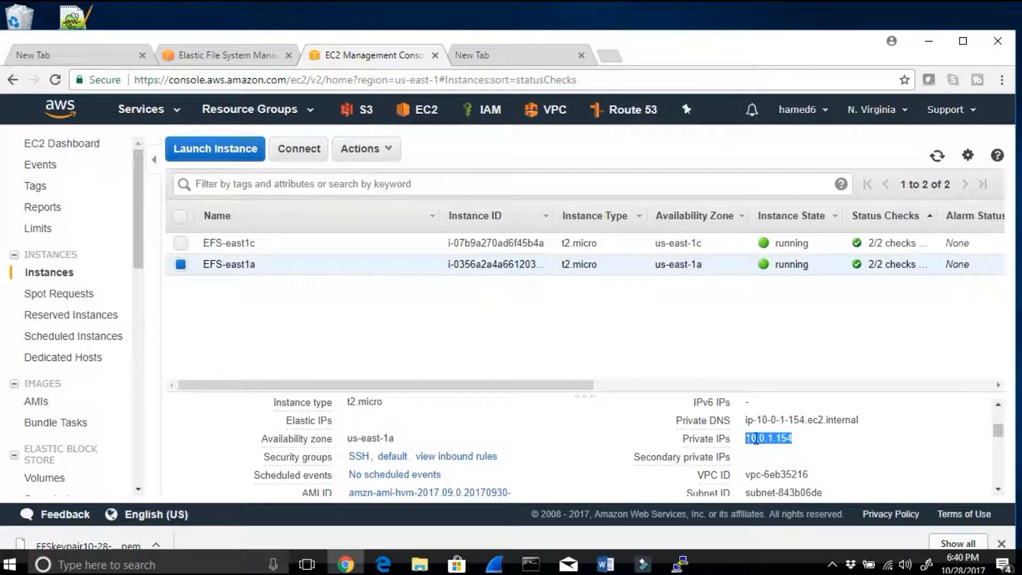
pyautogui.rightClick(756, 441)
pyautogui.click(784, 451)
# Step: Minimize Chrome and launch another putty.exe window from the desktop
pyautogui.click(926, 43)
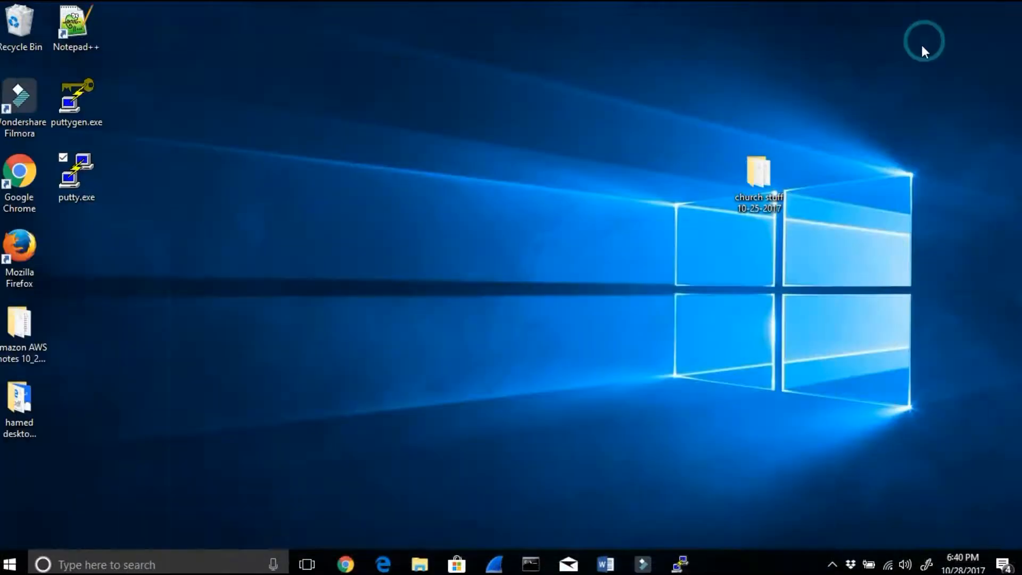
pyautogui.doubleClick(92, 172)
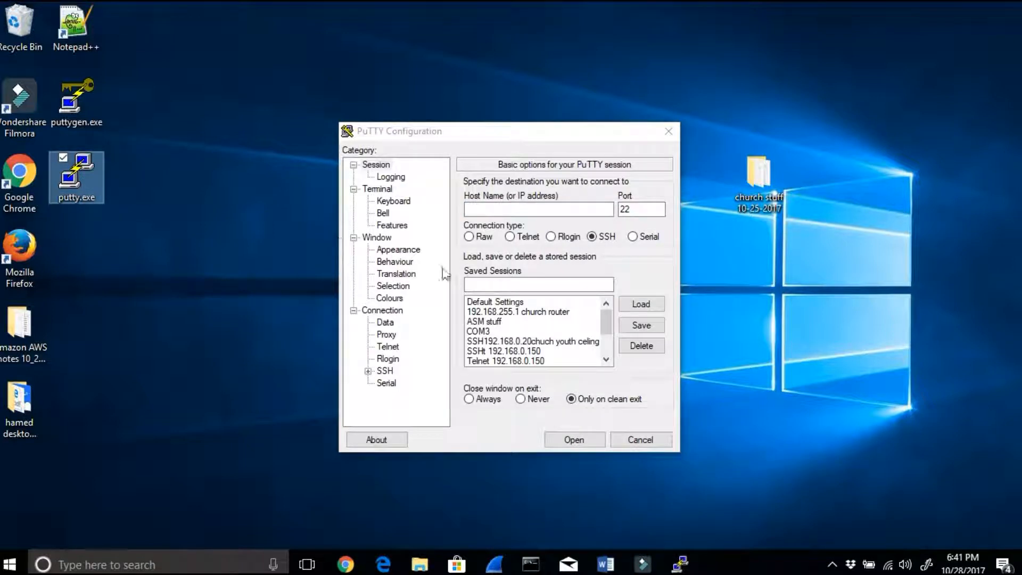
pyautogui.moveTo(609, 320); pyautogui.dragTo(603, 338)
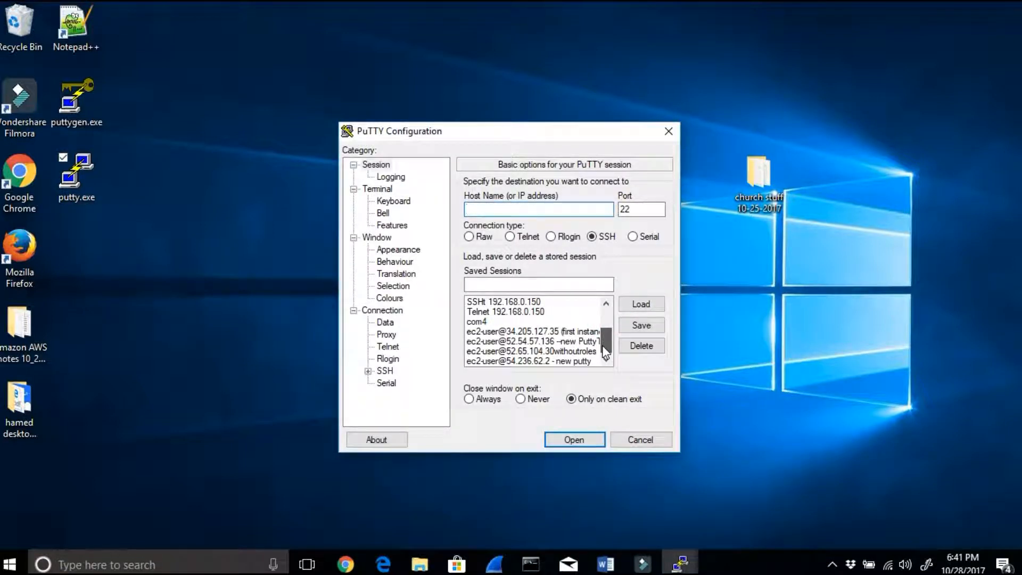
pyautogui.click(570, 331)
pyautogui.click(631, 305)
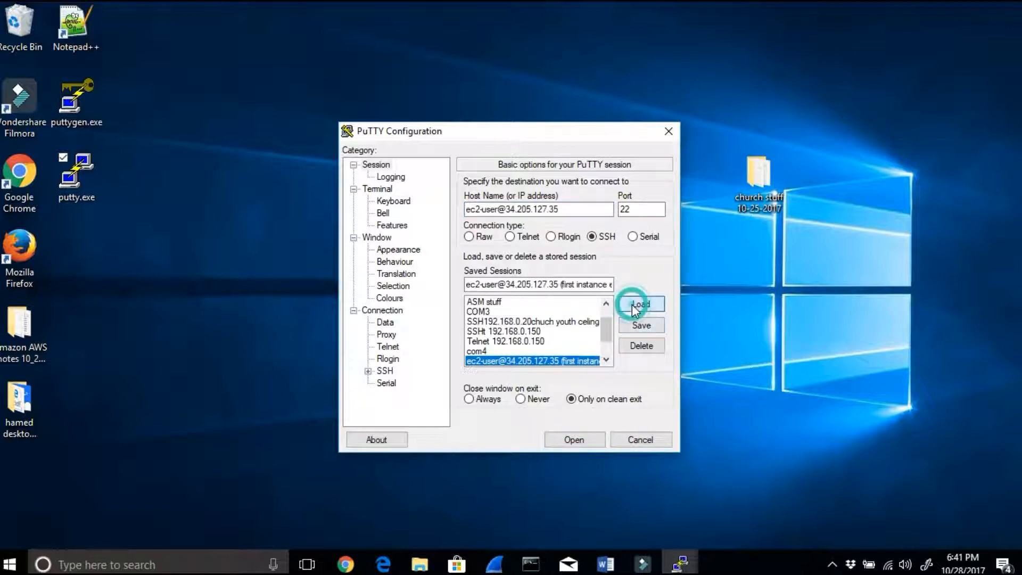
pyautogui.moveTo(586, 284); pyautogui.dragTo(617, 280)
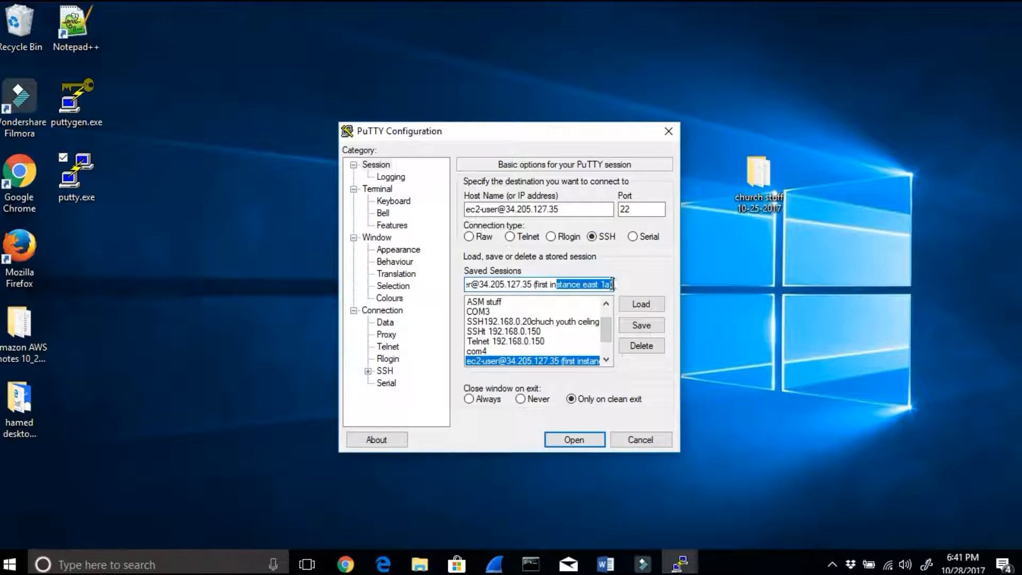
pyautogui.click(604, 285)
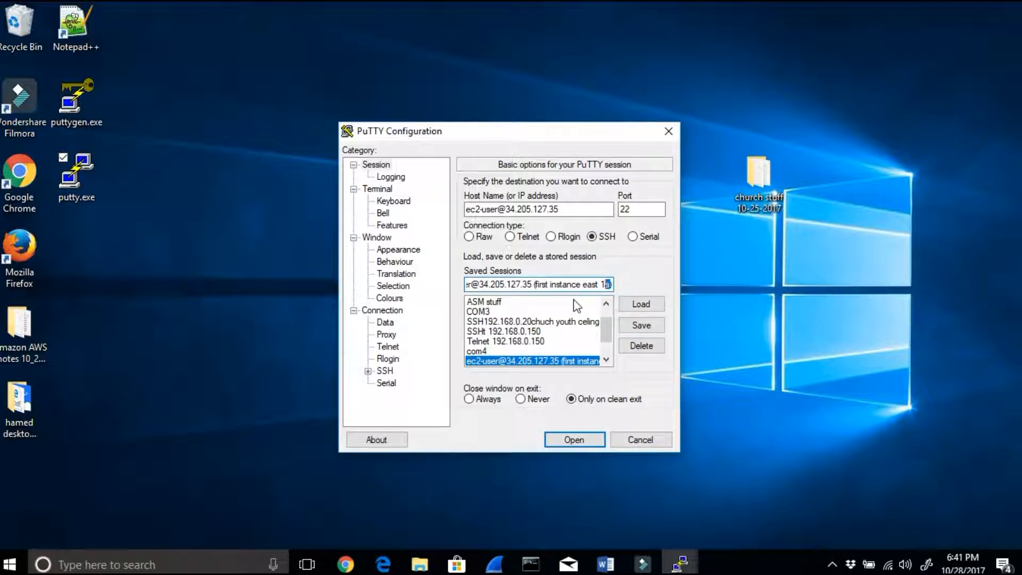
pyautogui.write('c')
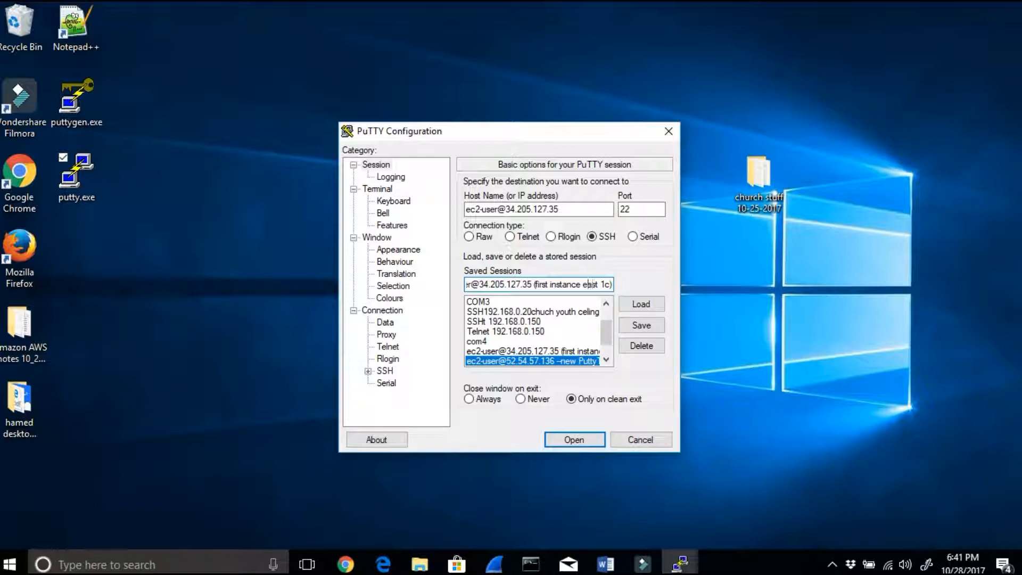
pyautogui.press('BackSpace')
pyautogui.press('BackSpace')
pyautogui.press('BackSpace')
pyautogui.press('BackSpace')
pyautogui.press('BackSpace')
pyautogui.press('BackSpace')
pyautogui.press('BackSpace')
pyautogui.press('BackSpace')
pyautogui.press('BackSpace')
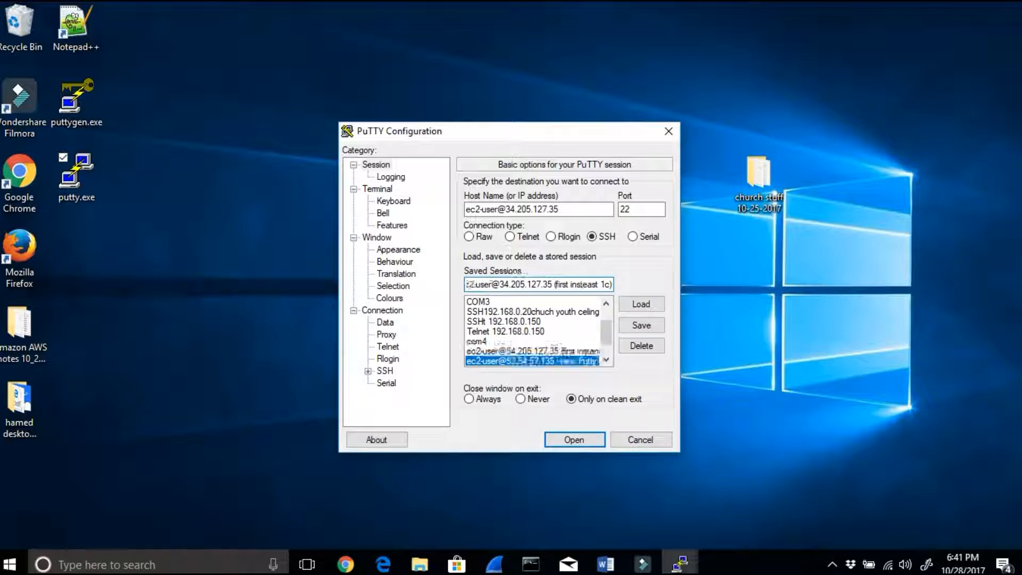
pyautogui.press('BackSpace')
pyautogui.press('BackSpace')
pyautogui.press('BackSpace')
pyautogui.press('BackSpace')
pyautogui.press('BackSpace')
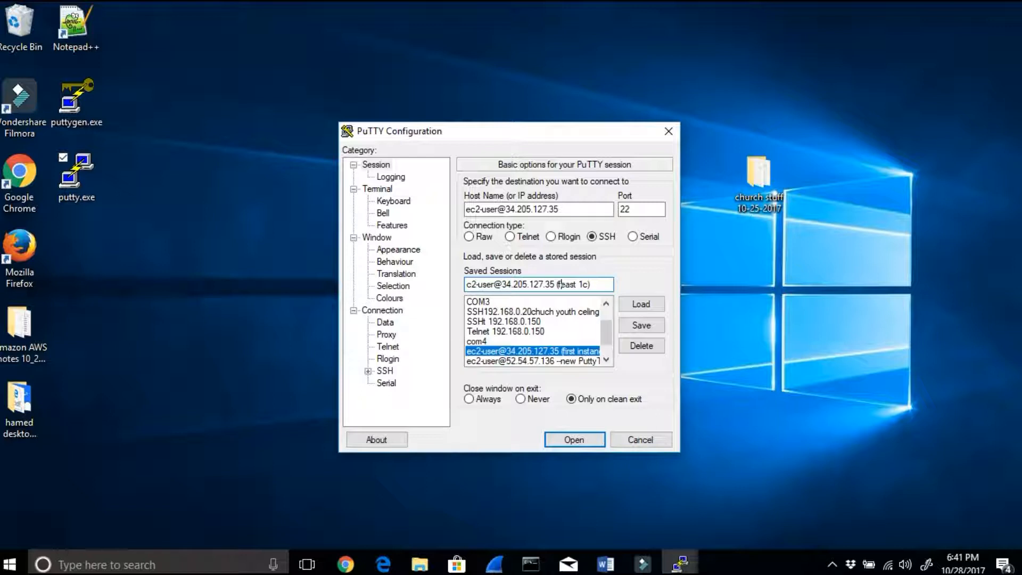
pyautogui.click(641, 325)
pyautogui.moveTo(564, 209); pyautogui.dragTo(511, 209)
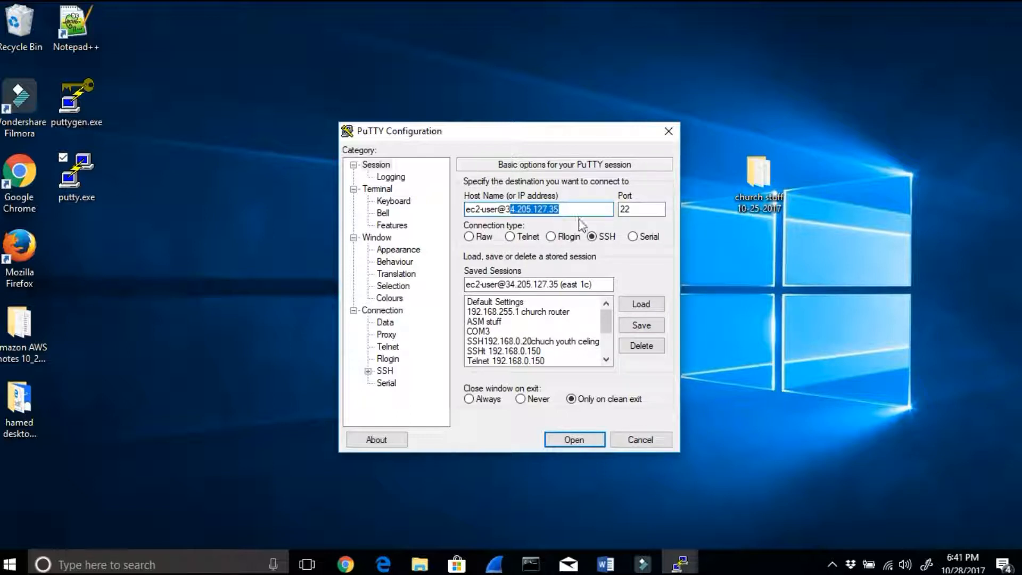
pyautogui.press('BackSpace')
pyautogui.press('BackSpace')
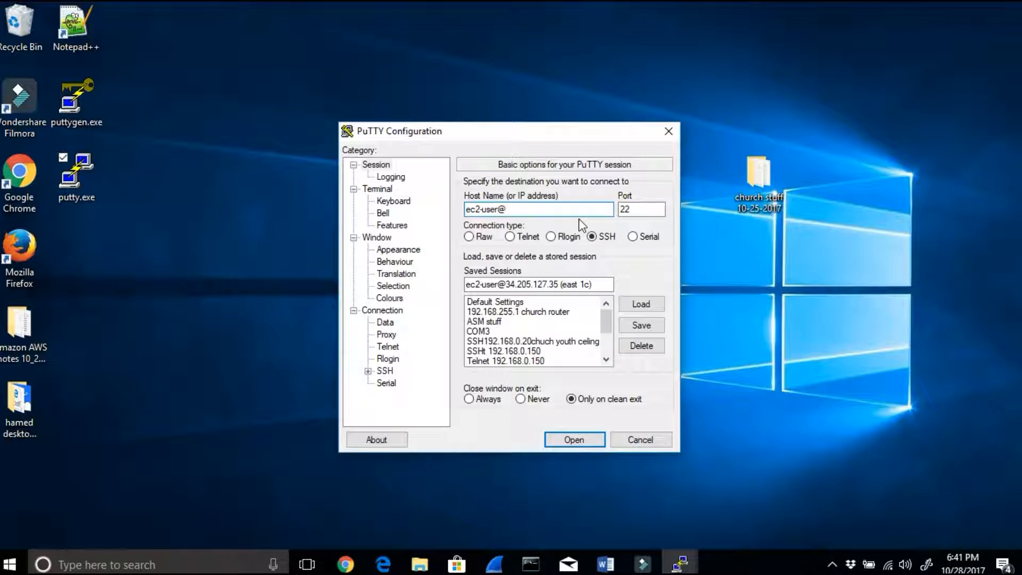
pyautogui.write('10.0.1.154')
# Step: Clear the IP address from the host name, keeping only ec2-user@
pyautogui.moveTo(557, 209); pyautogui.dragTo(451, 212)
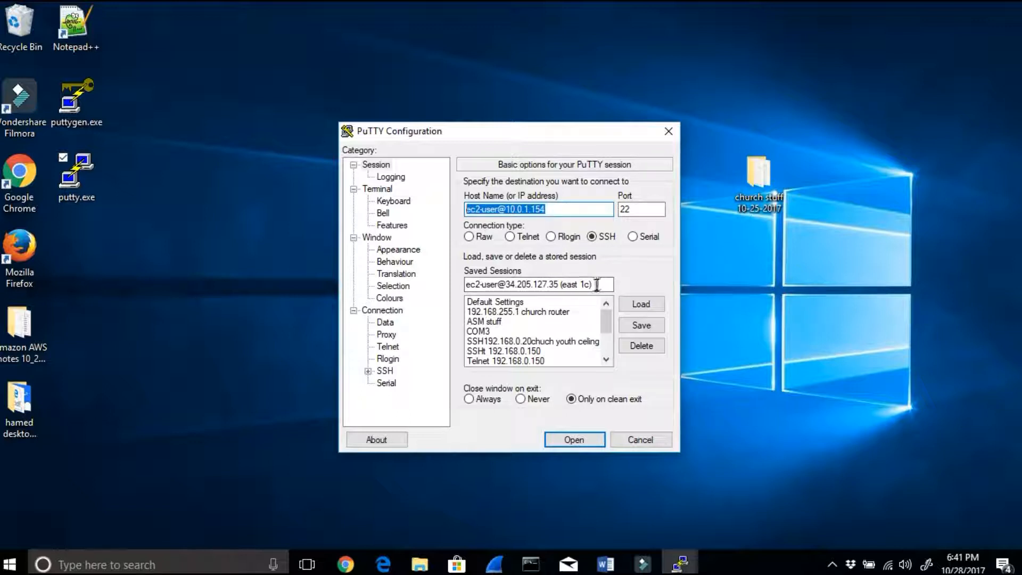
pyautogui.click(548, 209)
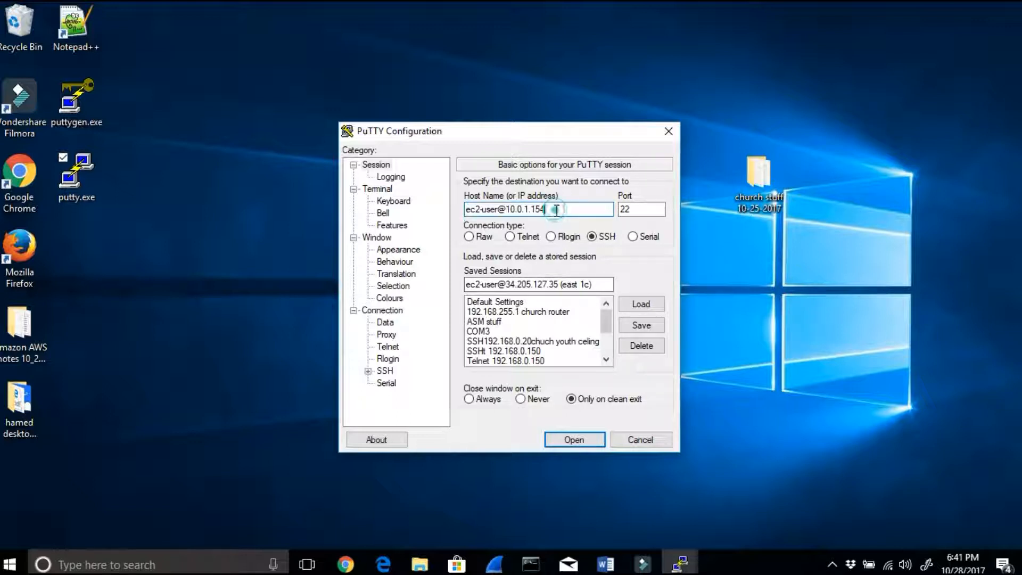
pyautogui.press('BackSpace')
pyautogui.press('BackSpace')
pyautogui.press('BackSpace')
pyautogui.press('BackSpace')
pyautogui.press('BackSpace')
pyautogui.press('BackSpace')
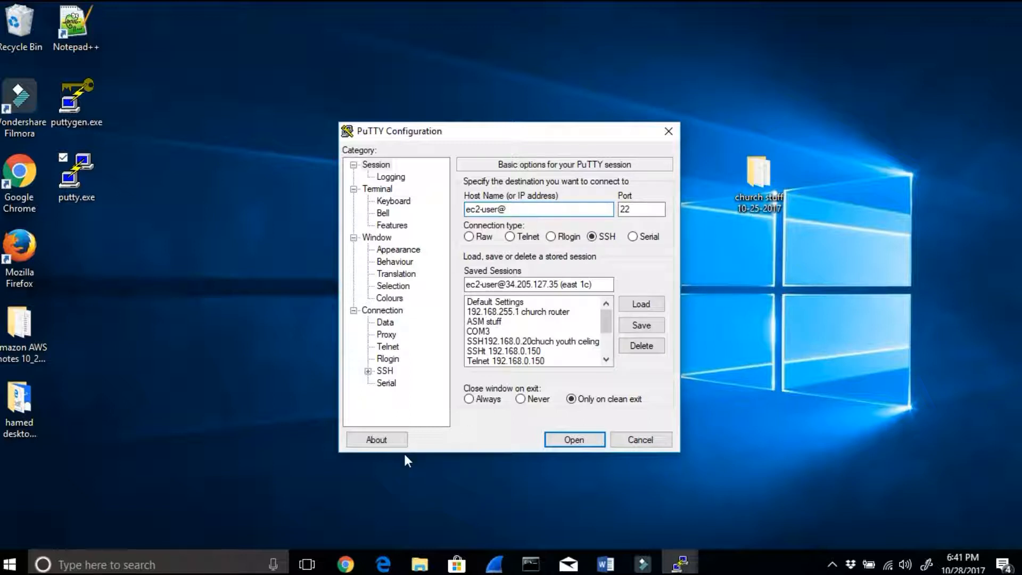
pyautogui.click(345, 564)
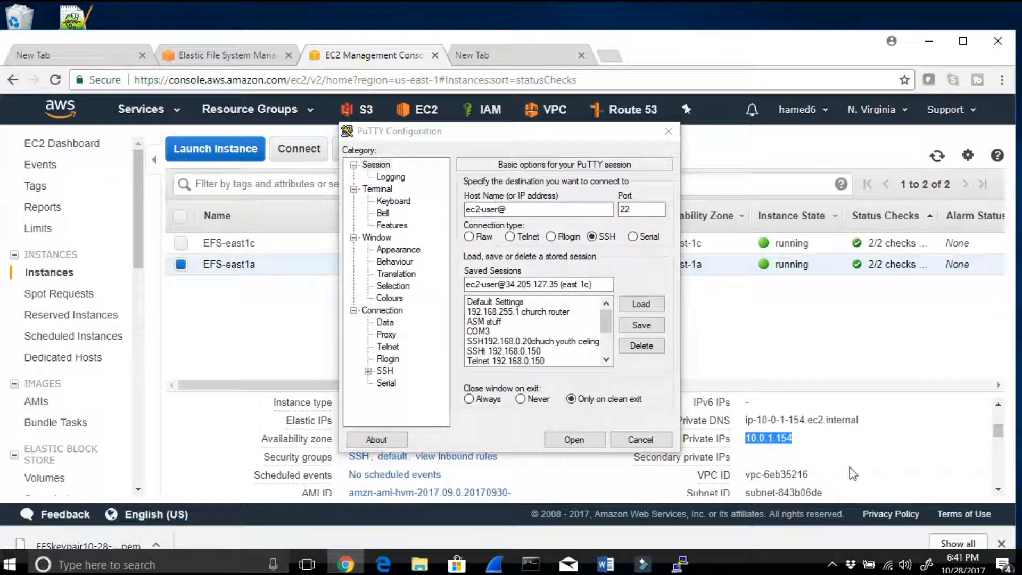
pyautogui.moveTo(515, 135); pyautogui.dragTo(301, 100)
pyautogui.scroll(5, 639, 469)
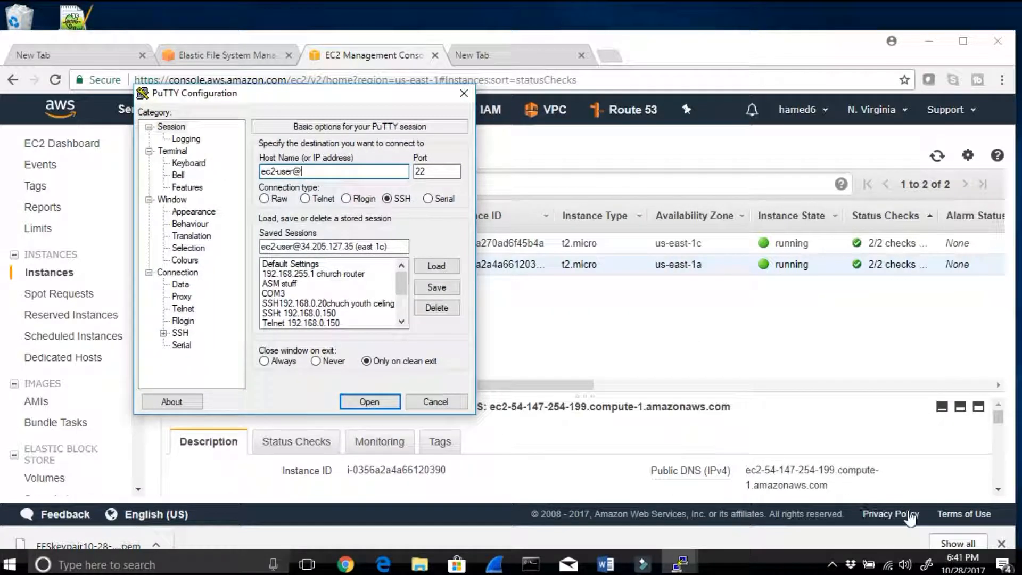
pyautogui.scroll(-2, 549, 479)
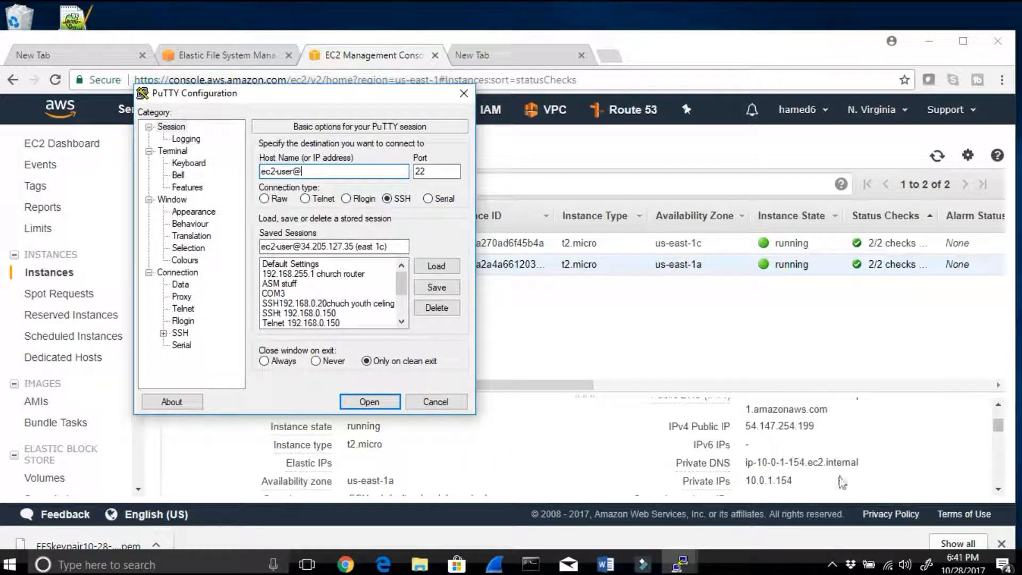
pyautogui.moveTo(828, 432); pyautogui.dragTo(745, 426)
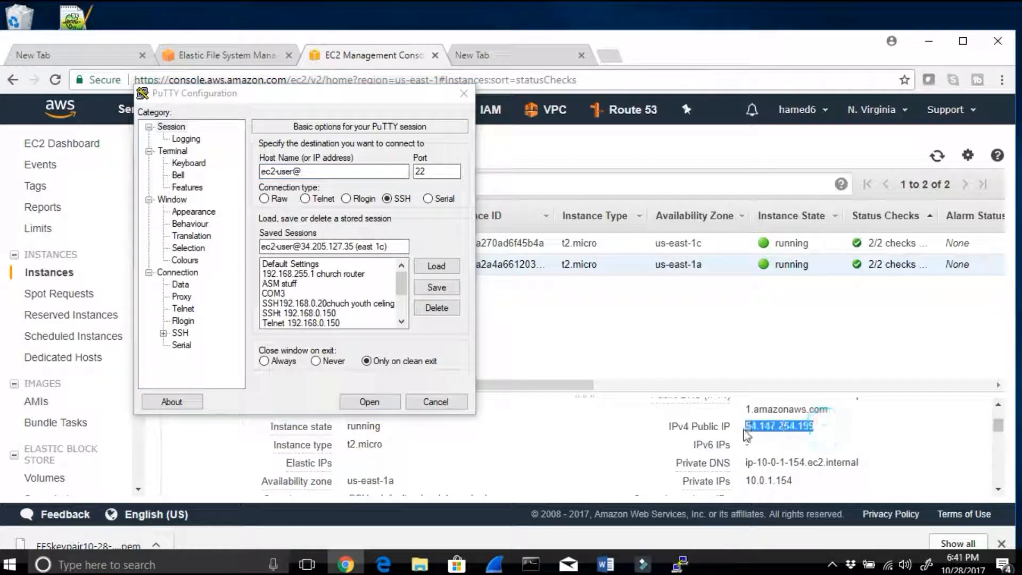
pyautogui.rightClick(755, 426)
pyautogui.click(786, 434)
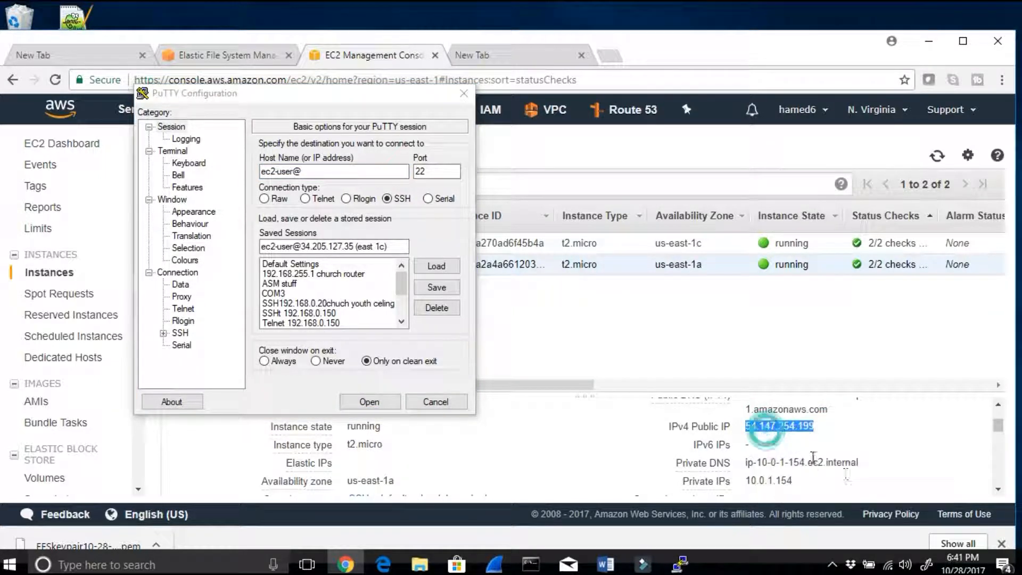
pyautogui.click(333, 171)
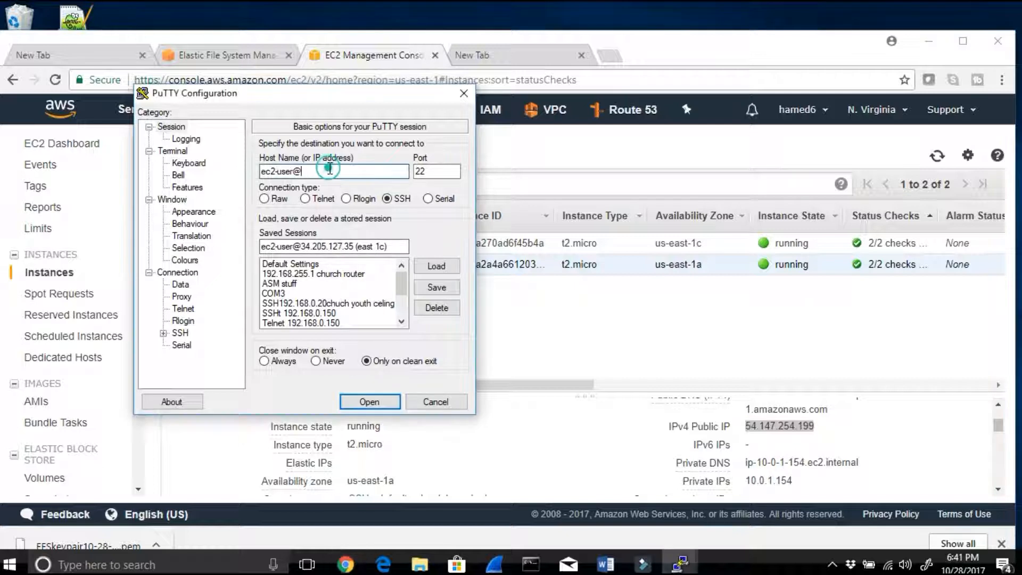
pyautogui.hotkey('ctrl', 'v')
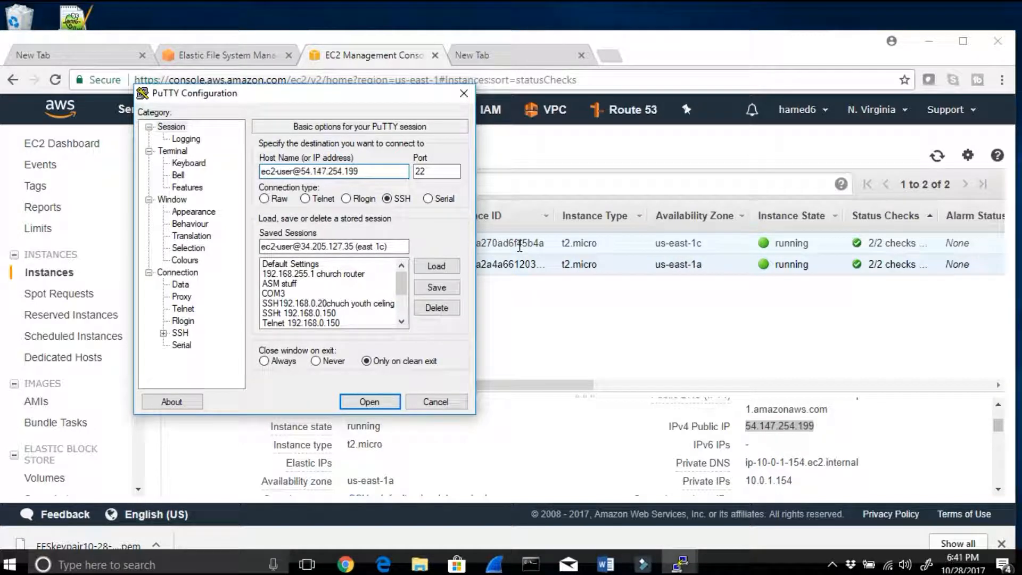
pyautogui.click(385, 246)
pyautogui.moveTo(365, 95); pyautogui.dragTo(595, 104)
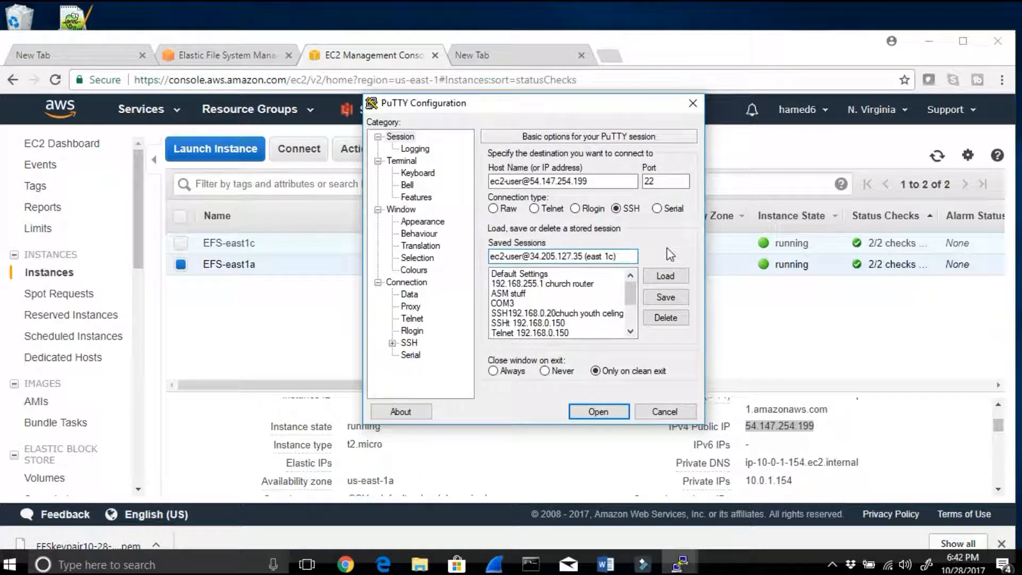
pyautogui.press('BackSpace')
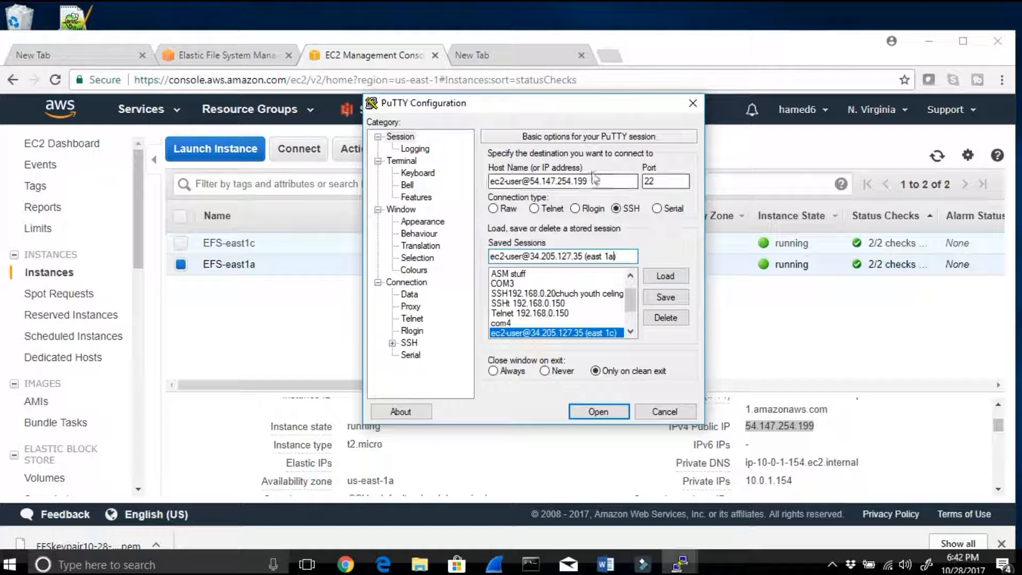
pyautogui.moveTo(596, 178); pyautogui.dragTo(444, 196)
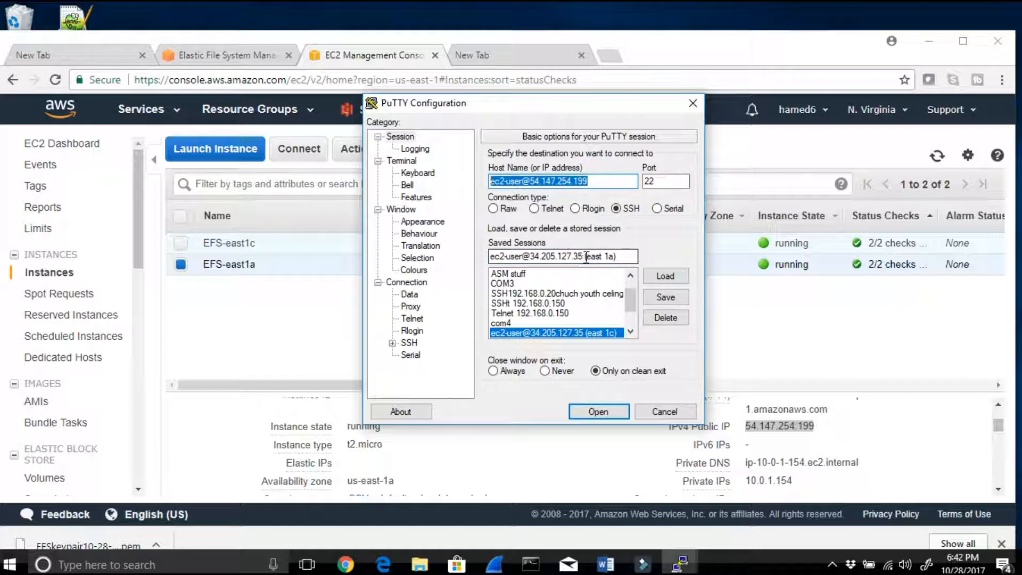
pyautogui.moveTo(606, 256); pyautogui.dragTo(489, 257)
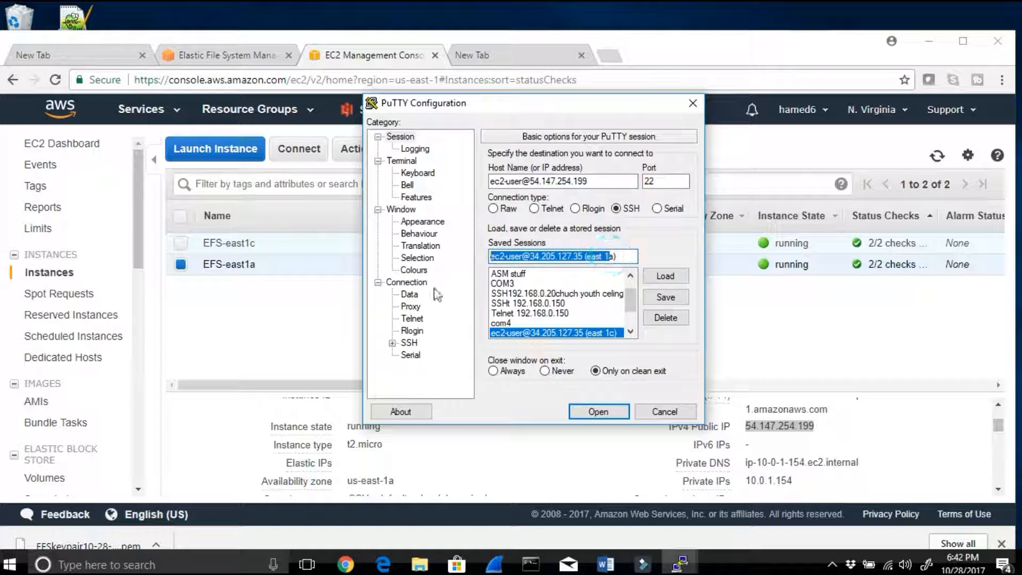
pyautogui.hotkey('ctrl', 'v')
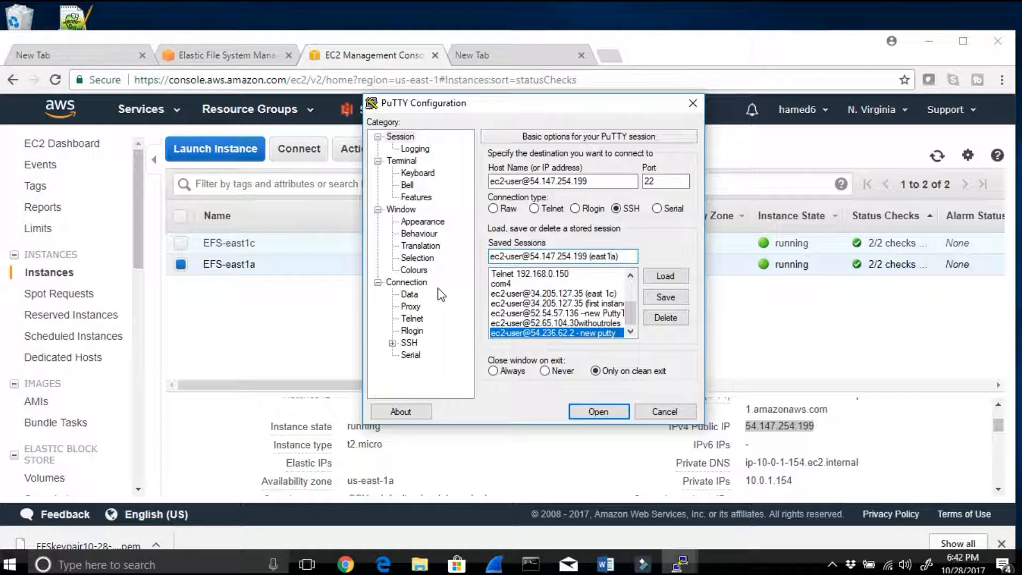
pyautogui.click(665, 297)
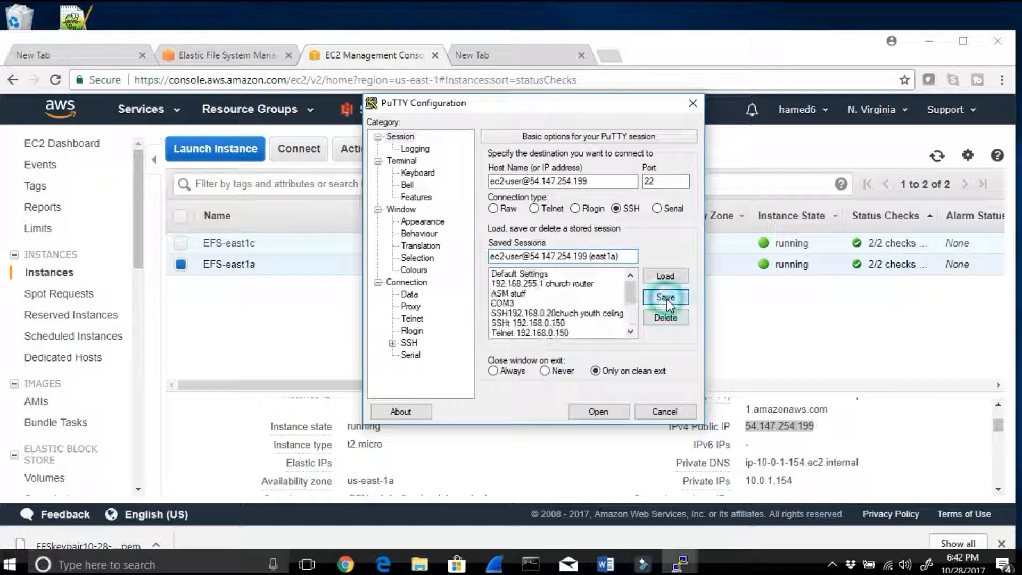
# Step: Check which private key file is set for SSH authentication and return to the basic session options
pyautogui.click(392, 343)
pyautogui.click(424, 332)
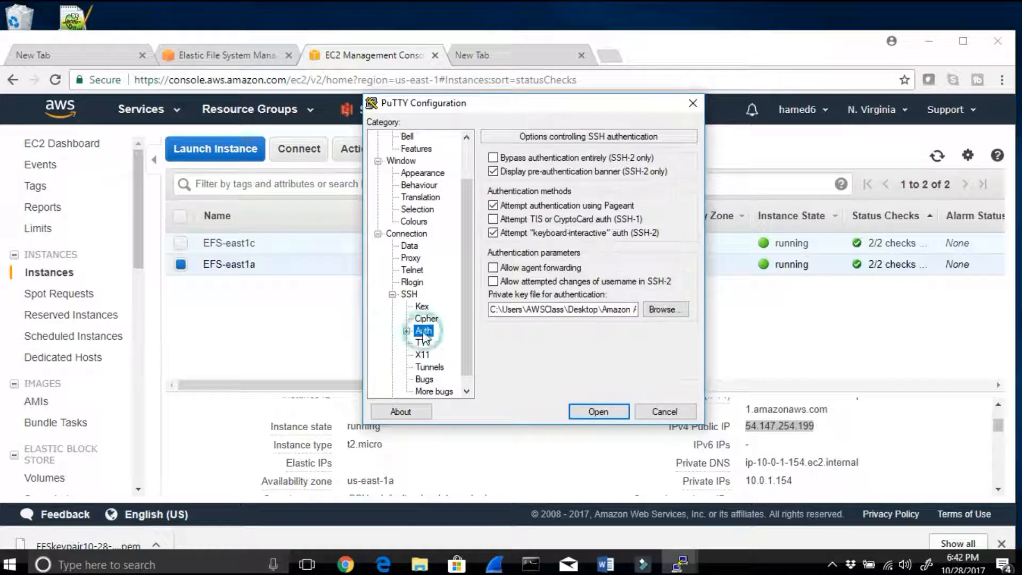
pyautogui.doubleClick(586, 305)
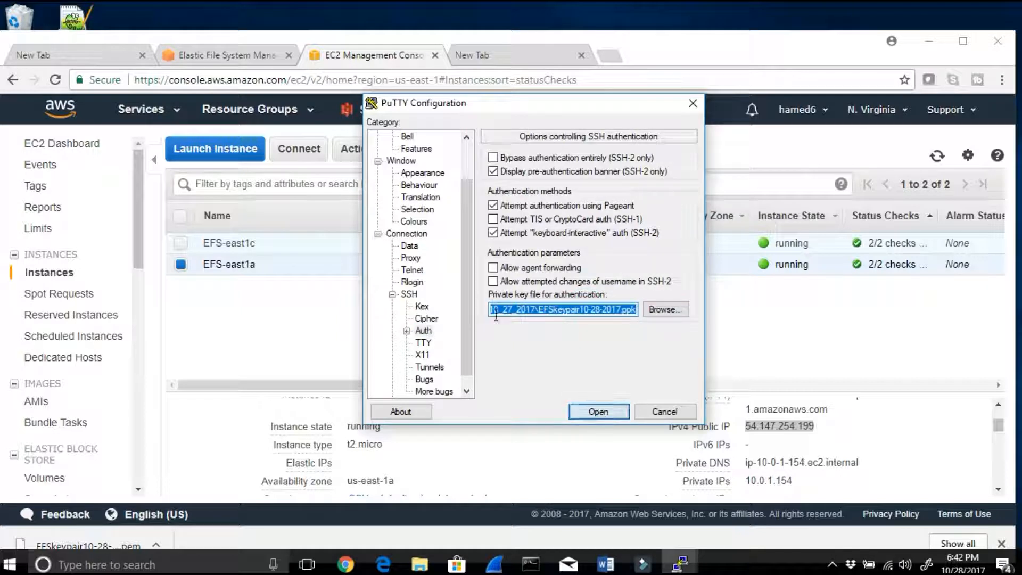
pyautogui.scroll(2, 474, 319)
pyautogui.click(409, 138)
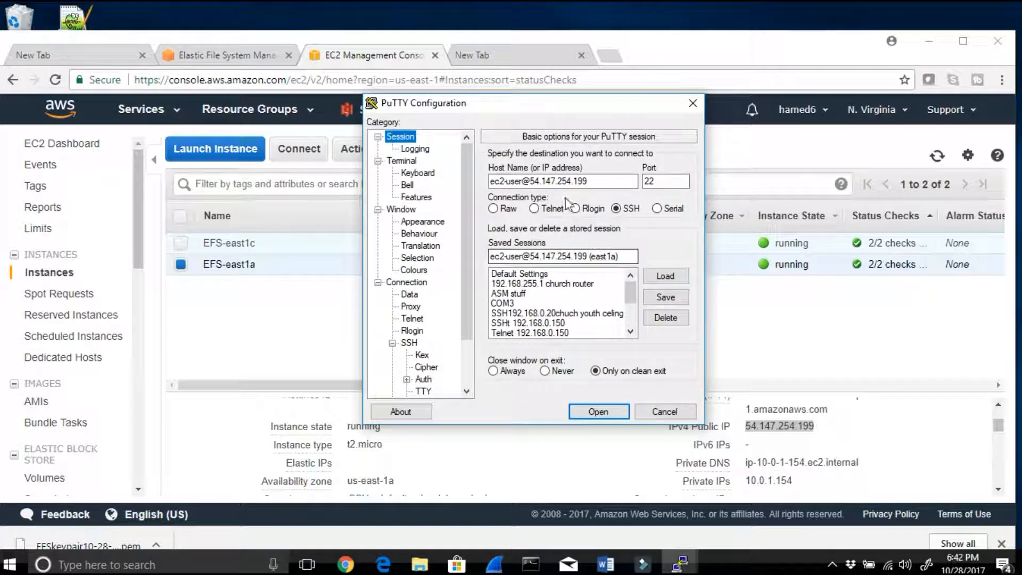
pyautogui.moveTo(601, 182); pyautogui.dragTo(534, 182)
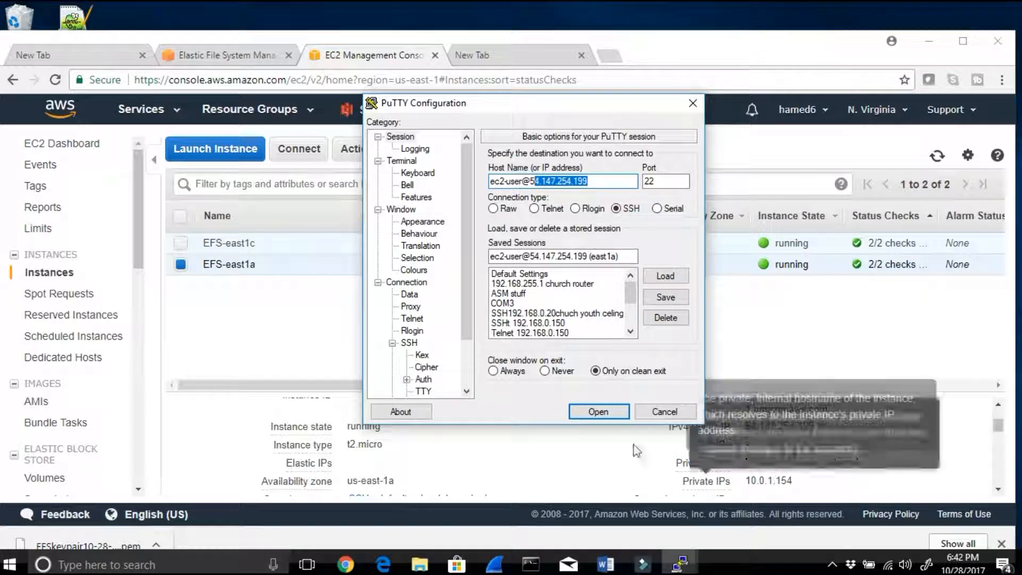
pyautogui.click(596, 413)
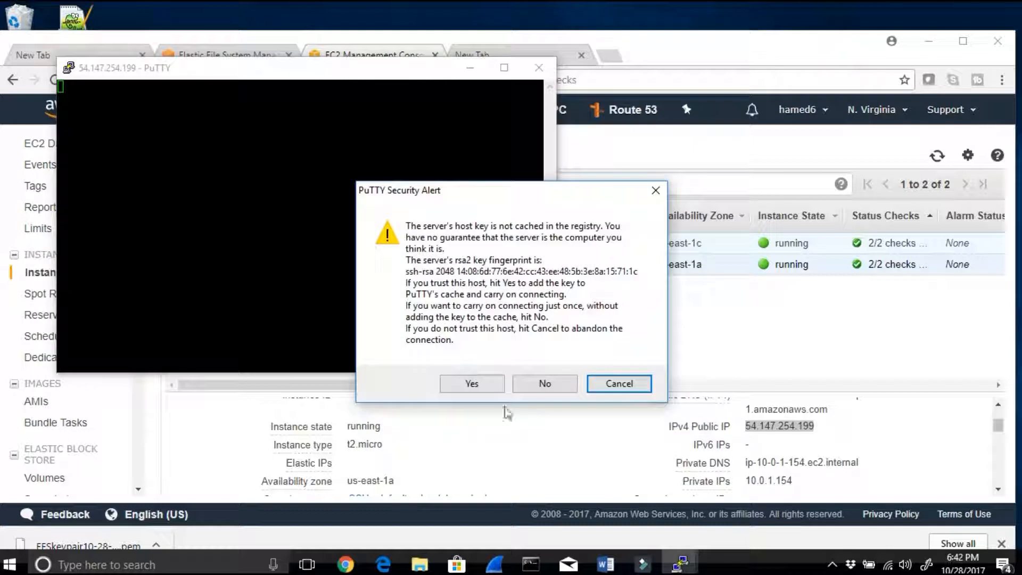
pyautogui.click(472, 384)
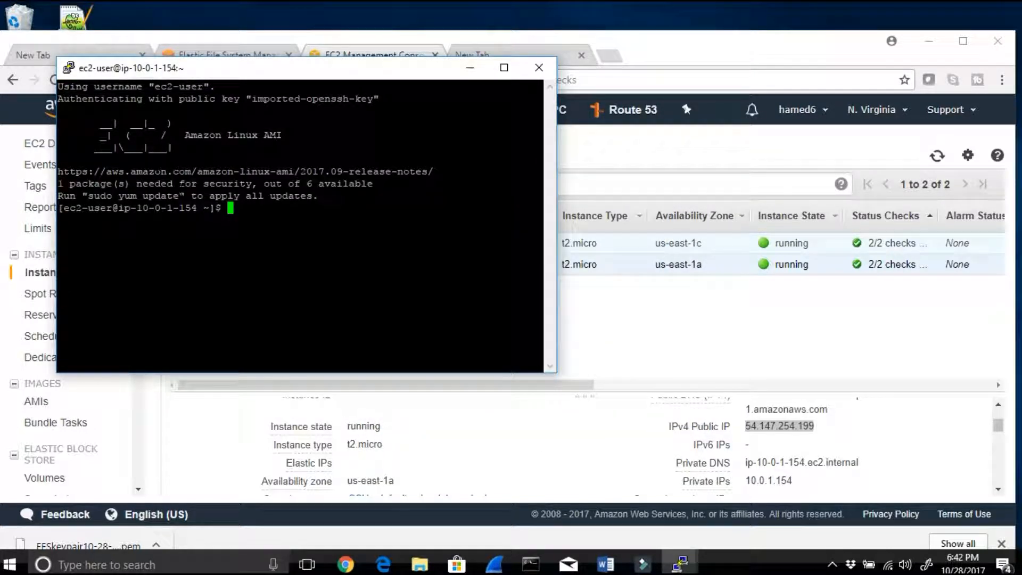
pyautogui.moveTo(179, 208); pyautogui.dragTo(131, 208)
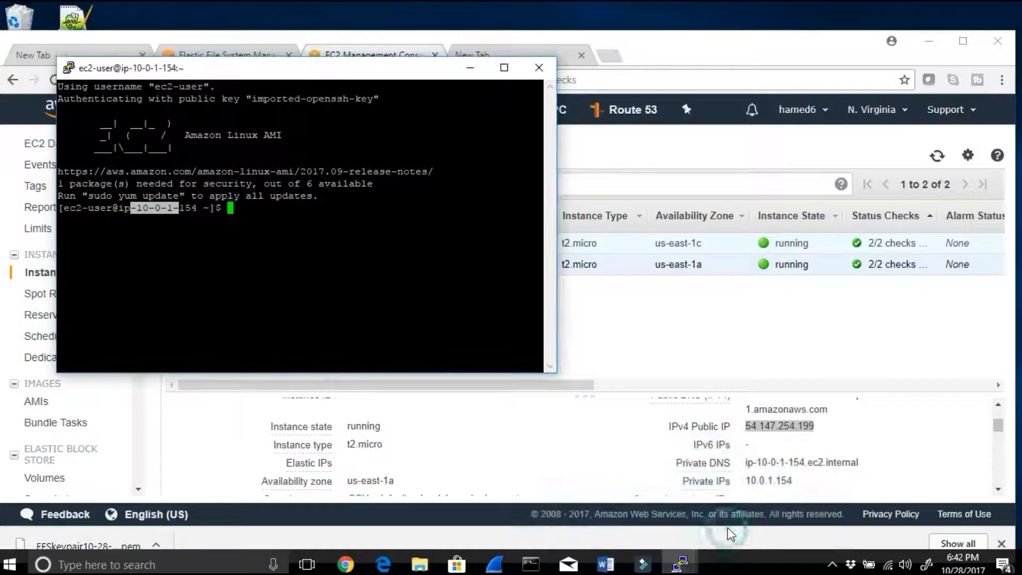
# Step: Bring up the ip-10-0-3-43 terminal and place it beside the ip-10-0-1-154 terminal, highlighting its prompt
pyautogui.moveTo(680, 563)
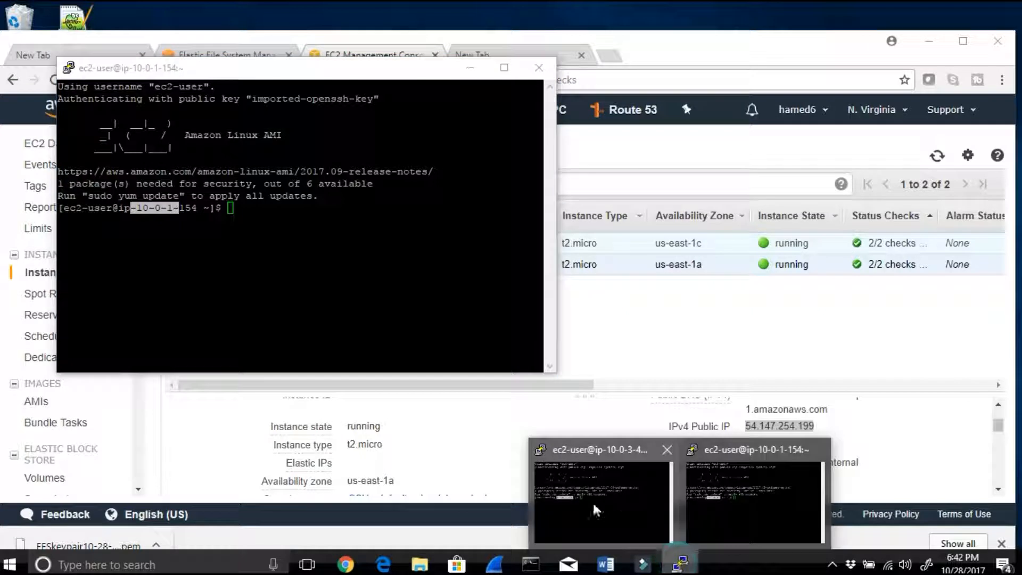
pyautogui.click(592, 501)
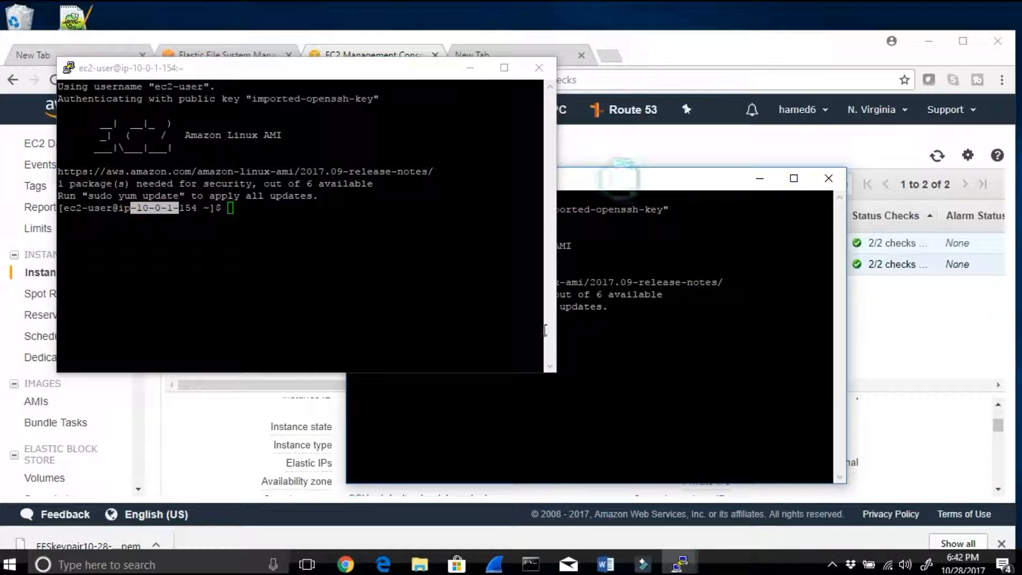
pyautogui.moveTo(622, 170); pyautogui.dragTo(857, 99)
pyautogui.moveTo(692, 240); pyautogui.dragTo(576, 226)
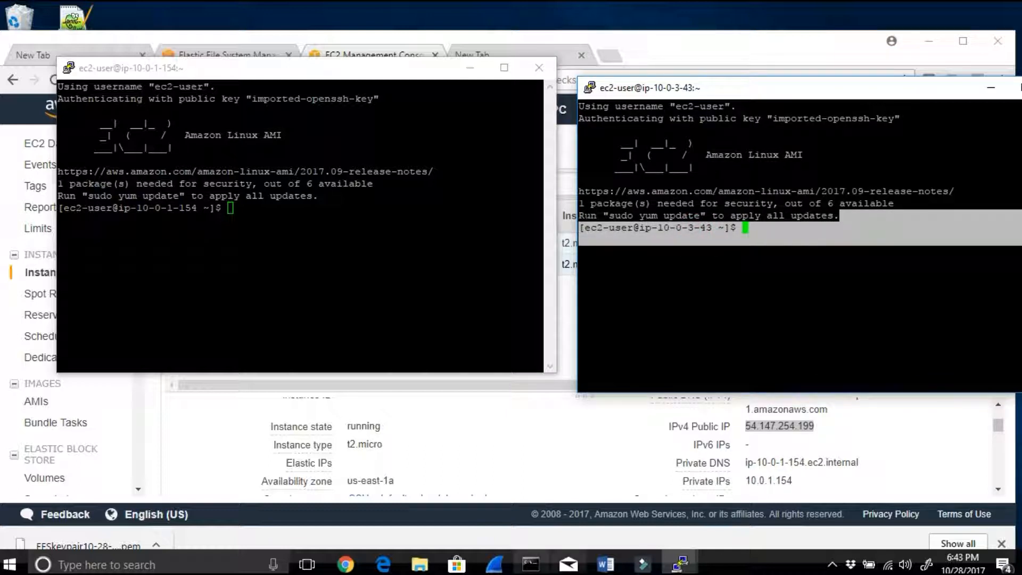
# Step: Bring up the Word notes behind the terminals, switch to root on ip-10-0-1-154 with sudo su, and highlight root in the prompt
pyautogui.click(596, 568)
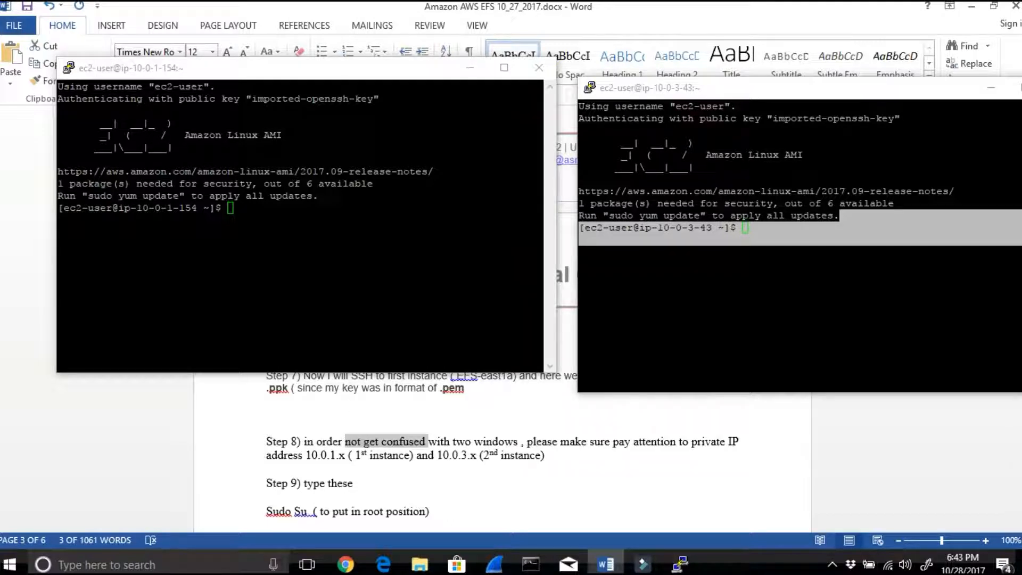
pyautogui.click(280, 210)
pyautogui.write('sudo su')
pyautogui.press('Return')
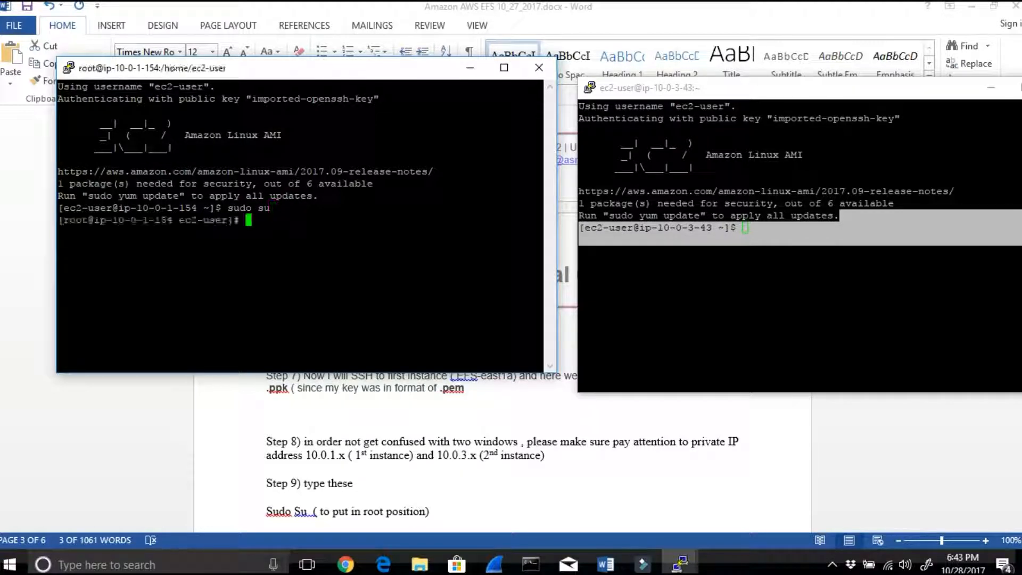
pyautogui.moveTo(92, 220); pyautogui.dragTo(54, 218)
# Step: Switch to root on ip-10-0-3-43 with sudo su and highlight root in its prompt
pyautogui.click(754, 232)
pyautogui.write('sudo su')
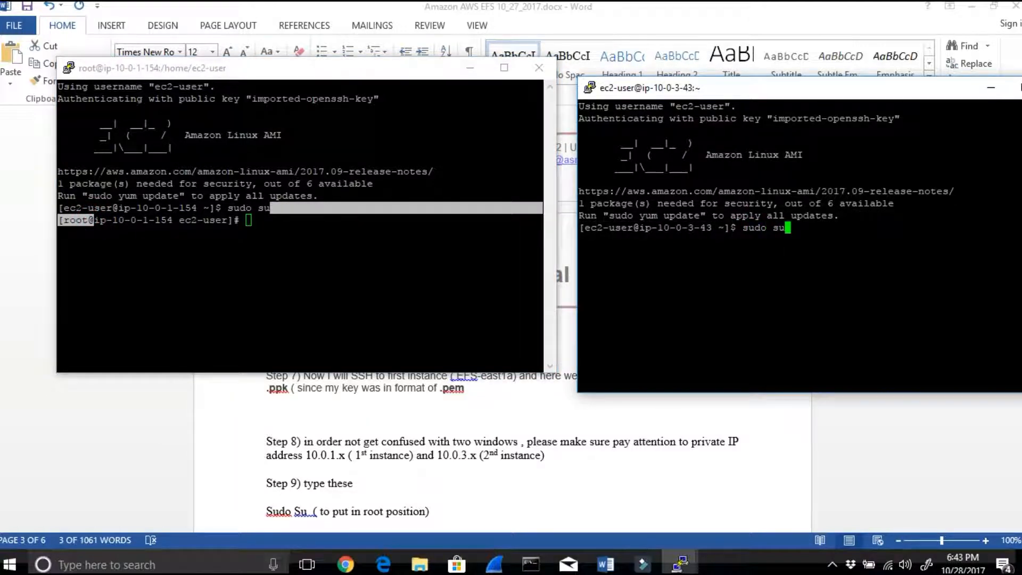
pyautogui.press('Return')
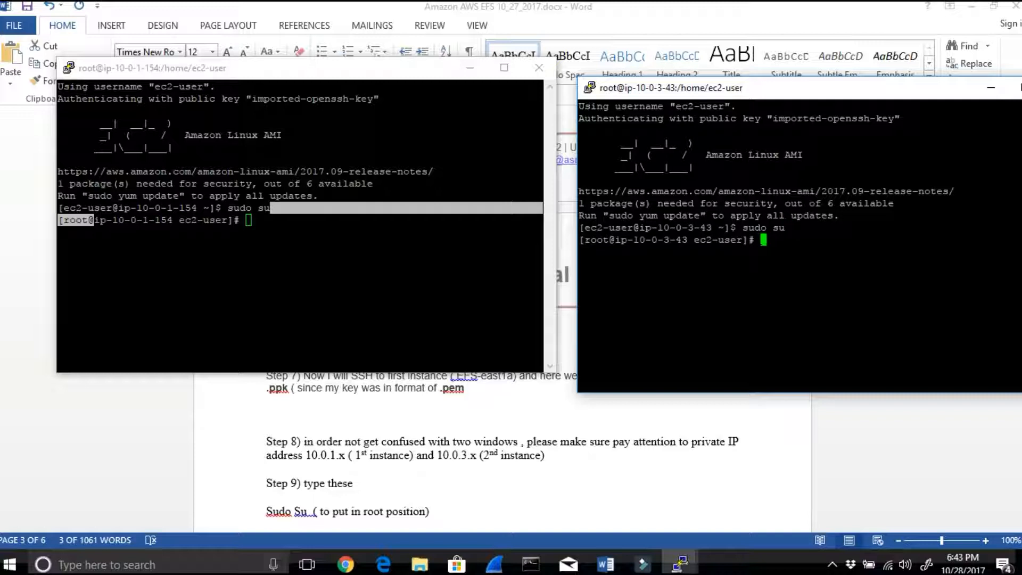
pyautogui.moveTo(621, 240); pyautogui.dragTo(580, 240)
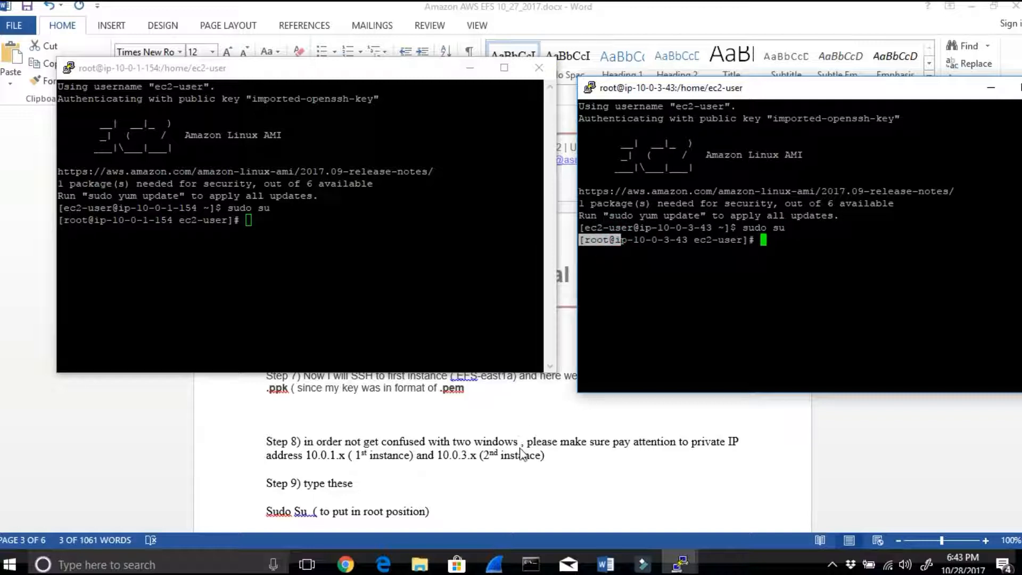
# Step: Update all packages on ip-10-0-1-154 by running yum update -y
pyautogui.scroll(-1, 524, 472)
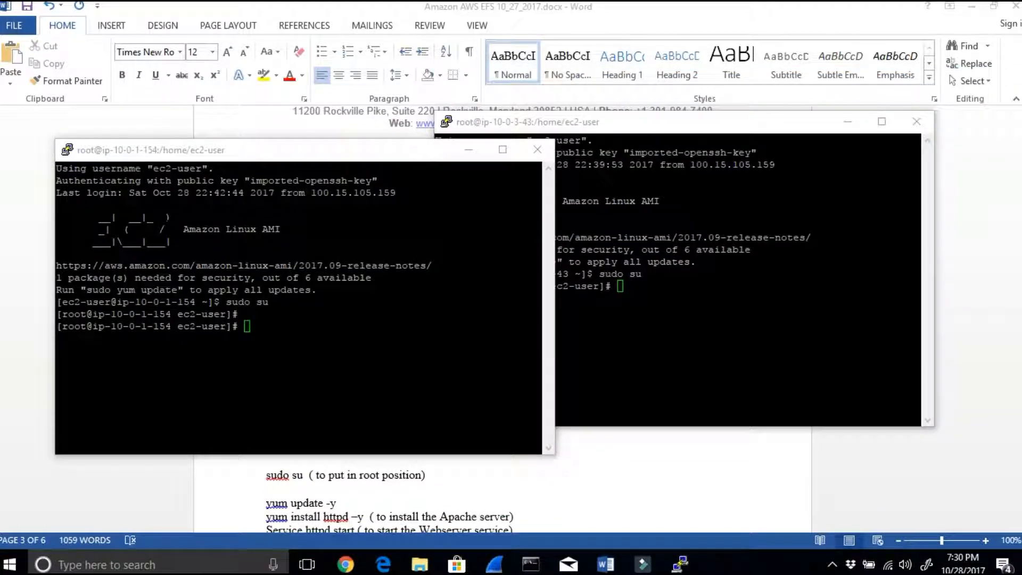
pyautogui.moveTo(321, 158); pyautogui.dragTo(360, 151)
pyautogui.write('yum update')
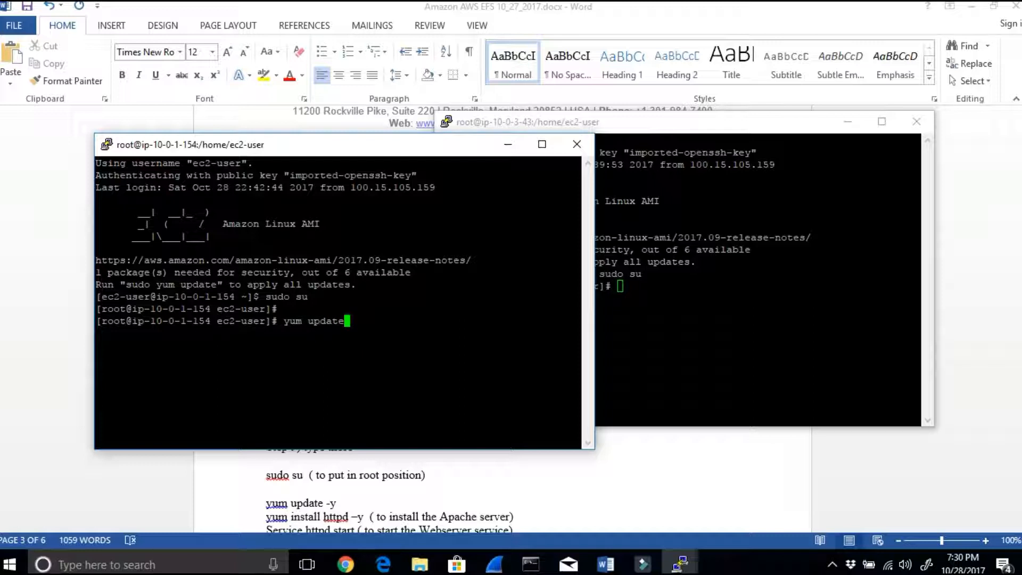
pyautogui.write(' -y')
pyautogui.press('Return')
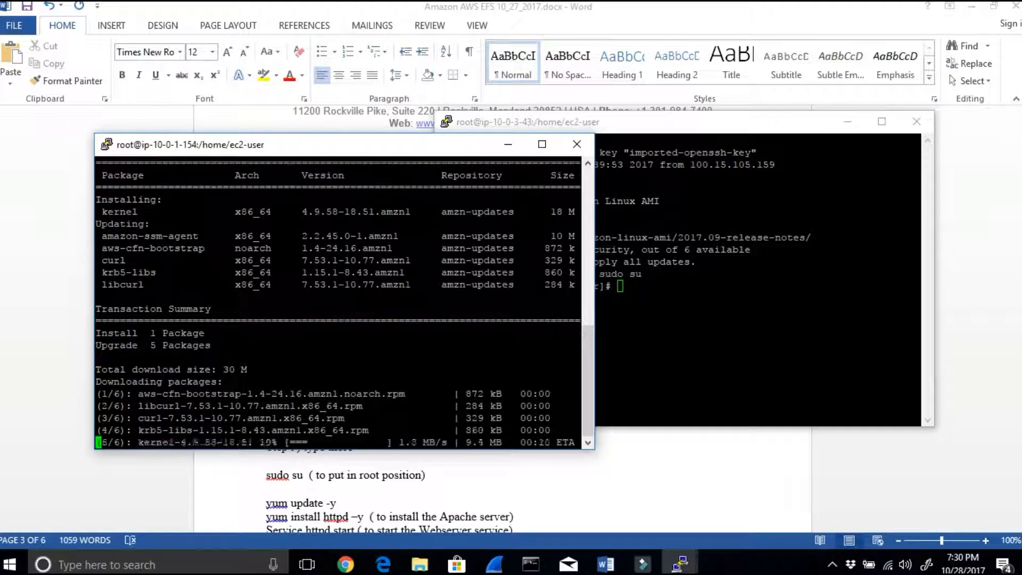
# Step: Update all packages on ip-10-0-3-43 by running yum update -y
pyautogui.click(664, 308)
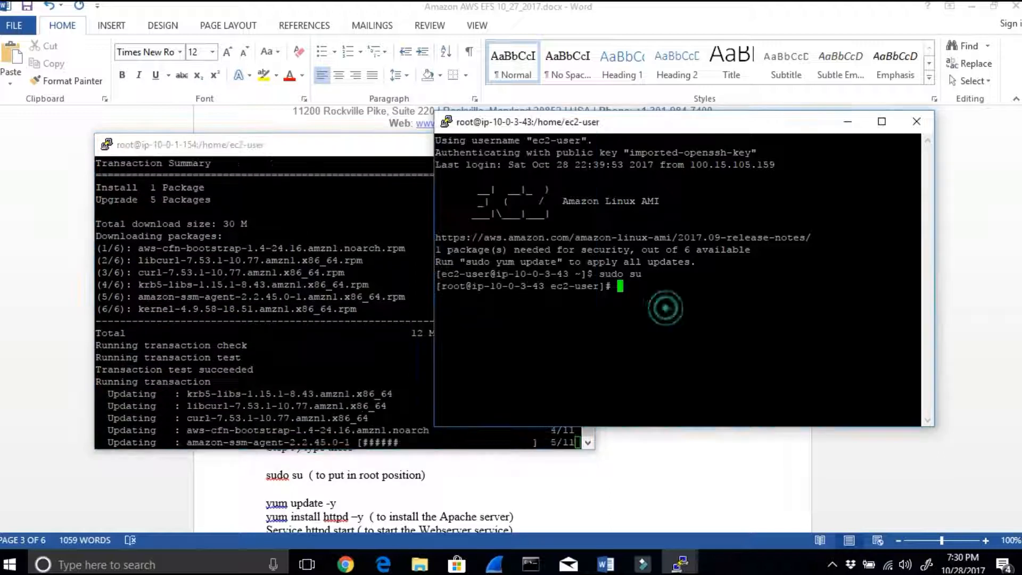
pyautogui.write('yum update -y')
pyautogui.press('Return')
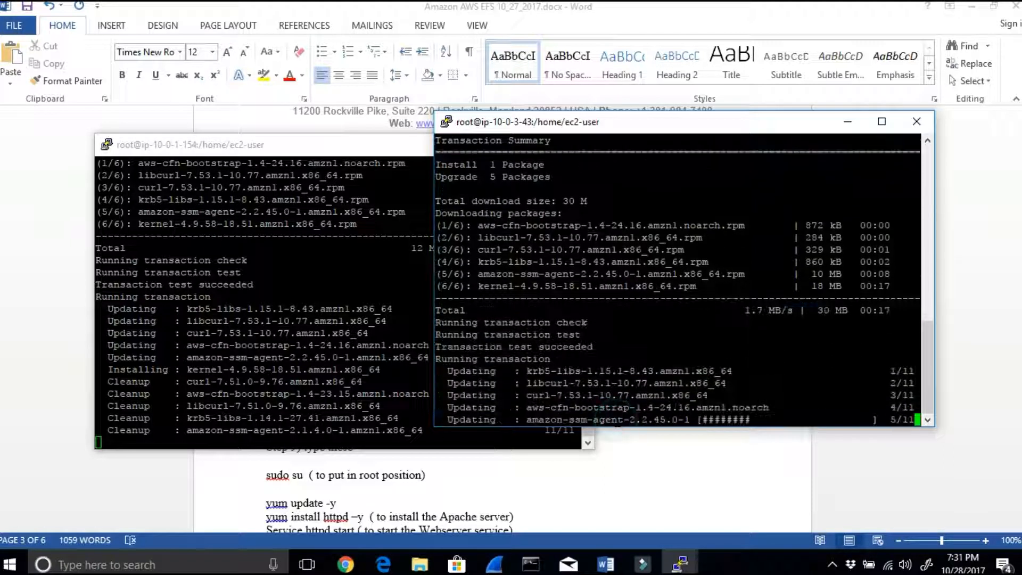
# Step: Install the Apache web server on ip-10-0-1-154 with yum install httpd -y
pyautogui.click(239, 428)
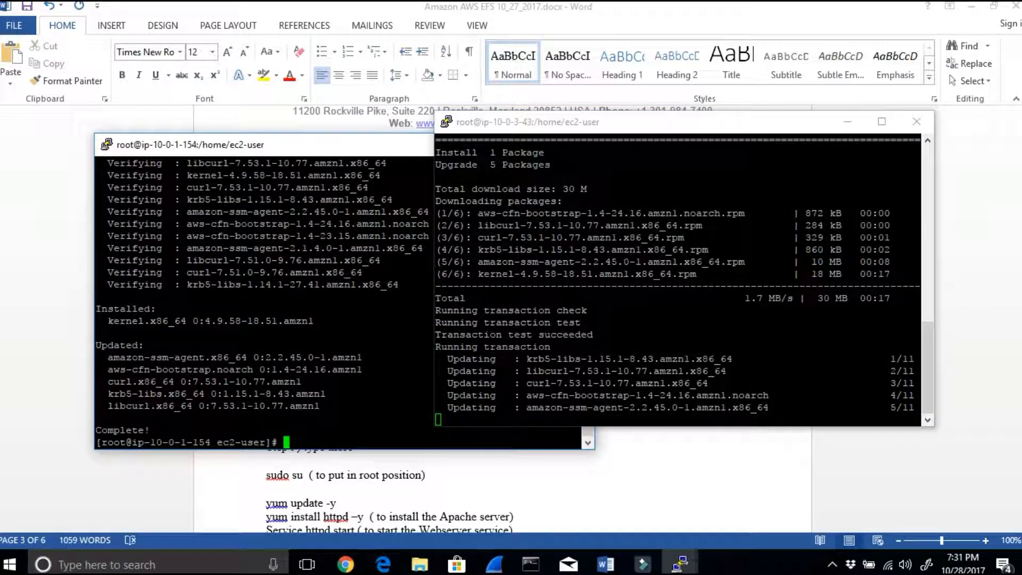
pyautogui.write('yum ')
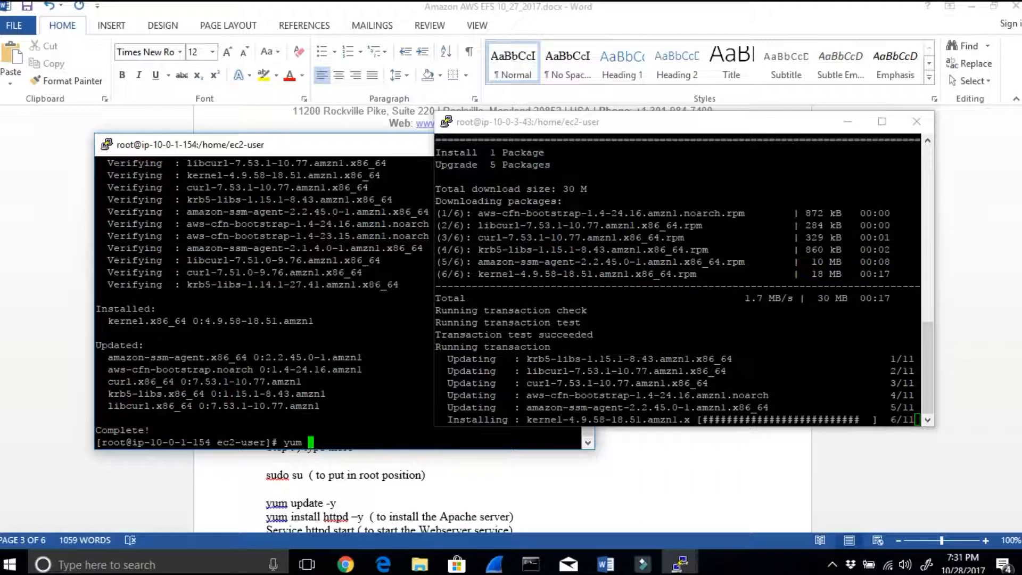
pyautogui.write('install ')
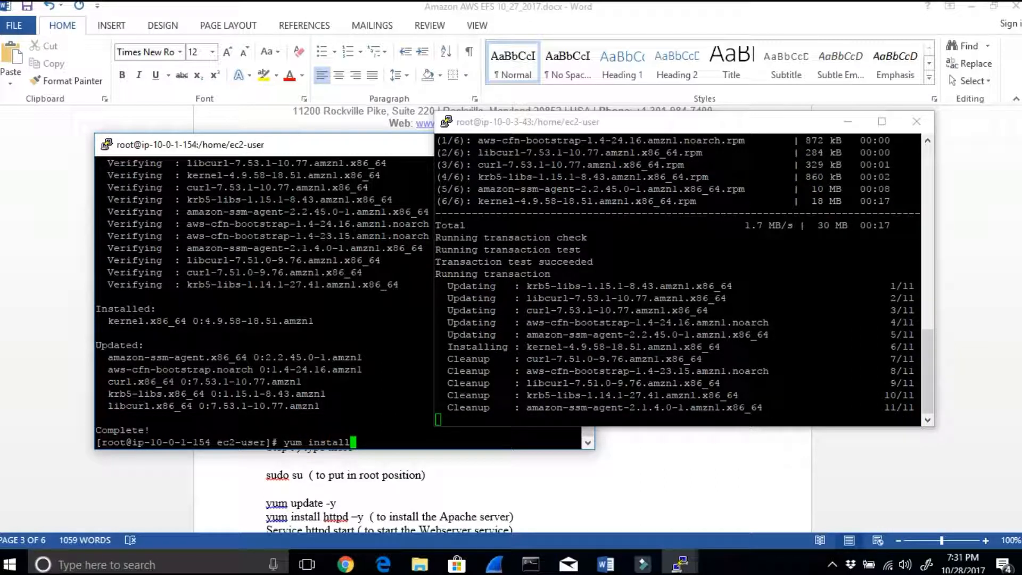
pyautogui.write('httpd -y')
pyautogui.press('Return')
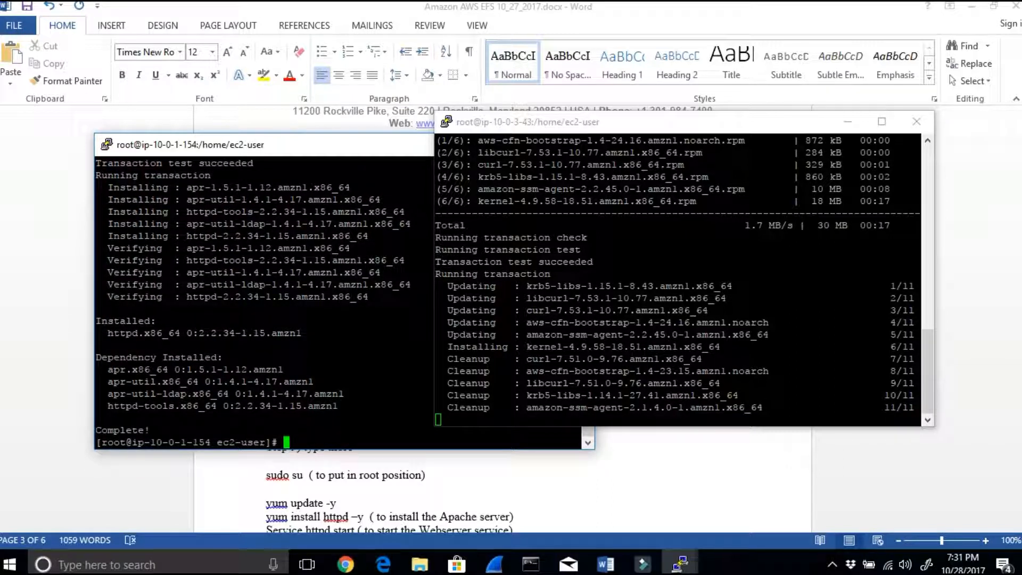
# Step: Start the Apache web server on ip-10-0-1-154 with service httpd start
pyautogui.write('service')
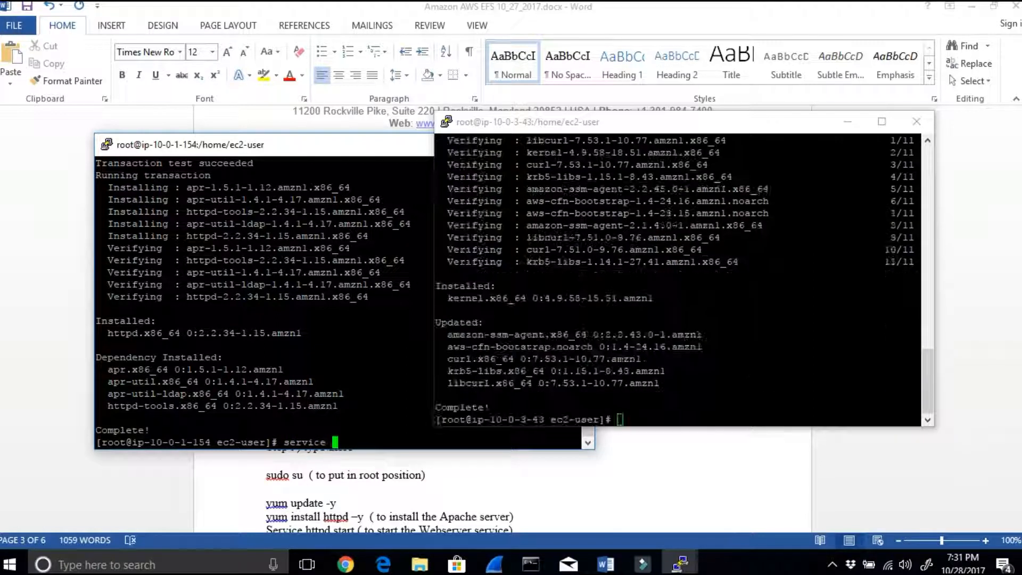
pyautogui.write(' h')
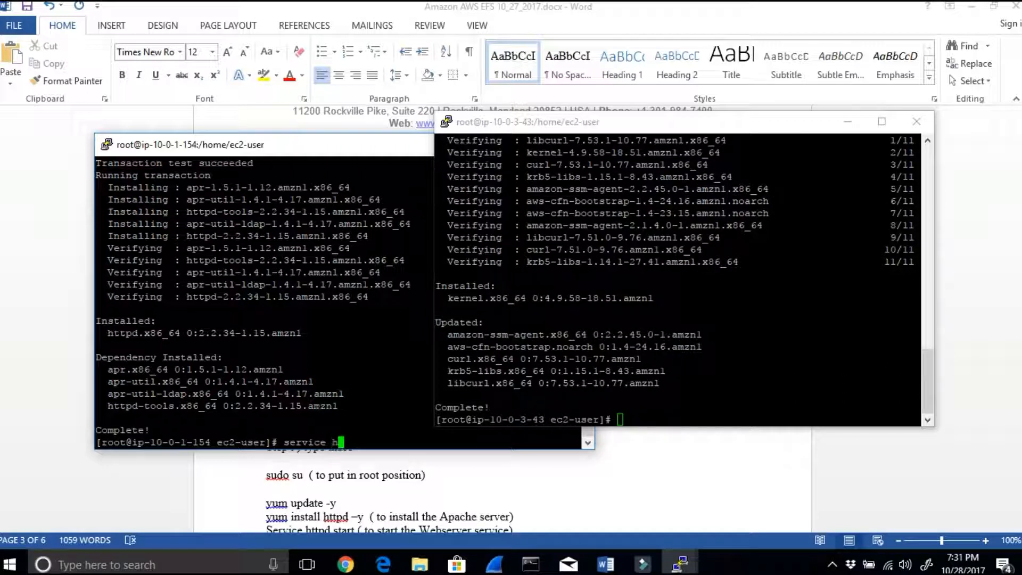
pyautogui.write('ttpd start')
pyautogui.press('Return')
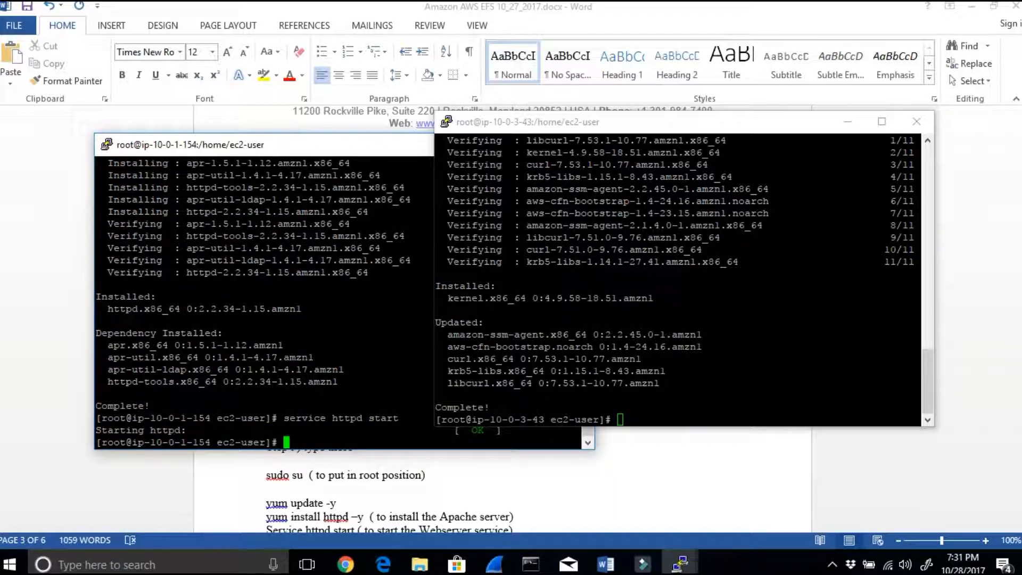
# Step: Bring the ip-10-0-3-43 terminal to the front and install Apache there with yum install httpd -y
pyautogui.moveTo(600, 128); pyautogui.dragTo(616, 108)
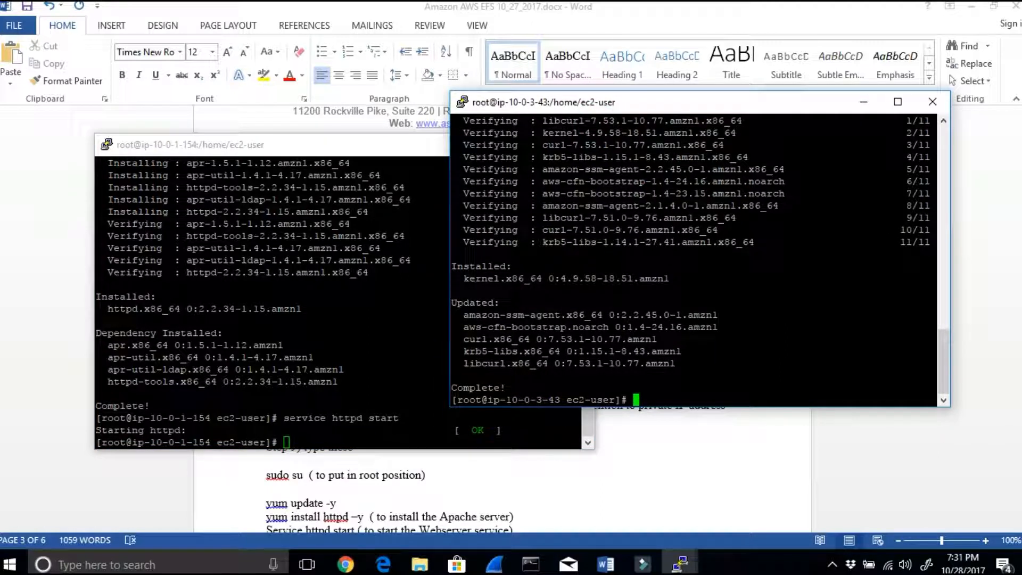
pyautogui.write('yum ins')
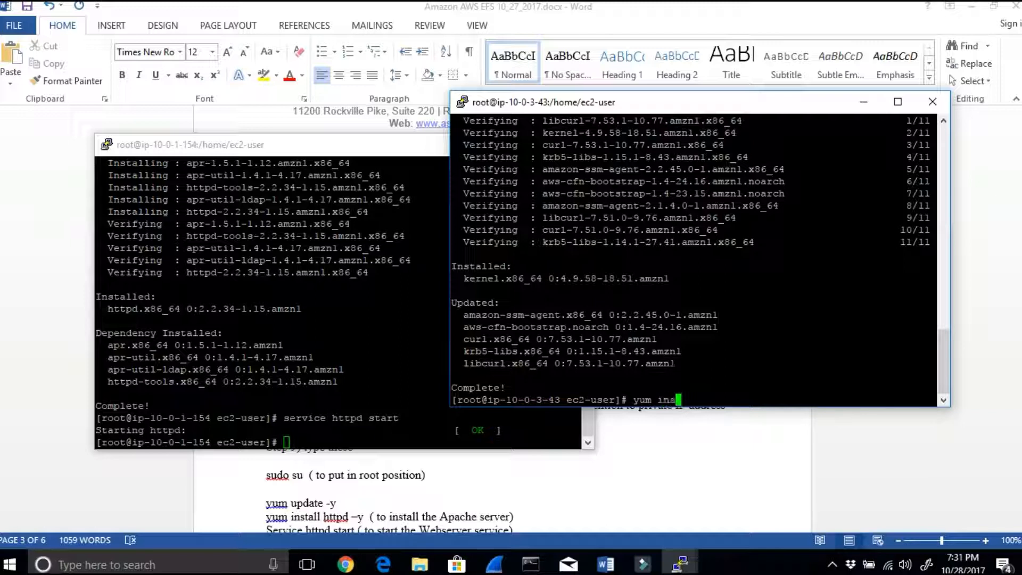
pyautogui.write('tall httpd -y')
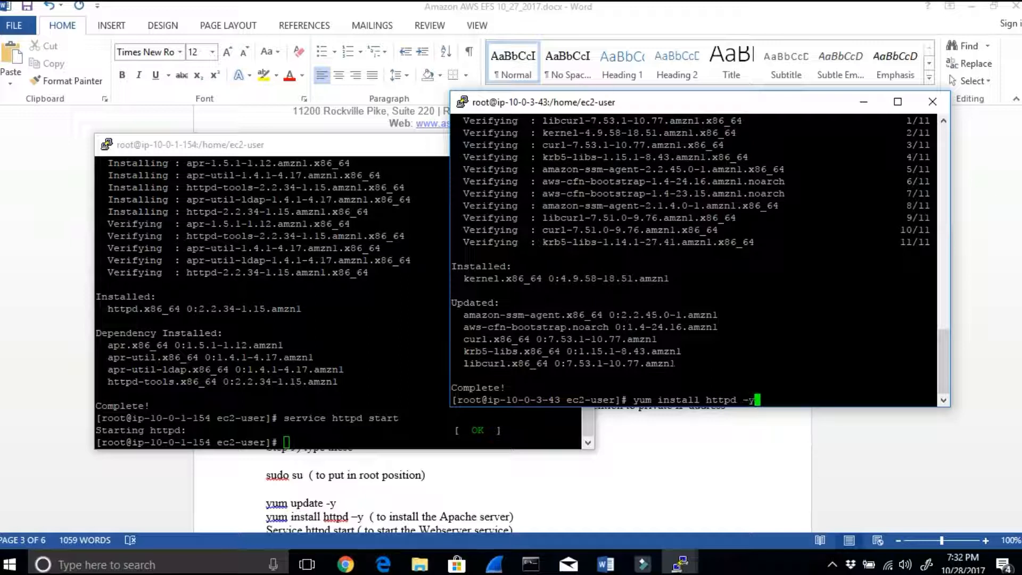
pyautogui.press('Return')
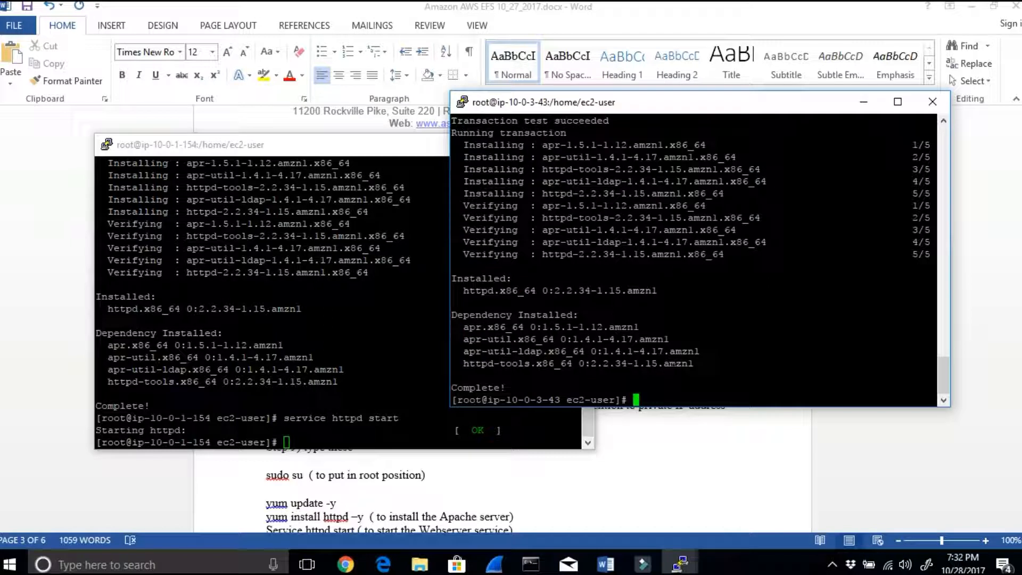
# Step: Start the Apache web server on ip-10-0-3-43 with service httpd start
pyautogui.write('service httpd start')
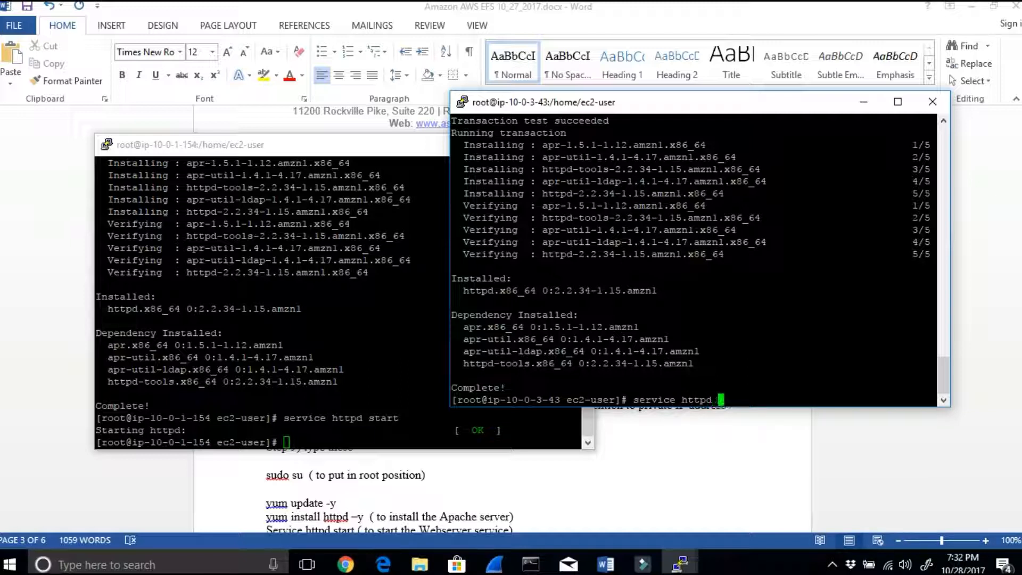
pyautogui.press('Return')
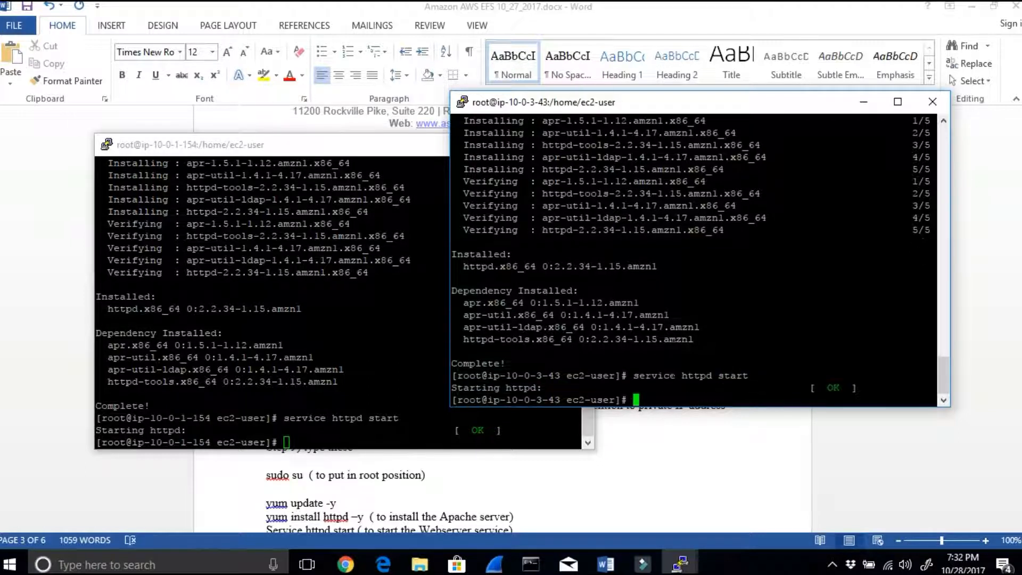
# Step: Highlight the httpd start status on ip-10-0-3-43 and compare the private IPs in both terminal prompts
pyautogui.moveTo(804, 387); pyautogui.dragTo(857, 387)
pyautogui.moveTo(241, 443); pyautogui.dragTo(144, 443)
pyautogui.click(645, 392)
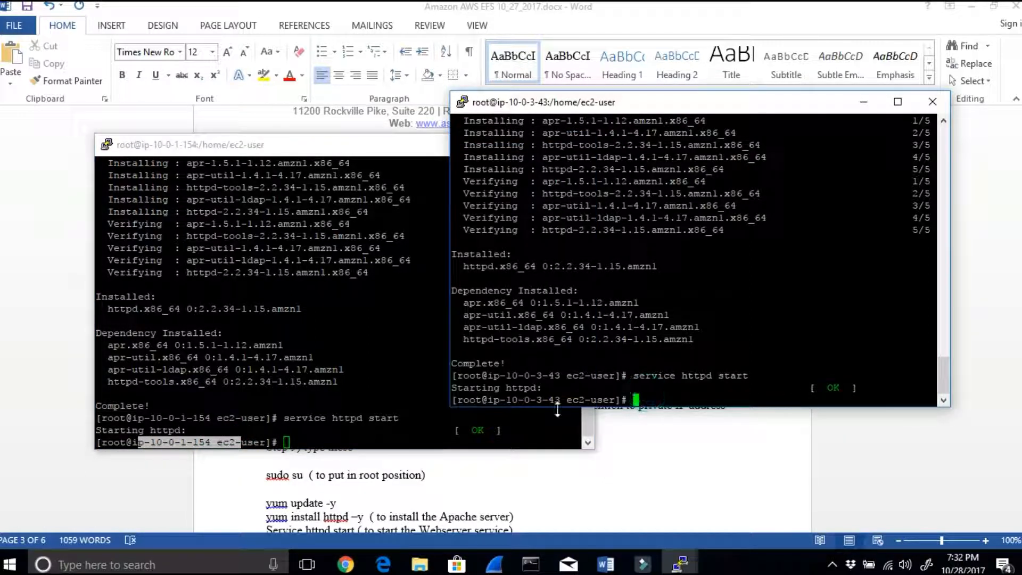
pyautogui.moveTo(573, 401); pyautogui.dragTo(508, 400)
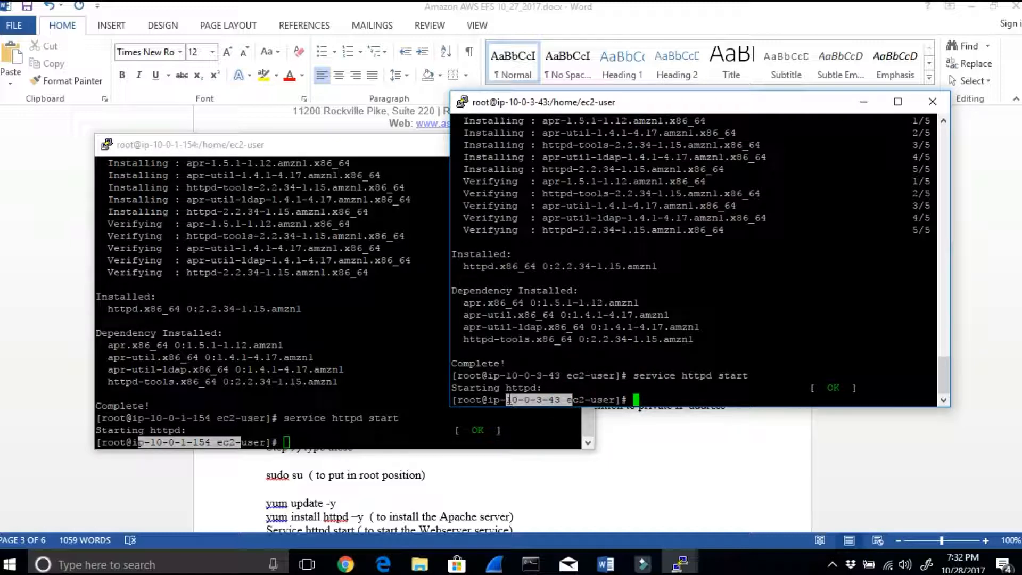
pyautogui.moveTo(295, 442); pyautogui.dragTo(138, 443)
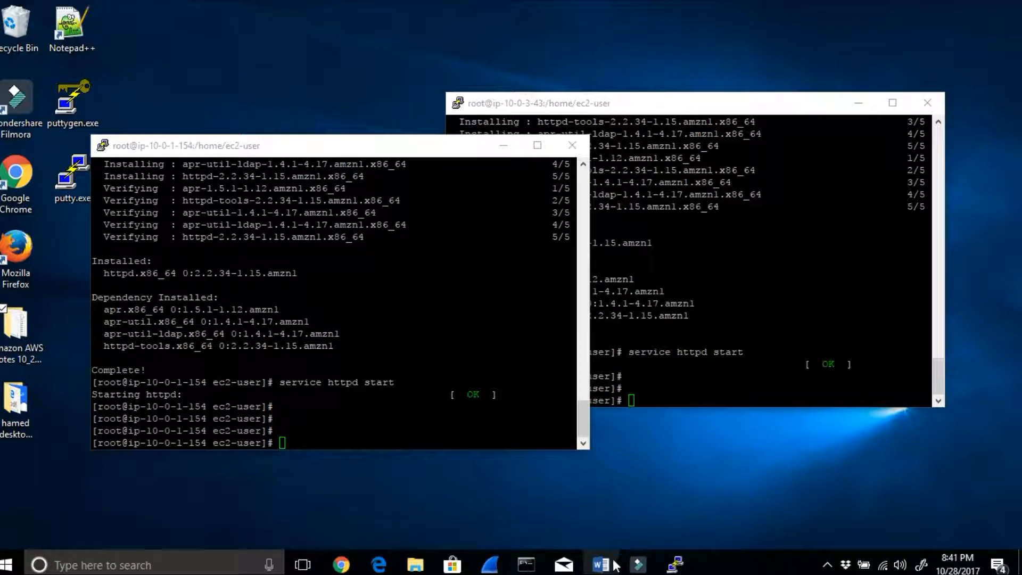
# Step: Switch to the Word notes and review the httpd start line and Step 10, highlighting cd /var/www/html
pyautogui.click(602, 565)
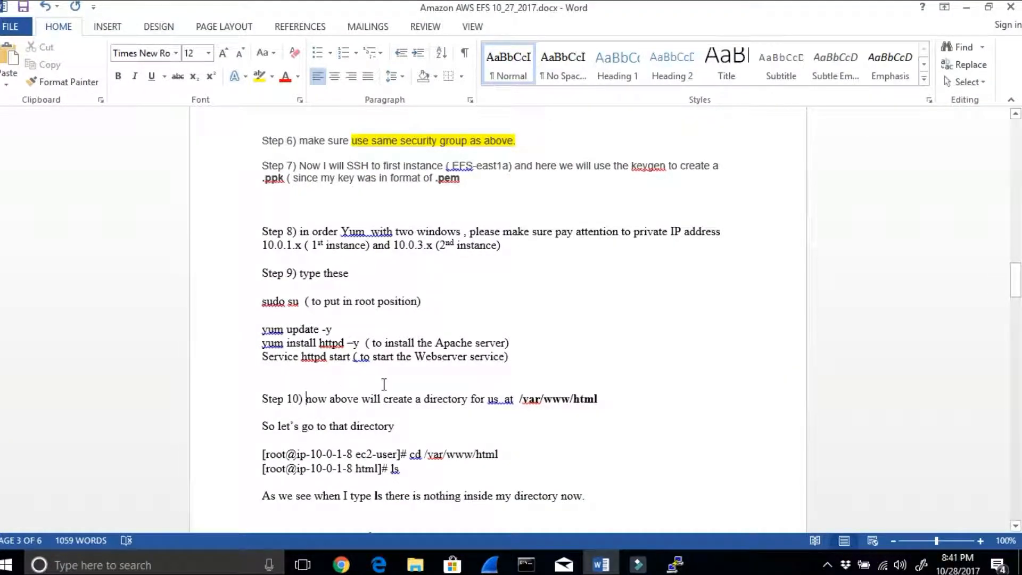
pyautogui.moveTo(353, 358); pyautogui.dragTo(508, 358)
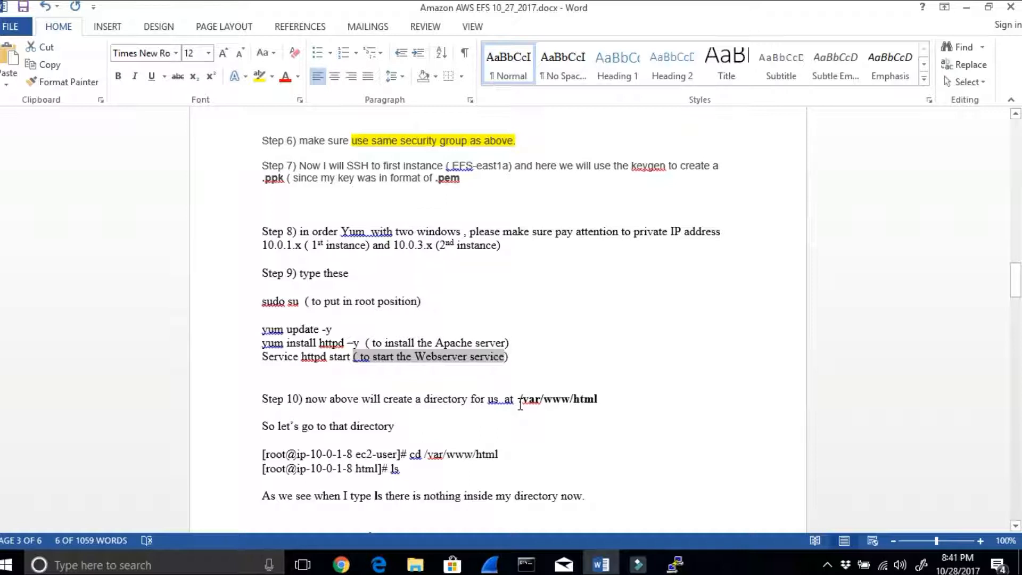
pyautogui.moveTo(520, 399); pyautogui.dragTo(602, 397)
pyautogui.click(418, 431)
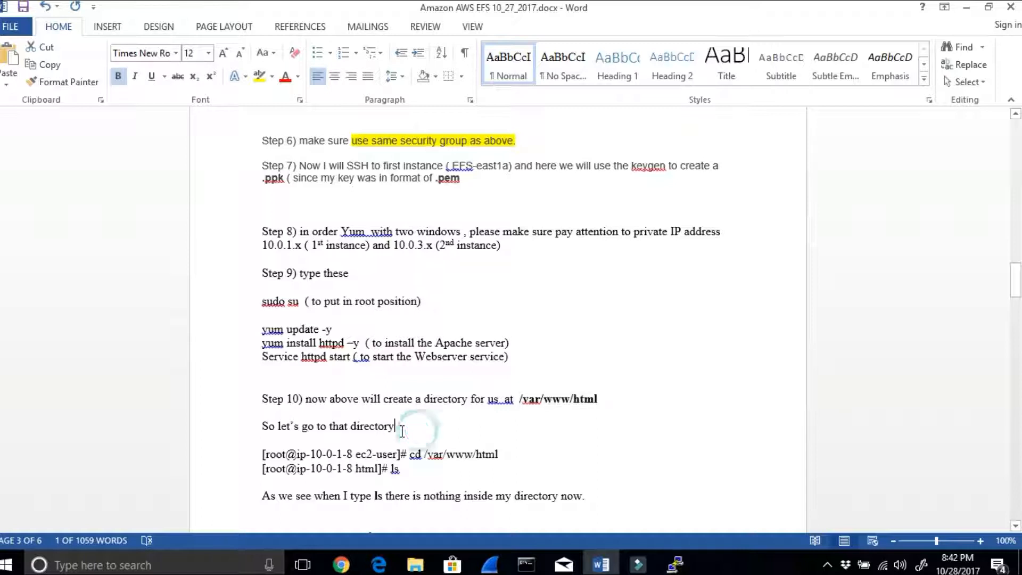
pyautogui.moveTo(410, 453); pyautogui.dragTo(522, 450)
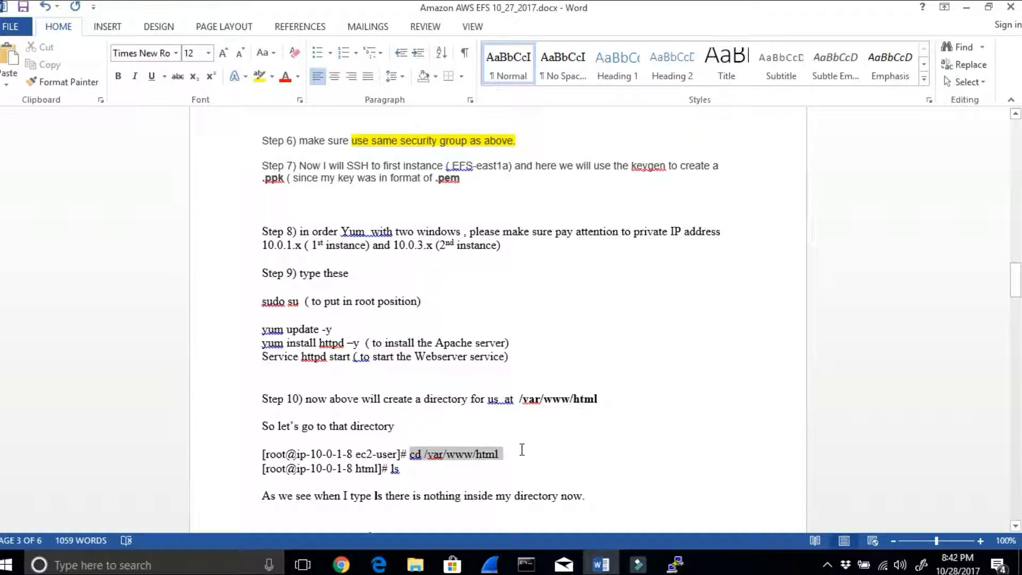
# Step: Restore the Word notes to a smaller window beside the terminals, showing the Step 10 commands
pyautogui.click(675, 563)
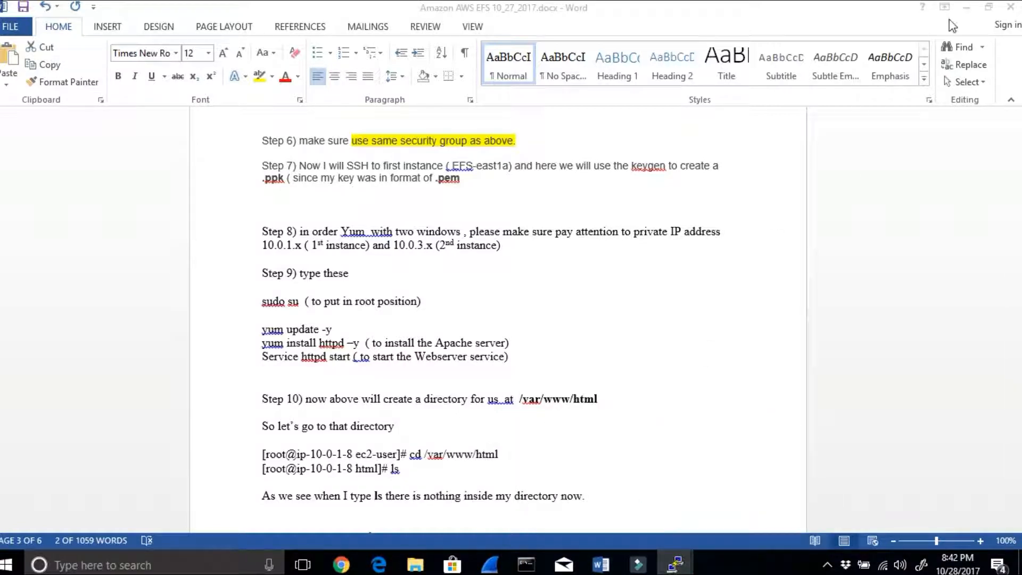
pyautogui.click(965, 8)
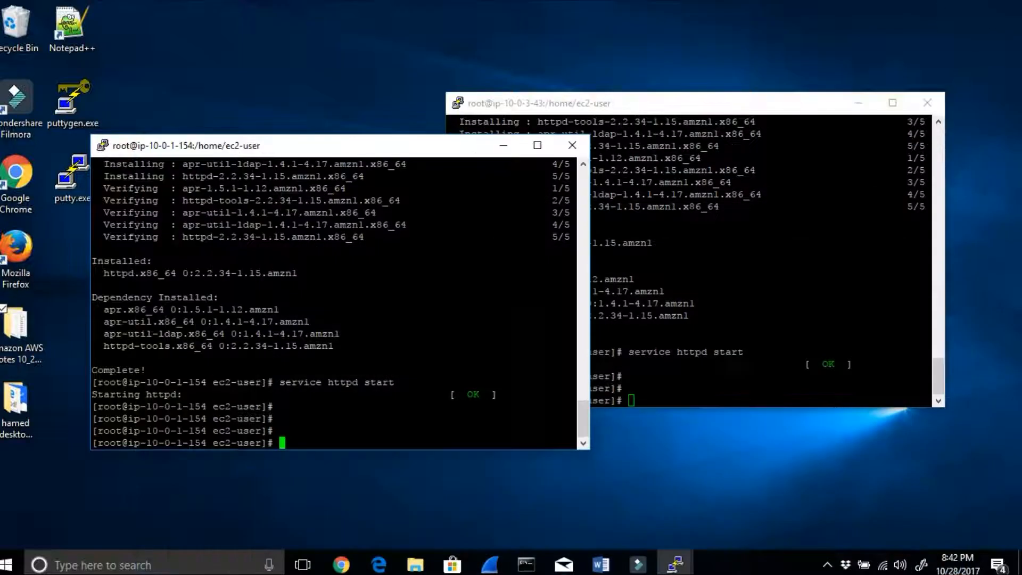
pyautogui.click(600, 564)
pyautogui.click(989, 7)
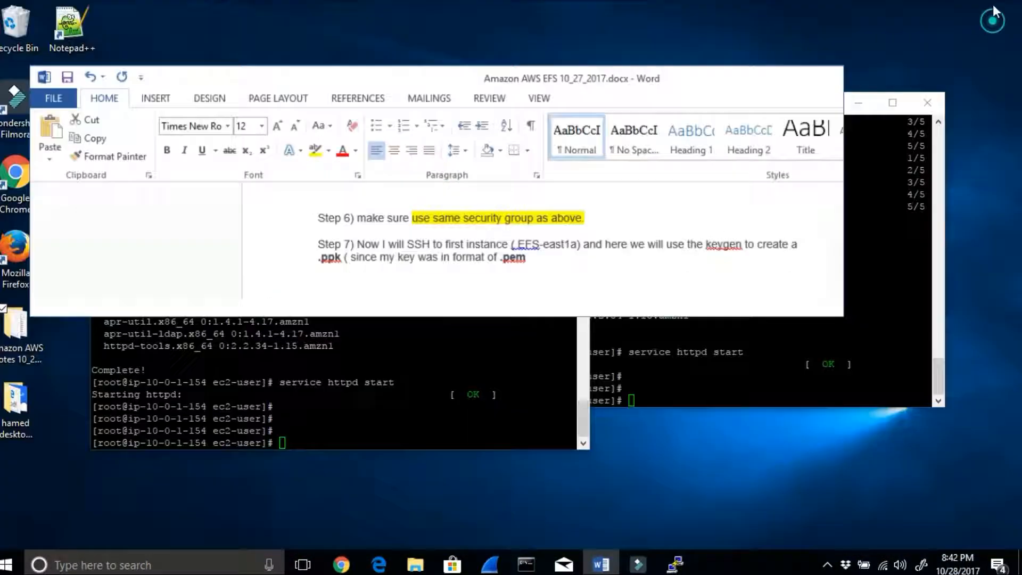
pyautogui.scroll(-10, 684, 239)
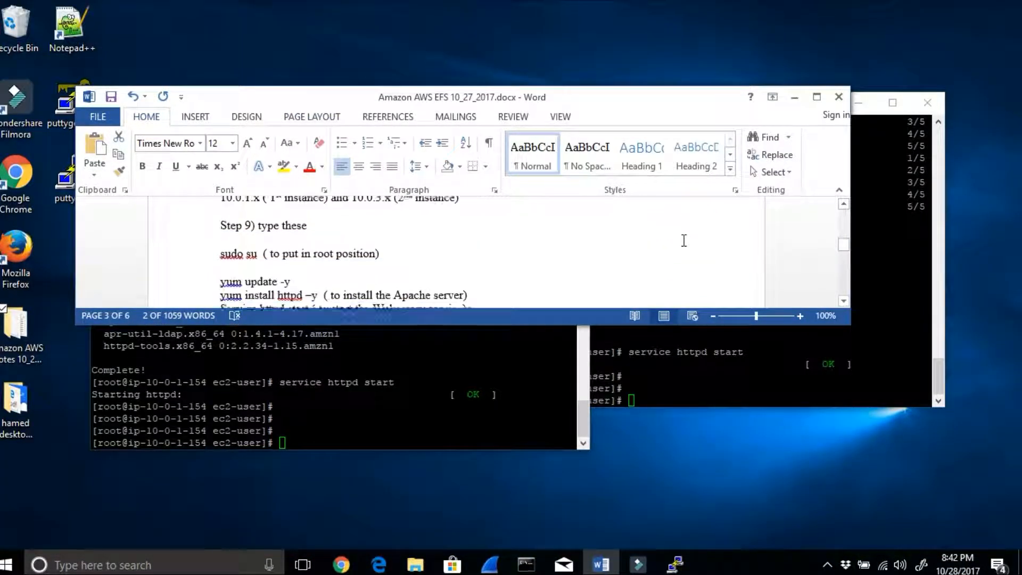
pyautogui.scroll(-1, 679, 237)
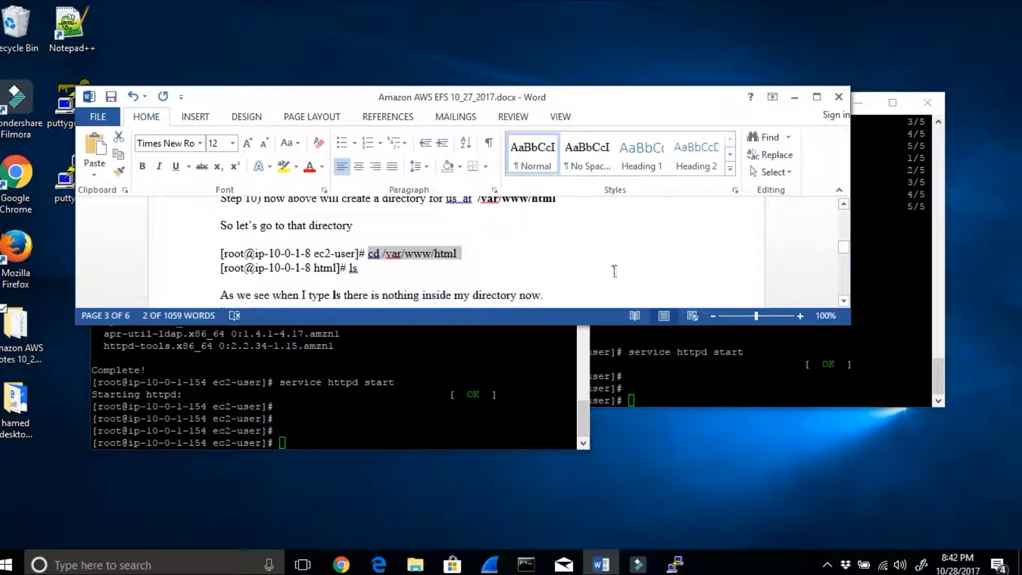
# Step: Change to the /var/www/html directory on ip-10-0-1-154 and highlight html in the new prompt
pyautogui.click(312, 435)
pyautogui.write('cd')
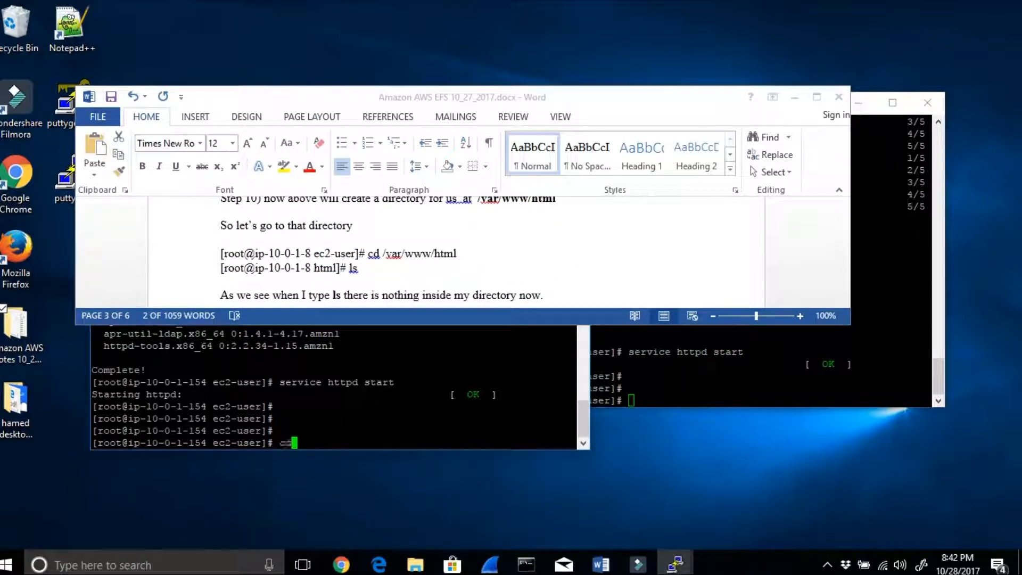
pyautogui.write(' /var/www/ht')
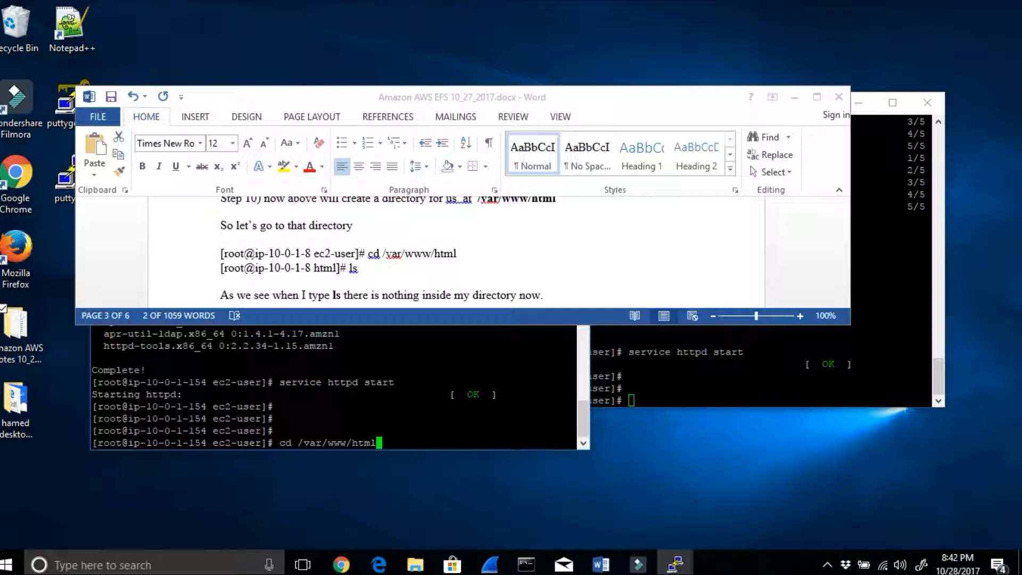
pyautogui.write('ml')
pyautogui.press('Return')
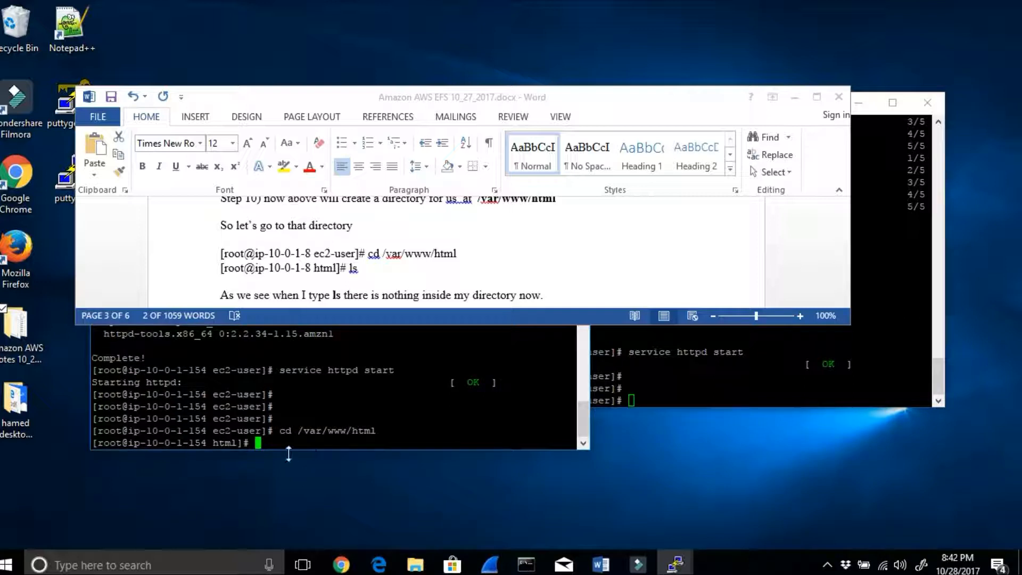
pyautogui.moveTo(258, 444); pyautogui.dragTo(208, 443)
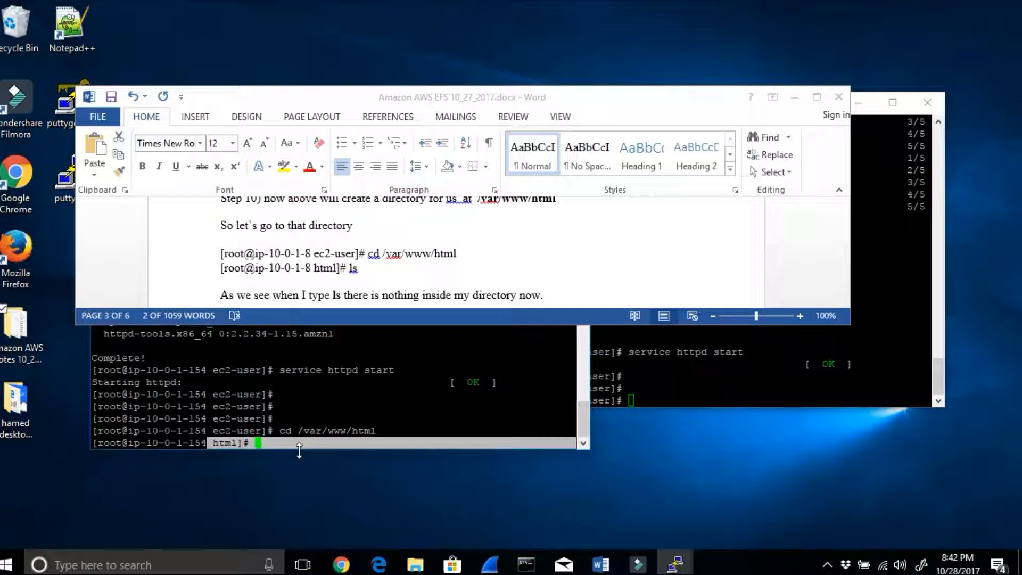
# Step: List the contents of the html directory on ip-10-0-1-154 and highlight the cd /var/www/html line
pyautogui.write('ls')
pyautogui.press('Return')
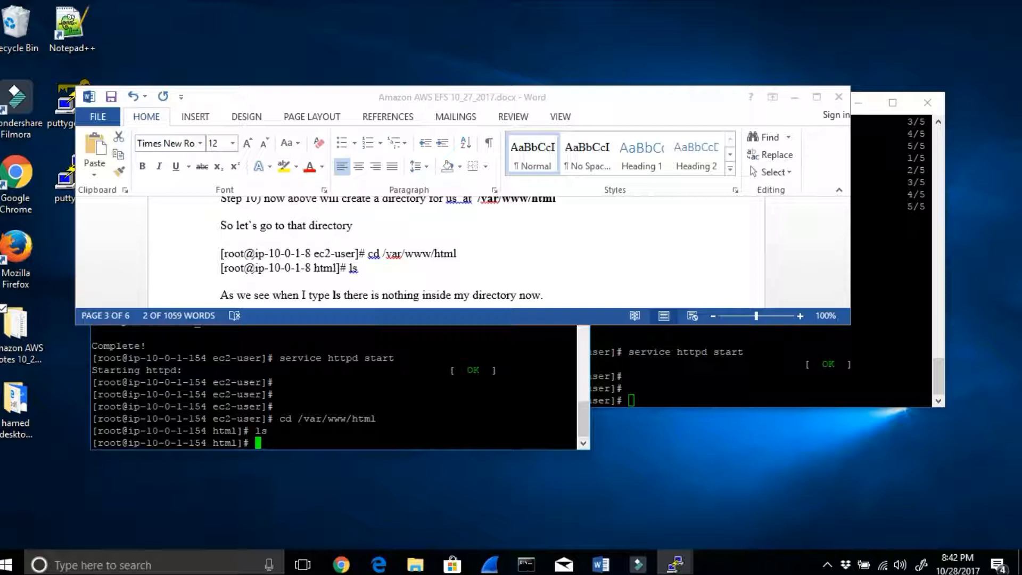
pyautogui.moveTo(383, 418); pyautogui.dragTo(233, 418)
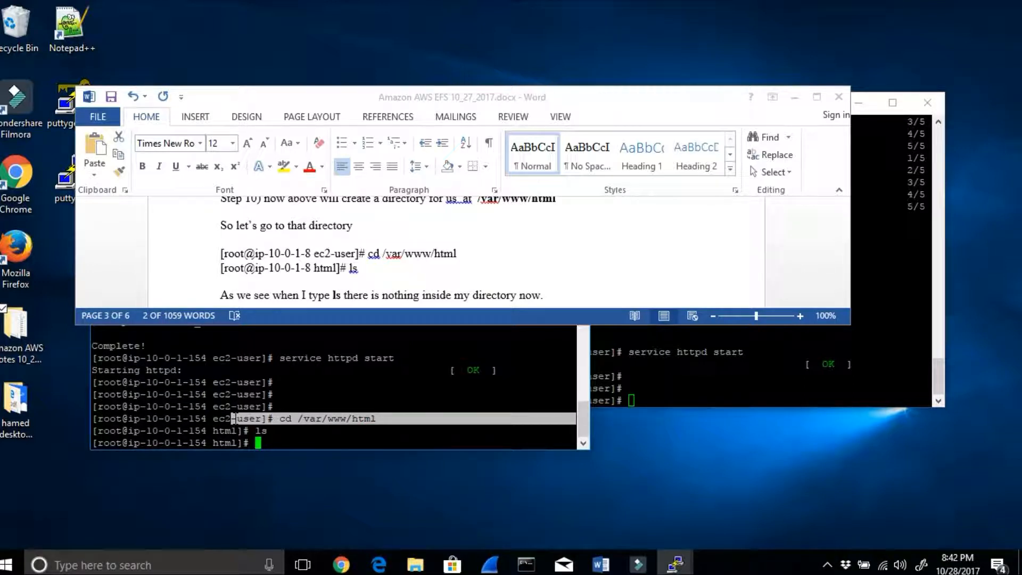
# Step: Enlarge the Word notes, review Steps 11 and 12, and bring up the ip-10-0-3-43 terminal
pyautogui.moveTo(341, 324); pyautogui.dragTo(365, 410)
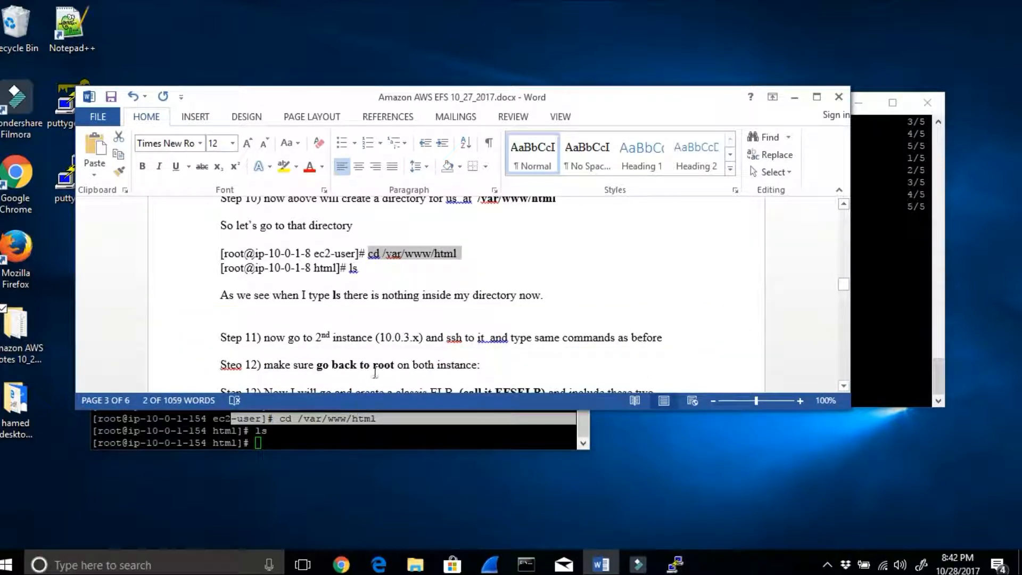
pyautogui.scroll(-1, 376, 371)
pyautogui.scroll(-1, 375, 371)
pyautogui.click(338, 261)
pyautogui.moveTo(363, 261); pyautogui.dragTo(446, 265)
pyautogui.click(891, 326)
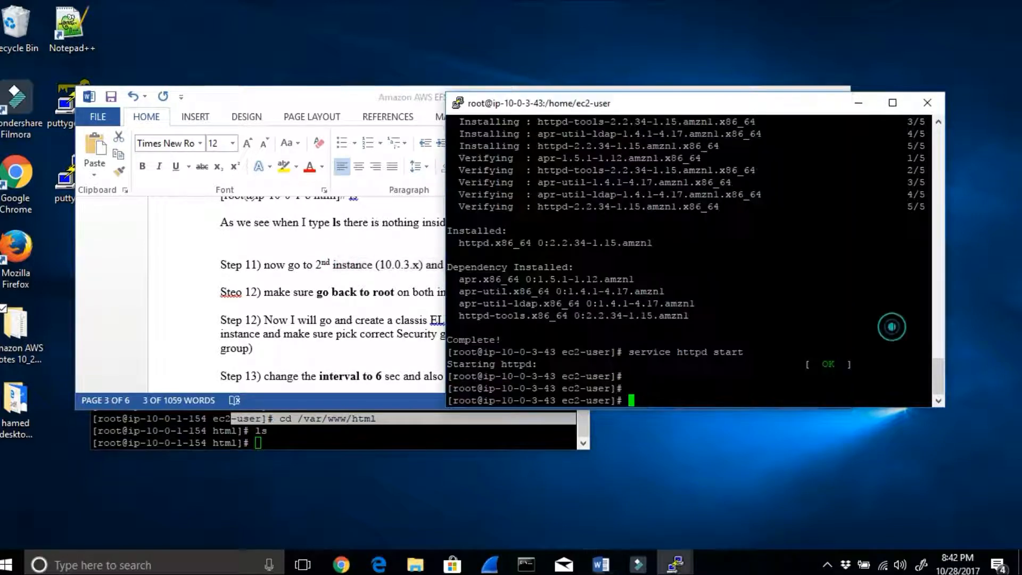
# Step: Return to the Word notes and review the classic ELB instructions in Step 12 and the health check settings in Step 13
pyautogui.hotkey('alt', 'Tab')
pyautogui.moveTo(319, 320)
pyautogui.mouseDown()
pyautogui.moveTo(529, 316)
pyautogui.moveTo(636, 321)
pyautogui.moveTo(640, 333)
pyautogui.mouseUp()
pyautogui.click(482, 376)
pyautogui.moveTo(399, 334); pyautogui.dragTo(615, 350)
pyautogui.click(629, 339)
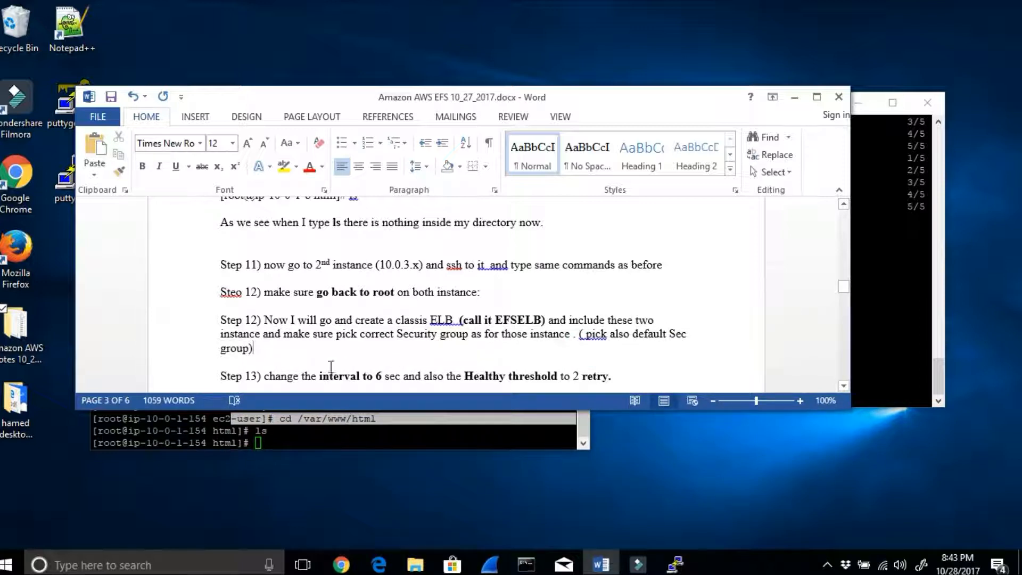
pyautogui.moveTo(307, 376); pyautogui.dragTo(385, 377)
pyautogui.scroll(-1, 470, 365)
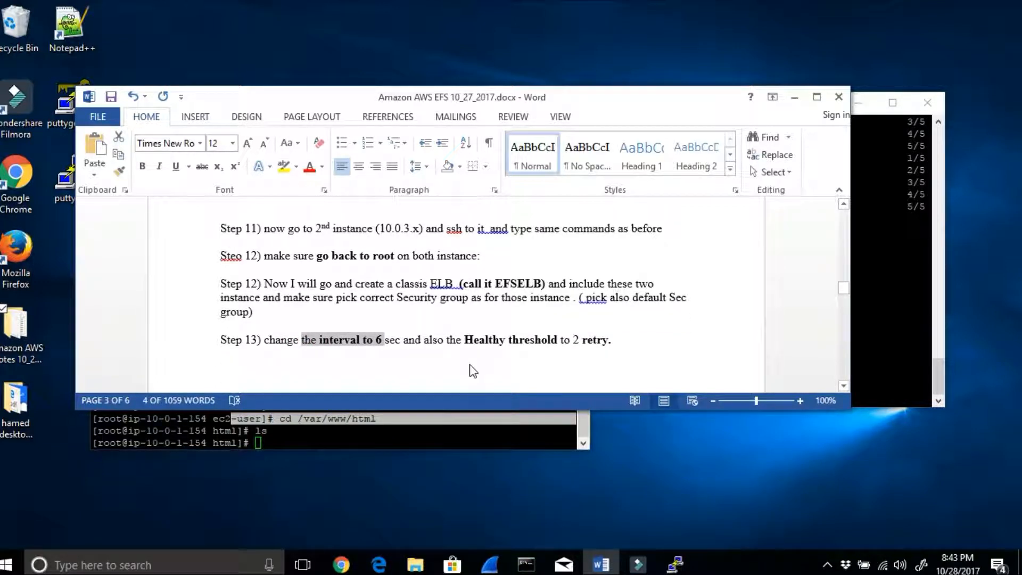
pyautogui.scroll(-5, 473, 371)
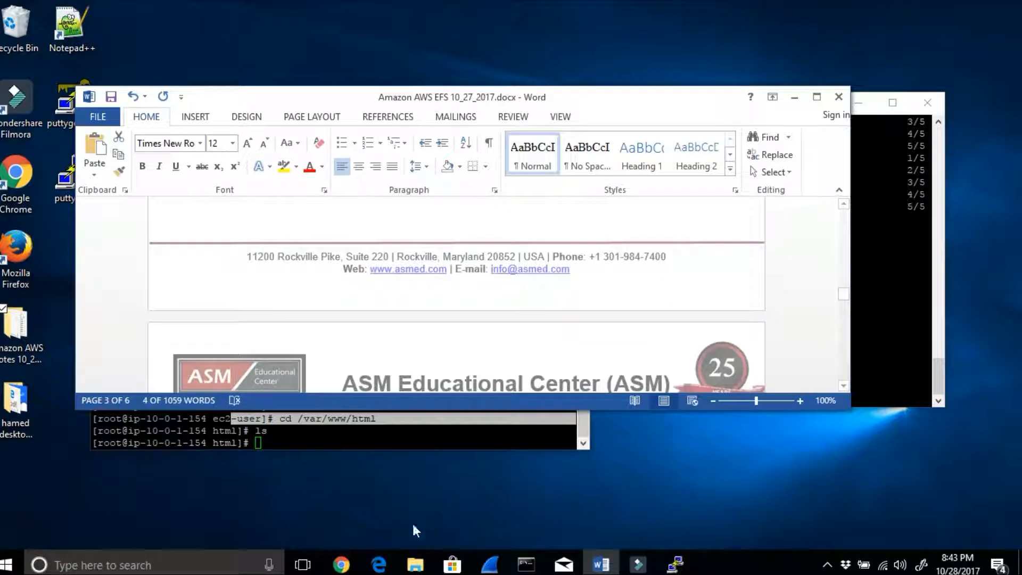
# Step: Switch to the EC2 console in Chrome and minimize the Word notes and PuTTY terminals covering it
pyautogui.click(341, 565)
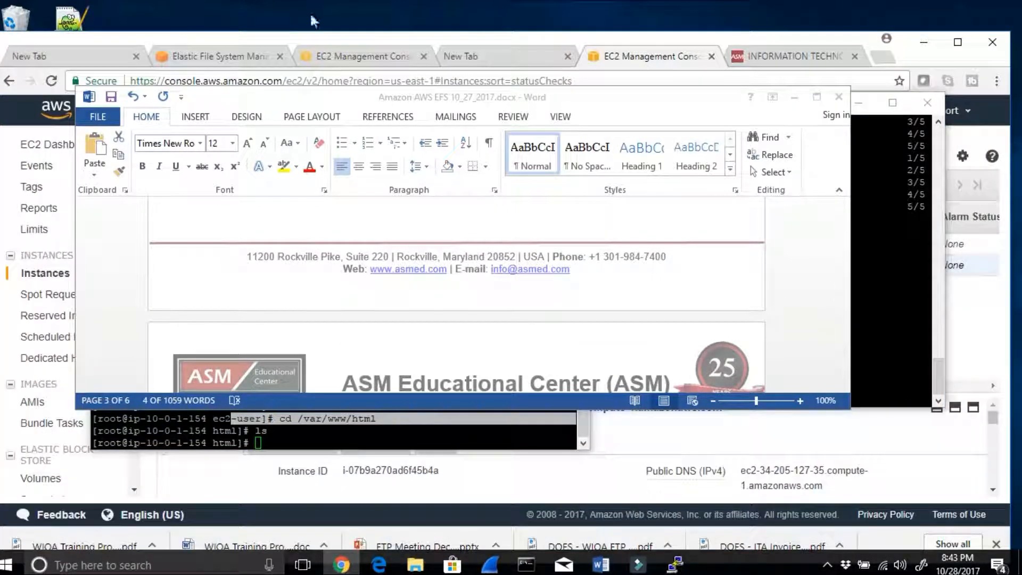
pyautogui.click(868, 107)
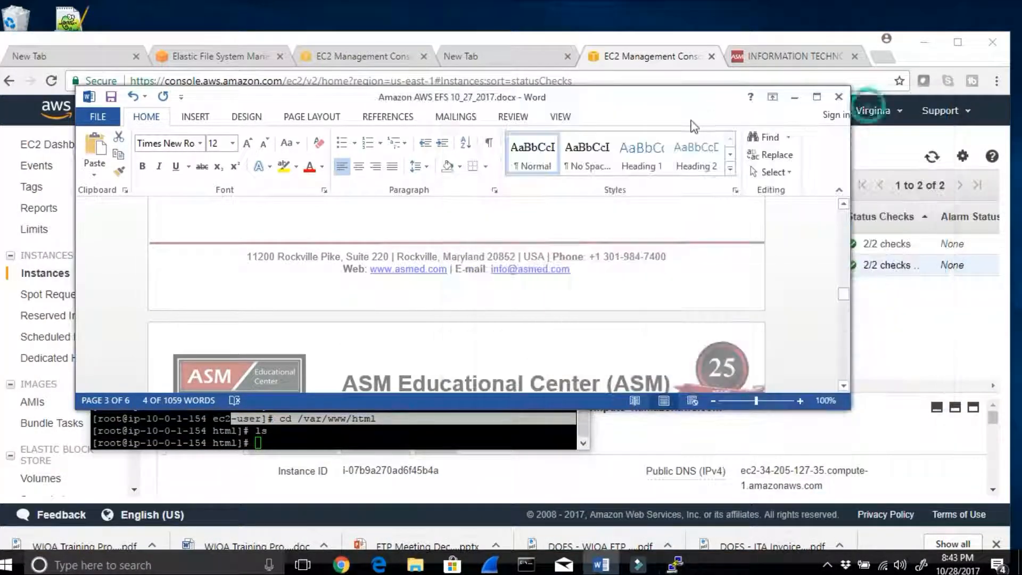
pyautogui.moveTo(662, 109); pyautogui.dragTo(766, 263)
pyautogui.click(897, 252)
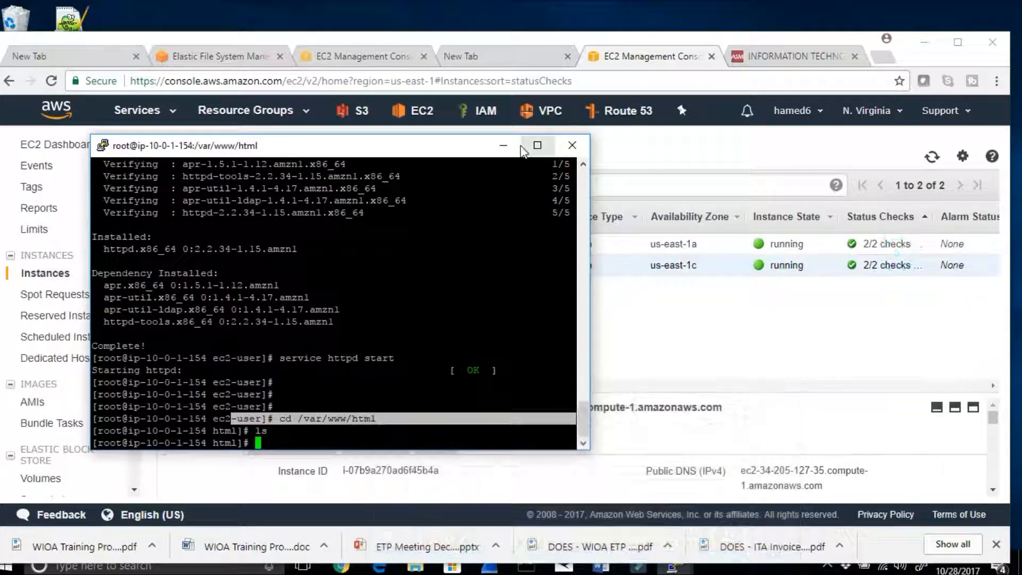
pyautogui.click(503, 145)
# Step: Go to the EC2 load balancers and start creating a Classic Load Balancer
pyautogui.moveTo(134, 239); pyautogui.dragTo(139, 342)
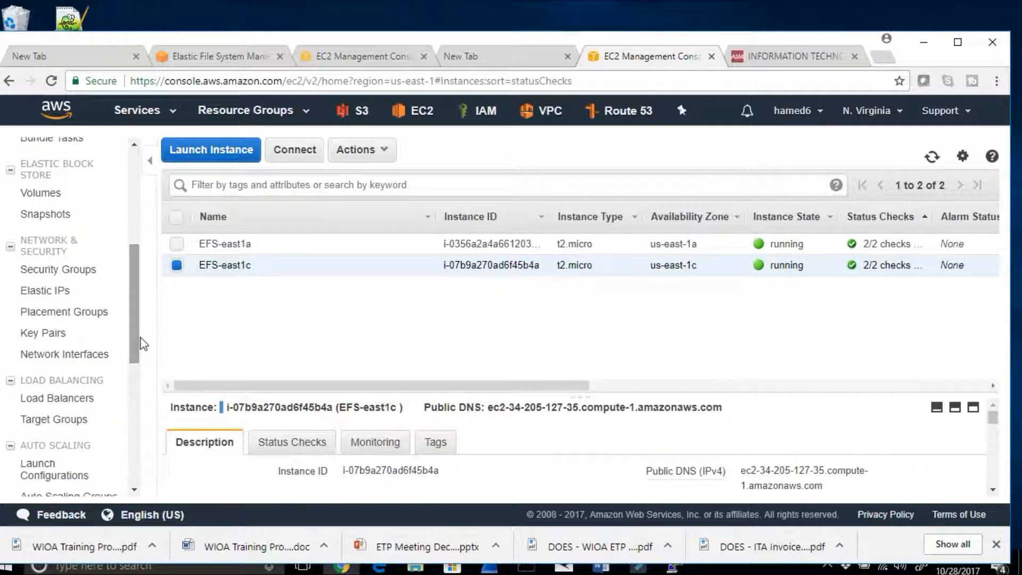
pyautogui.click(38, 399)
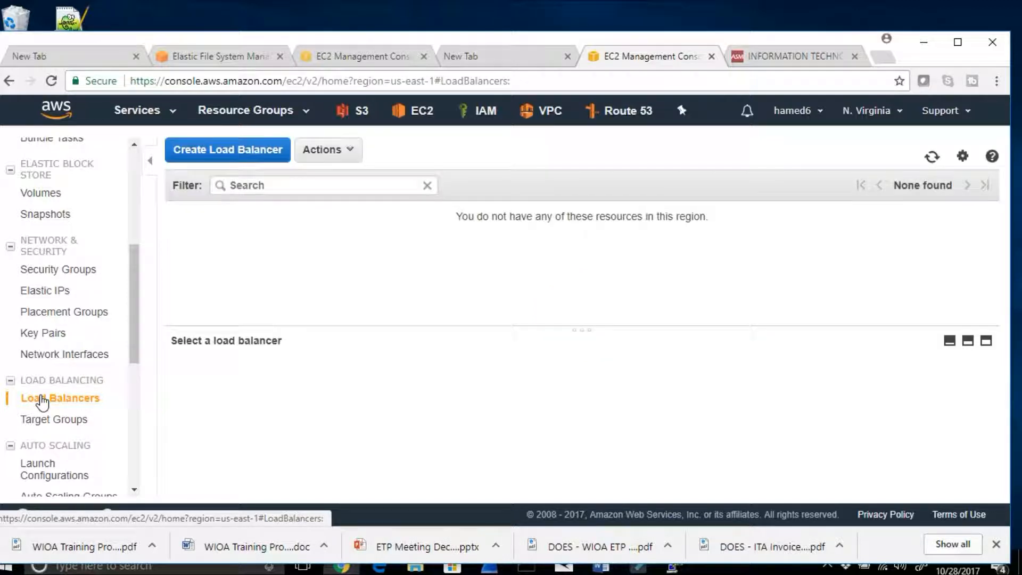
pyautogui.click(240, 146)
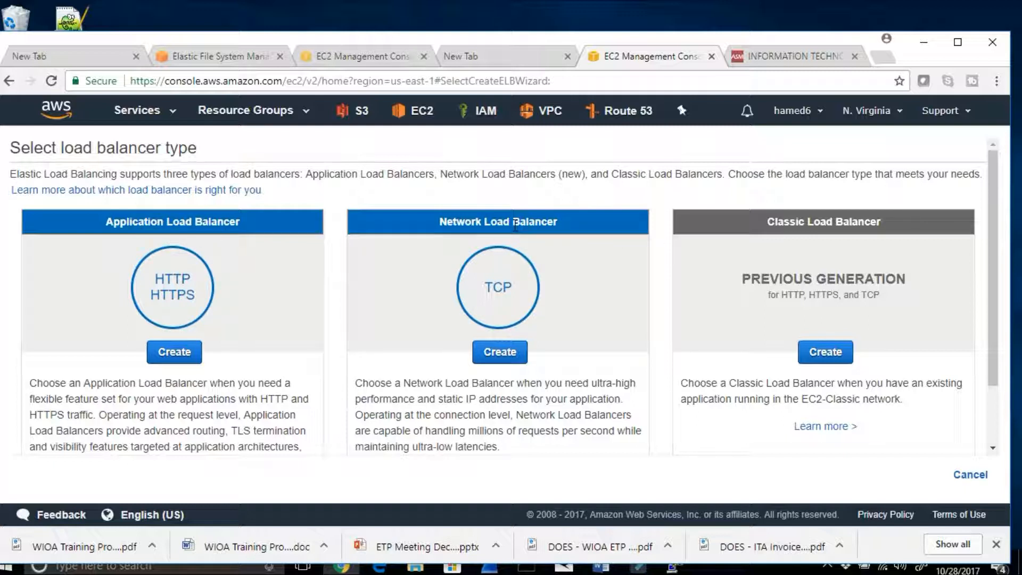
pyautogui.click(814, 351)
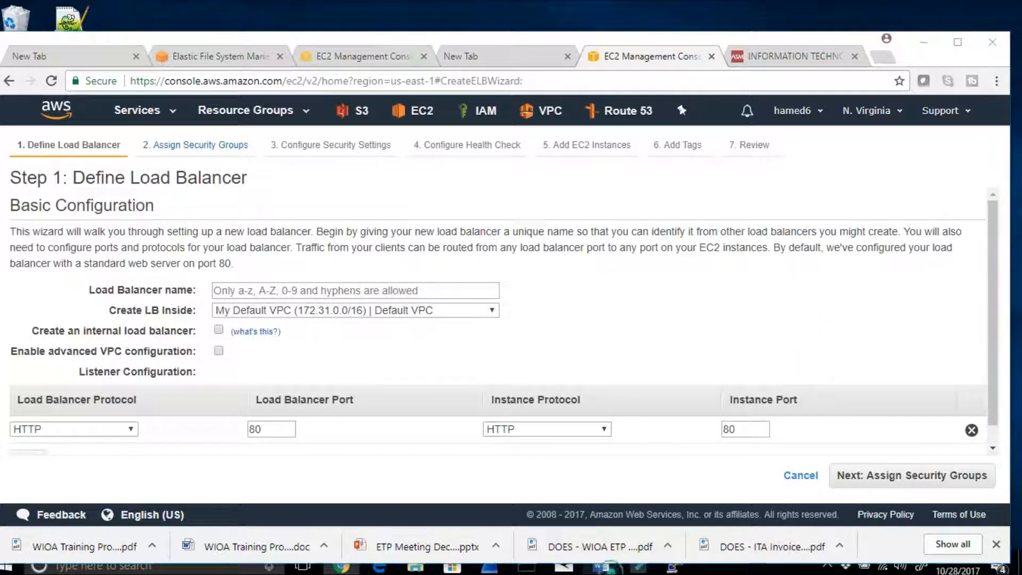
# Step: Check the load balancer name in Step 12 of the Word notes, highlight EFSELB, and minimize Word again
pyautogui.click(602, 564)
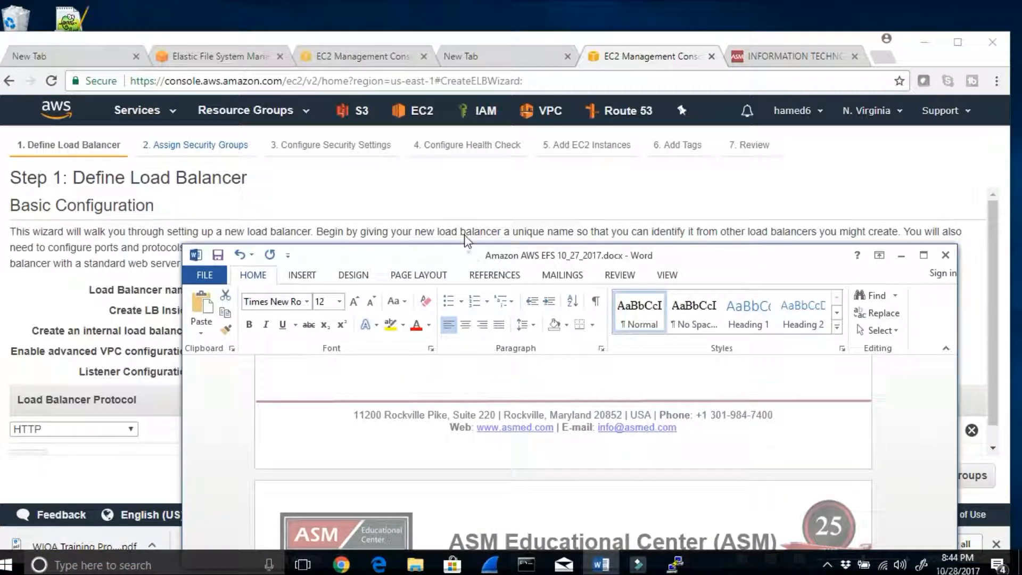
pyautogui.moveTo(470, 266); pyautogui.dragTo(431, 40)
pyautogui.scroll(-7, 507, 233)
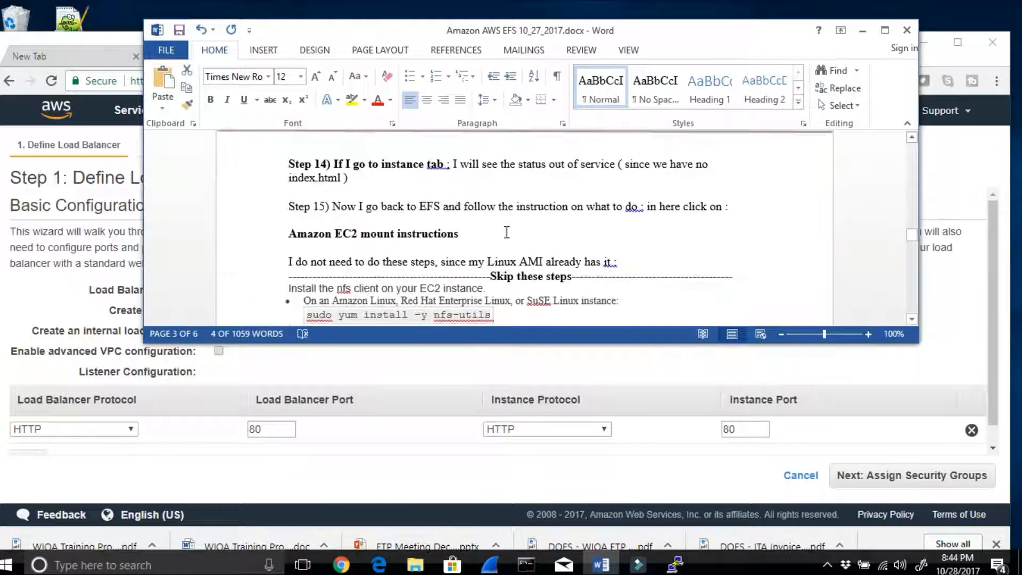
pyautogui.scroll(2, 507, 233)
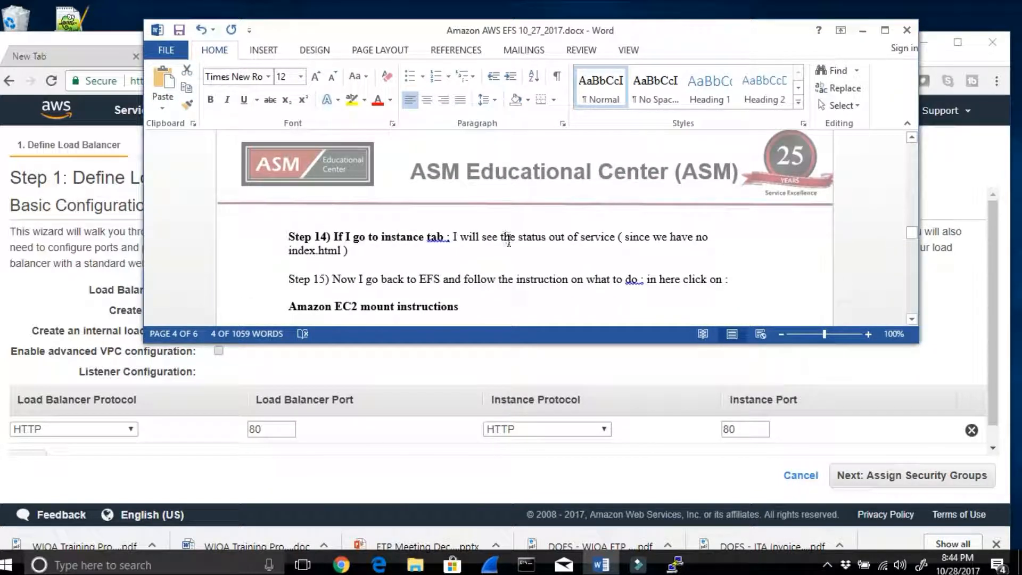
pyautogui.scroll(5, 509, 240)
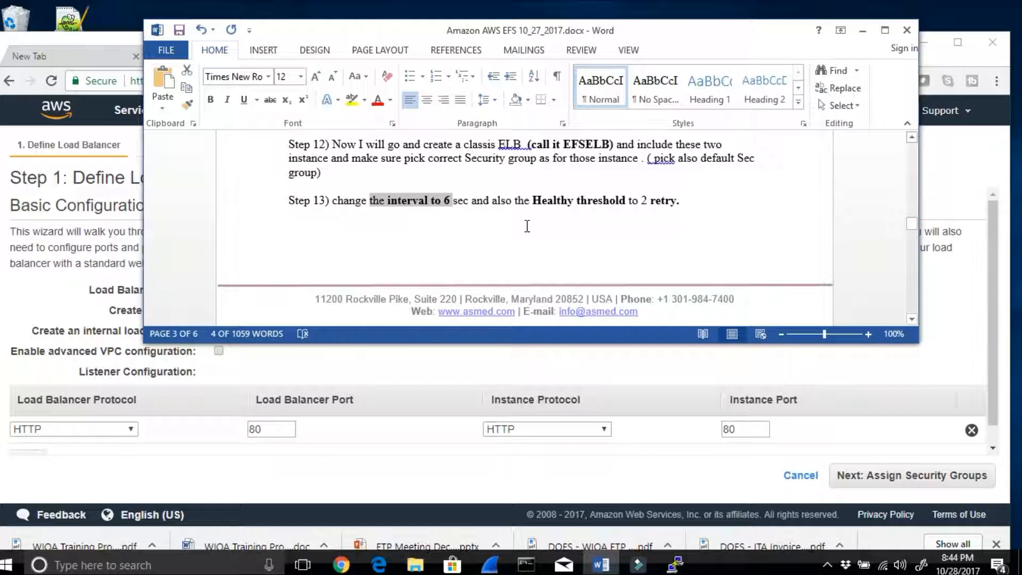
pyautogui.scroll(3, 527, 226)
pyautogui.moveTo(565, 214); pyautogui.dragTo(612, 214)
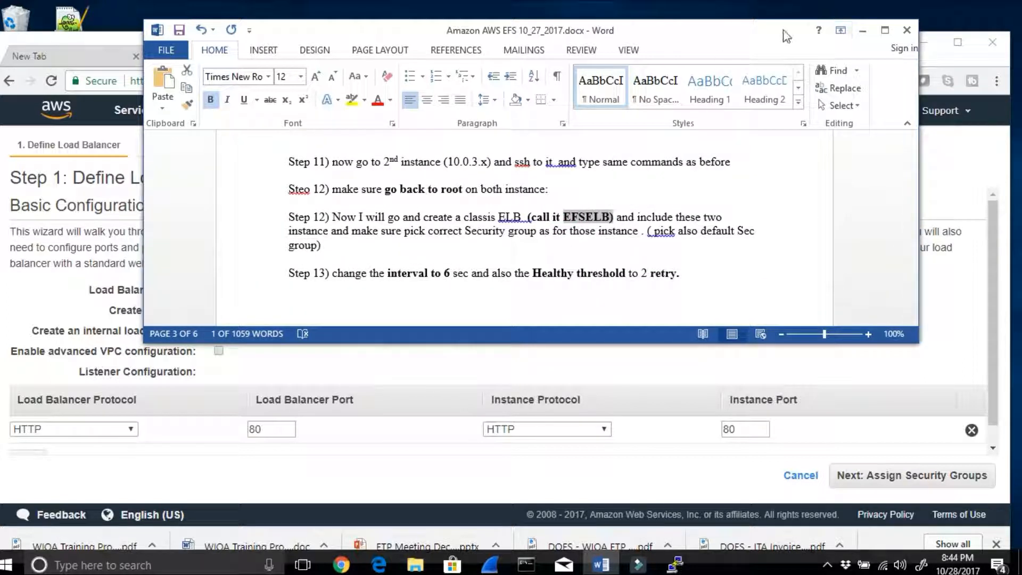
pyautogui.moveTo(787, 33); pyautogui.dragTo(803, 90)
pyautogui.click(877, 88)
# Step: Name the load balancer EFSELB and place it inside vpc-6eb35216 (10.0.0.0/16), VA-VPC1
pyautogui.click(255, 287)
pyautogui.write('EFSELB')
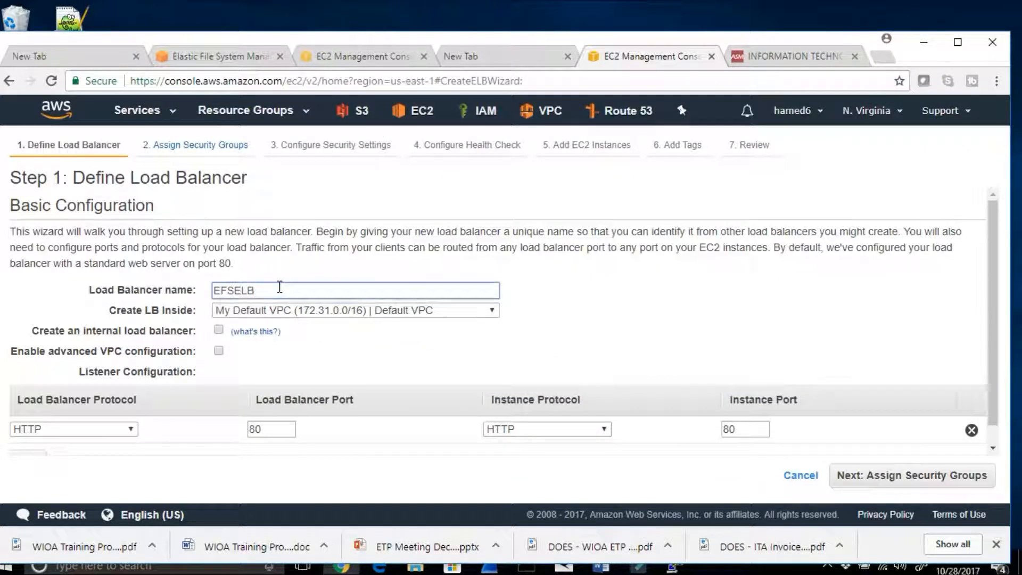
pyautogui.click(318, 311)
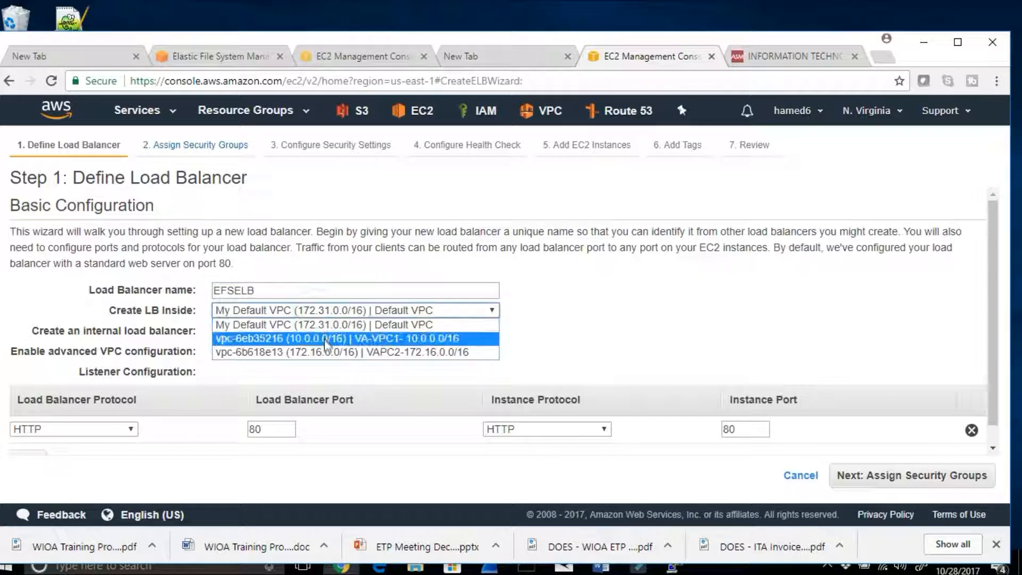
pyautogui.click(324, 340)
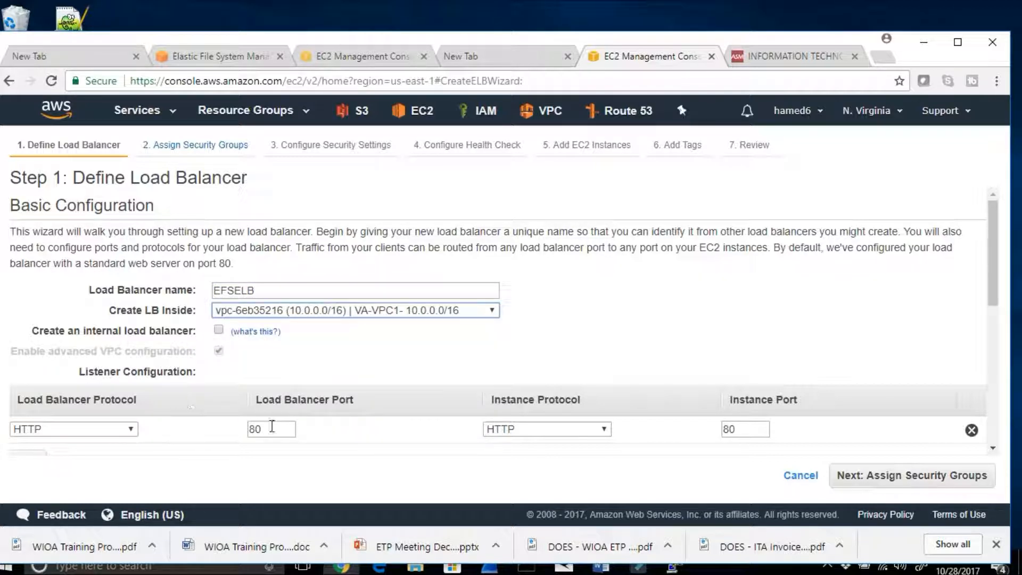
# Step: Compare the available subnets and add public subnets 10.0.1.0/24 in us-east-1a and 10.0.3.0/24 in us-east-1c to the load balancer
pyautogui.scroll(-4, 272, 429)
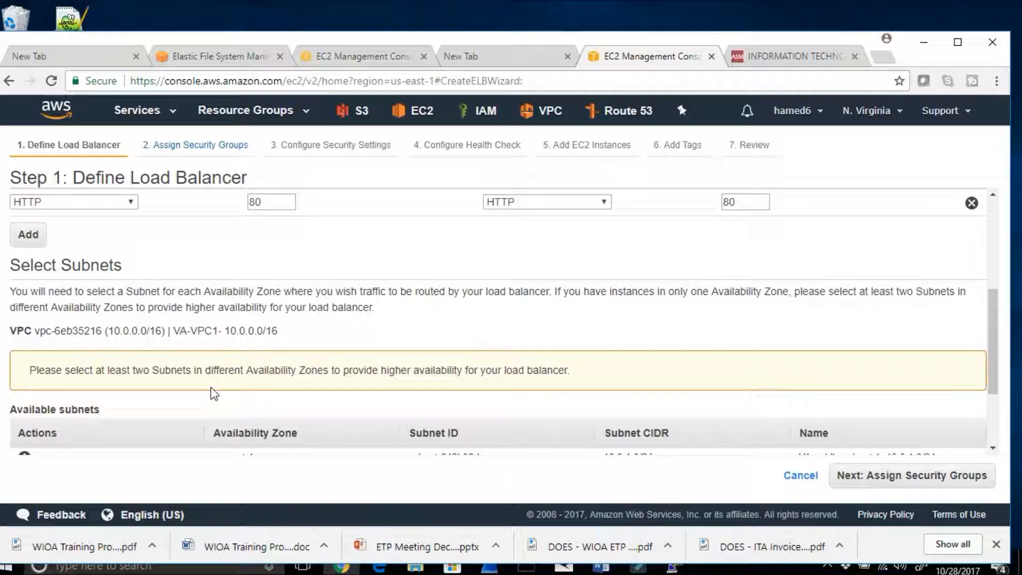
pyautogui.scroll(-3, 214, 393)
pyautogui.scroll(3, 216, 386)
pyautogui.scroll(-3, 218, 389)
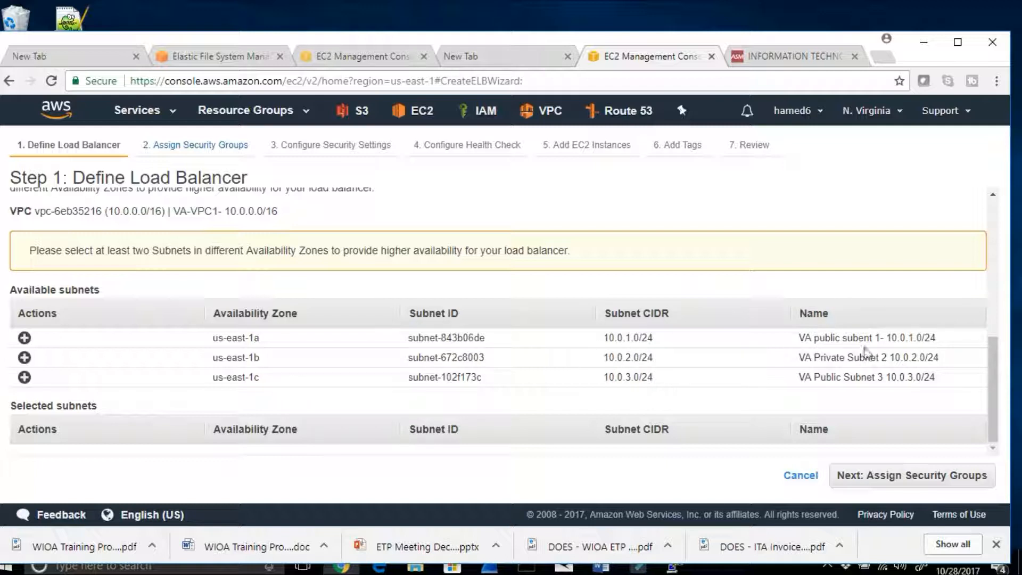
pyautogui.moveTo(655, 340); pyautogui.dragTo(598, 339)
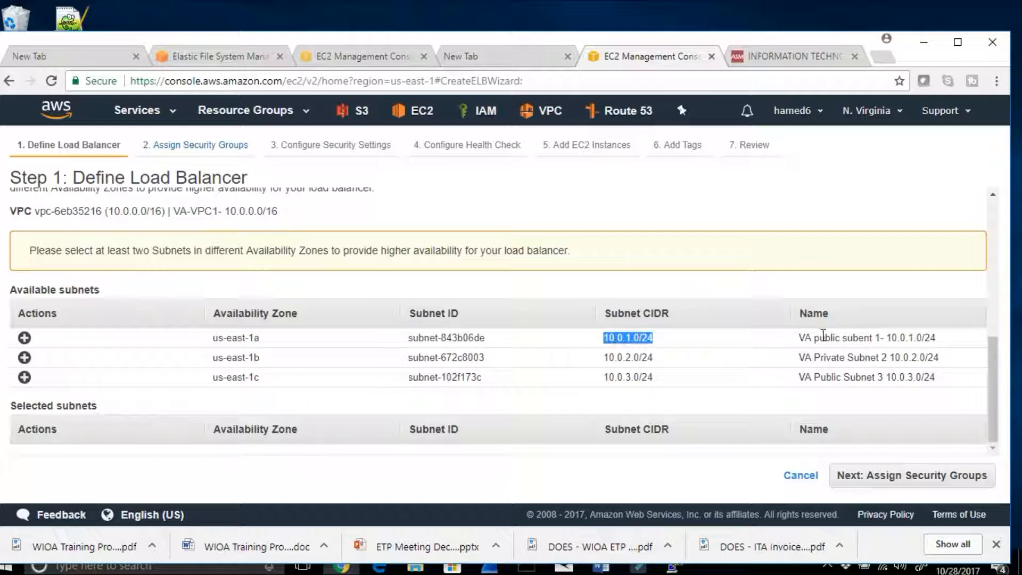
pyautogui.moveTo(853, 357); pyautogui.dragTo(804, 357)
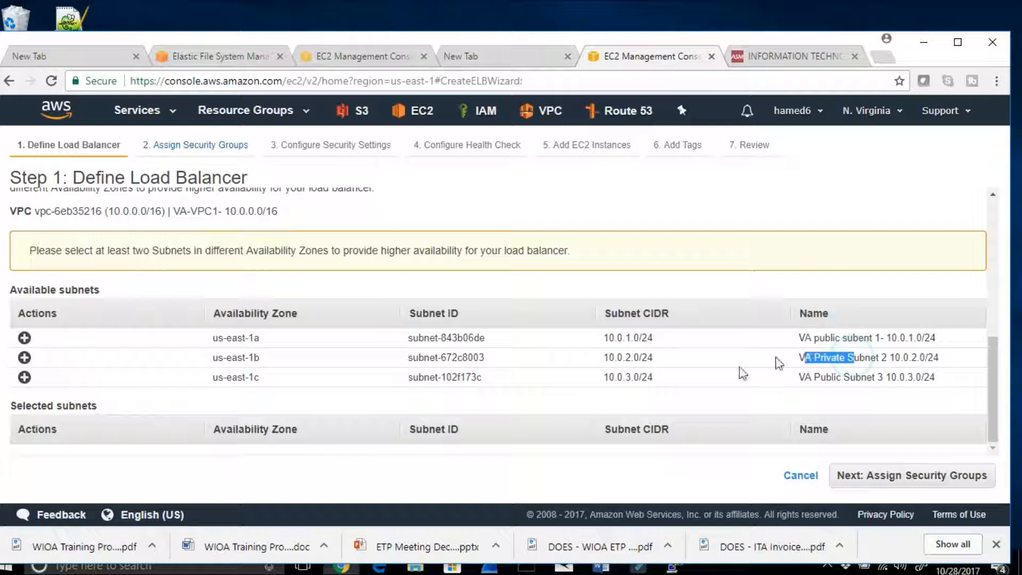
pyautogui.moveTo(657, 378); pyautogui.dragTo(596, 381)
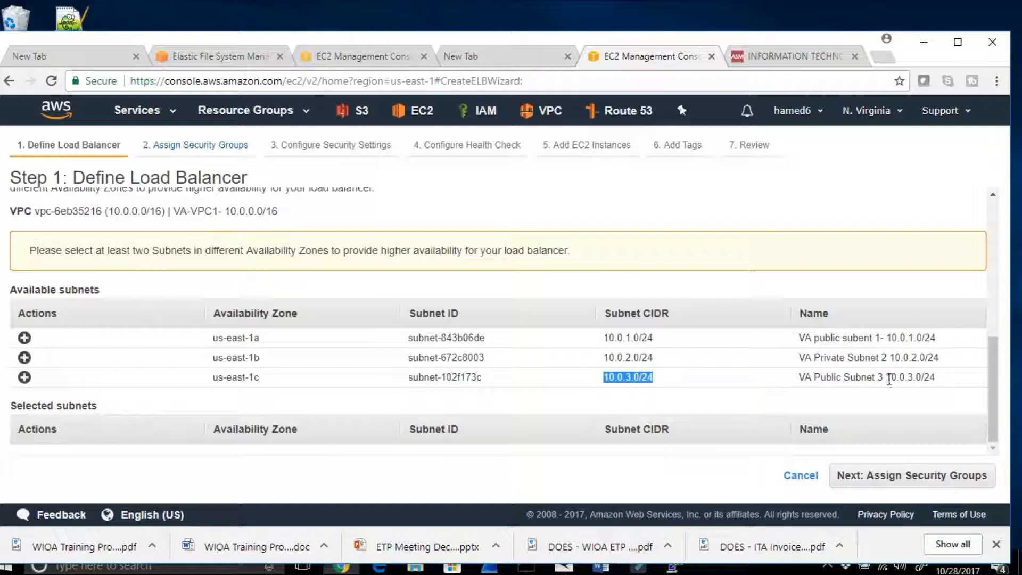
pyautogui.click(25, 337)
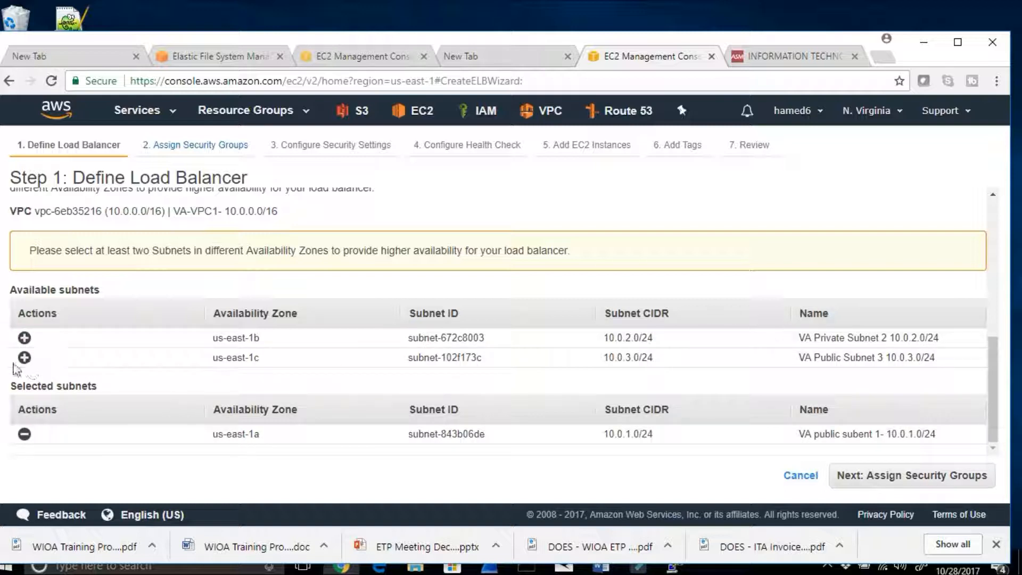
pyautogui.click(24, 357)
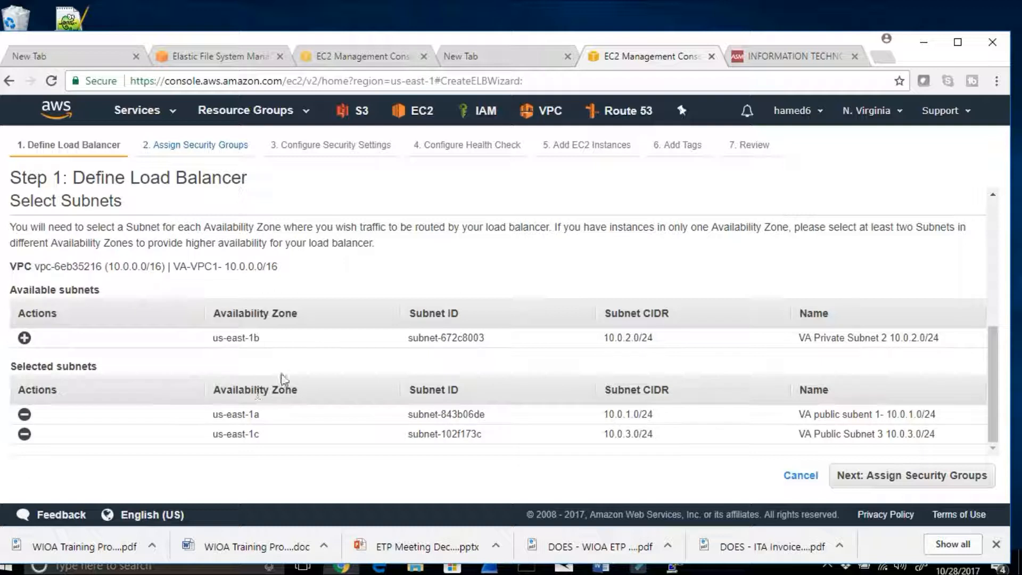
# Step: Check which security groups Step 12 of the Word notes calls for, and minimize Word again
pyautogui.click(601, 566)
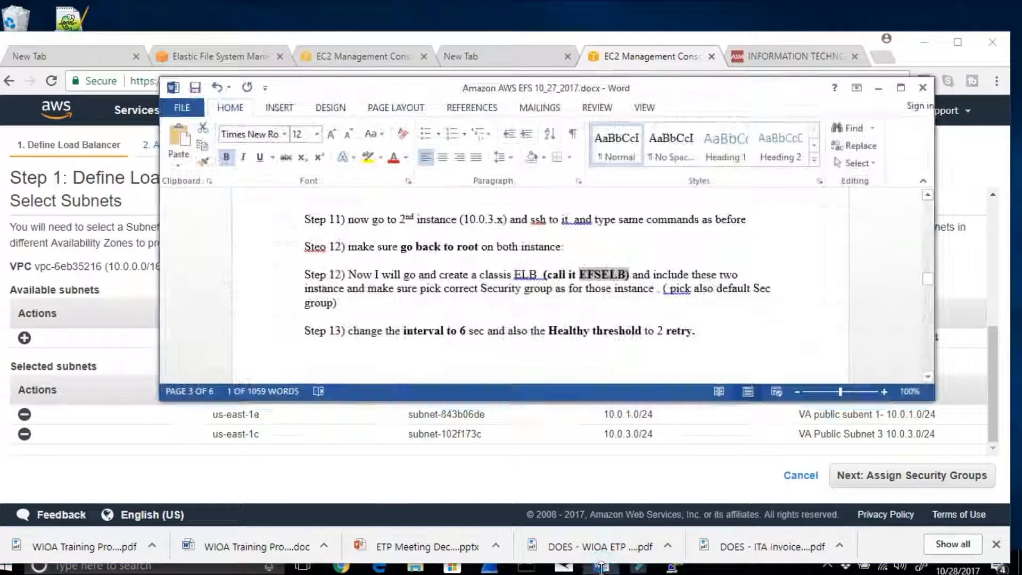
pyautogui.moveTo(393, 292); pyautogui.dragTo(421, 292)
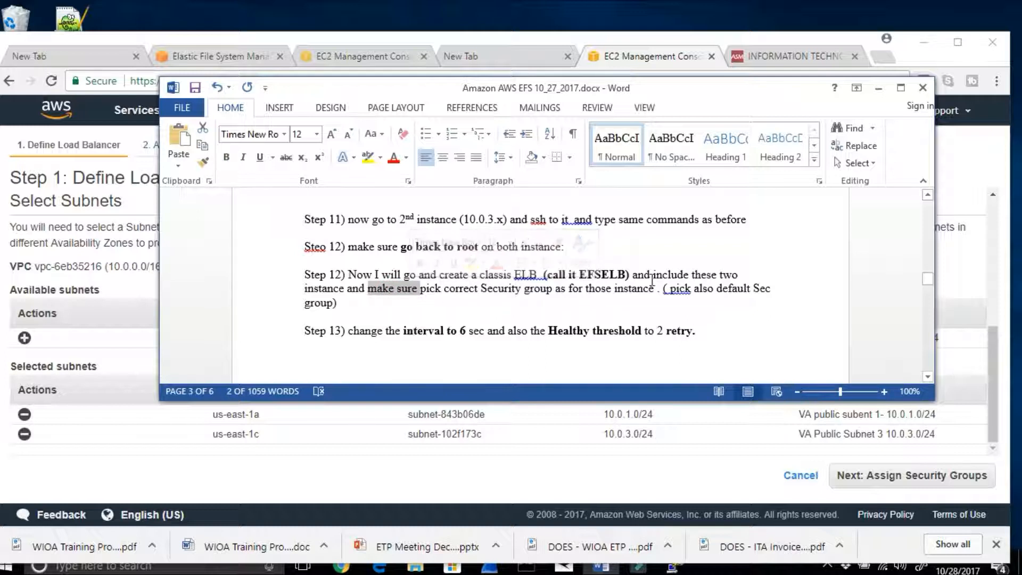
pyautogui.click(879, 87)
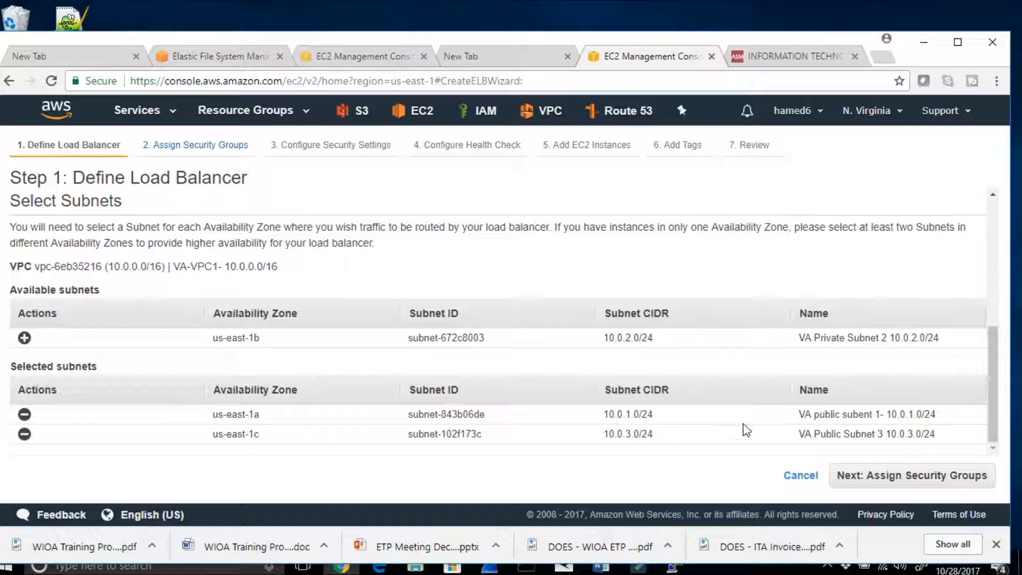
# Step: Assign the existing default and SSH security groups to the load balancer and continue past the security settings without a secure listener
pyautogui.click(849, 475)
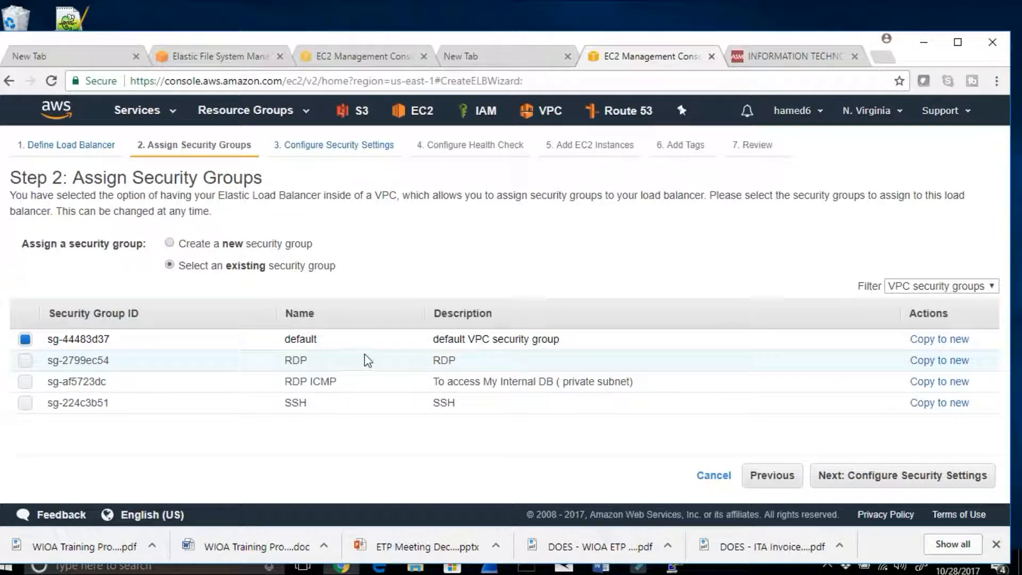
pyautogui.click(24, 405)
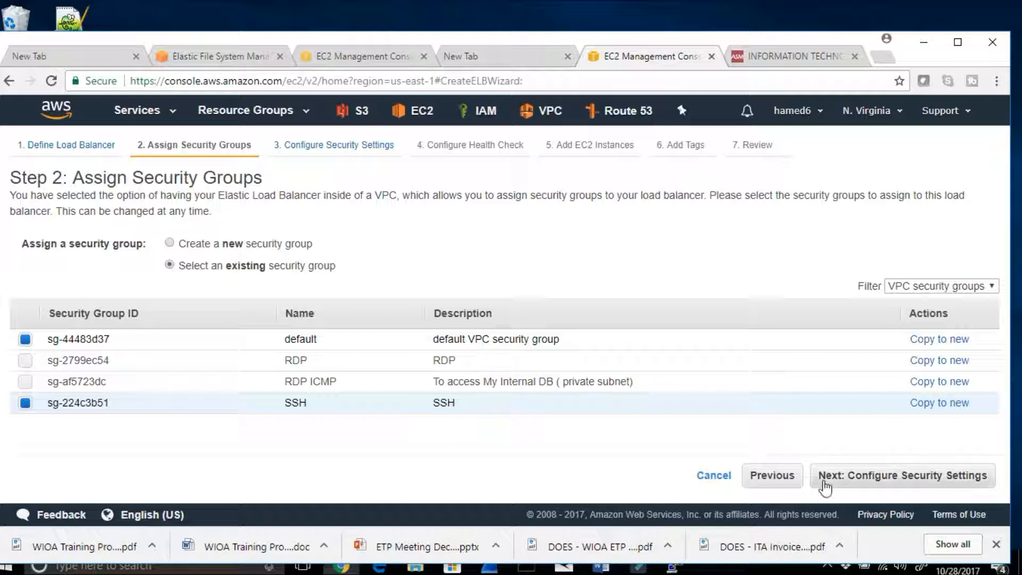
pyautogui.click(826, 483)
pyautogui.moveTo(338, 219); pyautogui.dragTo(617, 227)
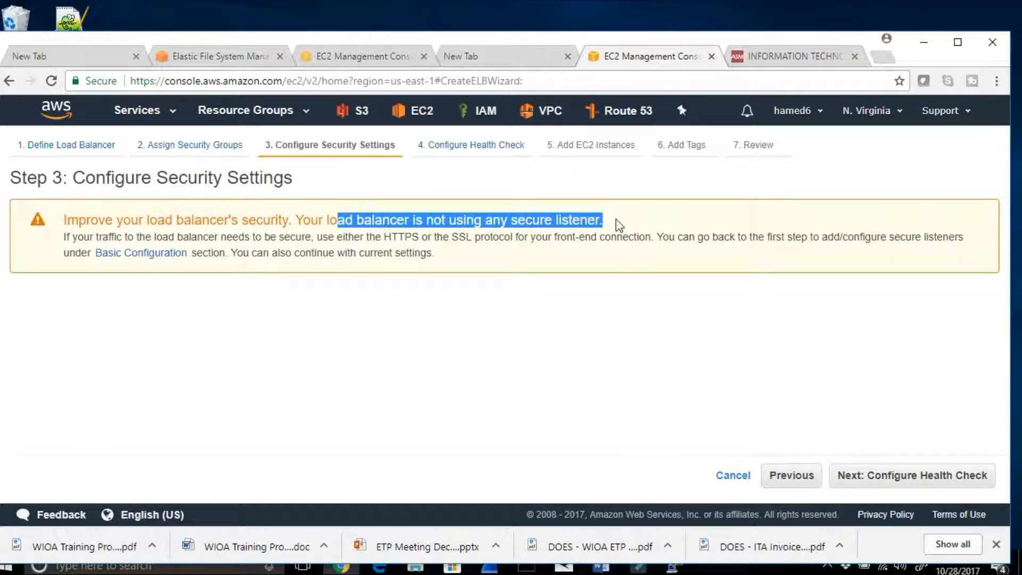
pyautogui.click(870, 482)
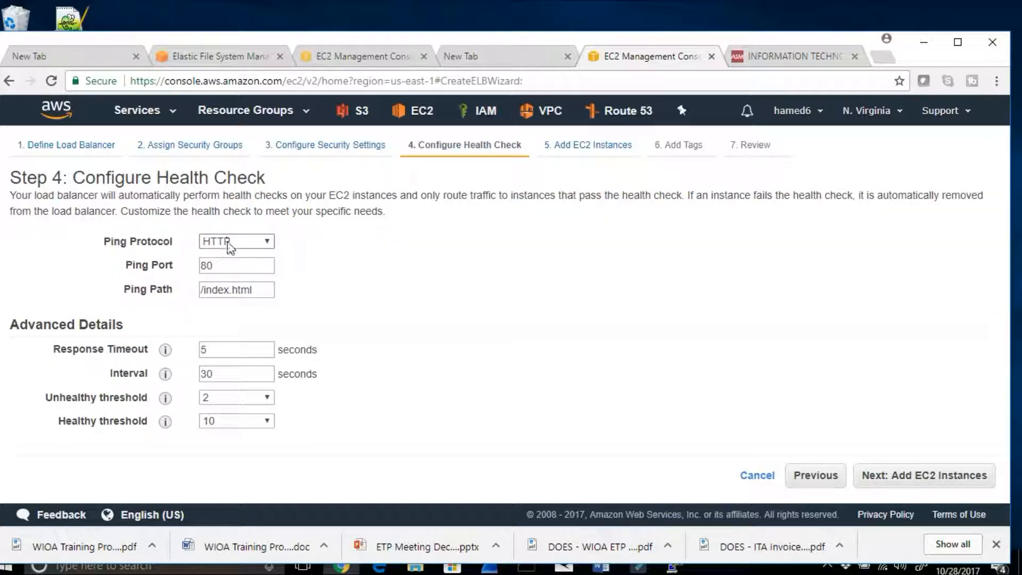
# Step: Set the health check interval to 6 seconds and the healthy threshold to 3, and continue to adding instances
pyautogui.click(216, 370)
pyautogui.moveTo(216, 371); pyautogui.dragTo(202, 374)
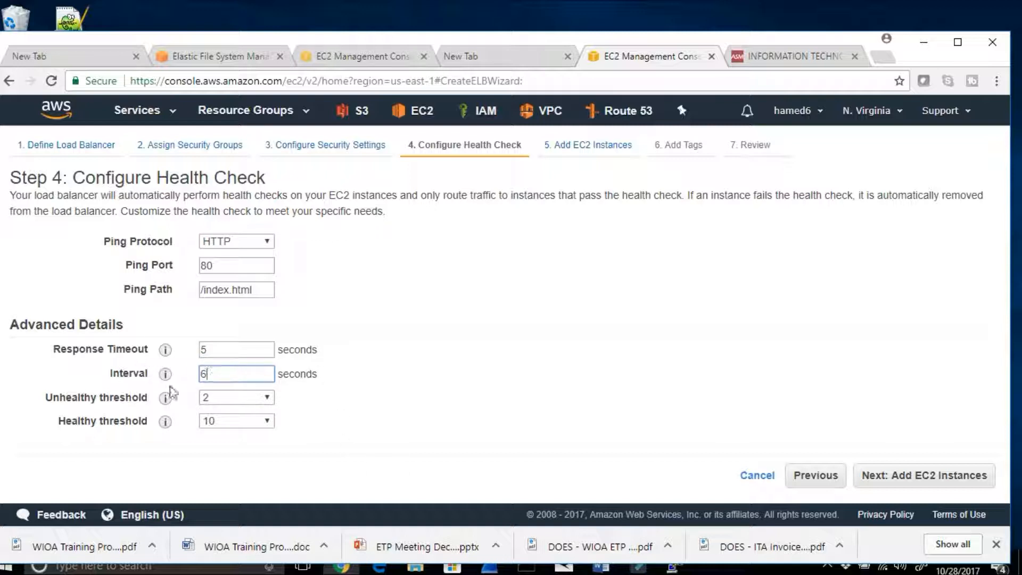
pyautogui.moveTo(166, 380)
pyautogui.moveTo(166, 424)
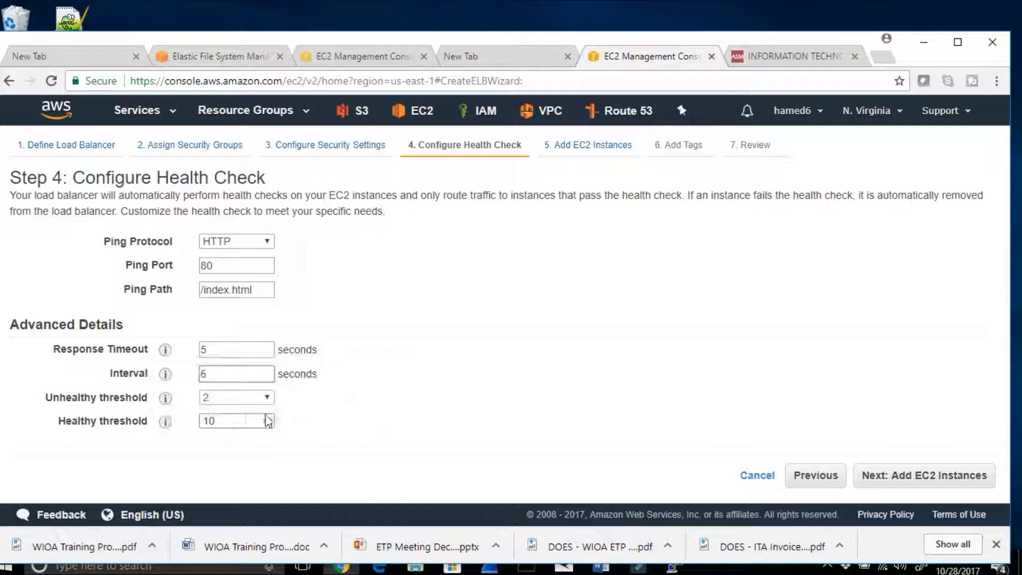
pyautogui.click(268, 422)
pyautogui.click(231, 313)
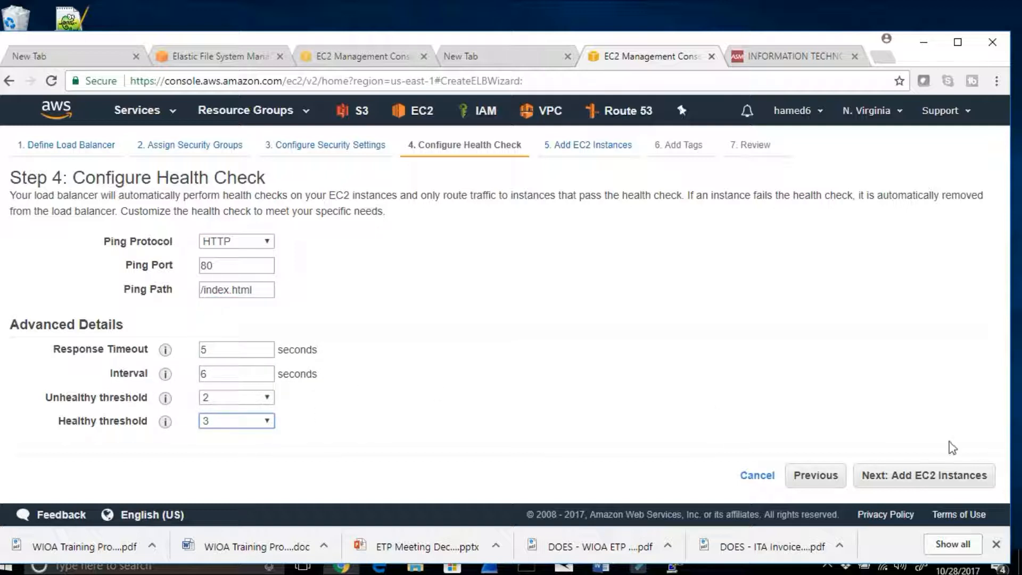
pyautogui.click(919, 475)
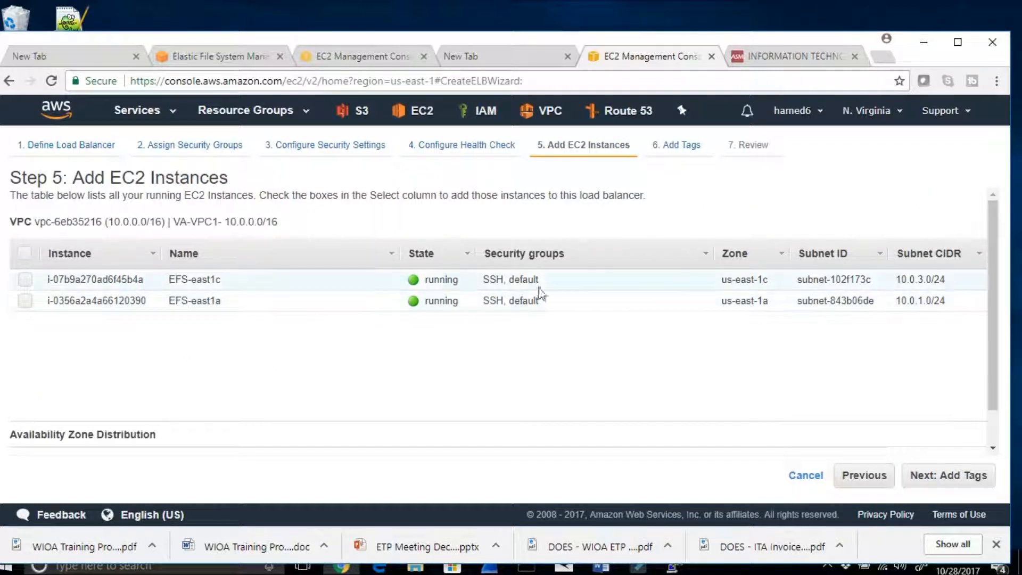
# Step: Add the instances EFS-east1c and EFS-east1a to the load balancer
pyautogui.moveTo(543, 284); pyautogui.dragTo(478, 288)
pyautogui.click(25, 279)
pyautogui.click(25, 301)
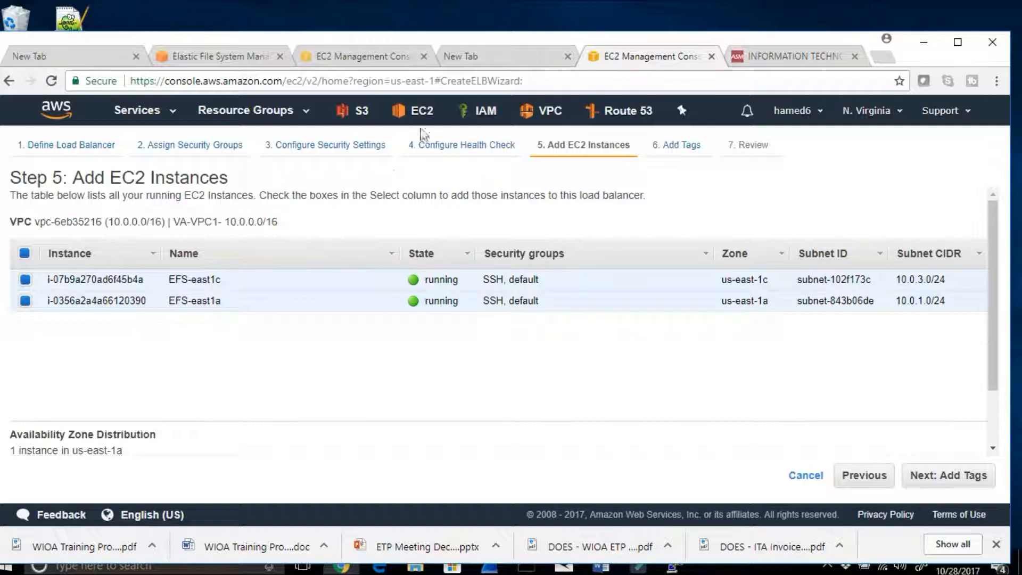
# Step: Inspect the details of instance EFS-east1c in a separate EC2 browser tab, and return to the load balancer wizard
pyautogui.rightClick(419, 116)
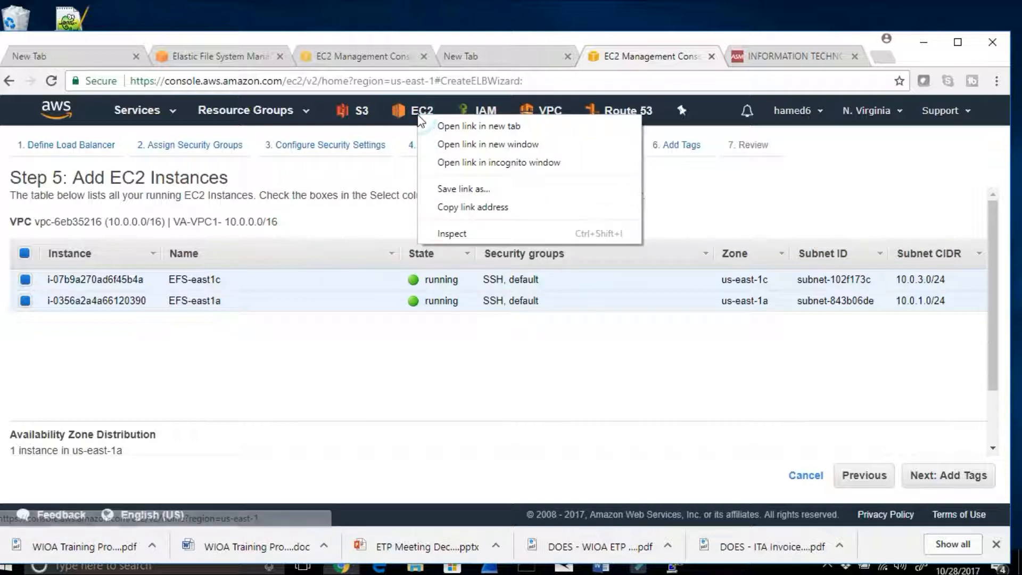
pyautogui.click(445, 130)
pyautogui.click(668, 56)
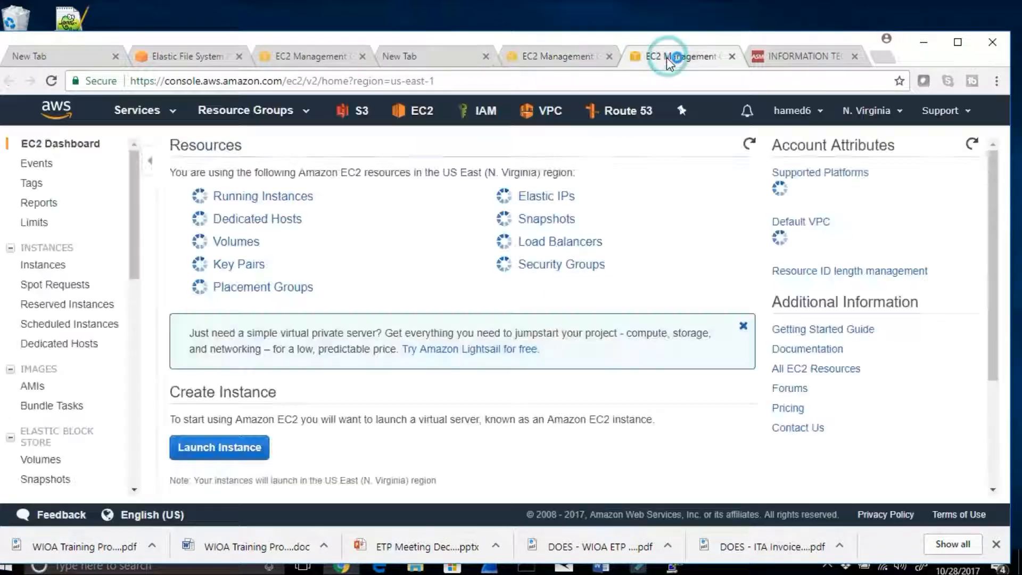
pyautogui.click(230, 200)
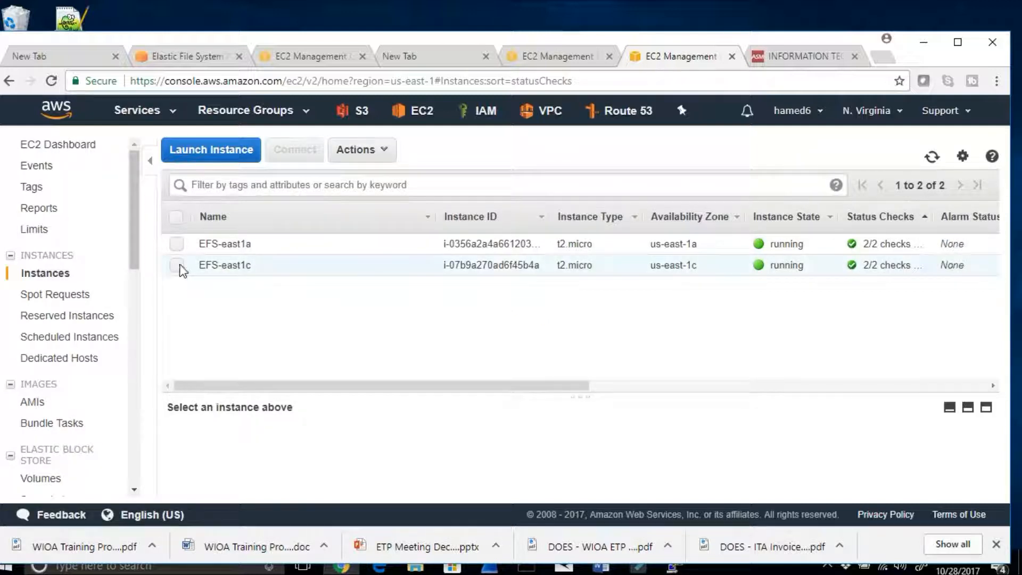
pyautogui.click(179, 268)
pyautogui.scroll(-3, 483, 426)
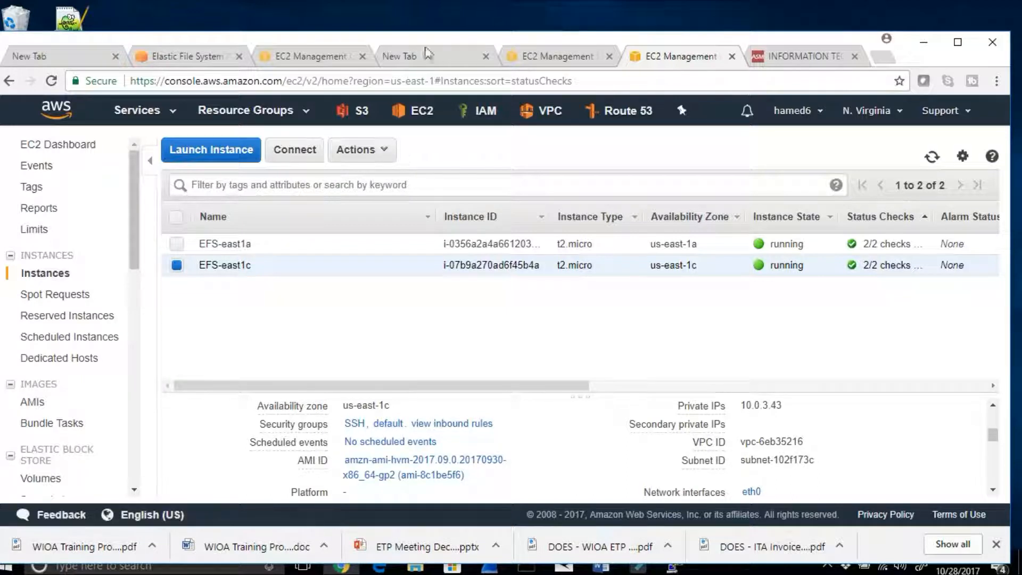
pyautogui.click(298, 57)
pyautogui.click(554, 63)
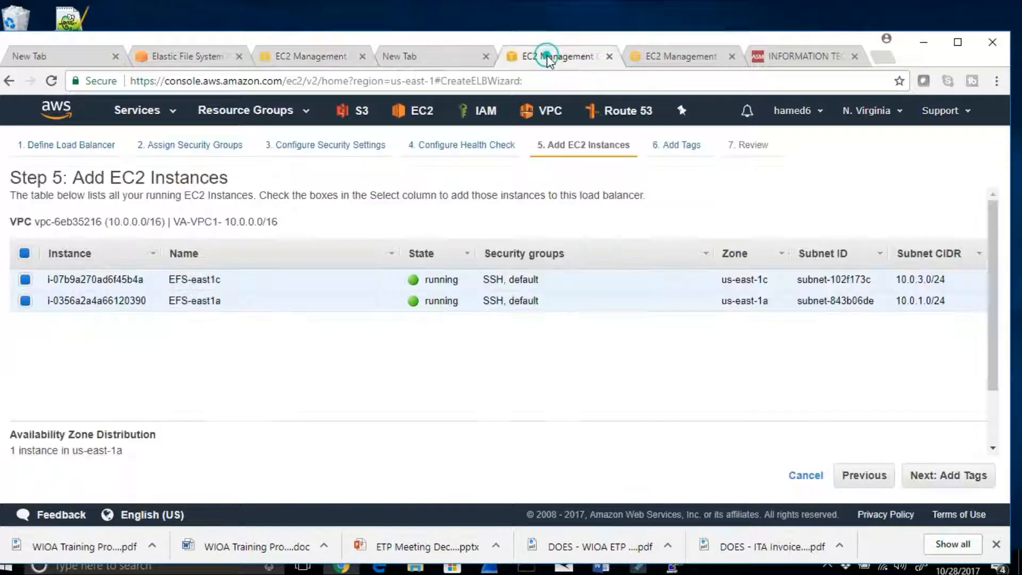
# Step: Continue without adding tags, create the load balancer EFSELB, and close the creation status page
pyautogui.click(961, 488)
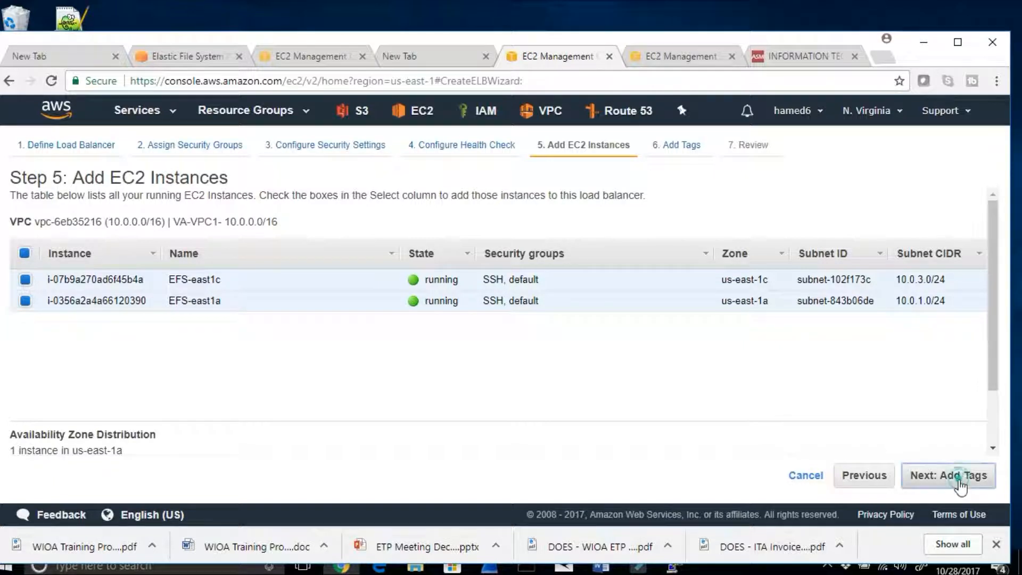
pyautogui.click(905, 479)
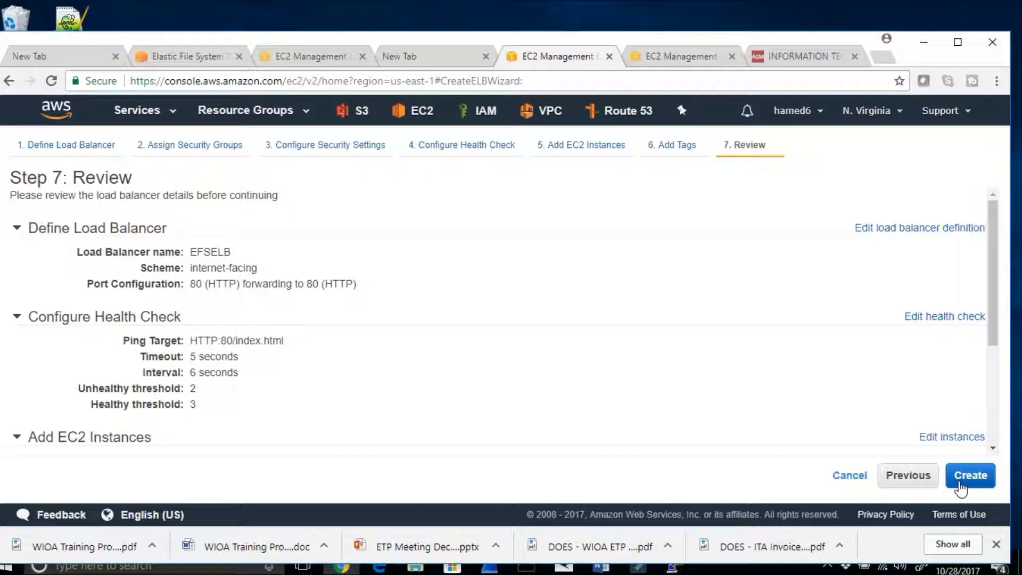
pyautogui.click(961, 488)
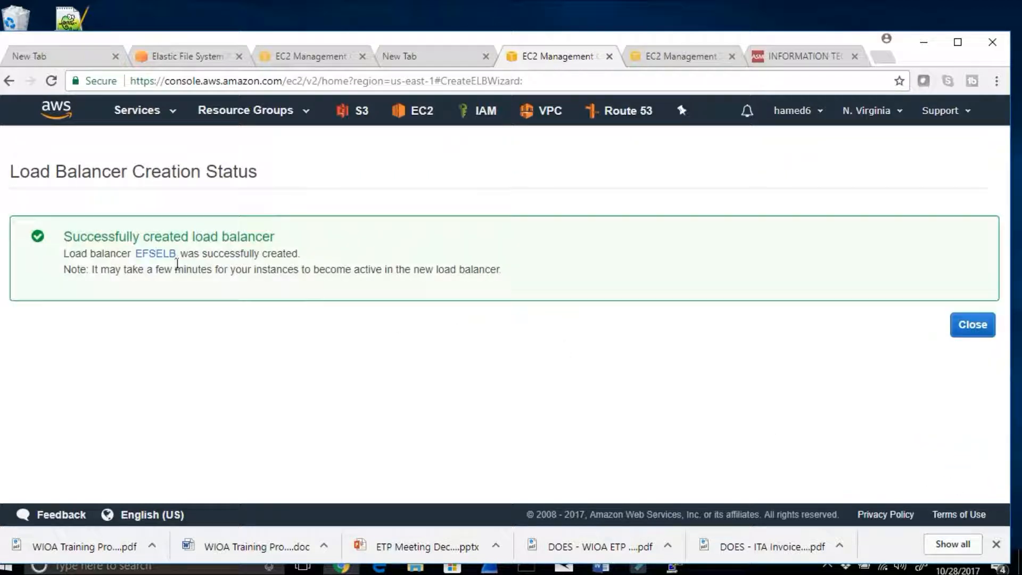
pyautogui.moveTo(66, 237); pyautogui.dragTo(292, 242)
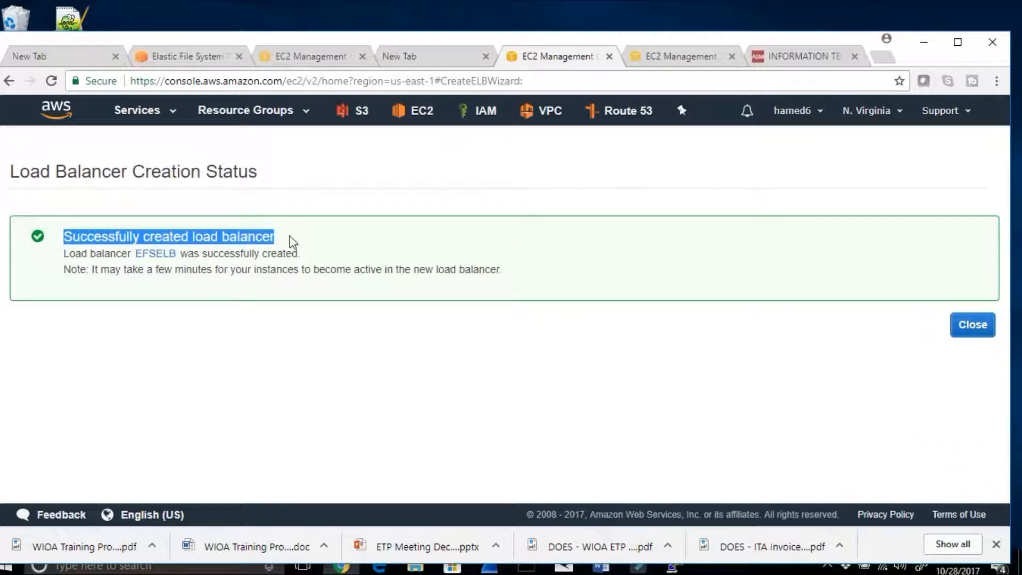
pyautogui.click(968, 334)
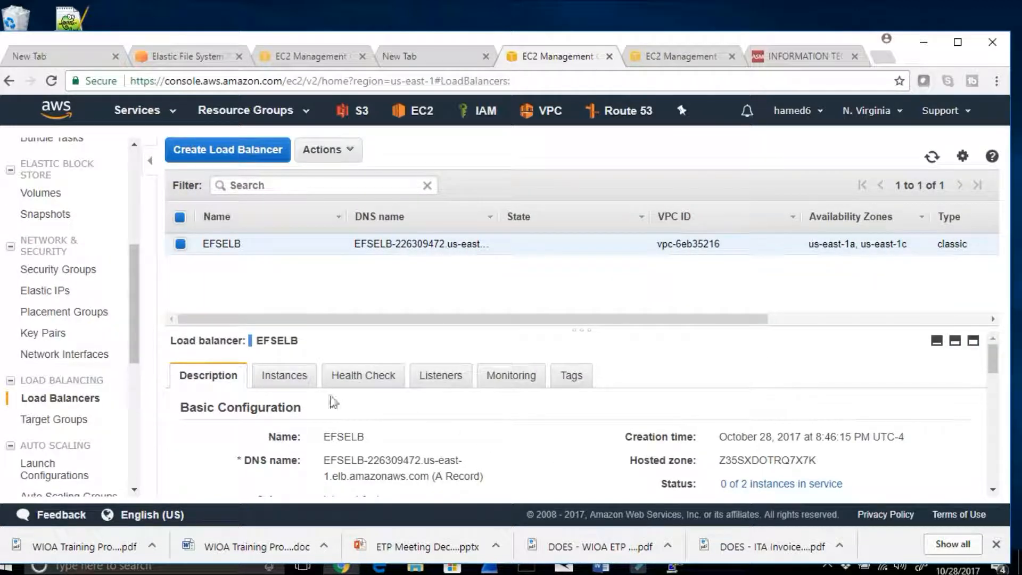
# Step: Examine the service status of EFSELB's instances and the health of its availability zones
pyautogui.click(287, 376)
pyautogui.scroll(-5, 527, 447)
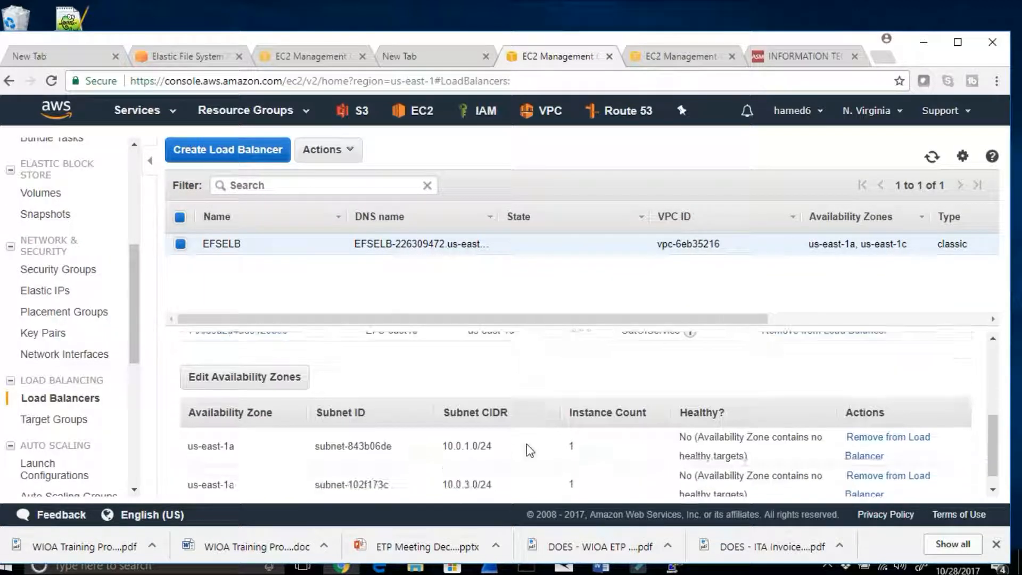
pyautogui.scroll(5, 527, 447)
pyautogui.moveTo(690, 442)
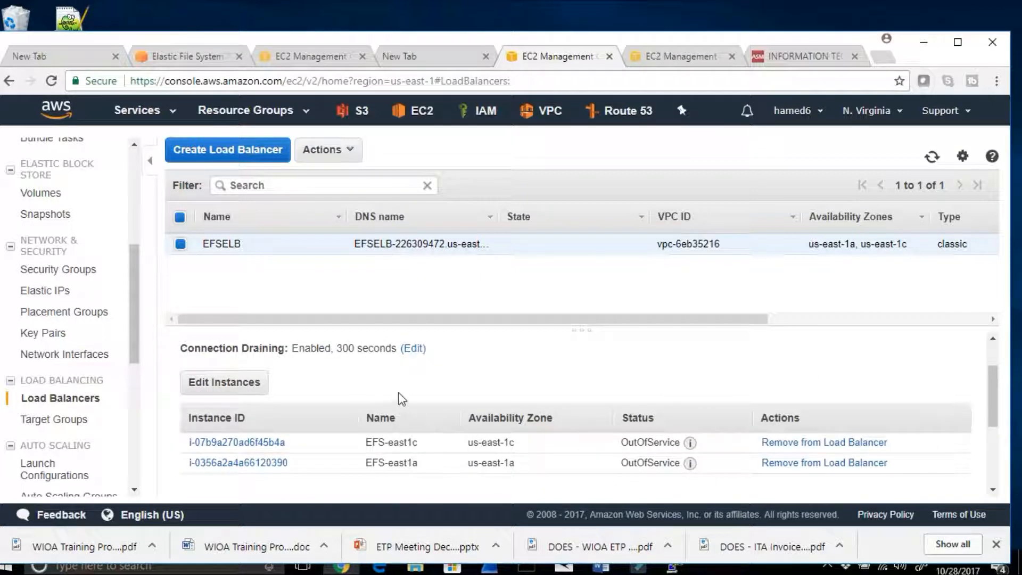
pyautogui.scroll(3, 402, 399)
# Step: Review EFSELB's health check settings, especially the index.html ping target, and recheck the status of its instances
pyautogui.click(370, 379)
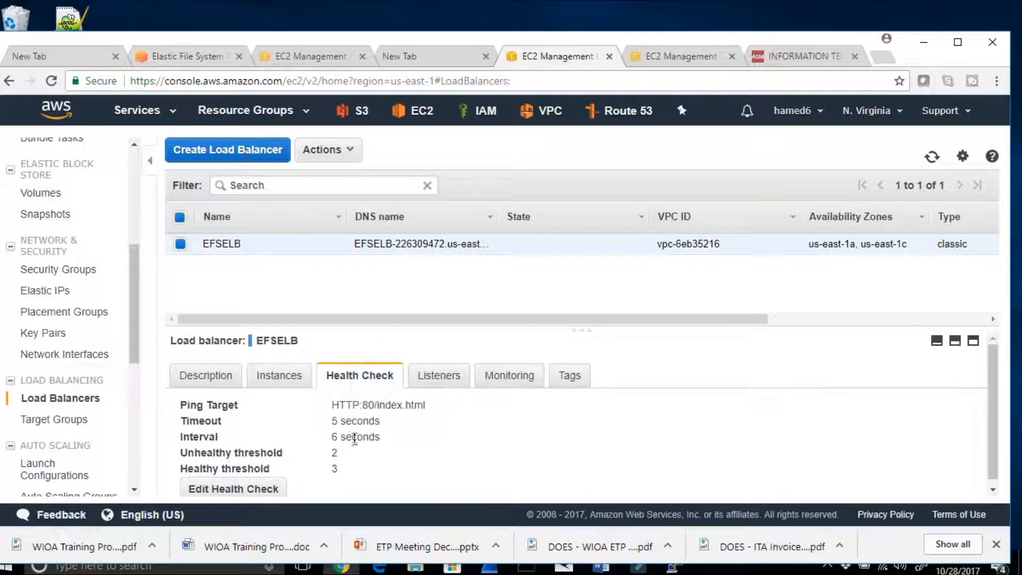
pyautogui.moveTo(431, 412); pyautogui.dragTo(387, 407)
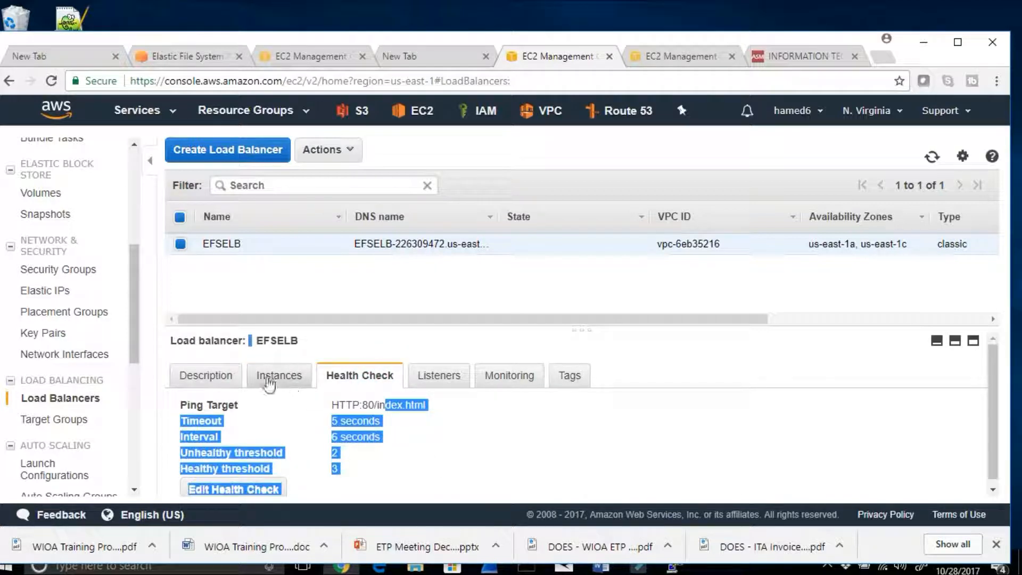
pyautogui.click(208, 375)
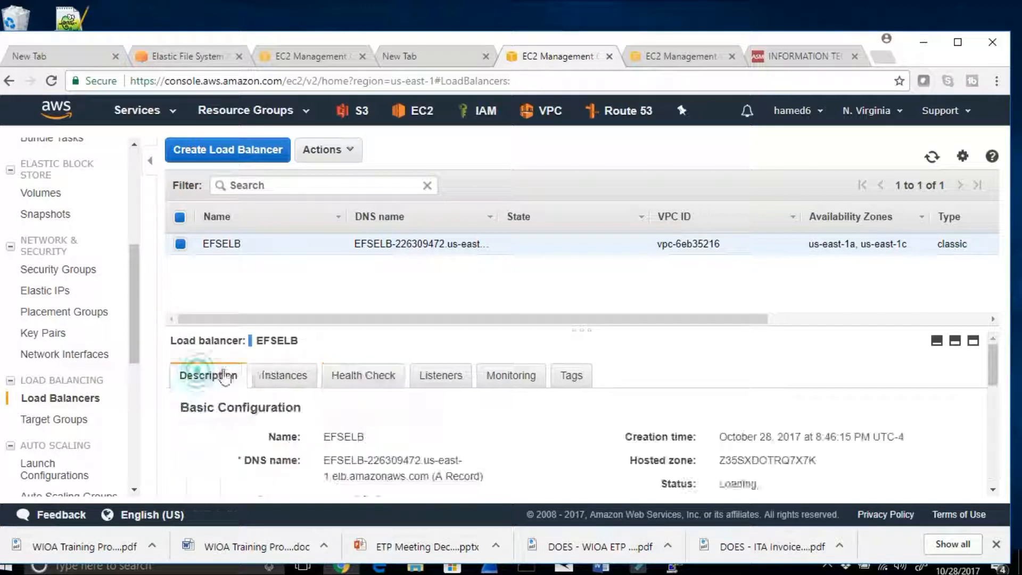
pyautogui.click(270, 378)
pyautogui.scroll(-3, 672, 468)
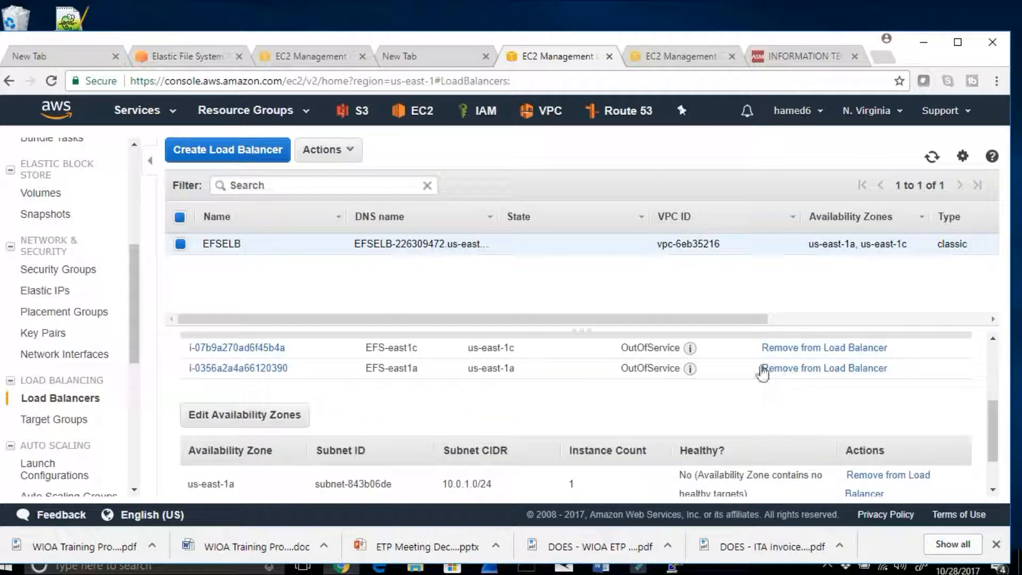
pyautogui.scroll(2, 424, 391)
pyautogui.scroll(2, 424, 391)
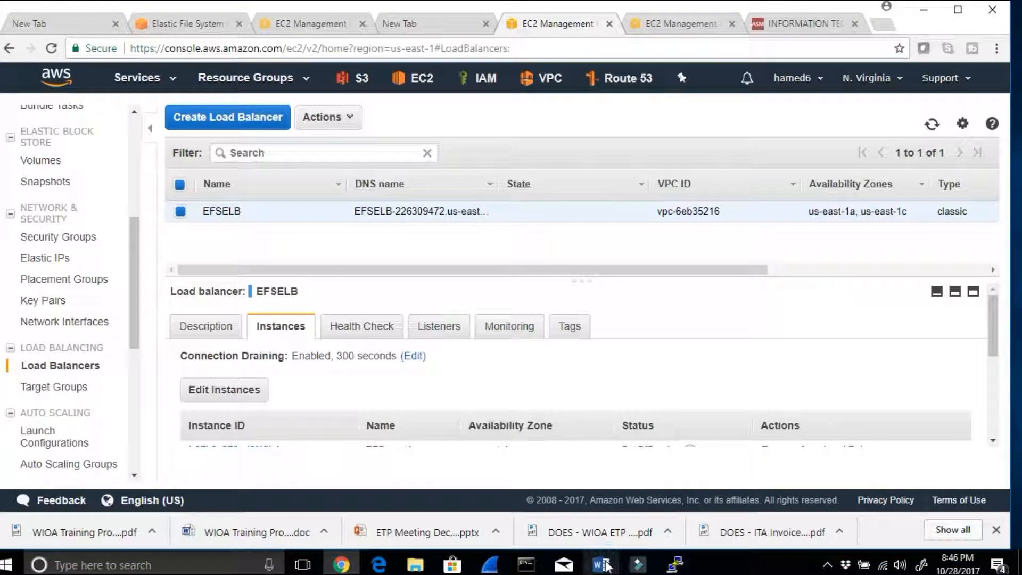
# Step: Read Steps 13 and 14 of the Word notes, highlighting the instance tab and missing index.html passages
pyautogui.click(601, 565)
pyautogui.moveTo(417, 339); pyautogui.dragTo(573, 332)
pyautogui.scroll(-4, 575, 340)
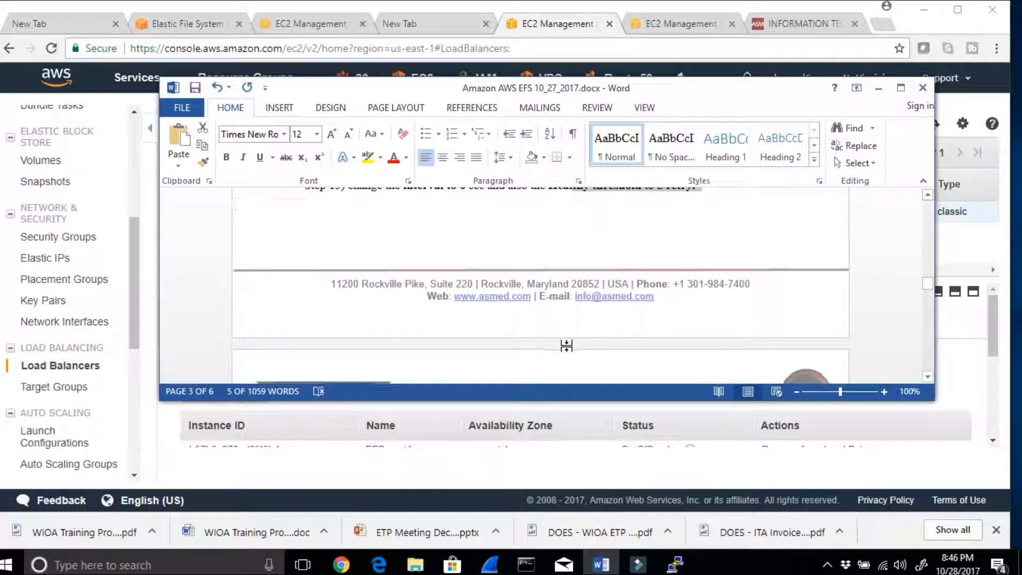
pyautogui.scroll(-3, 566, 346)
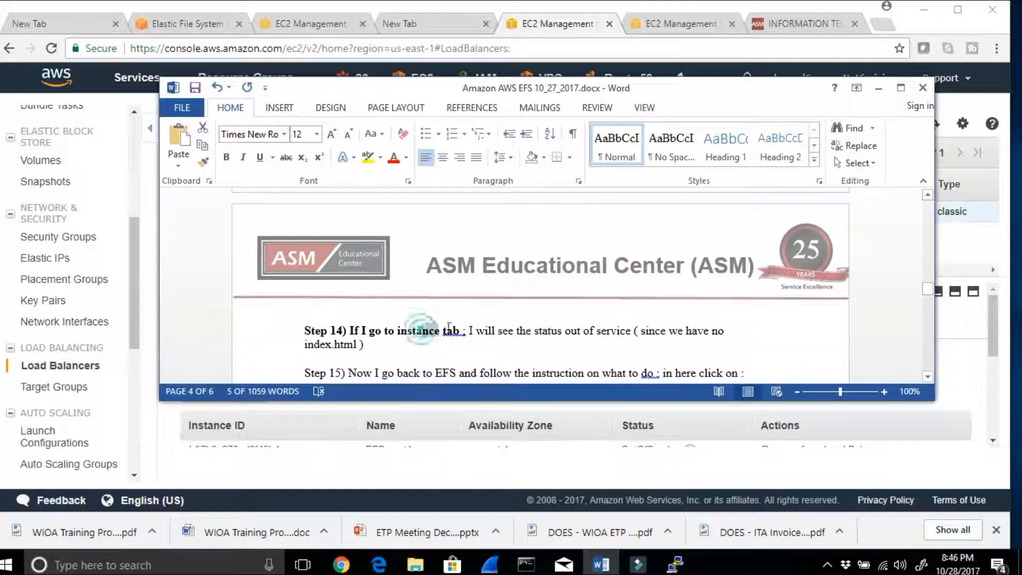
pyautogui.moveTo(398, 331); pyautogui.dragTo(464, 332)
pyautogui.moveTo(640, 330); pyautogui.dragTo(726, 332)
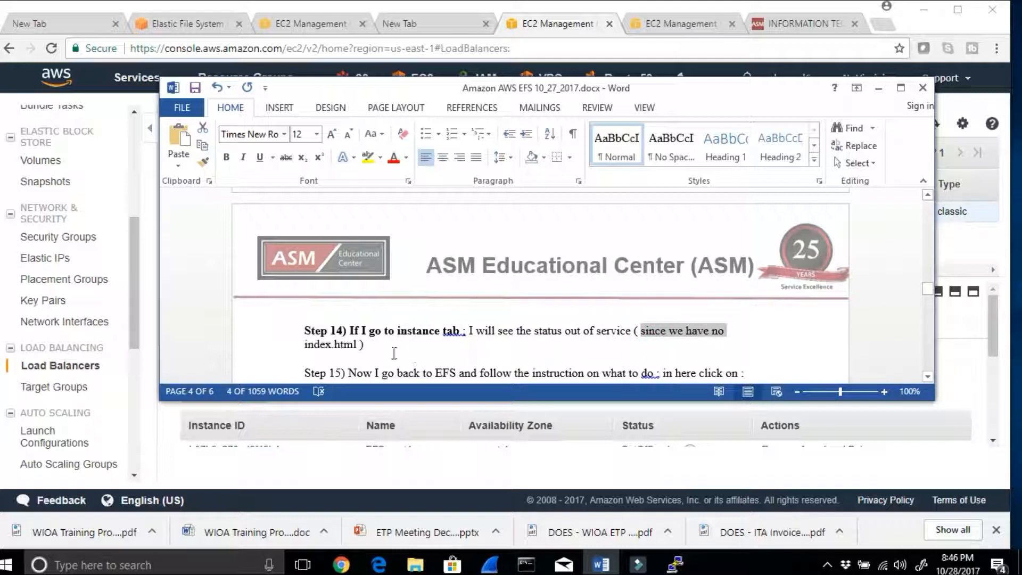
pyautogui.moveTo(388, 349); pyautogui.dragTo(297, 347)
# Step: Read Step 15 of the Word notes about the Amazon EC2 mount instructions for EFS, and minimize Word
pyautogui.scroll(-1, 415, 368)
pyautogui.moveTo(405, 335); pyautogui.dragTo(756, 338)
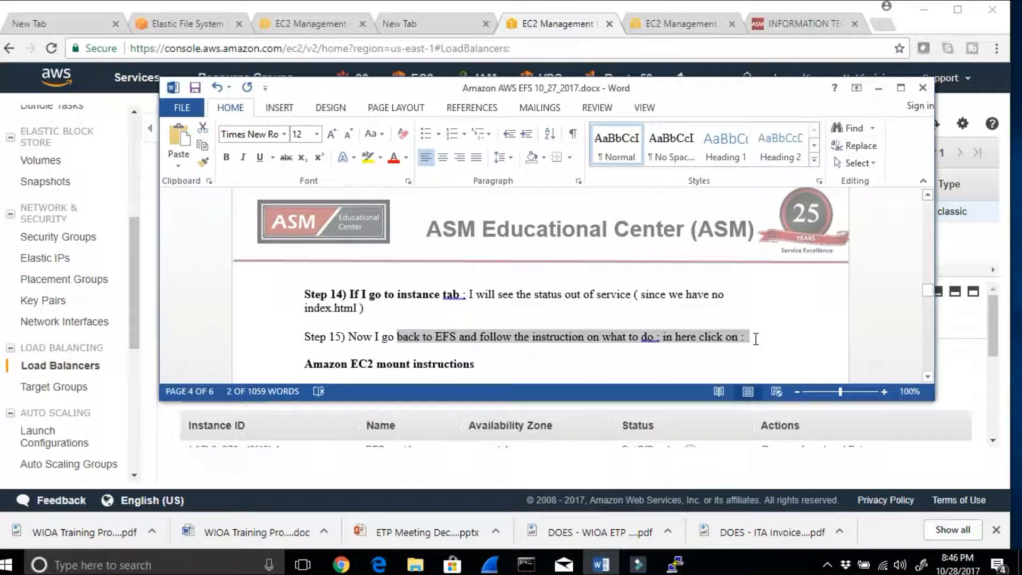
pyautogui.click(488, 365)
pyautogui.moveTo(356, 371); pyautogui.dragTo(304, 366)
pyautogui.click(879, 91)
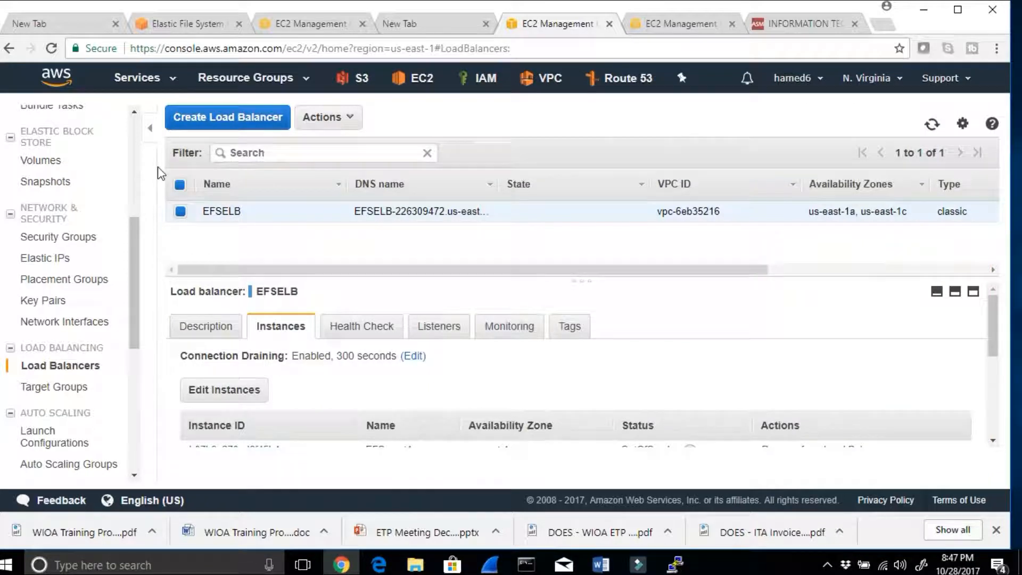
# Step: Open the EFS console and display the Amazon EC2 mount instructions of the EFSWebsites file system
pyautogui.click(142, 77)
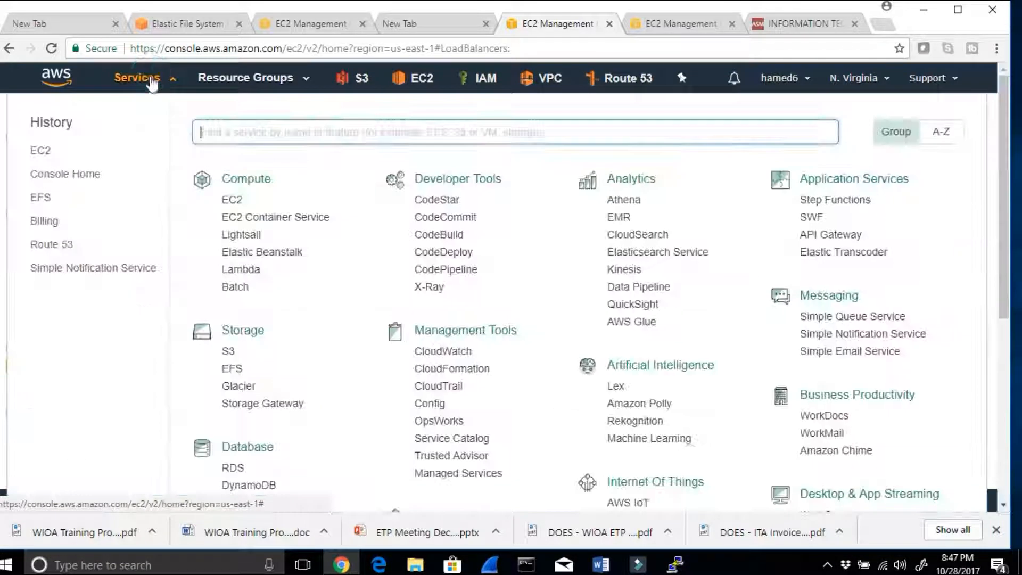
pyautogui.click(41, 197)
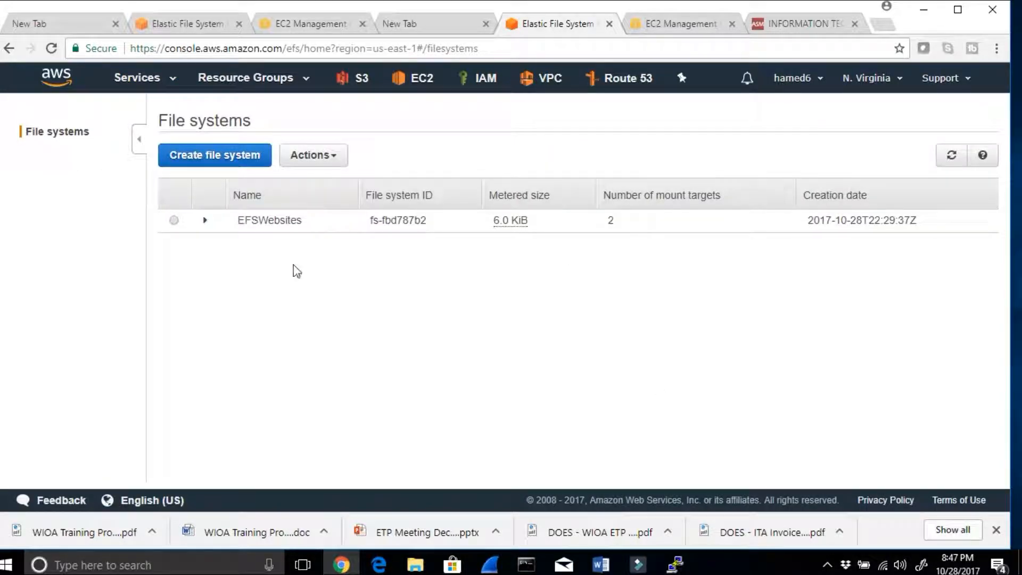
pyautogui.click(175, 220)
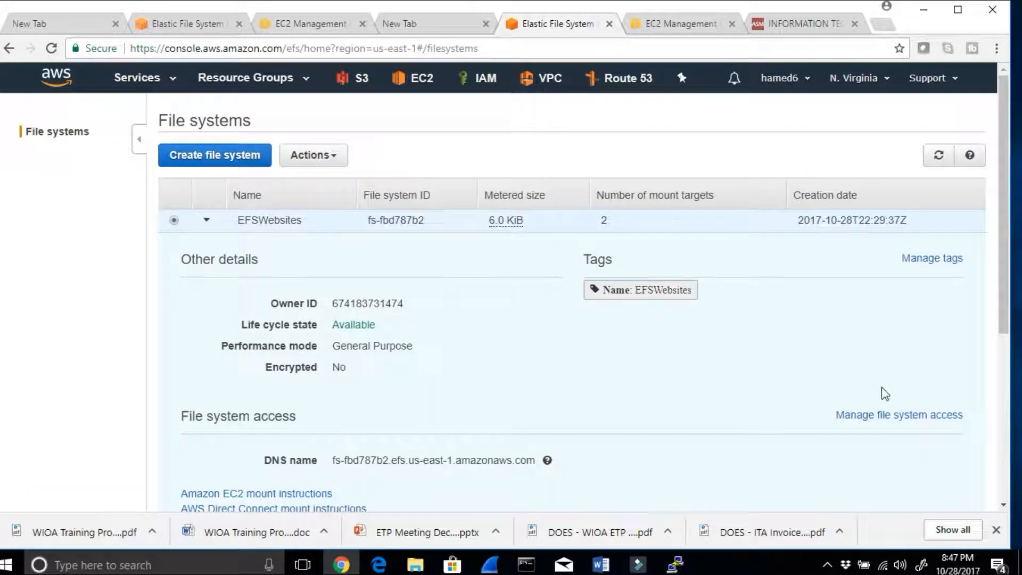
pyautogui.scroll(-4, 885, 394)
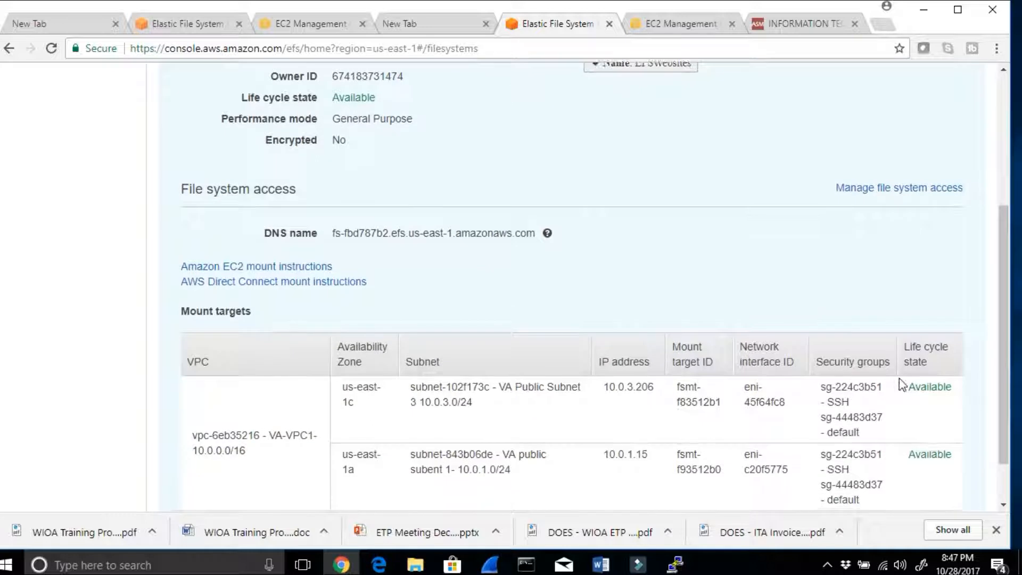
pyautogui.click(235, 273)
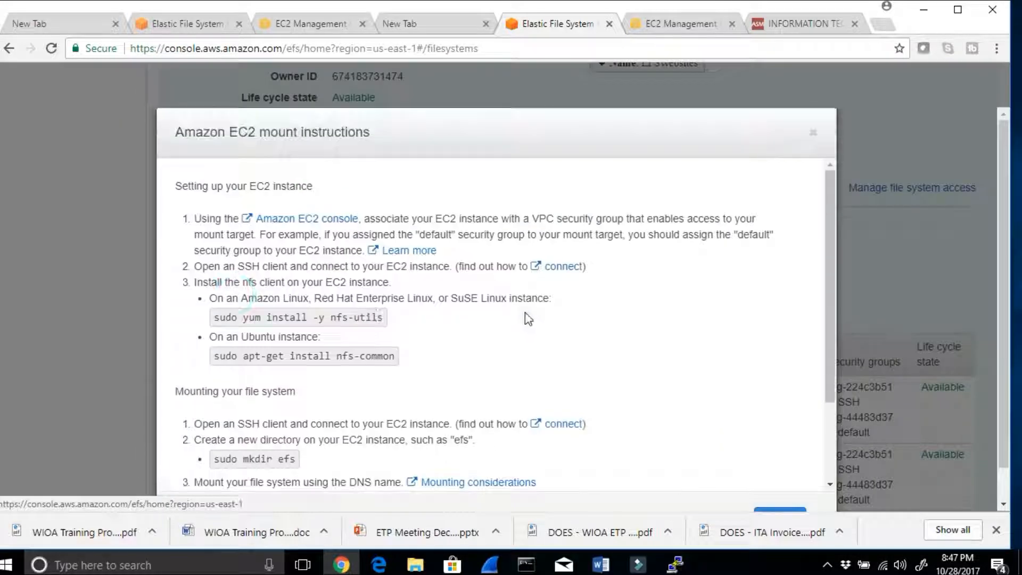
# Step: Read the EC2 mount instructions, highlighting the mount command and the NFS client setup section
pyautogui.scroll(-3, 527, 314)
pyautogui.moveTo(474, 419); pyautogui.dragTo(204, 392)
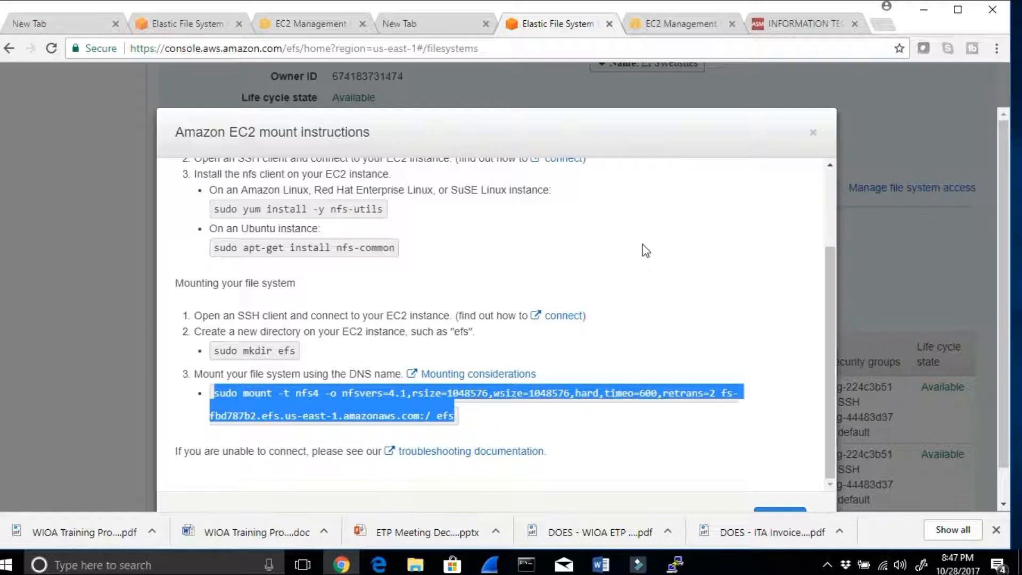
pyautogui.scroll(-1, 643, 245)
pyautogui.scroll(1, 643, 245)
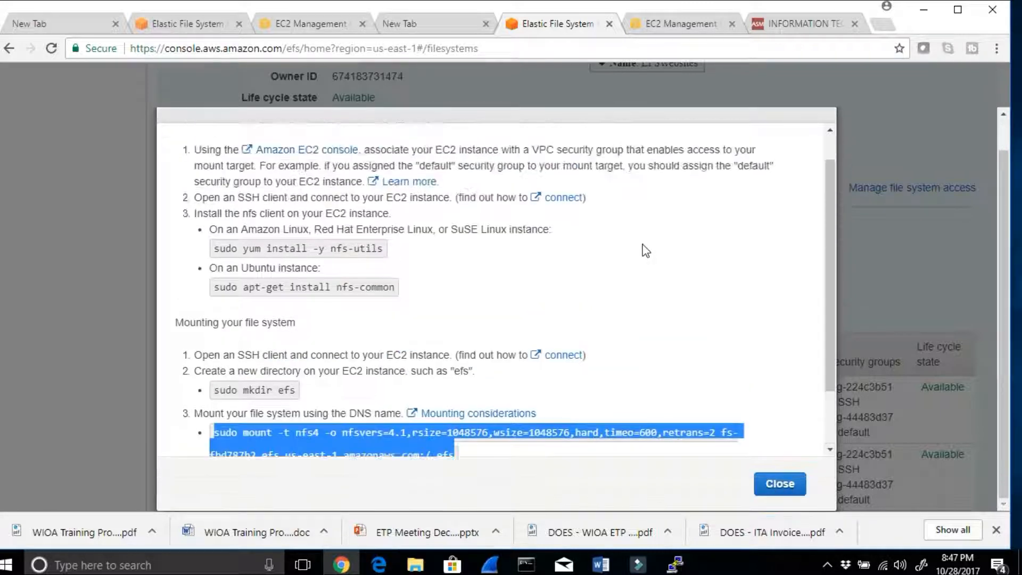
pyautogui.moveTo(518, 307); pyautogui.dragTo(190, 152)
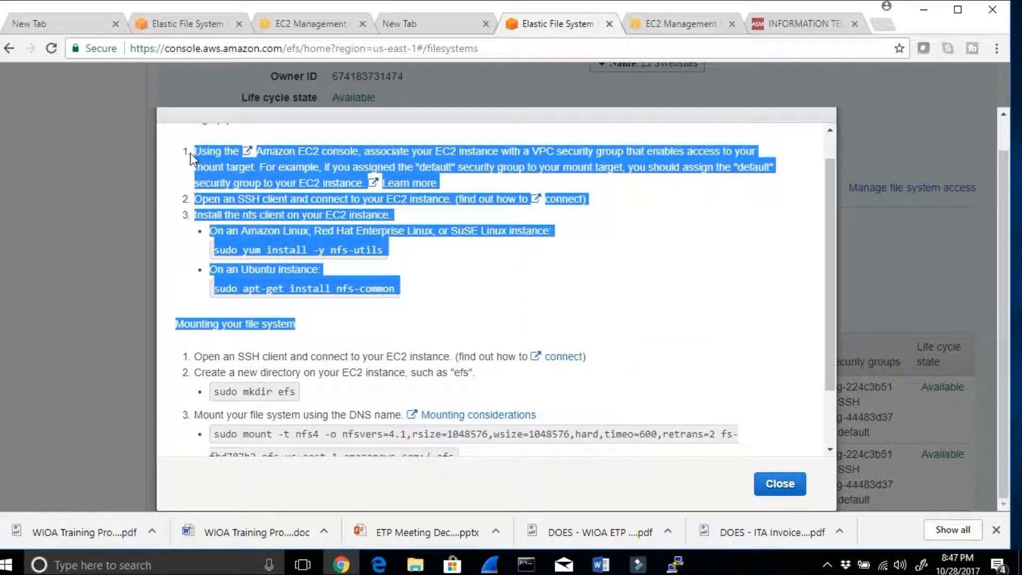
pyautogui.scroll(1, 532, 319)
pyautogui.scroll(-2, 479, 362)
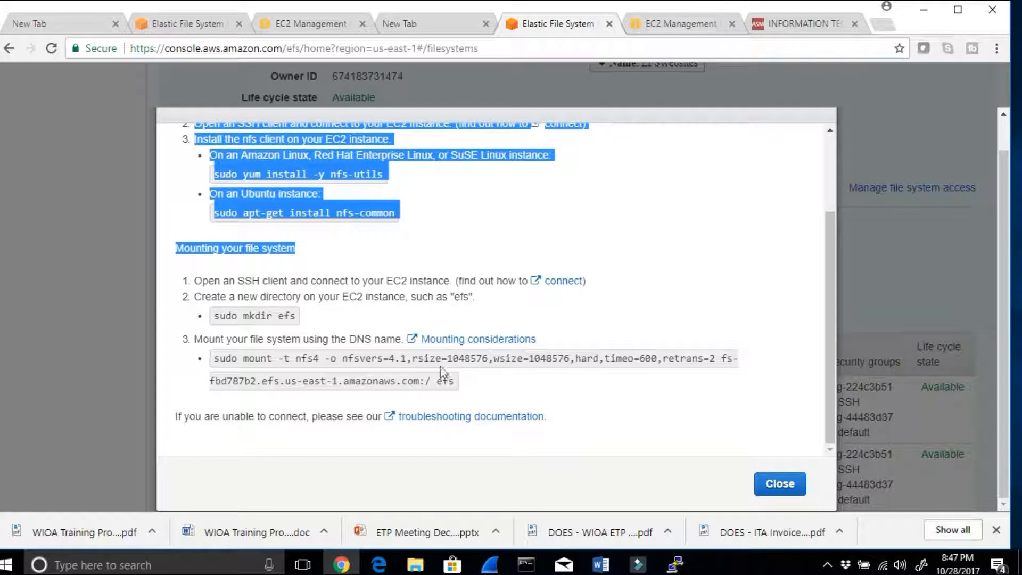
# Step: Highlight the efs directory name in the mkdir command and copy the sudo mount command from the mount instructions
pyautogui.click(343, 316)
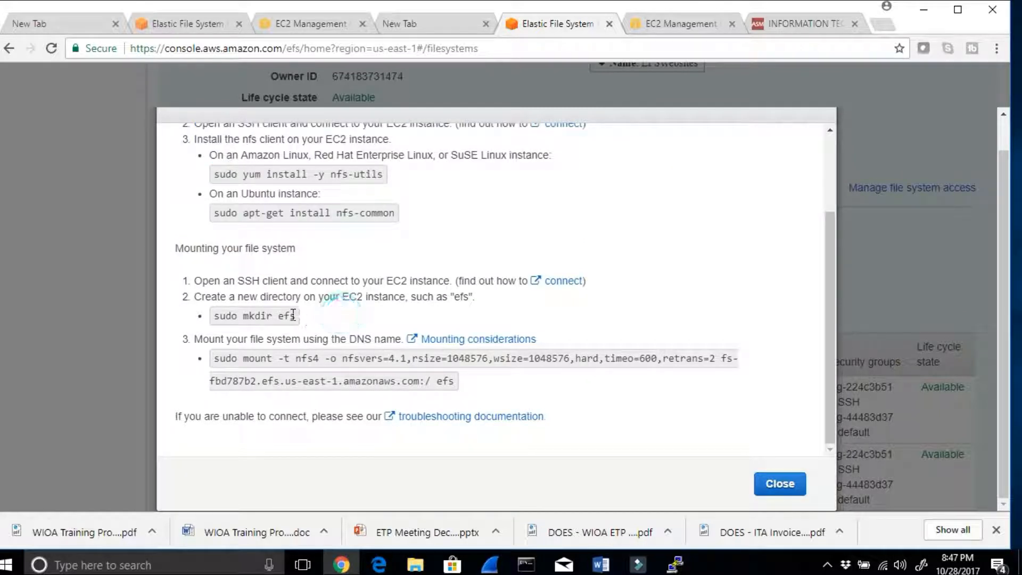
pyautogui.doubleClick(279, 317)
pyautogui.moveTo(455, 382); pyautogui.dragTo(229, 360)
pyautogui.rightClick(228, 364)
pyautogui.click(242, 372)
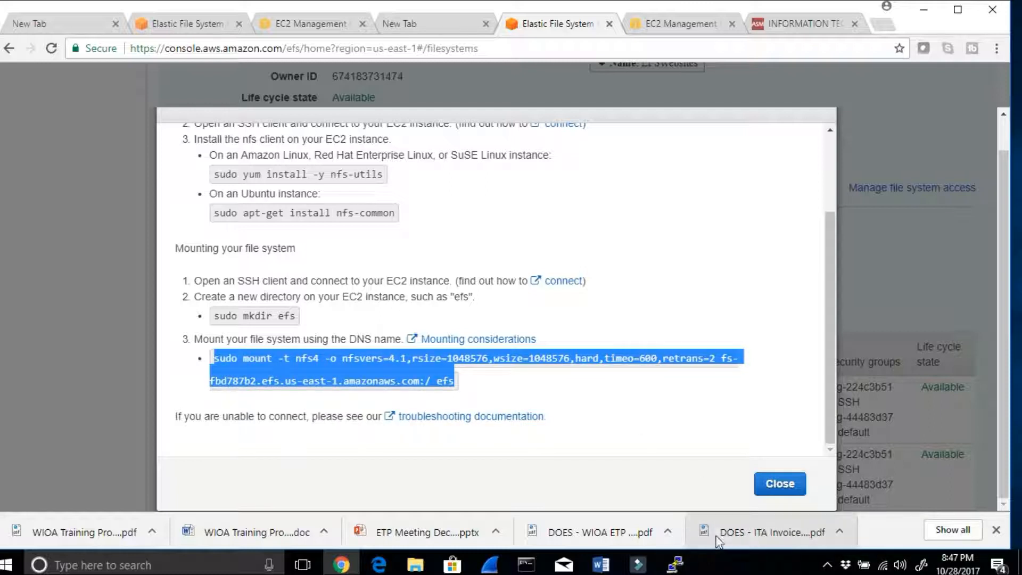
# Step: Read in the Word notes which NFS client installation steps to skip on the Linux AMI, and minimize Word
pyautogui.click(604, 567)
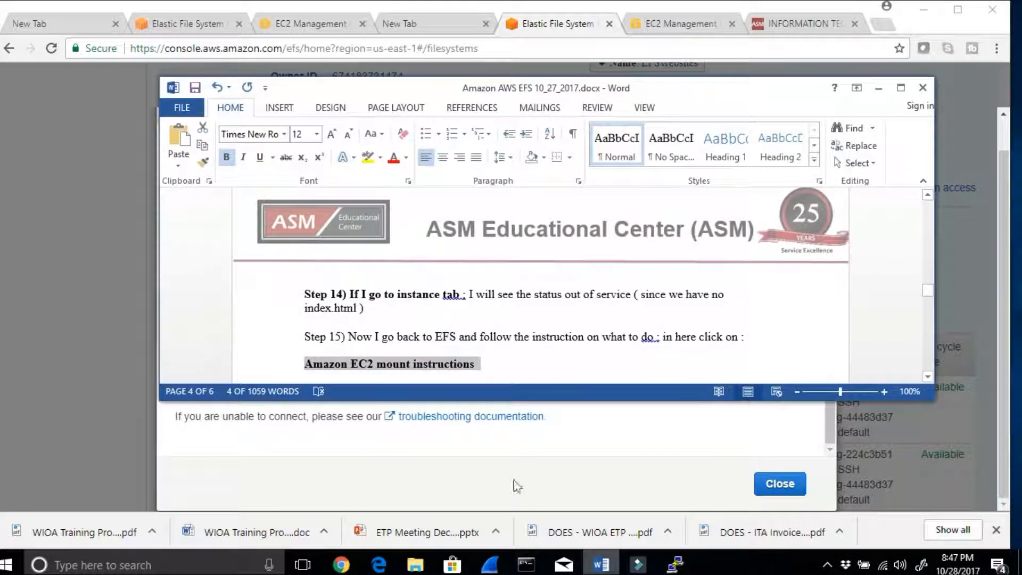
pyautogui.scroll(-2, 518, 336)
pyautogui.scroll(-1, 516, 336)
pyautogui.moveTo(371, 320); pyautogui.dragTo(452, 319)
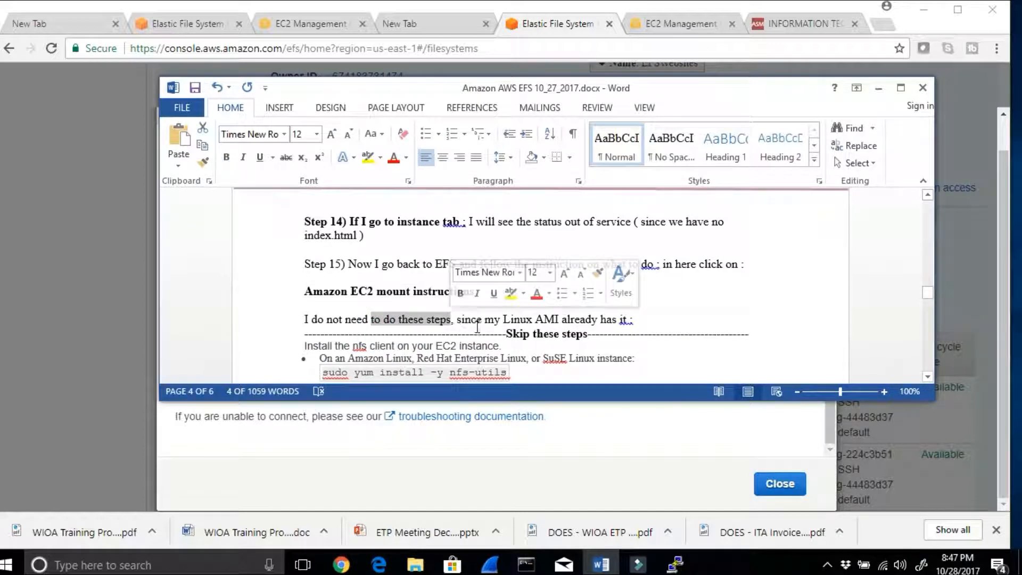
pyautogui.click(322, 451)
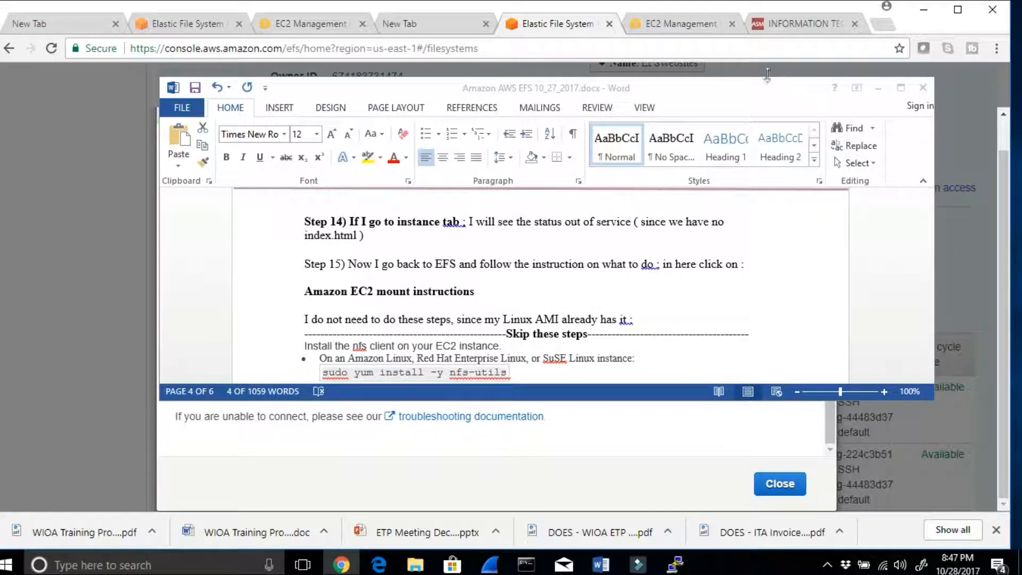
pyautogui.click(879, 88)
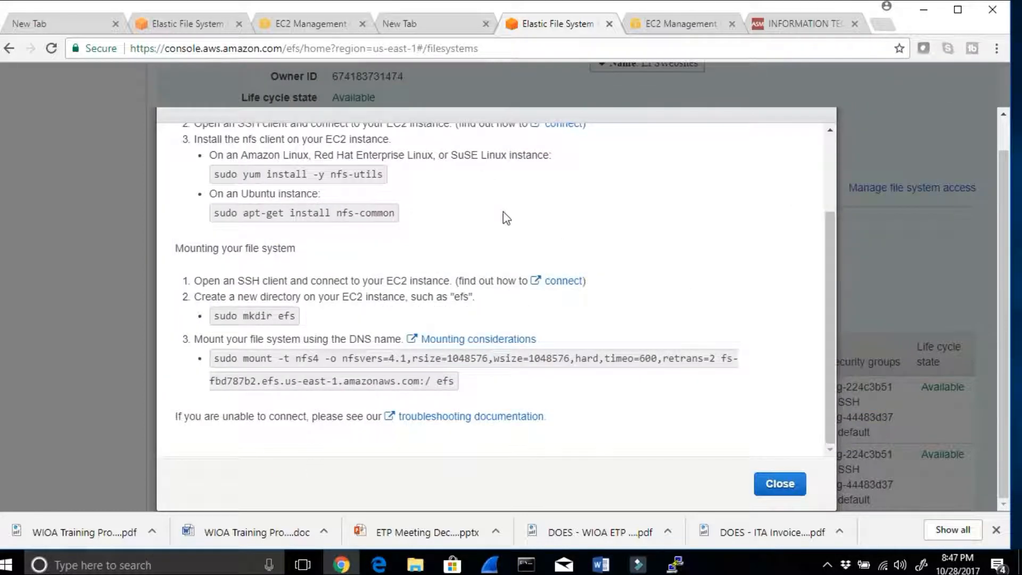
# Step: Review the NFS client setup in the EC2 mount instructions and copy the sudo mount command again
pyautogui.scroll(3, 503, 212)
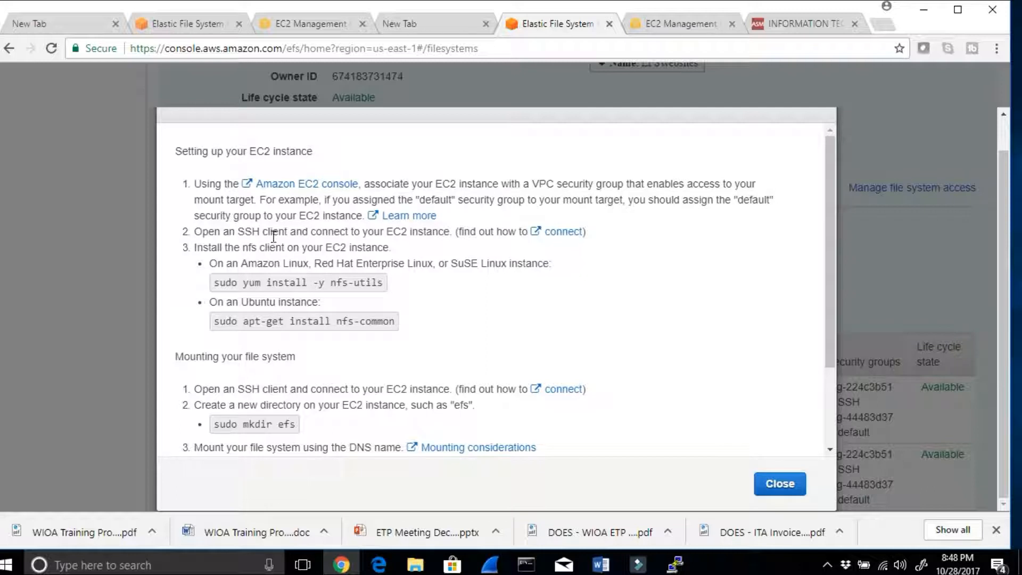
pyautogui.scroll(-3, 368, 284)
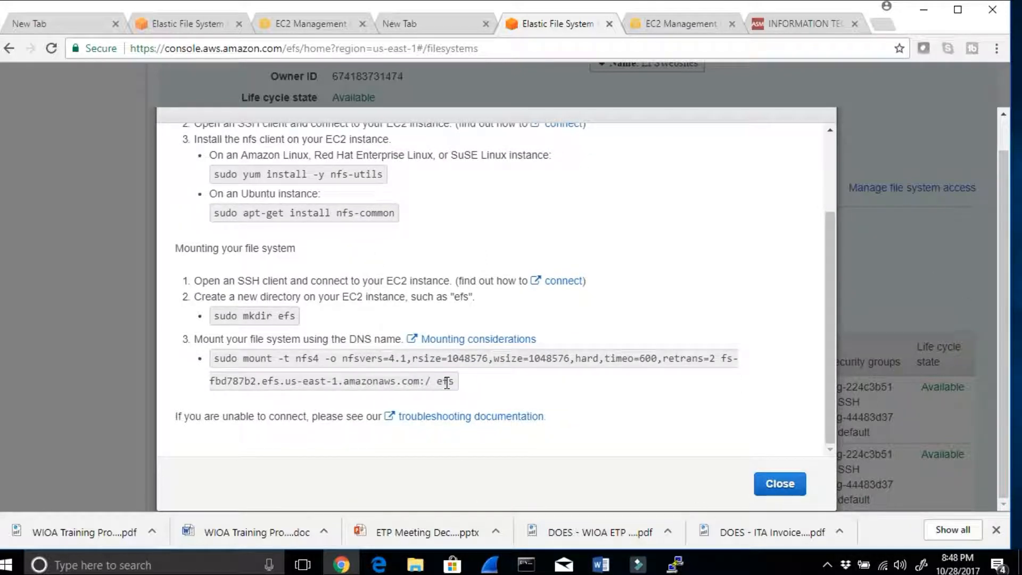
pyautogui.moveTo(452, 381); pyautogui.dragTo(189, 366)
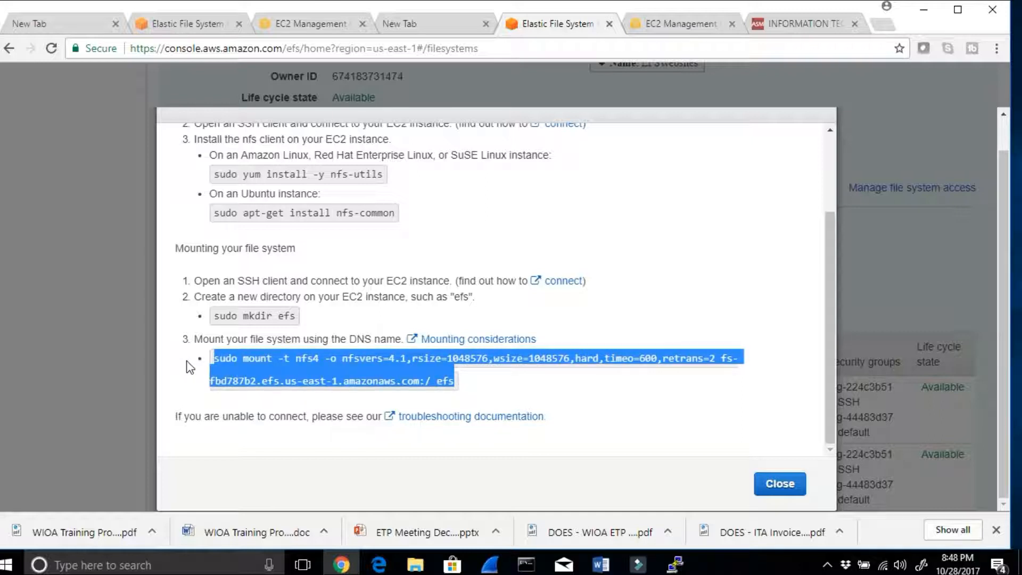
pyautogui.rightClick(256, 360)
pyautogui.click(296, 375)
# Step: Read the Word notes on the VPC DNS names message and on mounting at /var/www/html instead of the efs directory
pyautogui.click(601, 564)
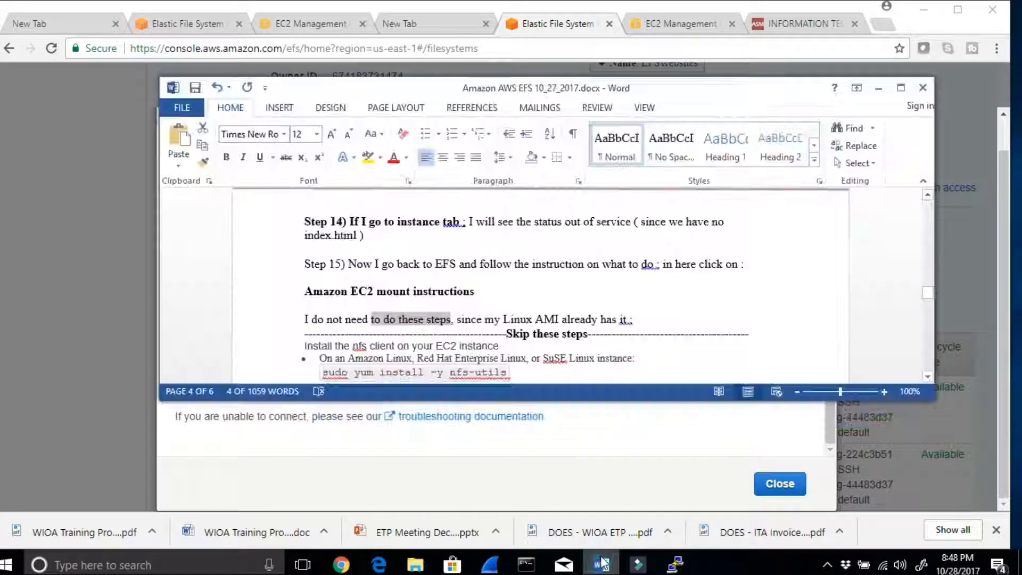
pyautogui.scroll(-5, 607, 350)
pyautogui.moveTo(381, 289); pyautogui.dragTo(492, 284)
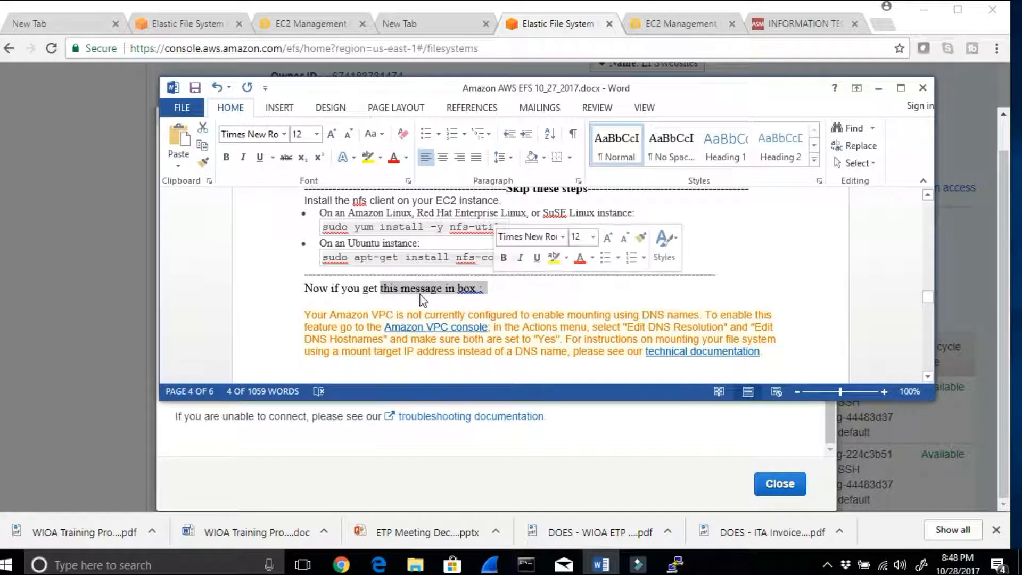
pyautogui.moveTo(380, 315); pyautogui.dragTo(704, 314)
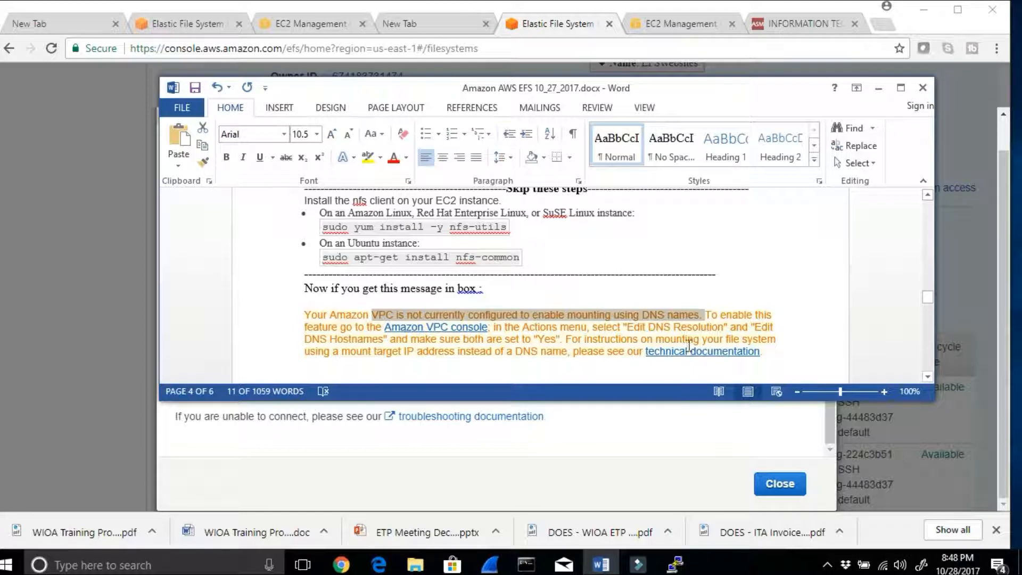
pyautogui.scroll(-3, 688, 346)
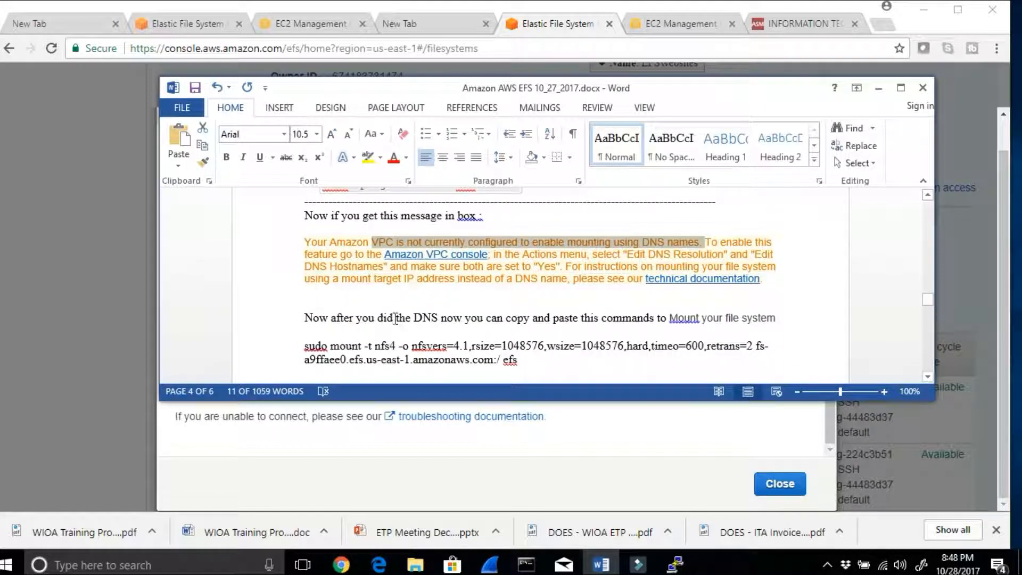
pyautogui.scroll(-3, 522, 355)
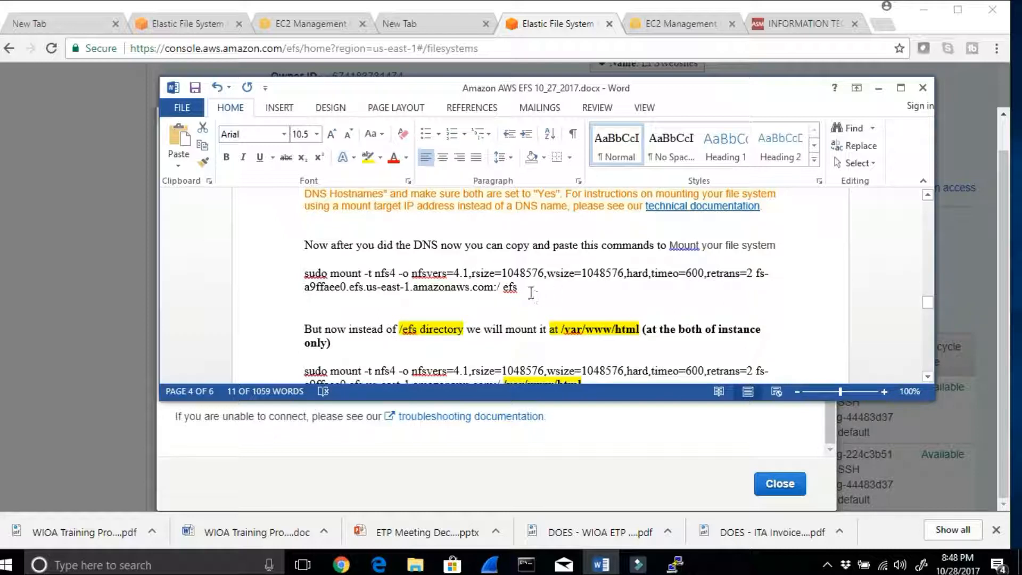
pyautogui.doubleClick(511, 288)
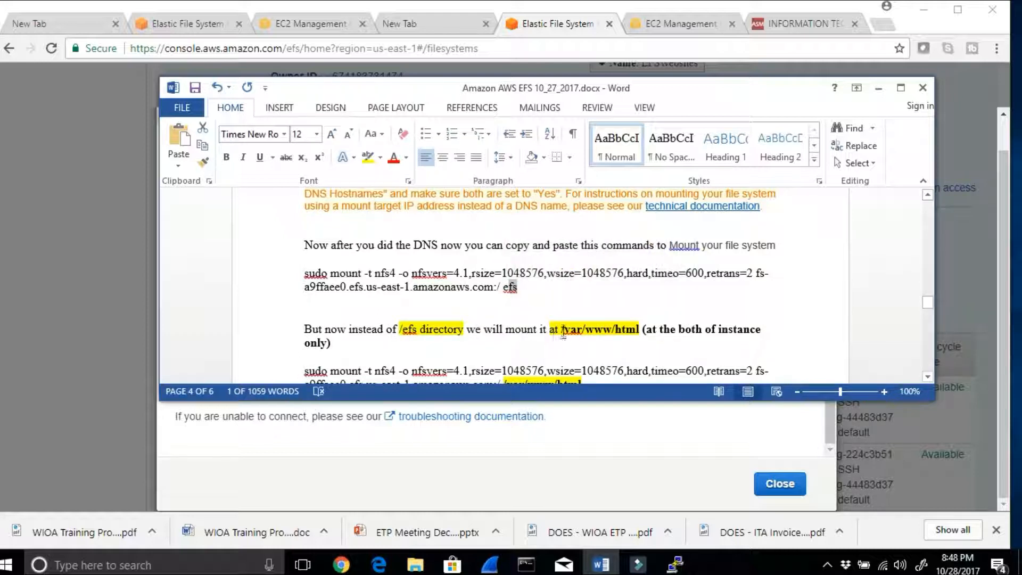
pyautogui.scroll(-1, 679, 334)
pyautogui.click(598, 340)
pyautogui.moveTo(510, 356); pyautogui.dragTo(506, 353)
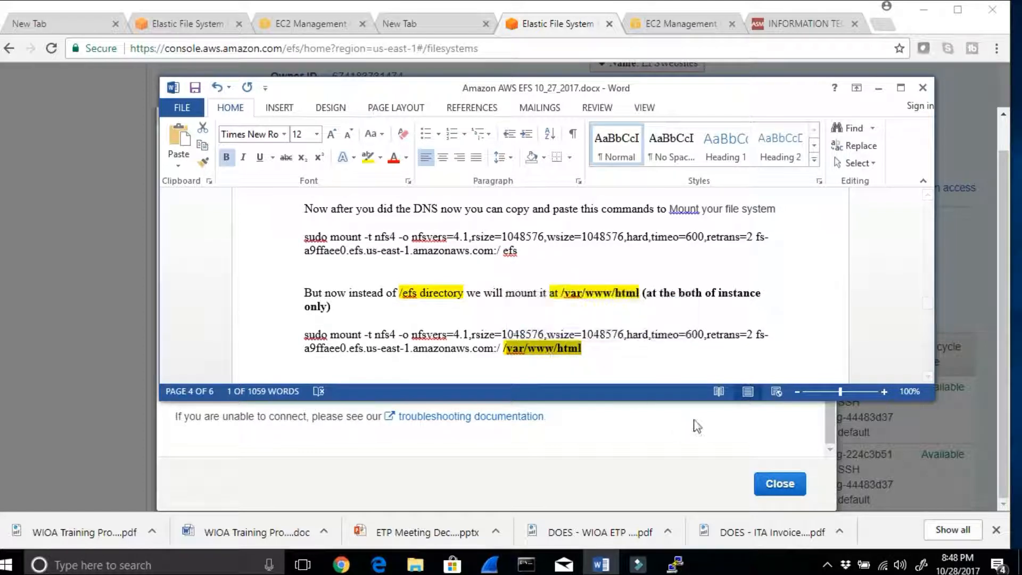
# Step: Switch to the ip-10-0-1-154 PuTTY session, highlight part of its host address, and erase the stray text pasted at the prompt
pyautogui.click(677, 567)
pyautogui.click(577, 489)
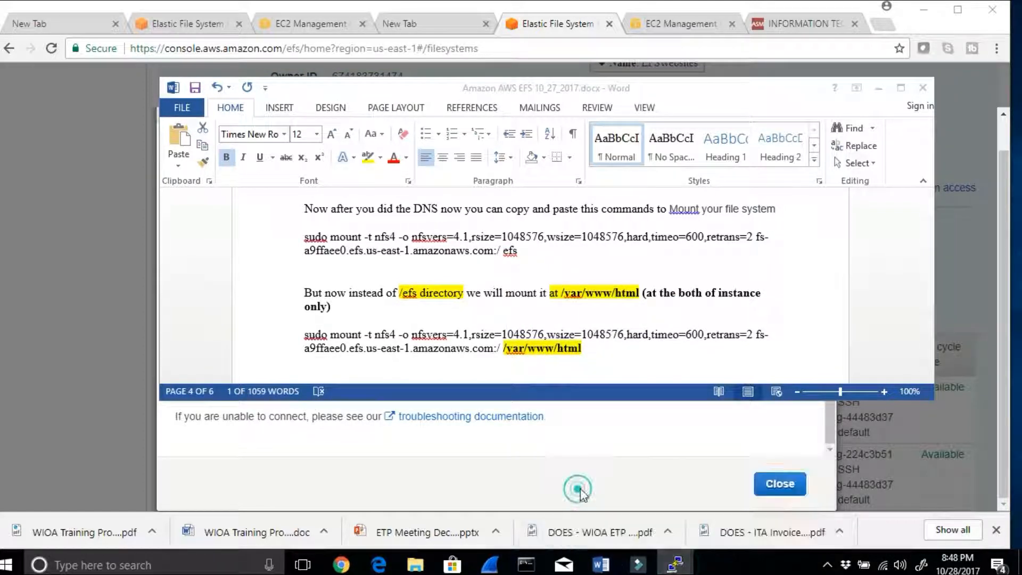
pyautogui.moveTo(675, 564)
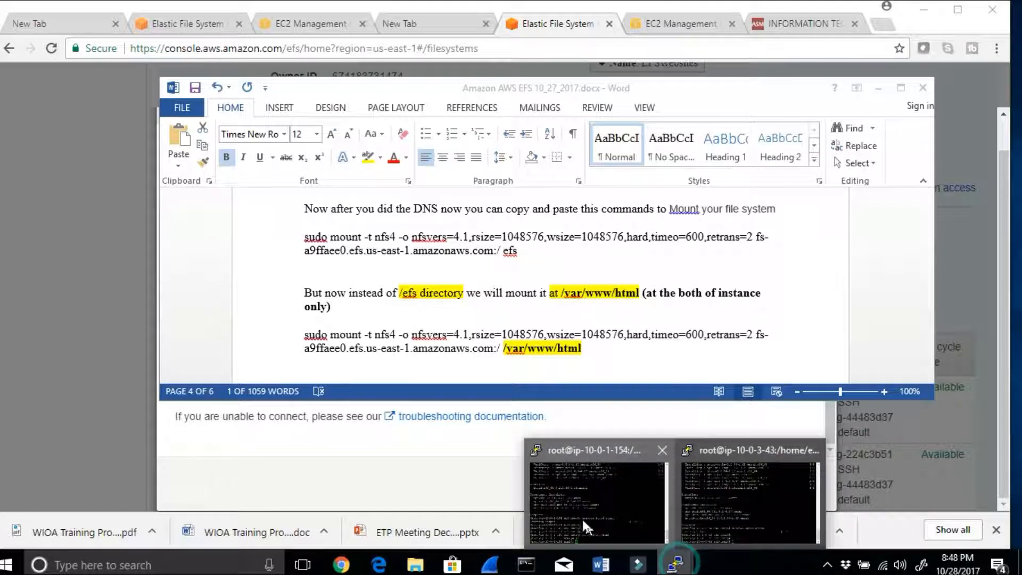
pyautogui.click(572, 503)
pyautogui.moveTo(164, 443); pyautogui.dragTo(188, 442)
pyautogui.rightClick(302, 440)
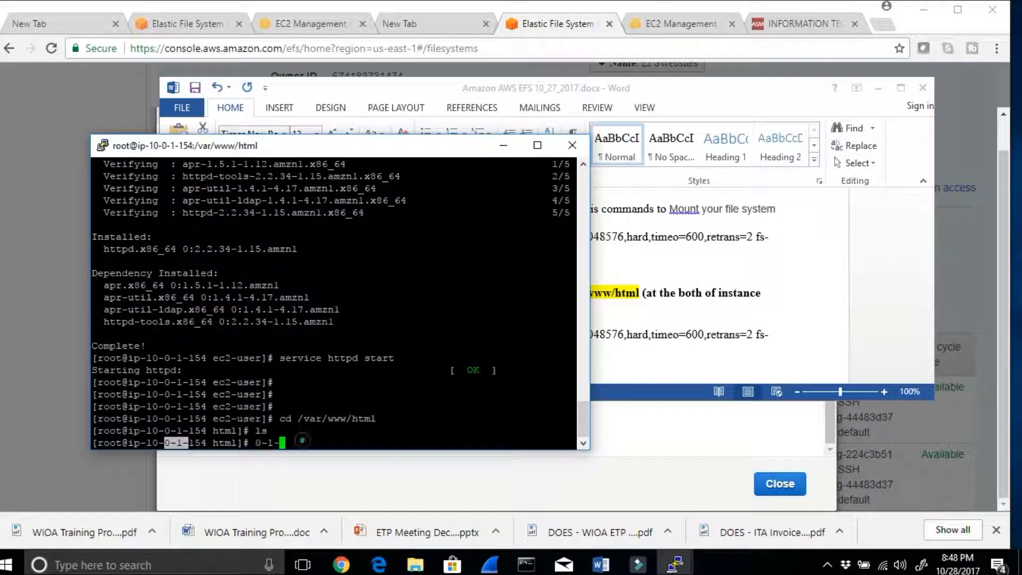
pyautogui.press('BackSpace')
pyautogui.press('BackSpace')
pyautogui.press('BackSpace')
# Step: Copy the sudo mount nfs4 command from the EFS mount instructions and paste it at the ip-10-0-1-154 session's prompt
pyautogui.click(652, 352)
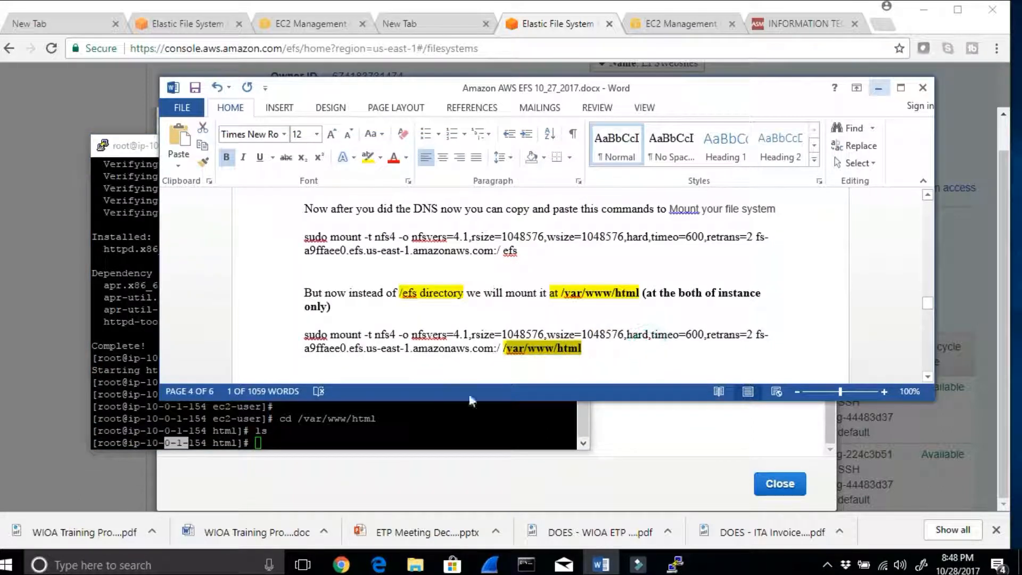
pyautogui.click(439, 487)
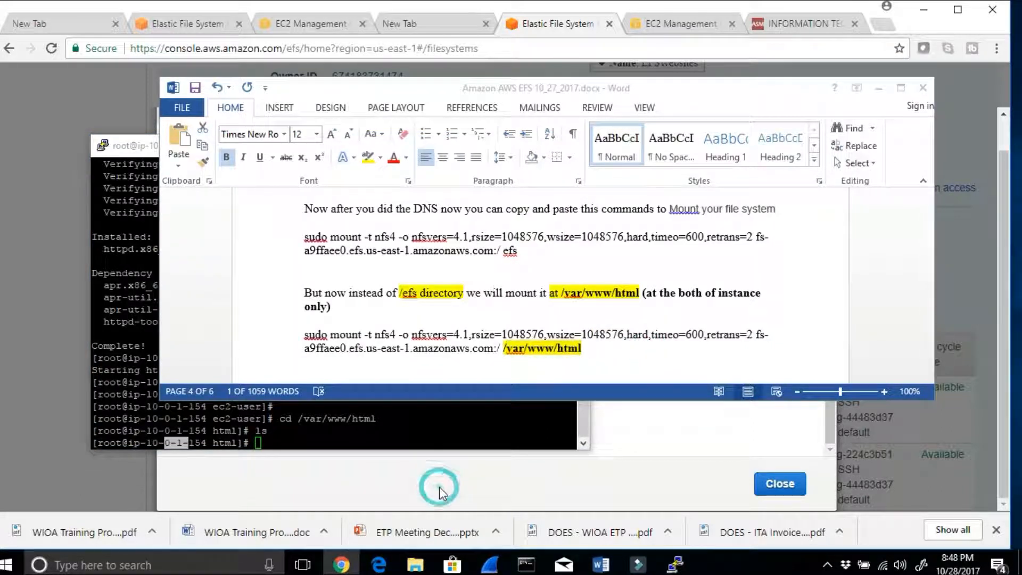
pyautogui.click(878, 87)
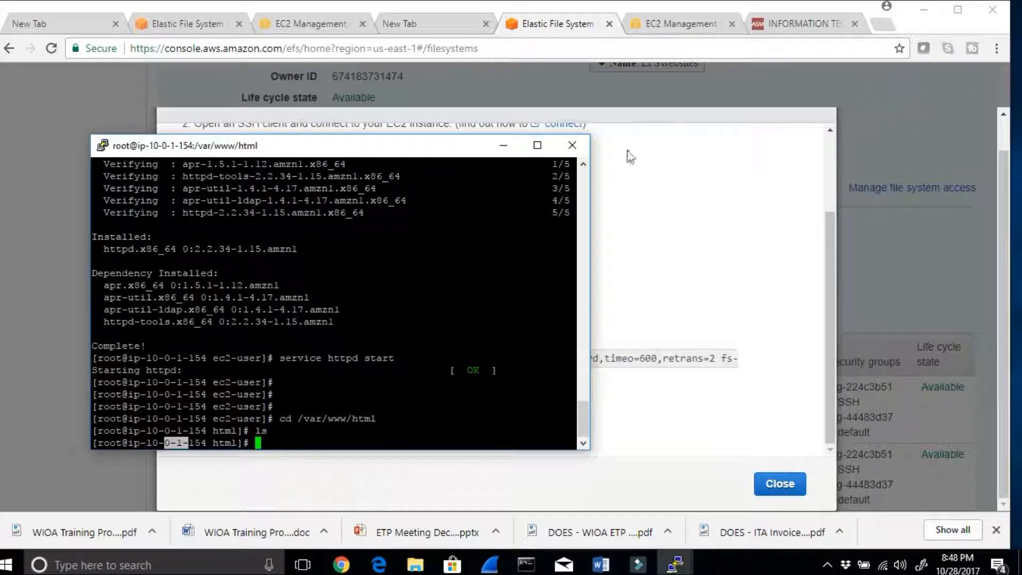
pyautogui.click(504, 145)
pyautogui.moveTo(457, 385); pyautogui.dragTo(207, 357)
pyautogui.rightClick(229, 362)
pyautogui.click(248, 370)
pyautogui.moveTo(672, 567)
pyautogui.click(593, 434)
pyautogui.rightClick(337, 430)
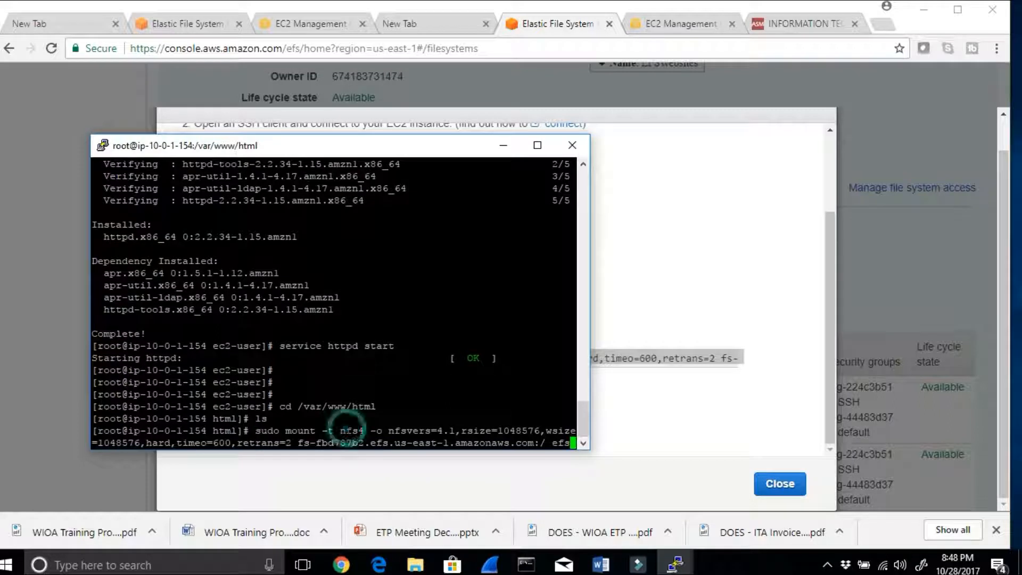
# Step: Change the pasted mount command's target from efs to /var/www/html and run it in the ip-10-0-1-154 session
pyautogui.click(537, 145)
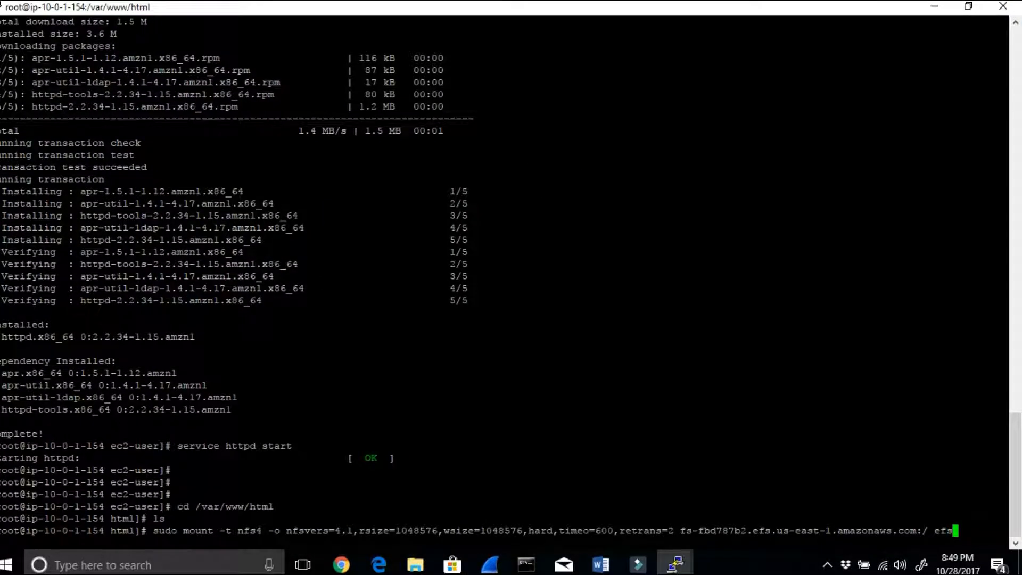
pyautogui.press('BackSpace')
pyautogui.press('BackSpace')
pyautogui.press('BackSpace')
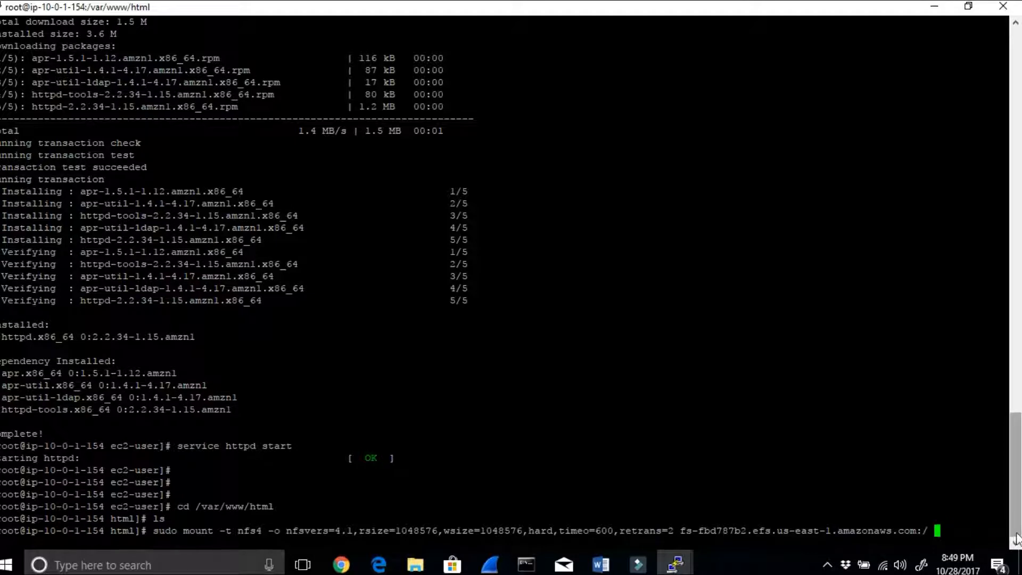
pyautogui.write('/var/www')
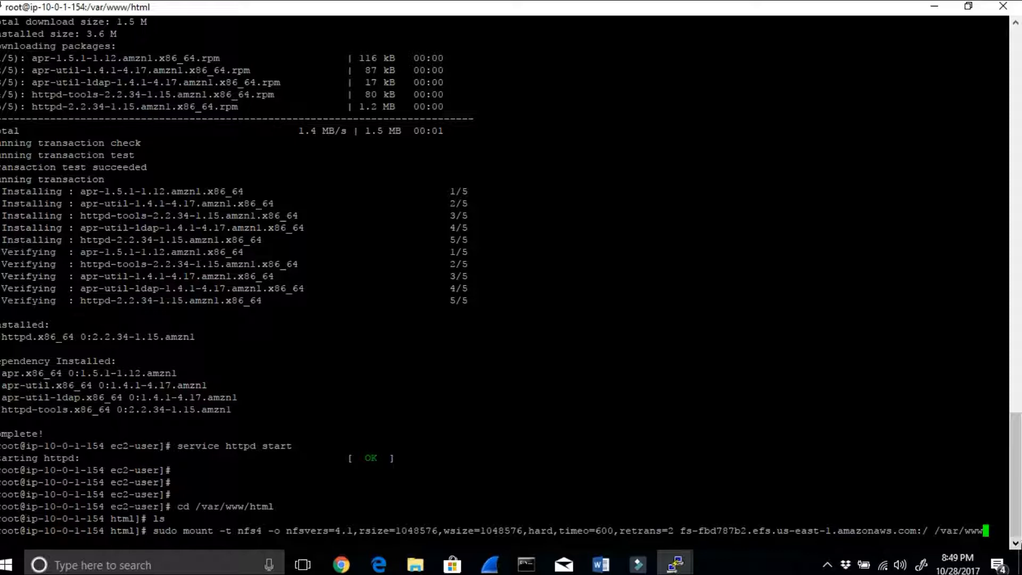
pyautogui.write('/htm')
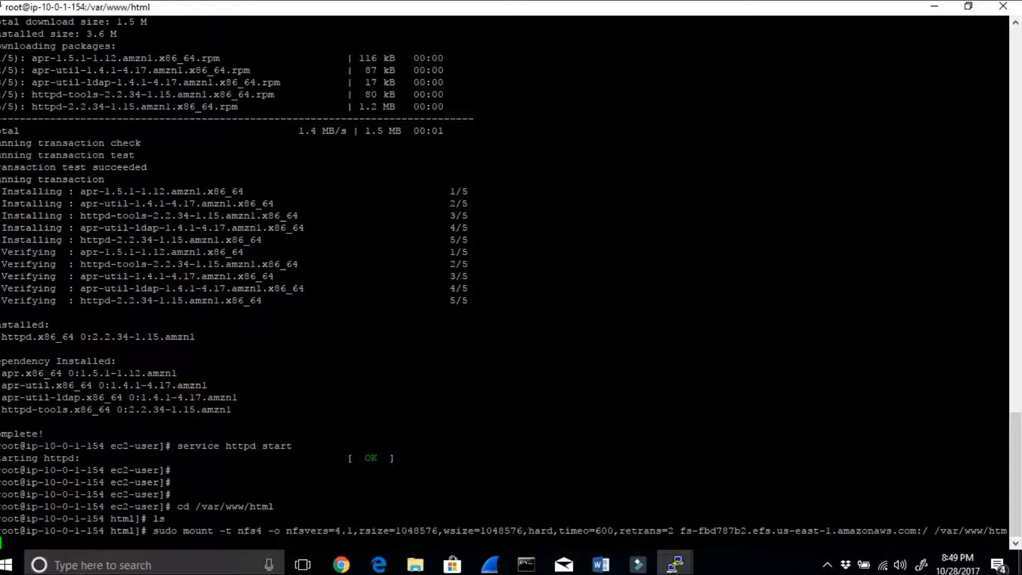
pyautogui.press('Return')
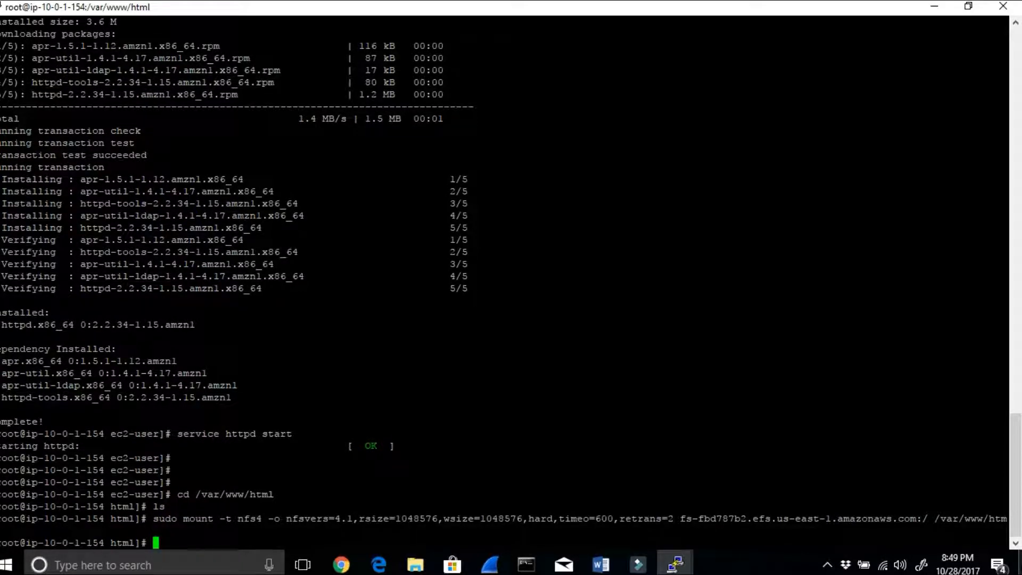
pyautogui.moveTo(159, 543); pyautogui.dragTo(1, 506)
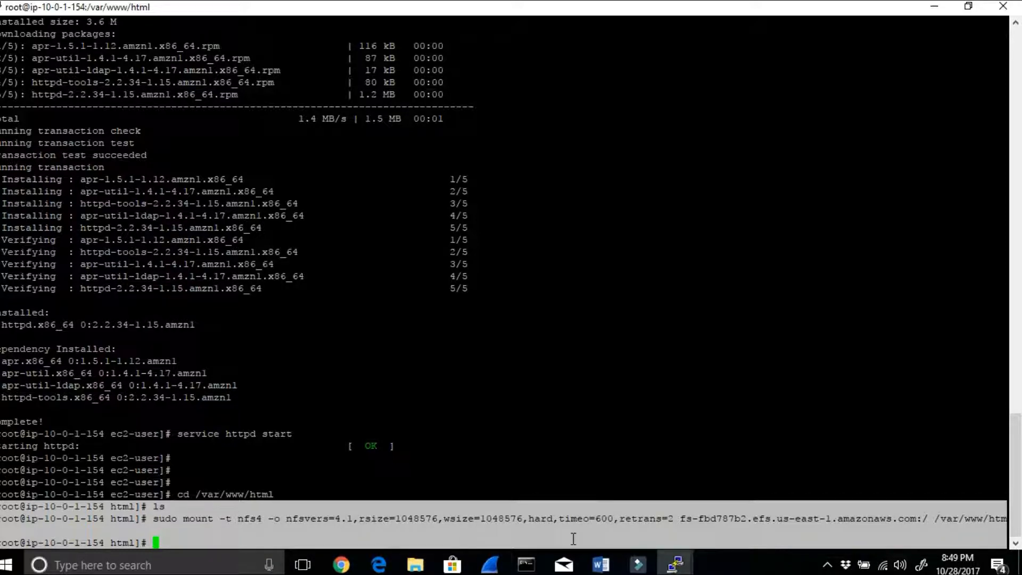
# Step: Read steps 16 and 17 of the Word notes on checking the default security group and creating index.html with nano
pyautogui.click(601, 565)
pyautogui.scroll(-3, 504, 304)
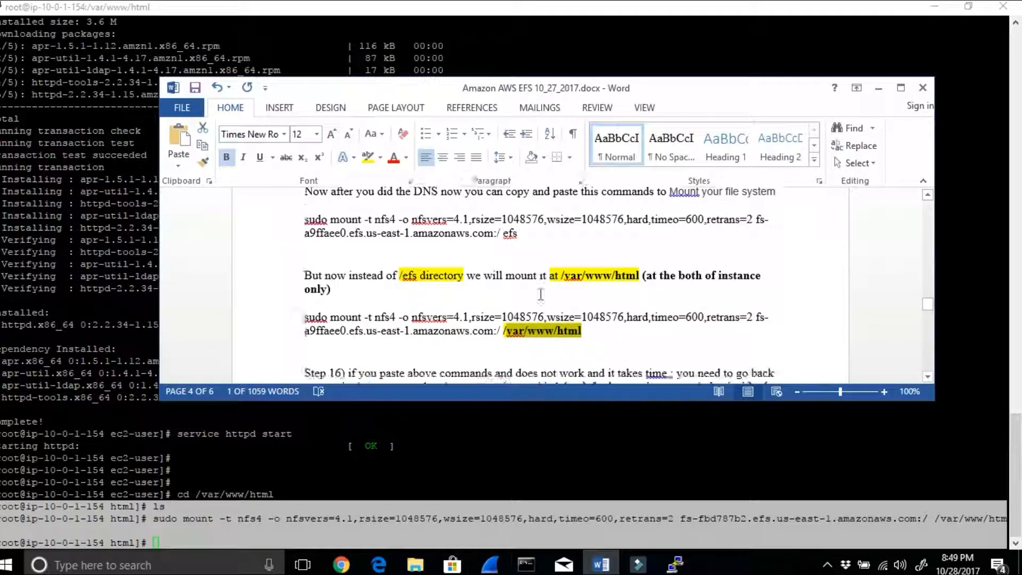
pyautogui.moveTo(390, 281); pyautogui.dragTo(722, 282)
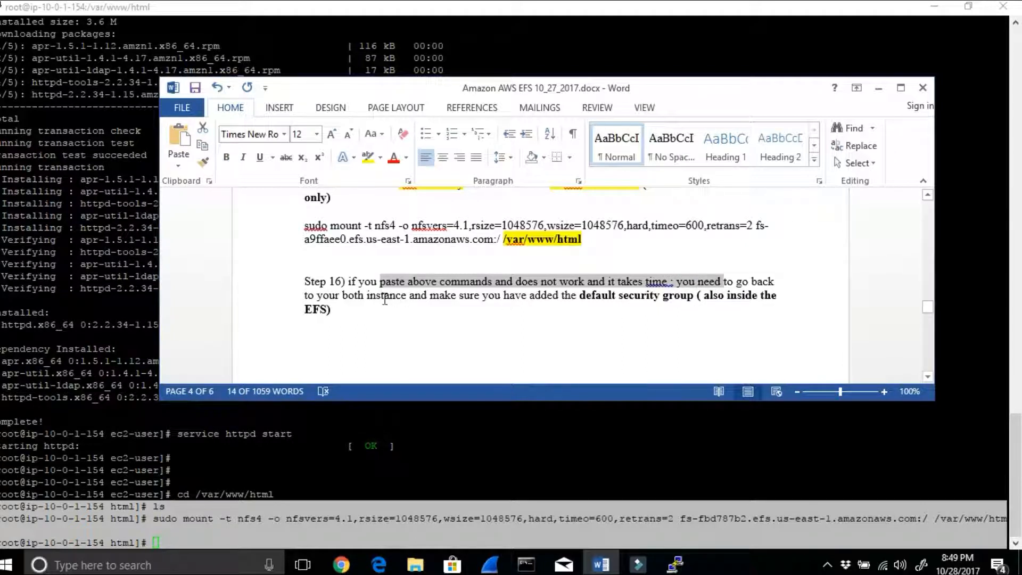
pyautogui.moveTo(366, 296); pyautogui.dragTo(429, 296)
pyautogui.moveTo(564, 296); pyautogui.dragTo(661, 300)
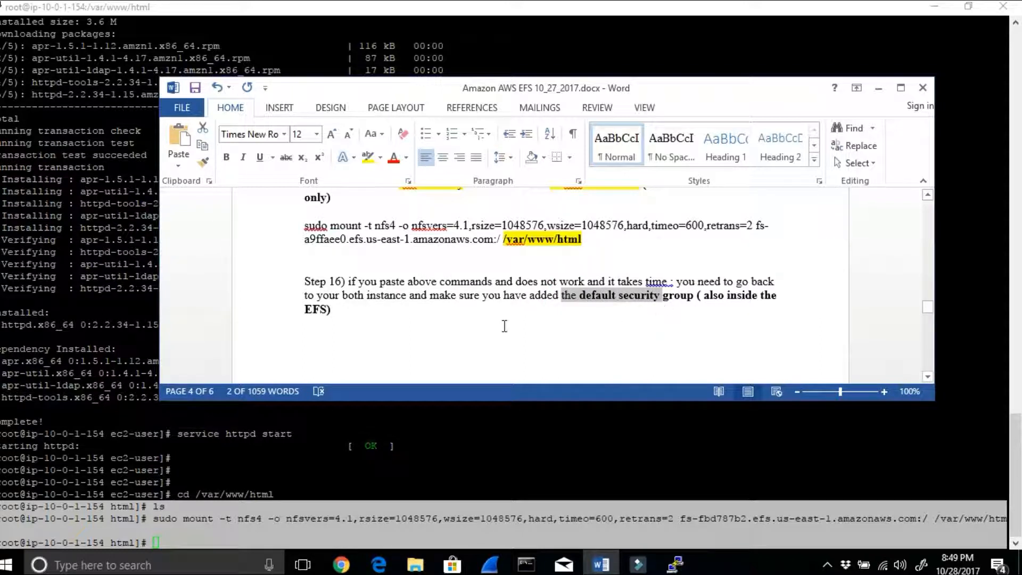
pyautogui.scroll(-8, 505, 326)
pyautogui.scroll(-4, 542, 330)
pyautogui.moveTo(378, 270); pyautogui.dragTo(604, 262)
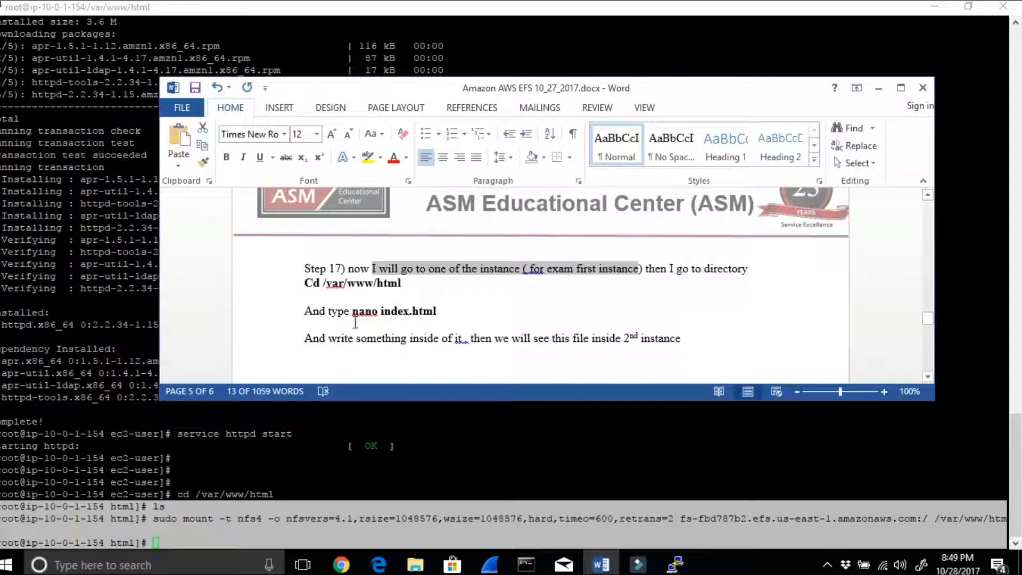
pyautogui.moveTo(353, 309); pyautogui.dragTo(445, 307)
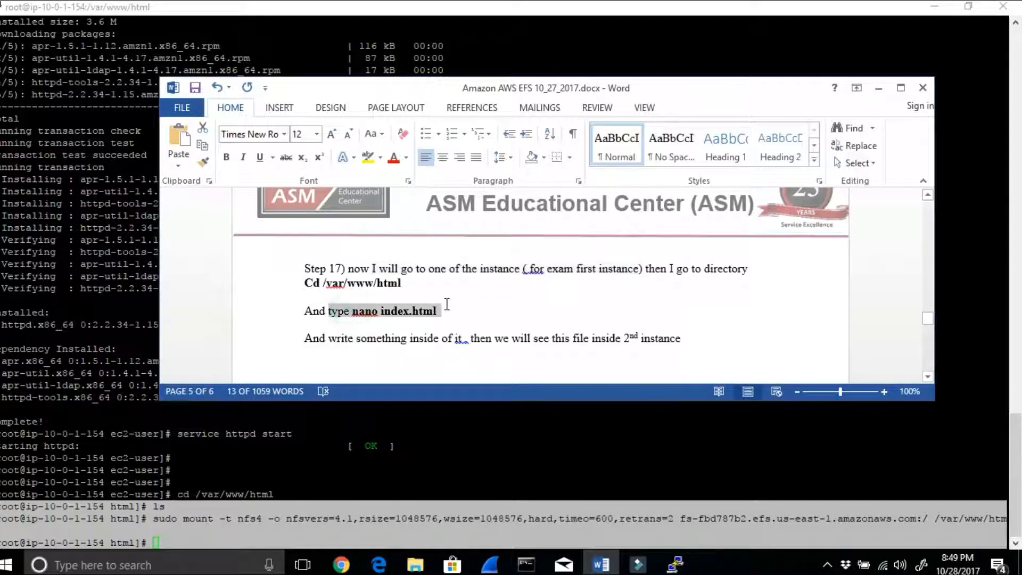
# Step: Return to the ip-10-0-1-154 PuTTY session and open a new index.html in nano within /var/www/html
pyautogui.click(299, 489)
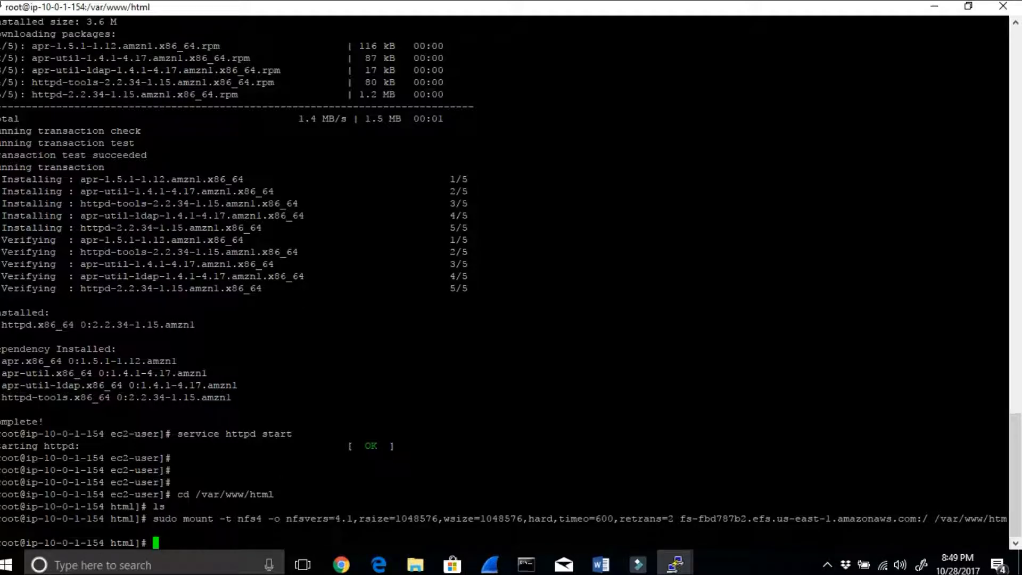
pyautogui.moveTo(170, 543); pyautogui.dragTo(117, 543)
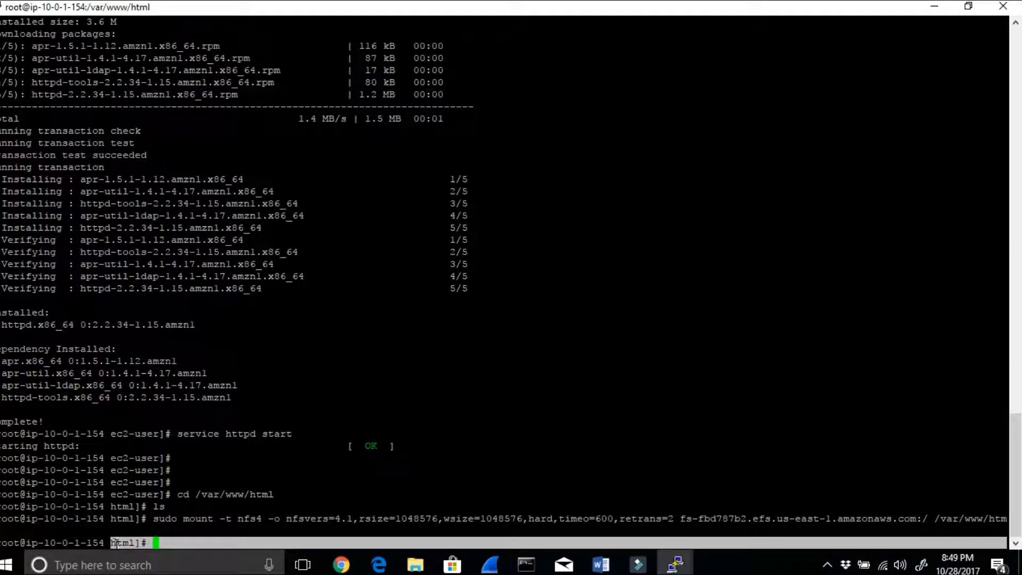
pyautogui.click(164, 543)
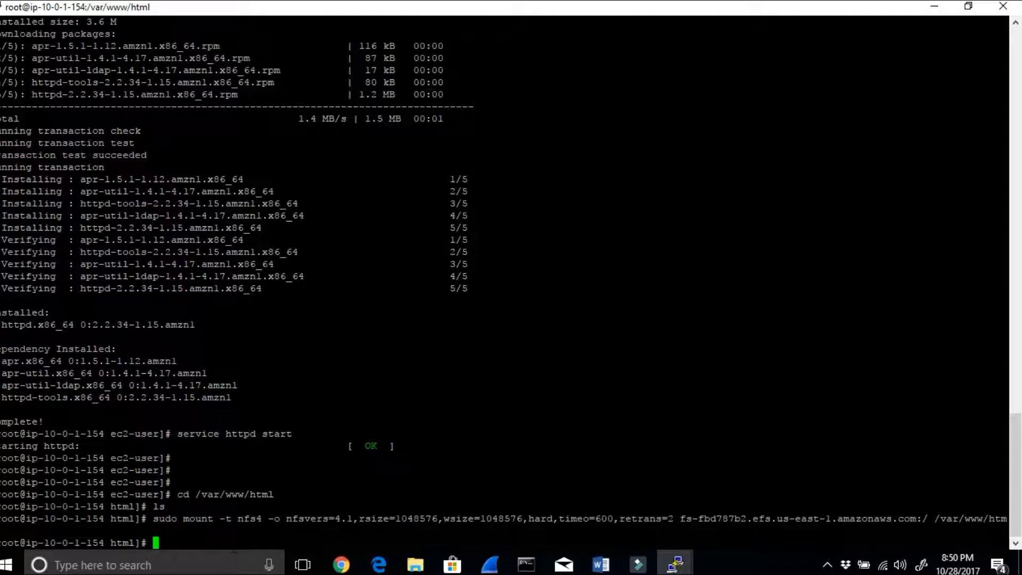
pyautogui.write('nano index.html')
pyautogui.press('Return')
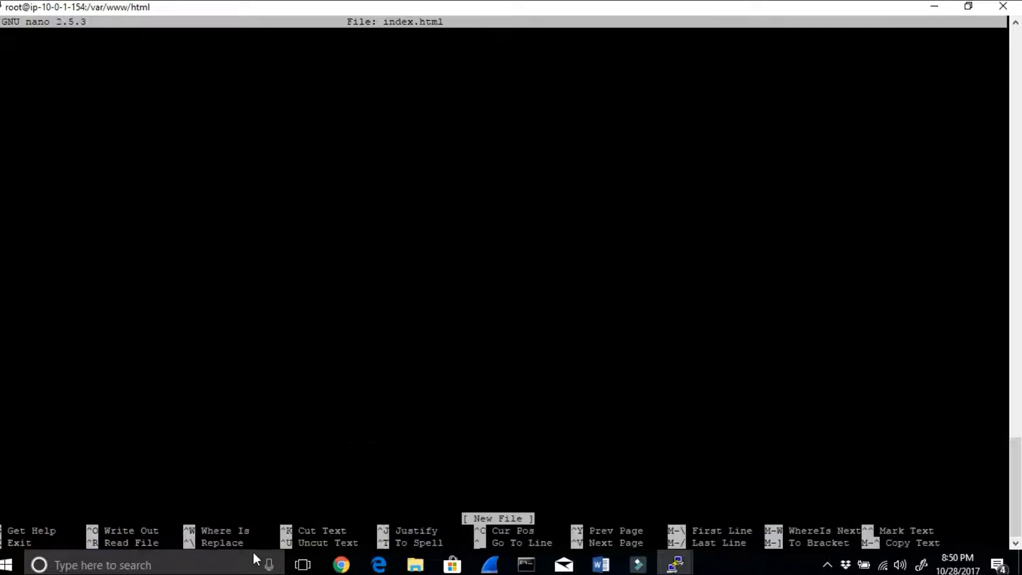
# Step: Enter "This is my Web sites that I created via EFS" in index.html, then save the file and exit nano
pyautogui.click(968, 6)
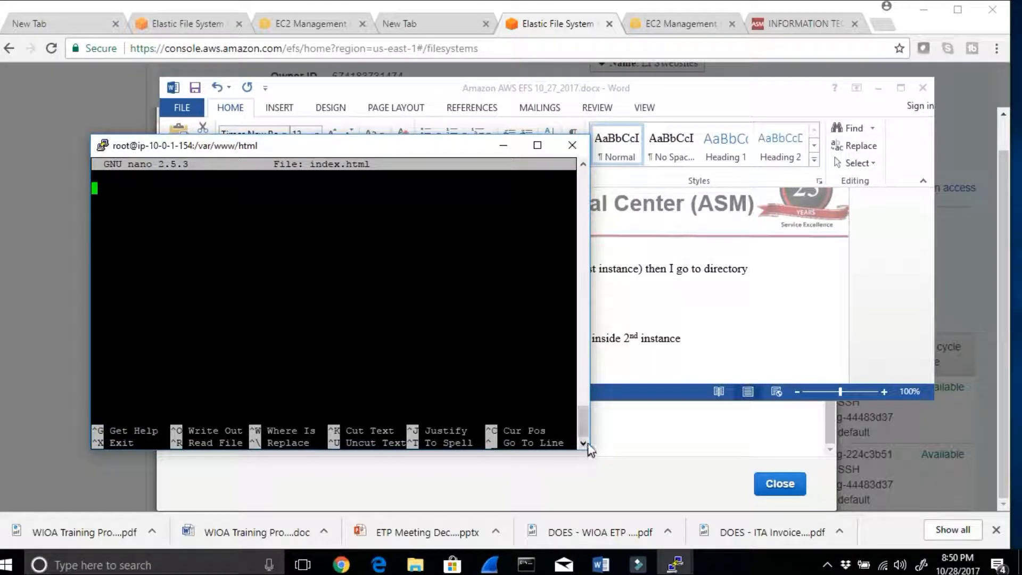
pyautogui.moveTo(580, 449); pyautogui.dragTo(690, 453)
pyautogui.click(240, 278)
pyautogui.write('This is ')
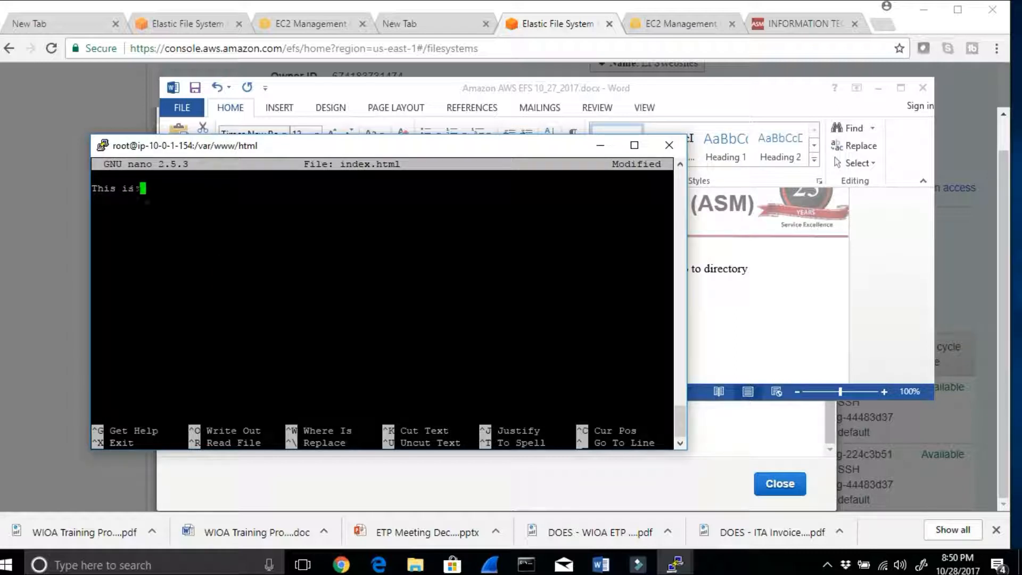
pyautogui.write('my Wee sites that I created via EFS')
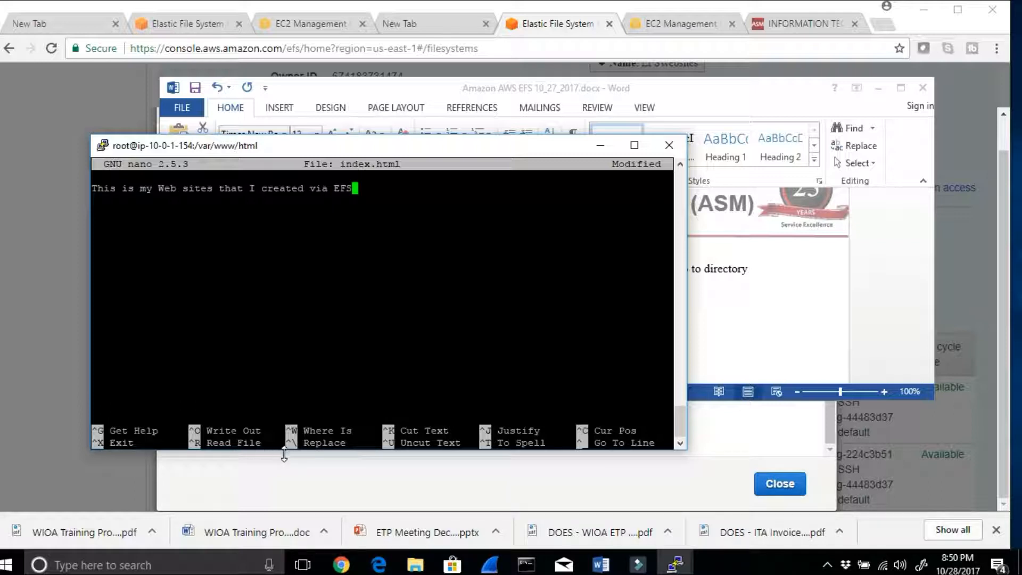
pyautogui.hotkey('ctrl', 'x')
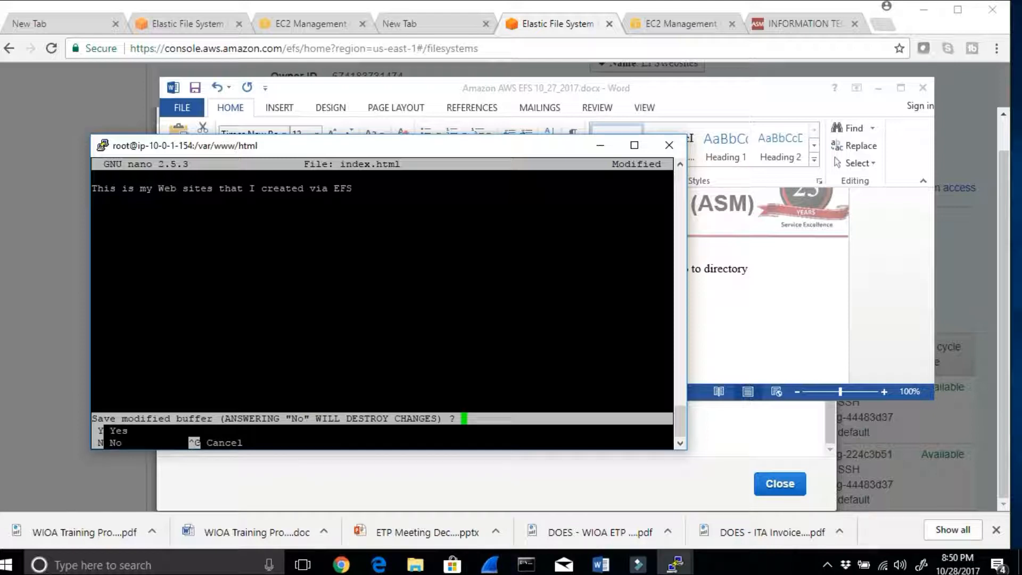
pyautogui.press('y')
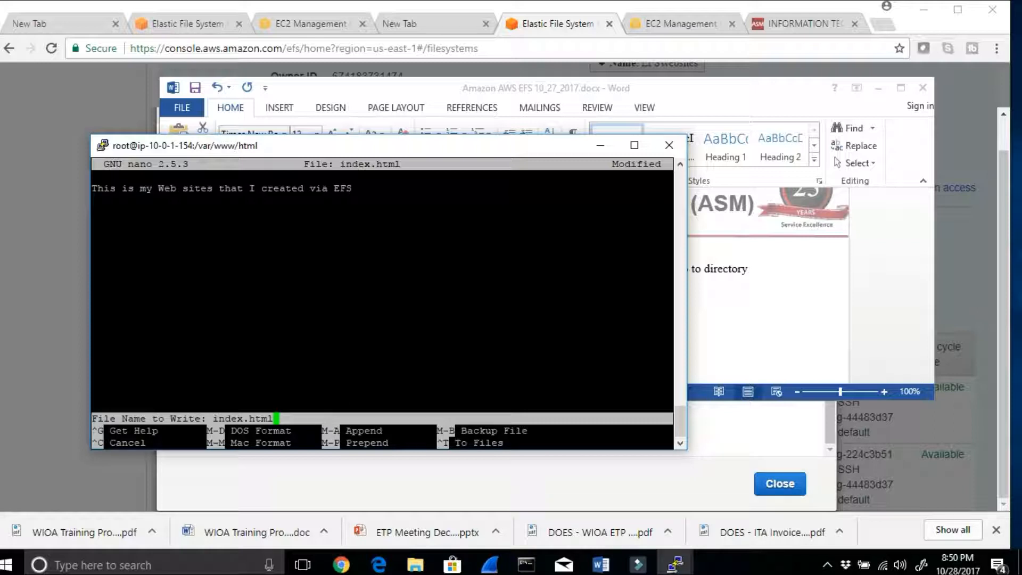
pyautogui.press('Return')
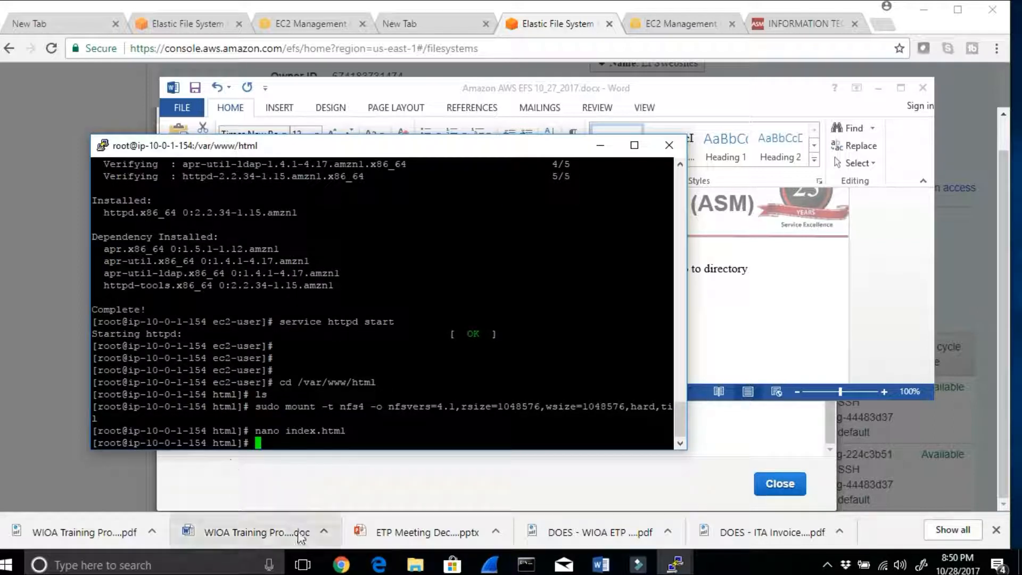
# Step: Read steps 17 and 18 of the Word notes on seeing the same index.html content on the second instance
pyautogui.click(600, 564)
pyautogui.scroll(-1, 421, 347)
pyautogui.moveTo(353, 306); pyautogui.dragTo(513, 293)
pyautogui.scroll(-1, 513, 296)
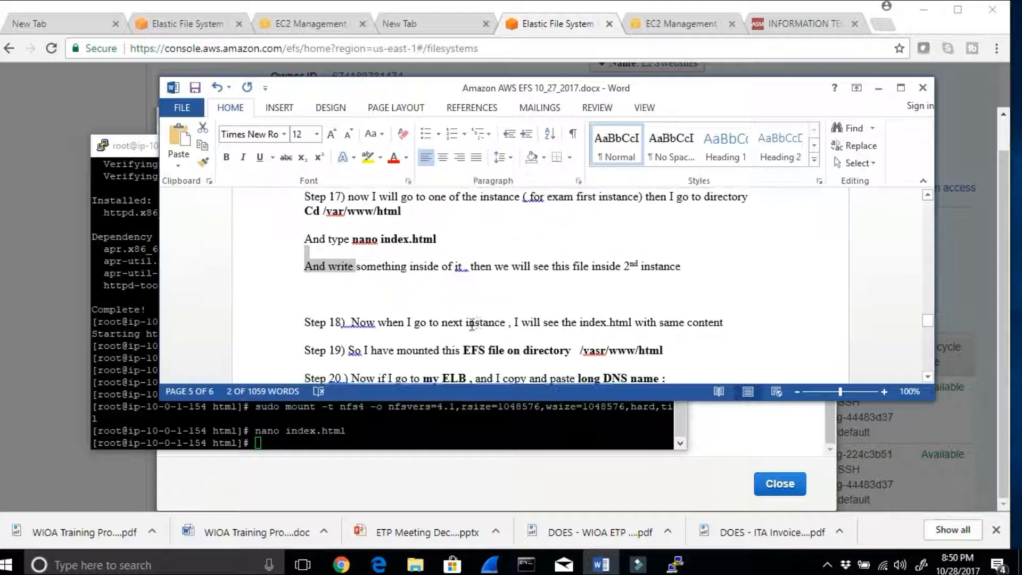
pyautogui.moveTo(399, 323); pyautogui.dragTo(710, 323)
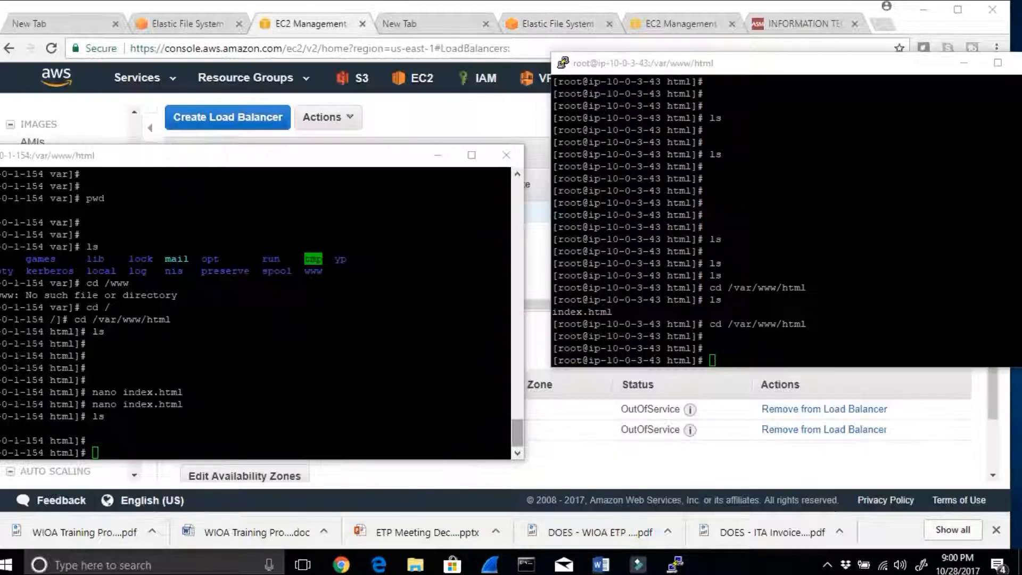
# Step: List /var/www/html in the ip-10-0-3-43 session and compare it with the file listing in the ip-10-0-1-154 session
pyautogui.click(735, 353)
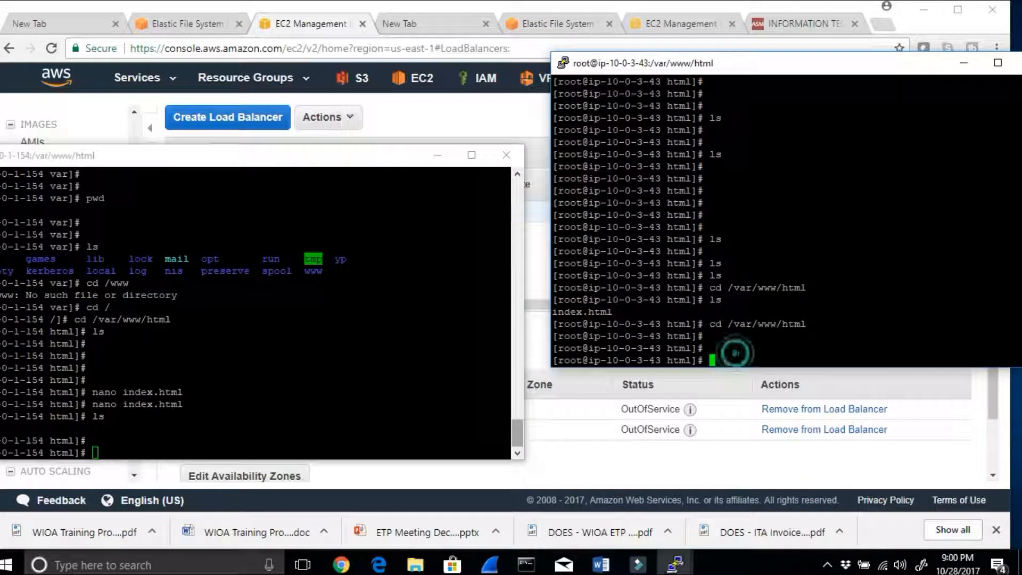
pyautogui.press('Up')
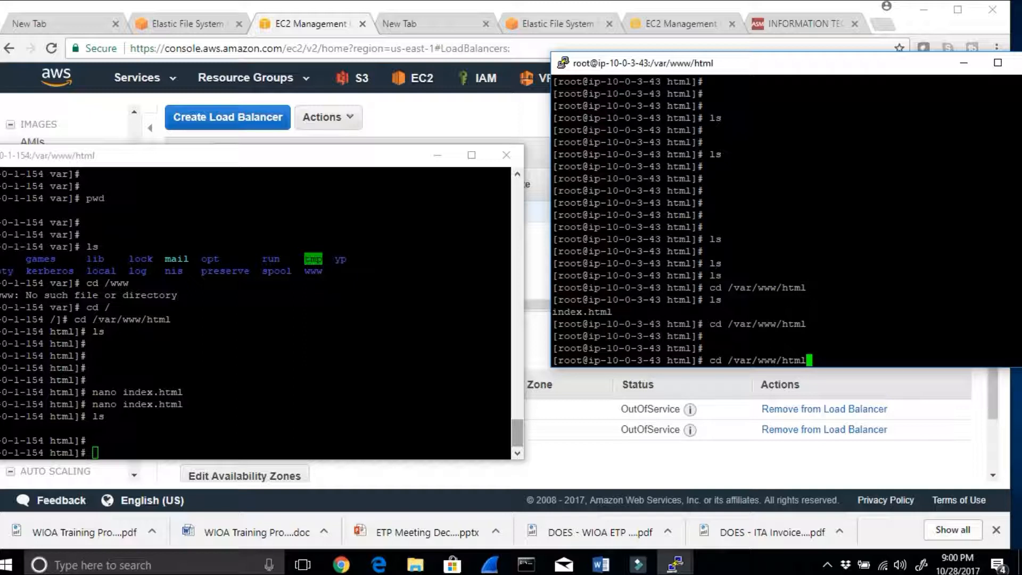
pyautogui.press('Return')
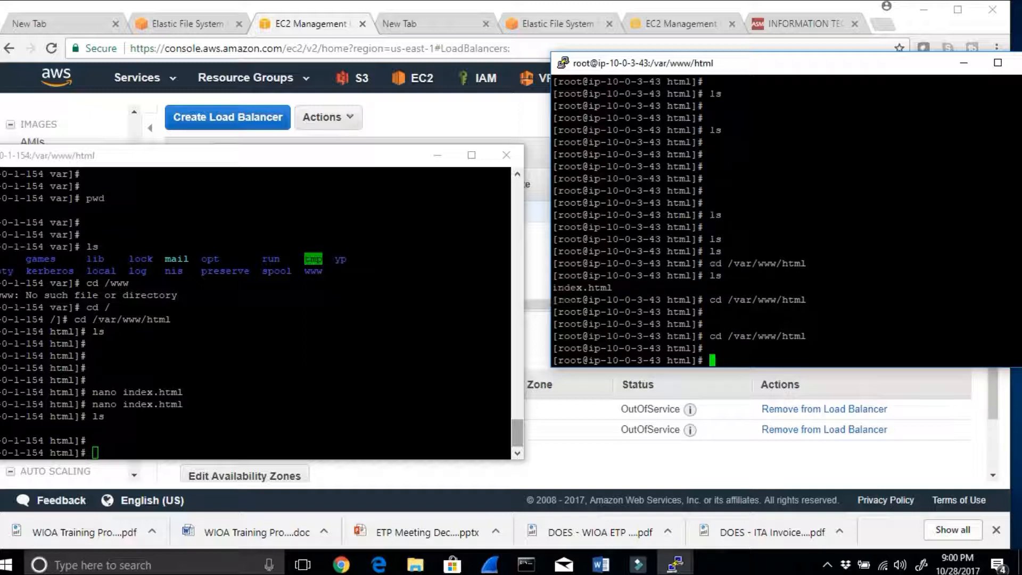
pyautogui.write('ls')
pyautogui.press('Return')
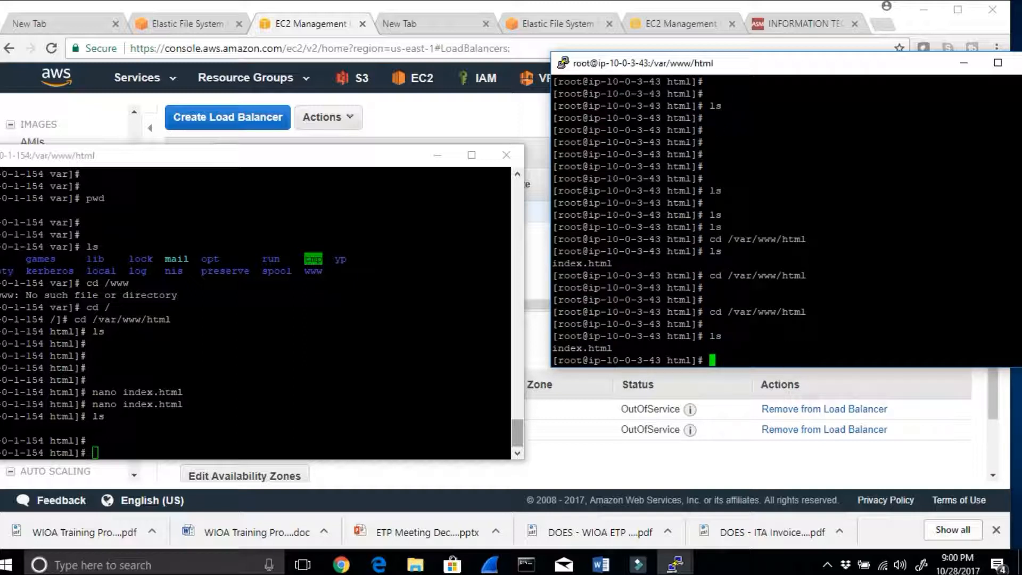
pyautogui.moveTo(179, 163); pyautogui.dragTo(236, 143)
pyautogui.moveTo(44, 409); pyautogui.dragTo(144, 413)
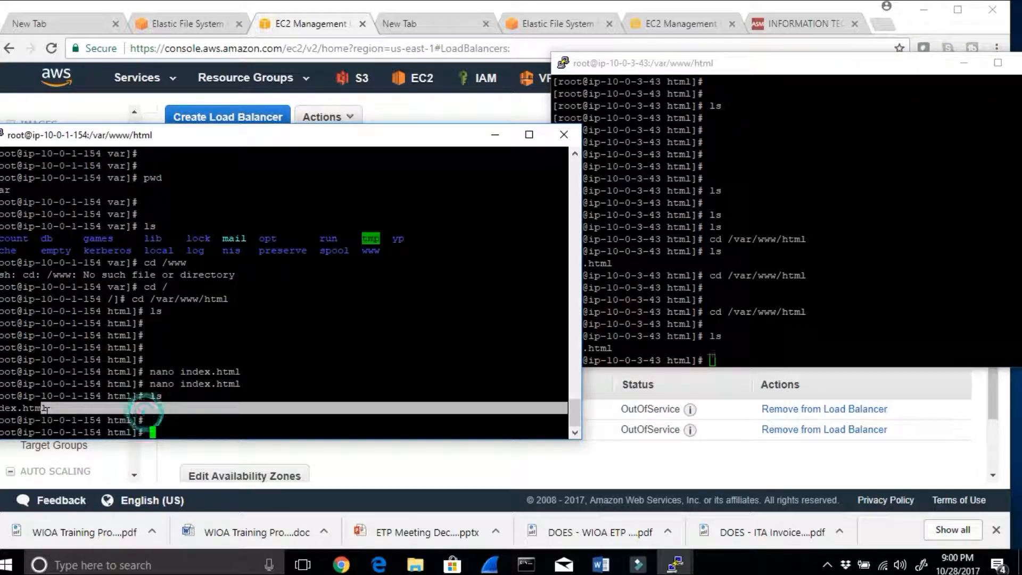
# Step: Open index.html in nano on the ip-10-0-3-43 instance to inspect its content, moving the window clear of the other session
pyautogui.click(745, 357)
pyautogui.write('nan')
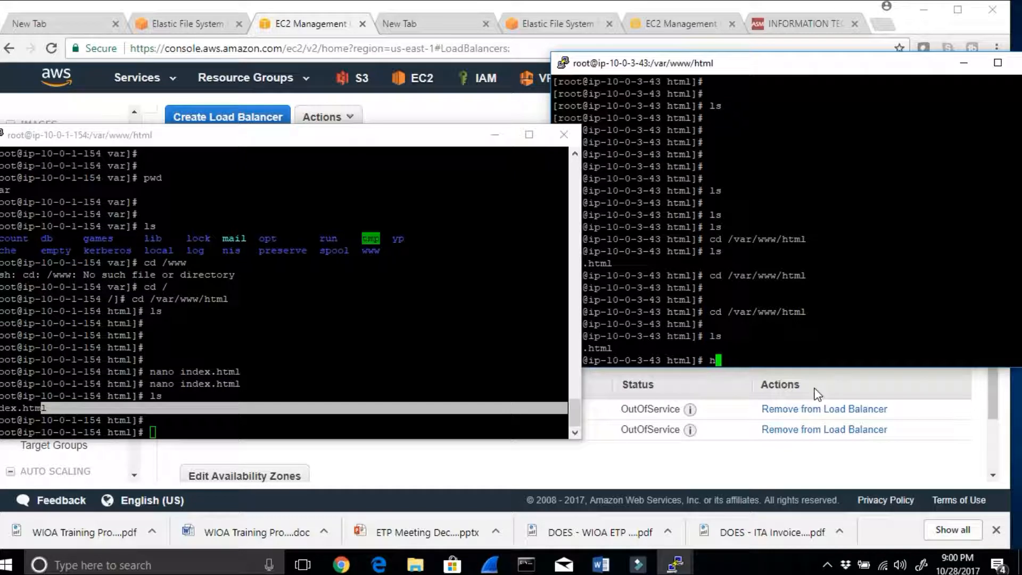
pyautogui.write('o index.html')
pyautogui.press('Return')
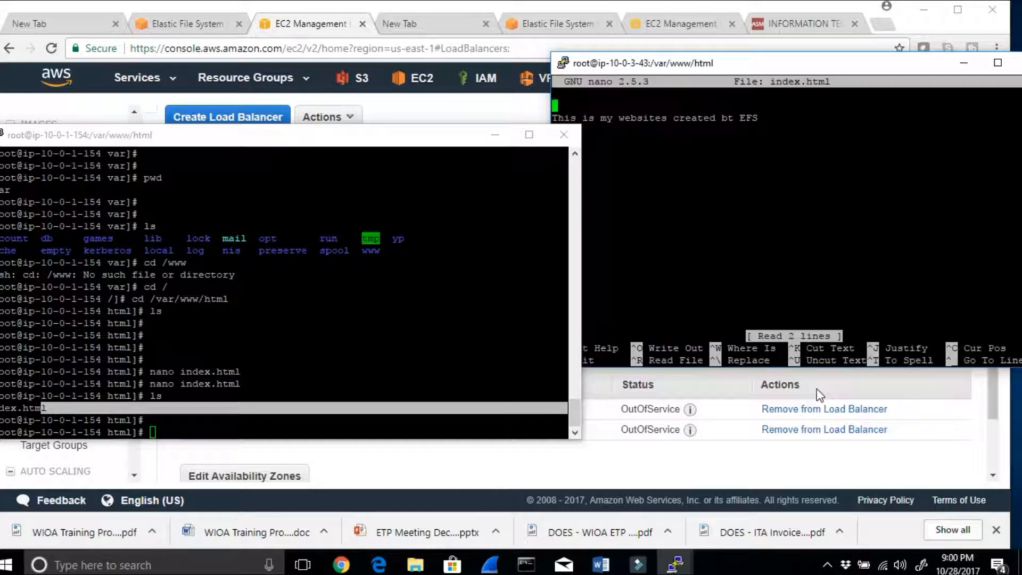
pyautogui.moveTo(691, 67); pyautogui.dragTo(722, 63)
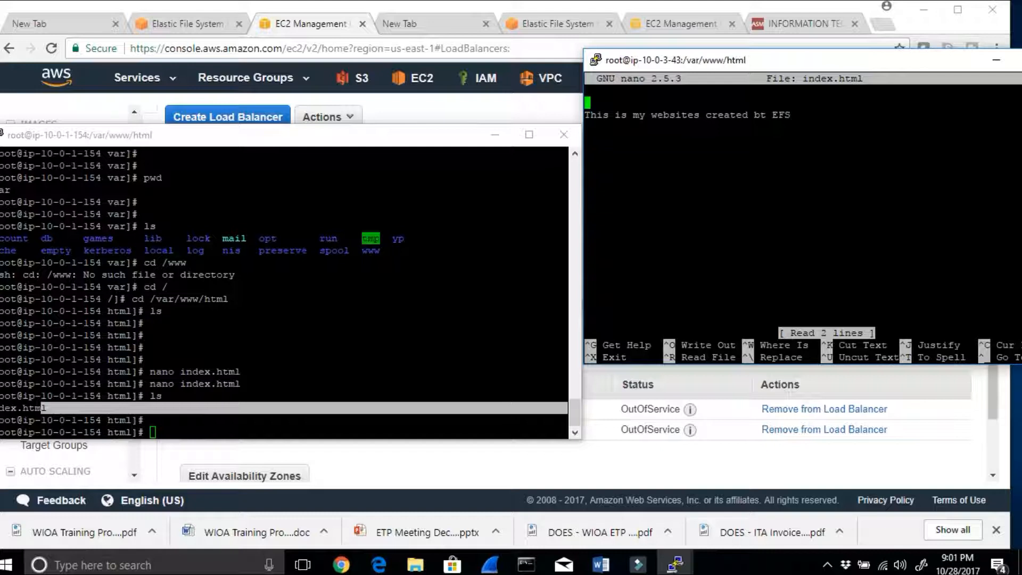
# Step: Exit nano on the ip-10-0-3-43 instance, switch to the Word notes and minimize both terminal sessions
pyautogui.click(669, 283)
pyautogui.hotkey('ctrl', 'x')
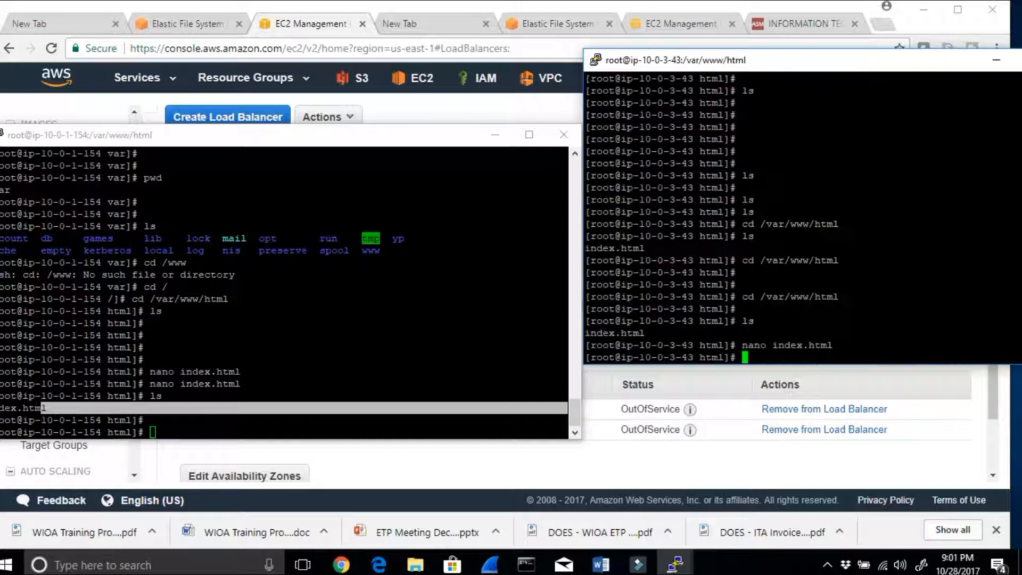
pyautogui.click(601, 564)
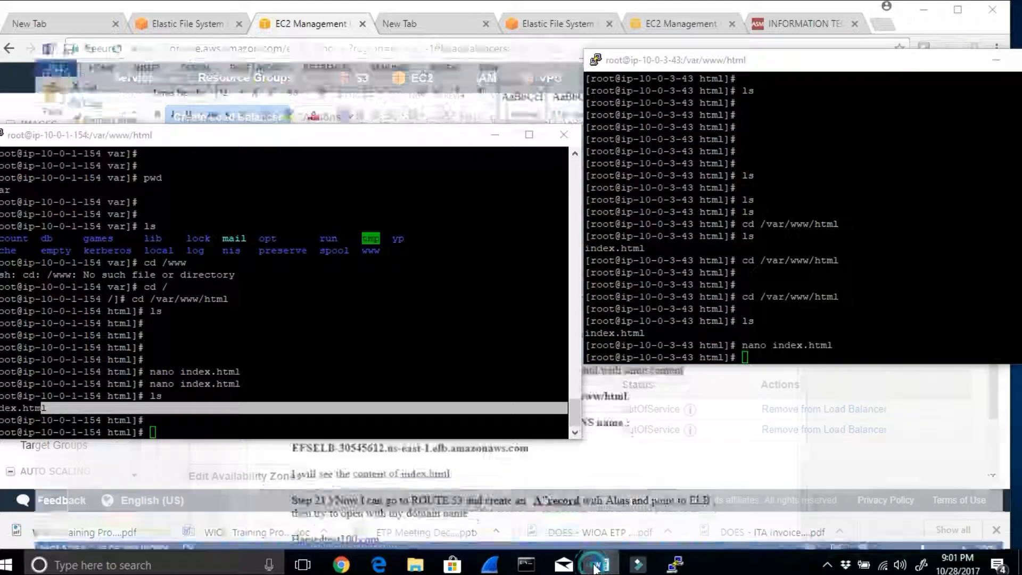
pyautogui.click(495, 134)
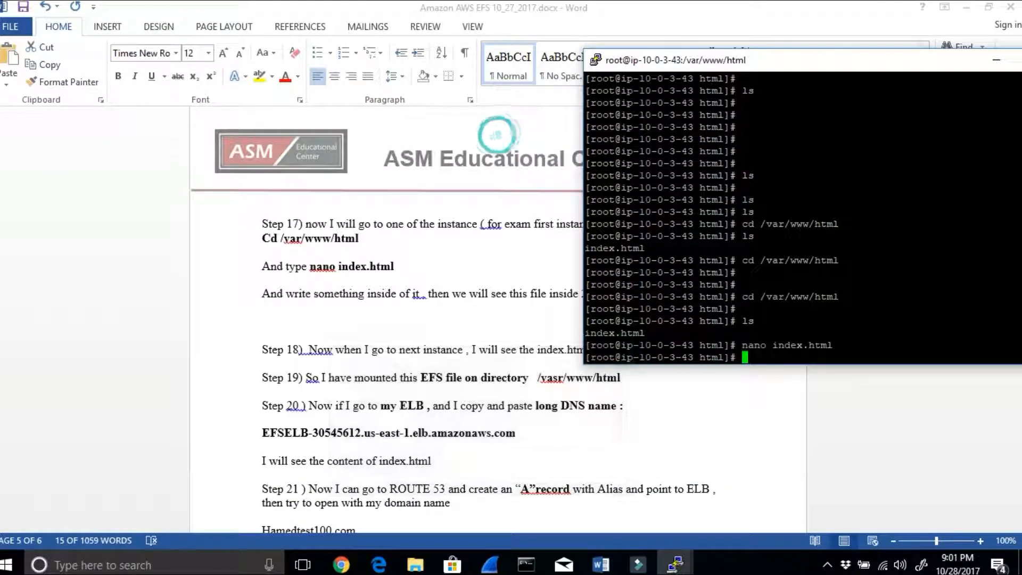
pyautogui.moveTo(898, 68); pyautogui.dragTo(761, 80)
pyautogui.click(857, 71)
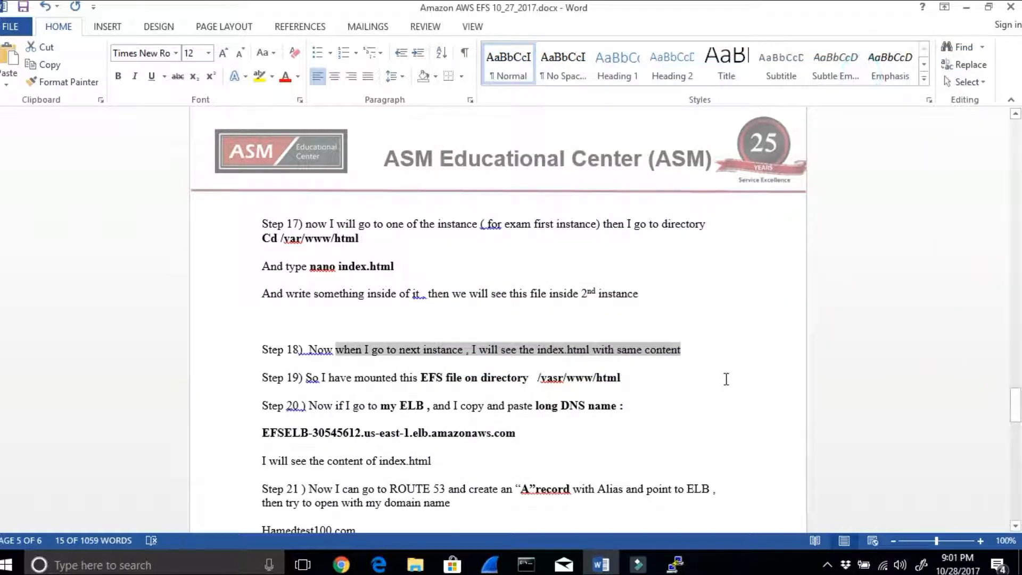
# Step: Read steps 18 to 20 of the Word notes on the shared index.html, the EFS mount directory and the ELB's DNS name
pyautogui.scroll(-2, 731, 380)
pyautogui.scroll(2, 731, 380)
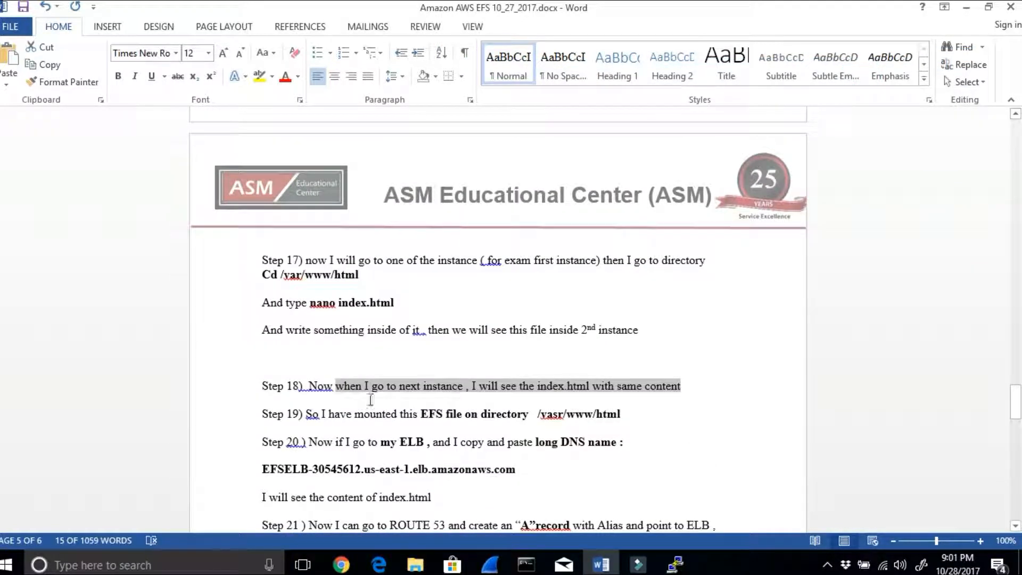
pyautogui.click(370, 383)
pyautogui.moveTo(400, 384); pyautogui.dragTo(699, 385)
pyautogui.moveTo(328, 413); pyautogui.dragTo(625, 414)
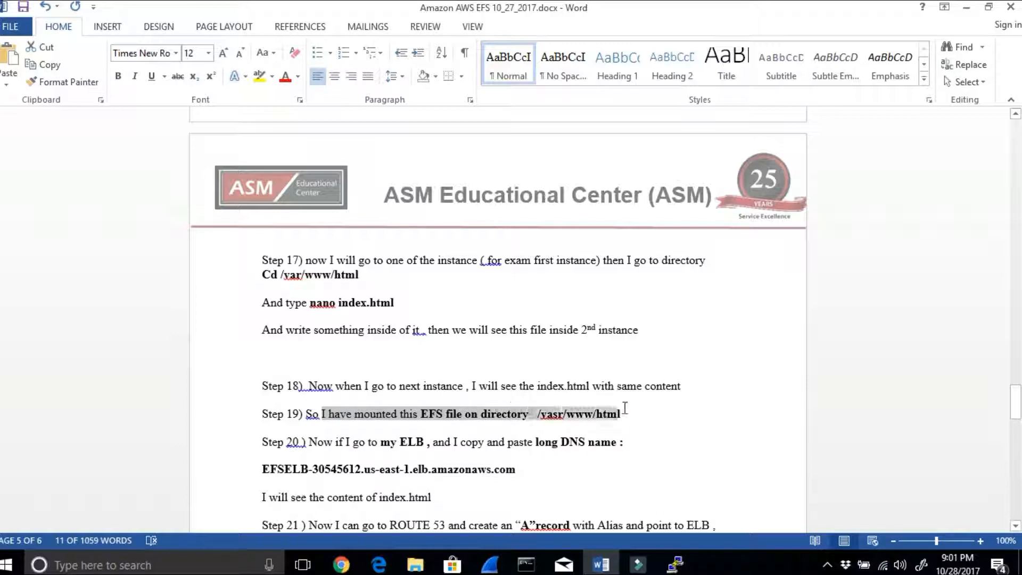
pyautogui.moveTo(373, 442); pyautogui.dragTo(619, 442)
pyautogui.moveTo(399, 442); pyautogui.dragTo(429, 442)
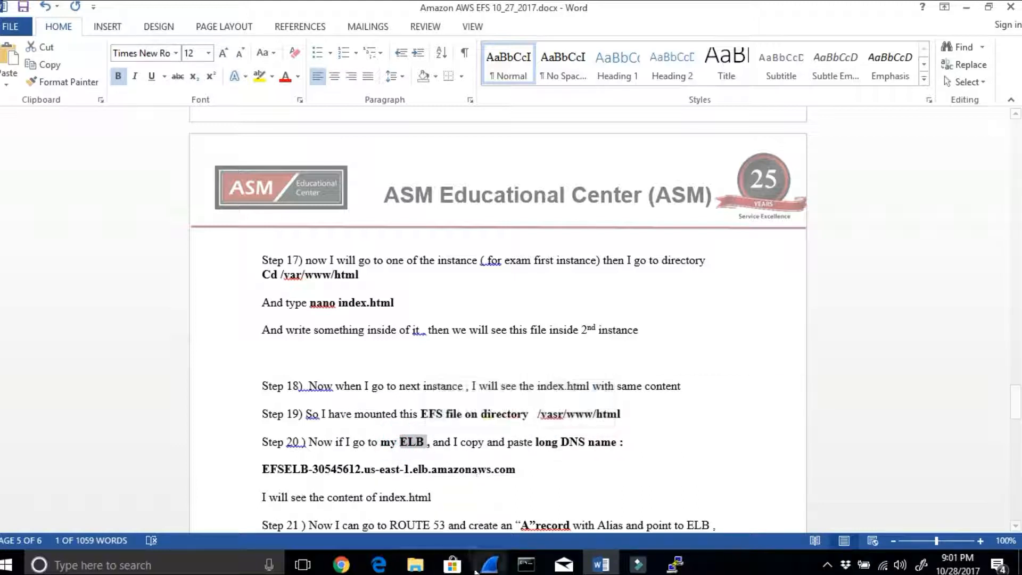
# Step: Return to the EC2 console in Chrome, refresh the load balancer list and check the status of EFSELB's two instances
pyautogui.click(342, 564)
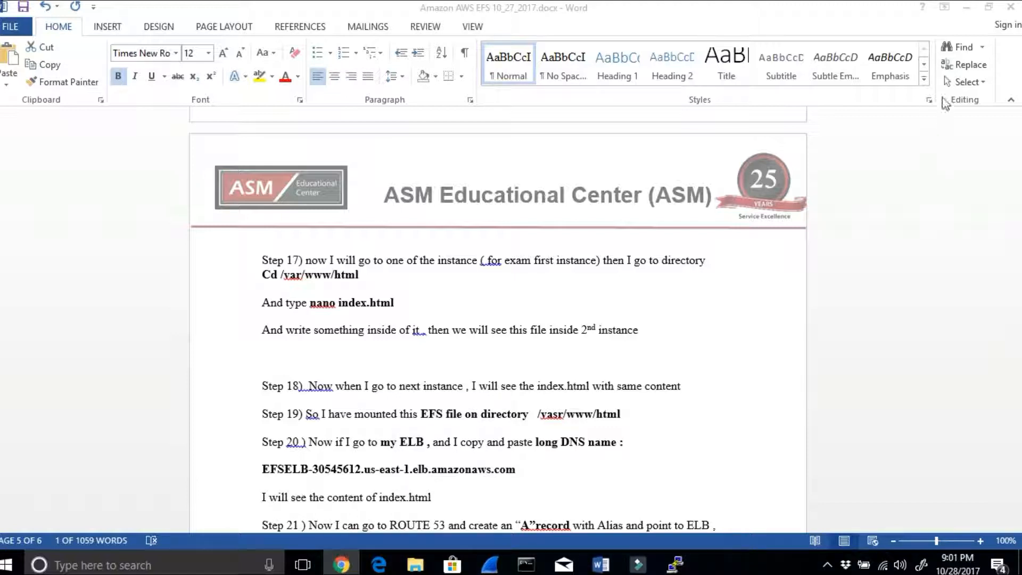
pyautogui.click(968, 7)
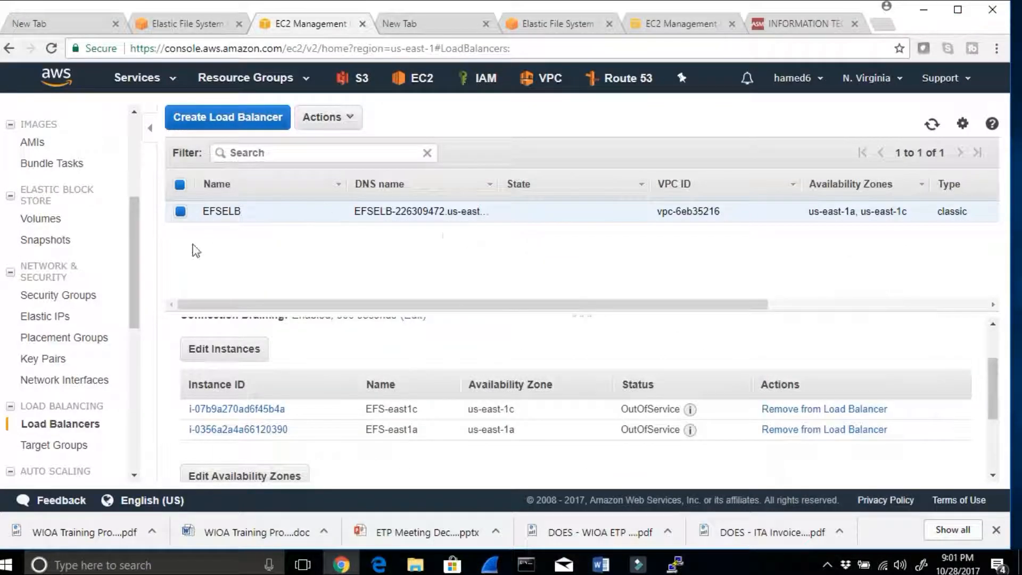
pyautogui.click(69, 423)
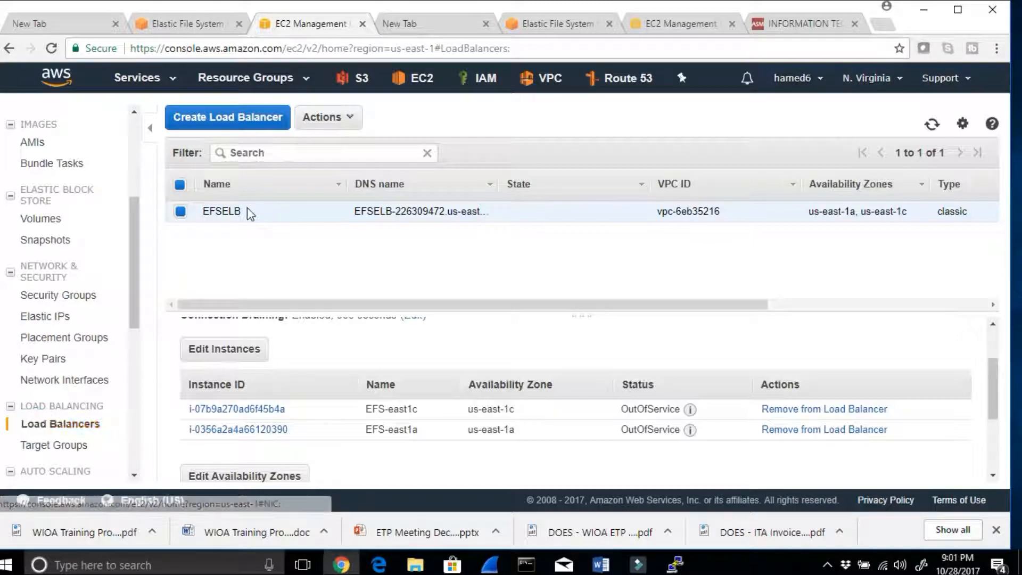
pyautogui.scroll(2, 426, 346)
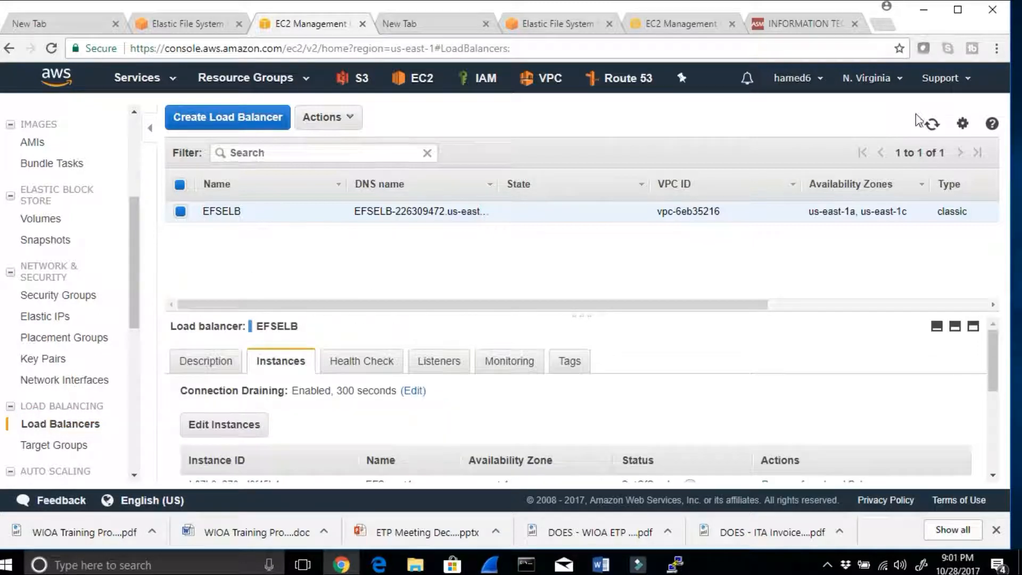
pyautogui.click(931, 124)
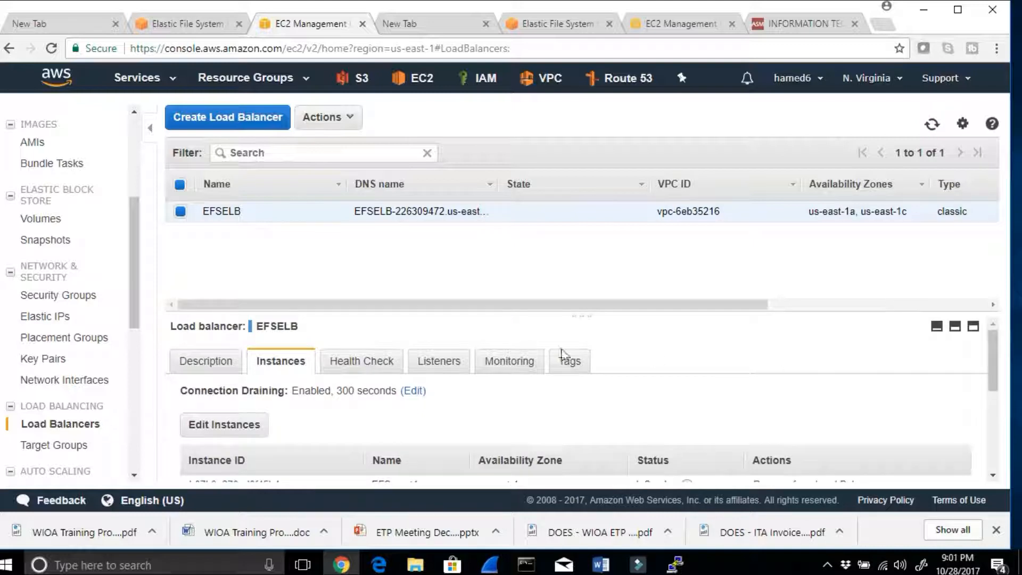
pyautogui.click(218, 368)
pyautogui.click(281, 362)
pyautogui.scroll(-3, 527, 367)
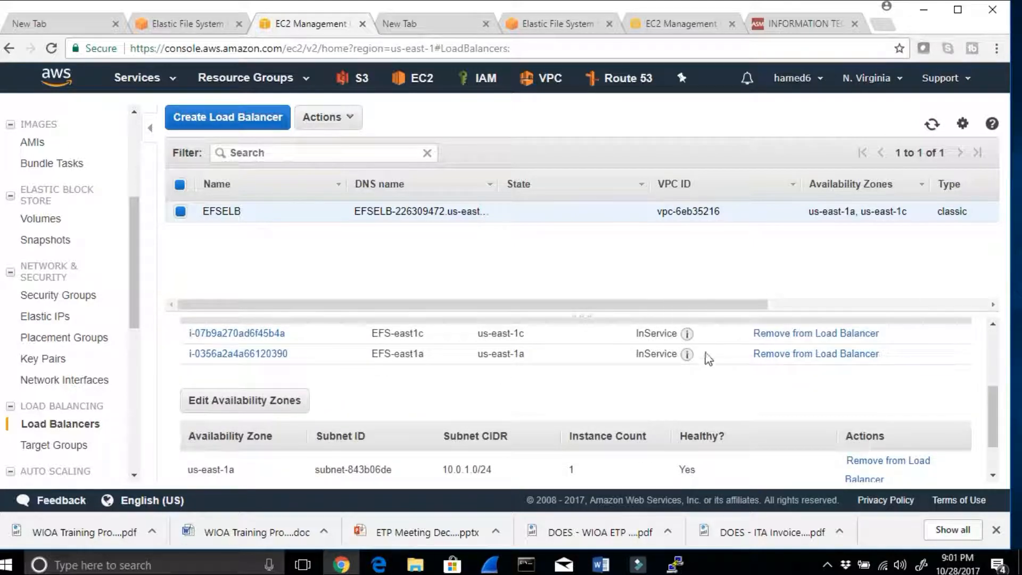
pyautogui.moveTo(688, 365); pyautogui.dragTo(622, 339)
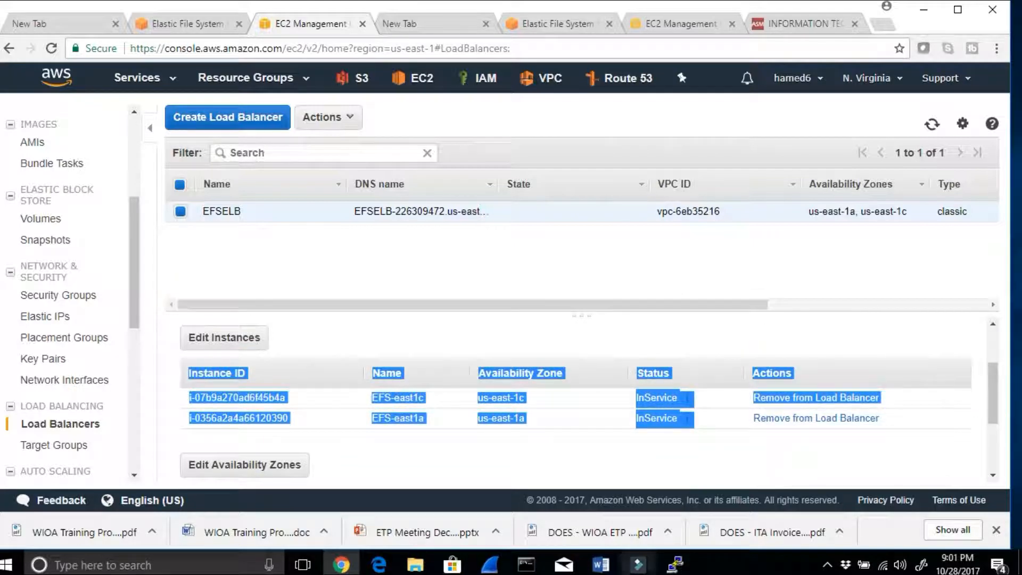
# Step: Bring up the ip-10-0-1-154 and ip-10-0-3-43 terminal sessions for a look, then minimize both
pyautogui.click(675, 564)
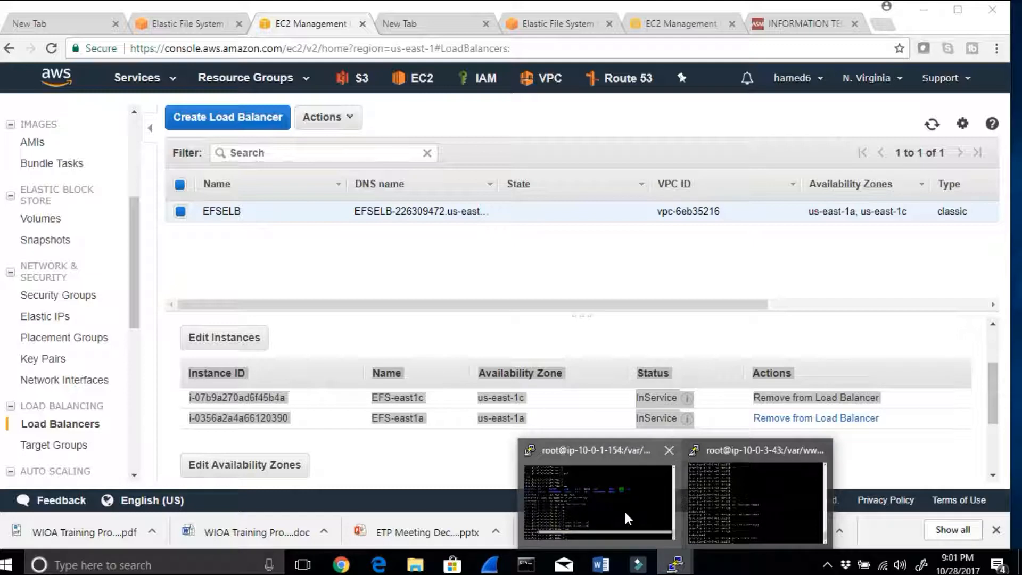
pyautogui.click(624, 509)
pyautogui.click(307, 419)
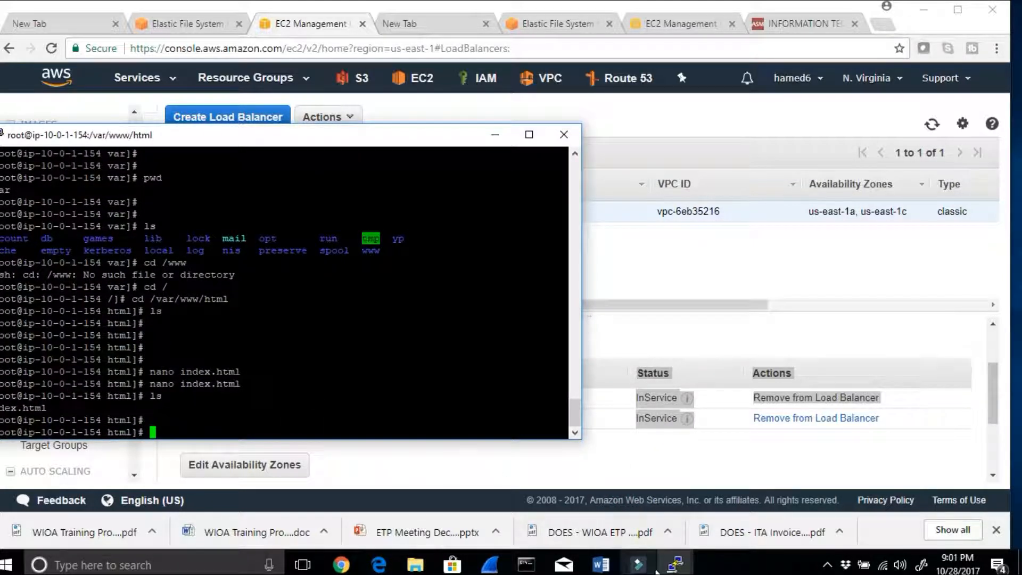
pyautogui.click(675, 564)
pyautogui.click(759, 503)
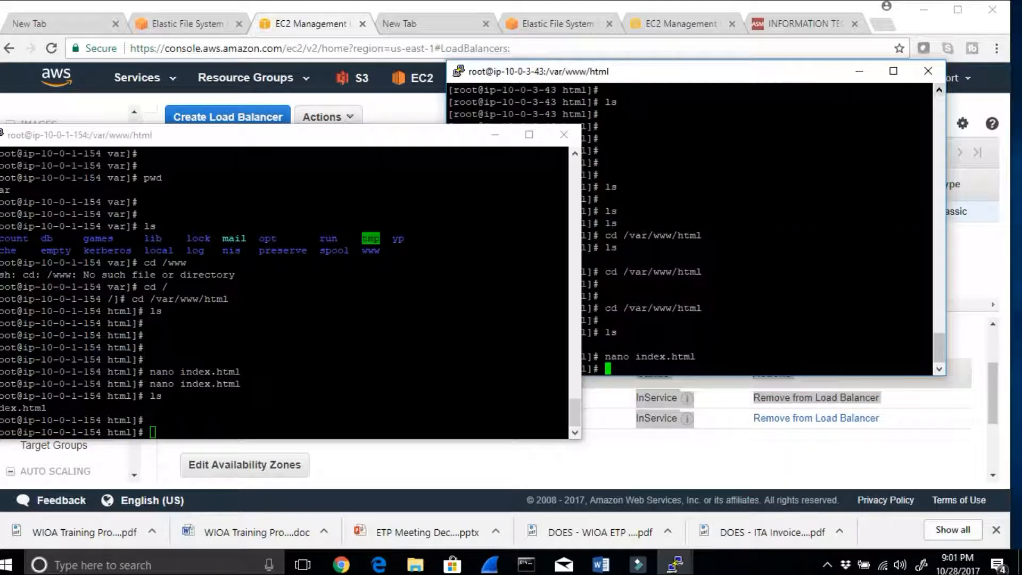
pyautogui.click(492, 136)
pyautogui.click(859, 71)
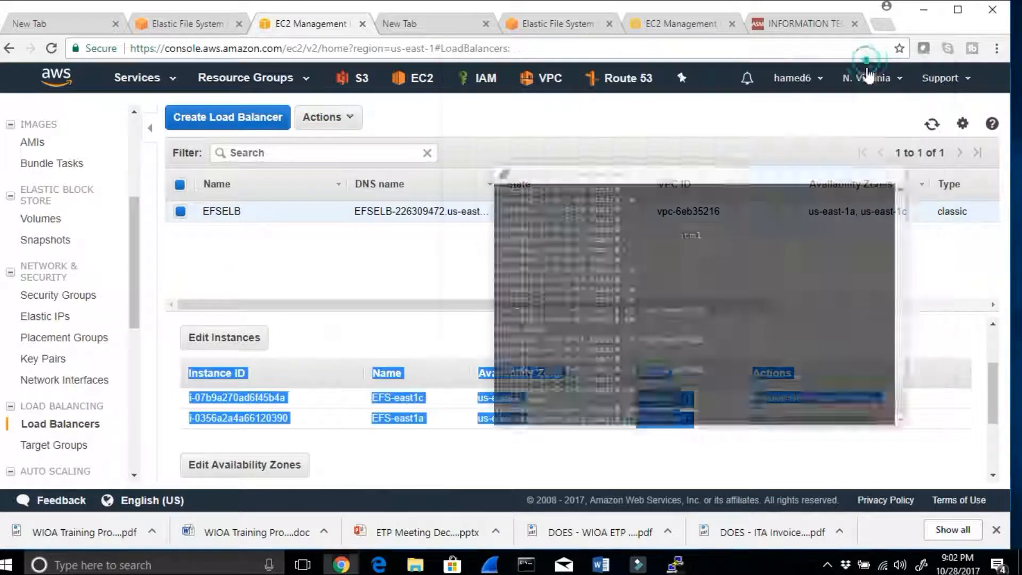
# Step: Open EFSELB's DNS name from the load balancer's description as a website in a new browser tab
pyautogui.click(445, 467)
pyautogui.scroll(2, 372, 450)
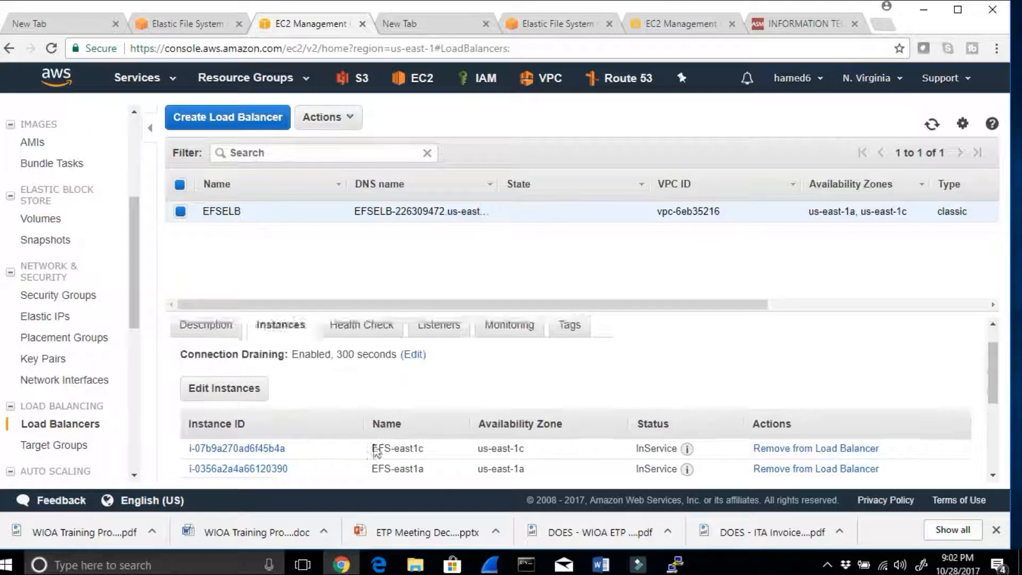
pyautogui.click(204, 363)
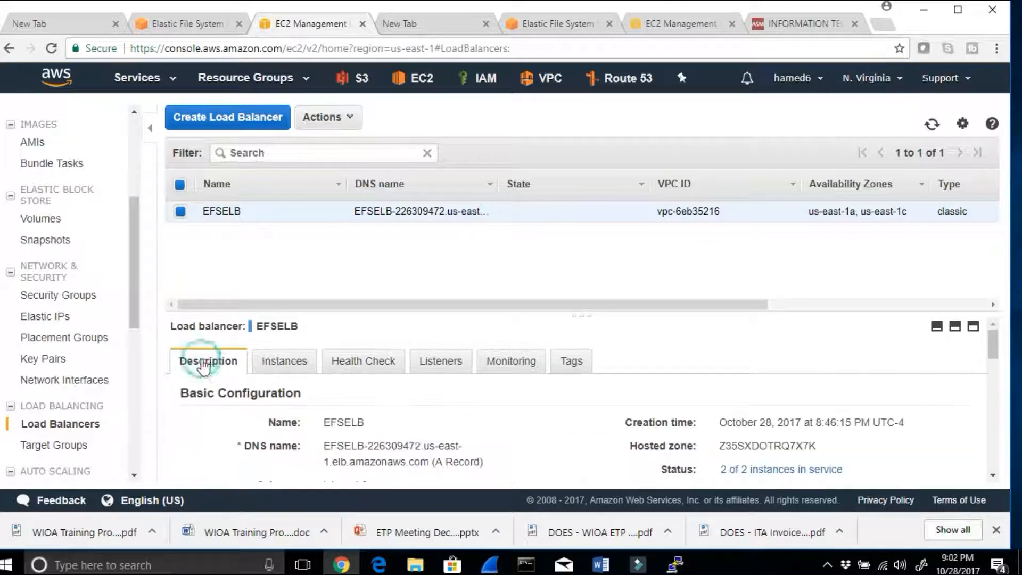
pyautogui.scroll(-2, 502, 402)
pyautogui.moveTo(432, 388); pyautogui.dragTo(318, 372)
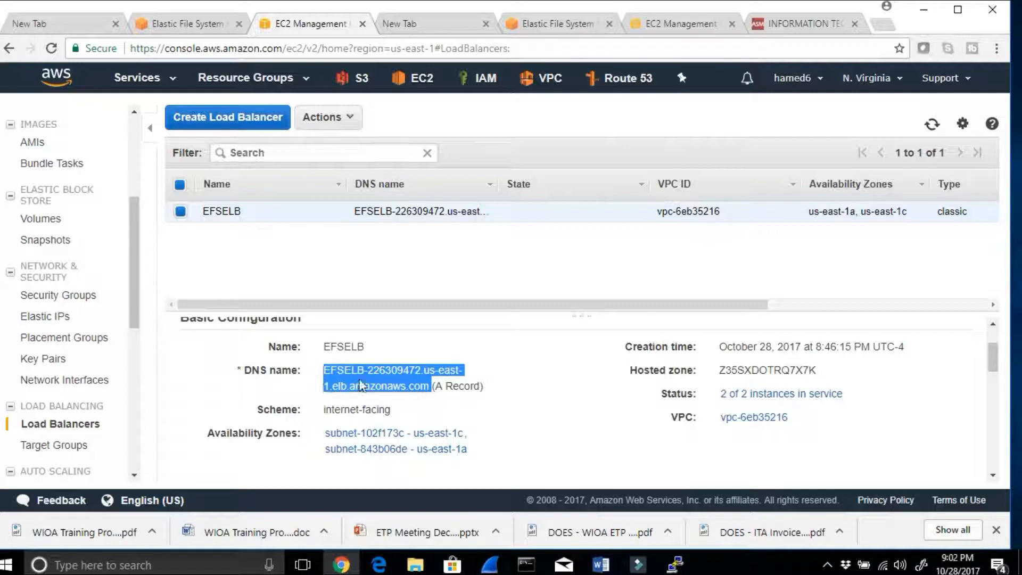
pyautogui.rightClick(361, 383)
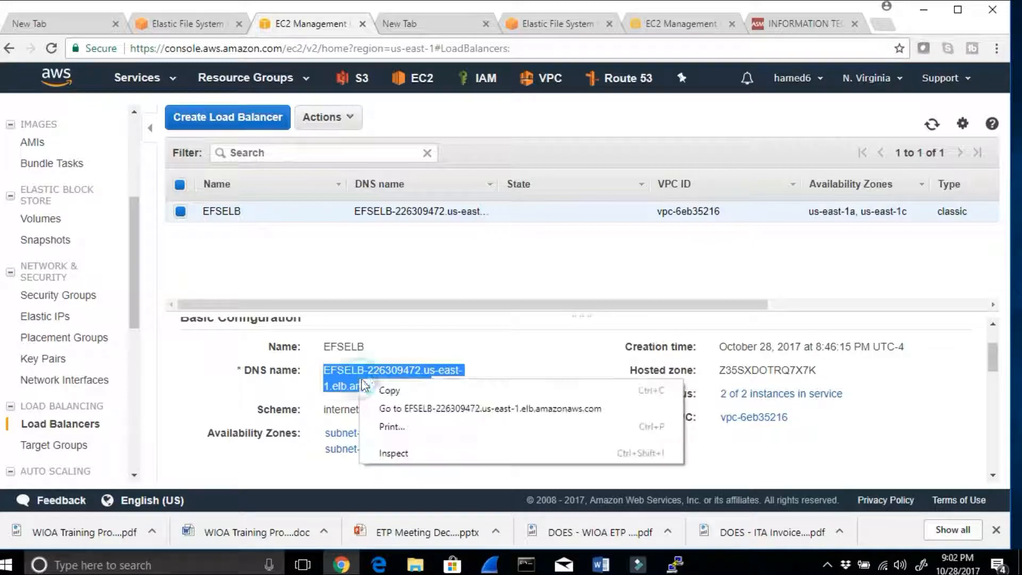
pyautogui.click(383, 408)
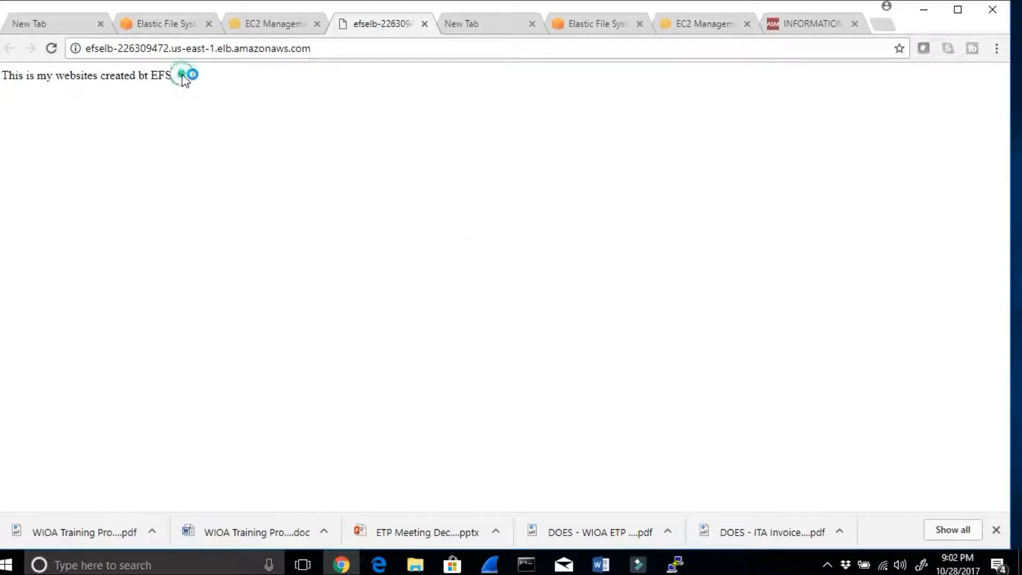
# Step: Reload the load balancer's web page and check its text against index.html
pyautogui.moveTo(183, 78); pyautogui.dragTo(8, 69)
pyautogui.click(47, 50)
pyautogui.moveTo(182, 79); pyautogui.dragTo(0, 77)
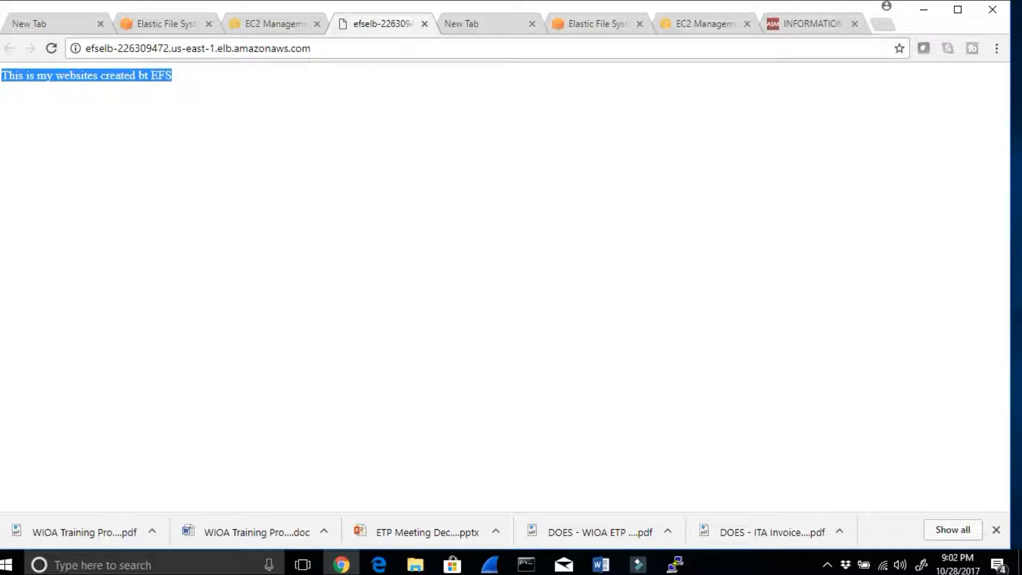
# Step: Read steps 20 and 21 of the Word notes on the ELB DNS name and the Route 53 alias A record for the domain
pyautogui.click(600, 564)
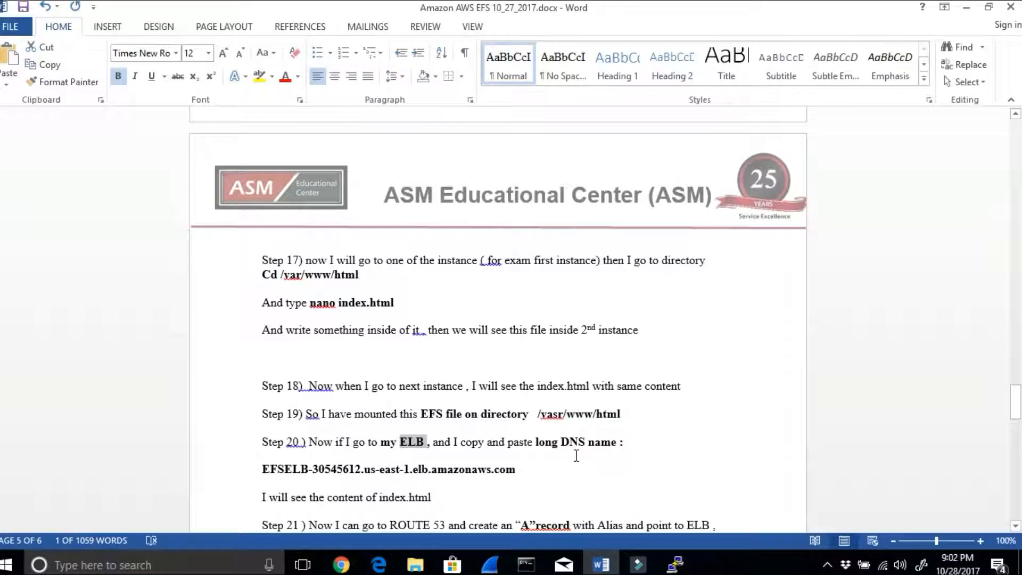
pyautogui.scroll(-1, 576, 456)
pyautogui.scroll(-1, 586, 450)
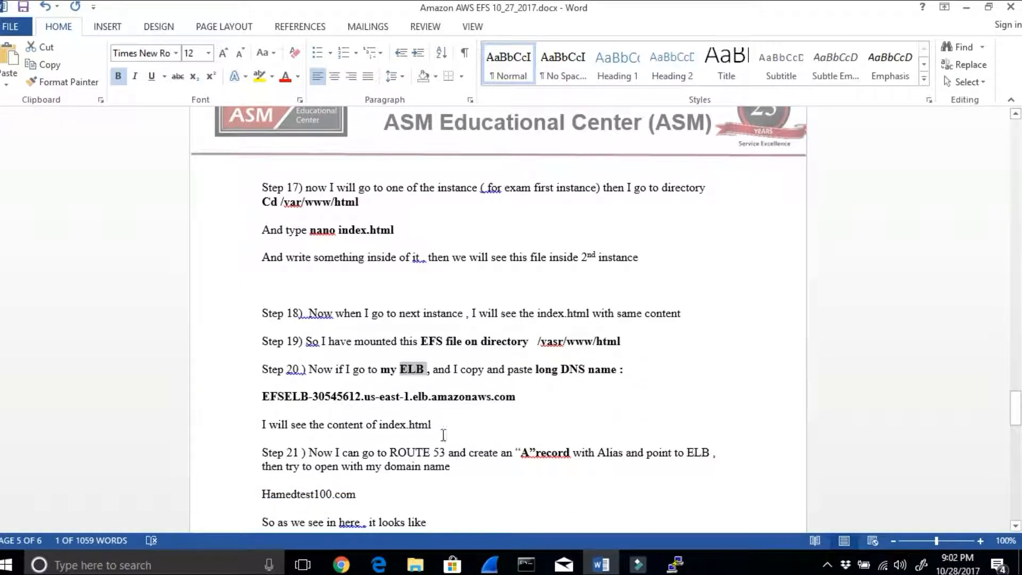
pyautogui.moveTo(336, 369); pyautogui.dragTo(587, 370)
pyautogui.moveTo(522, 396); pyautogui.dragTo(262, 396)
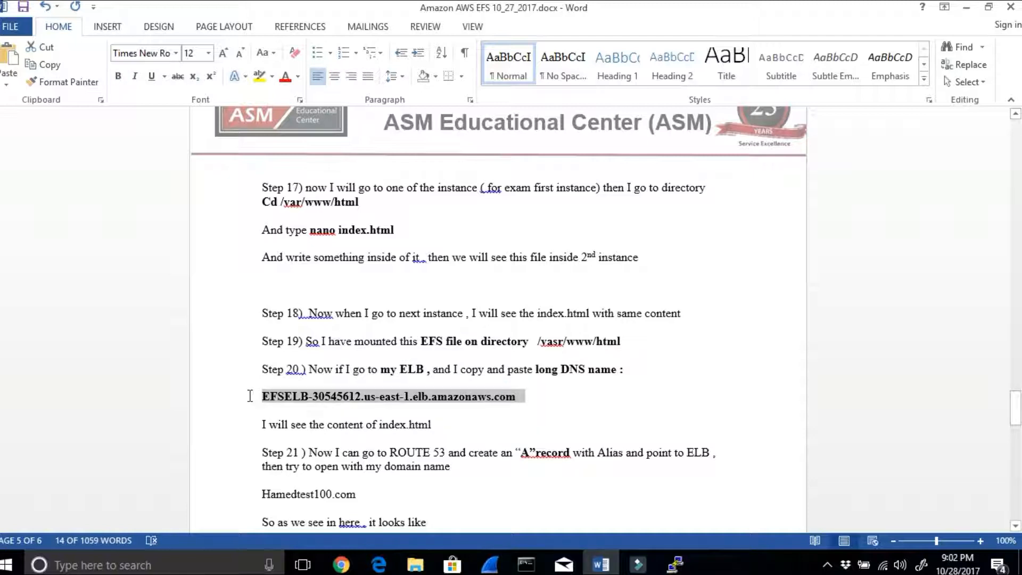
pyautogui.moveTo(310, 426); pyautogui.dragTo(372, 439)
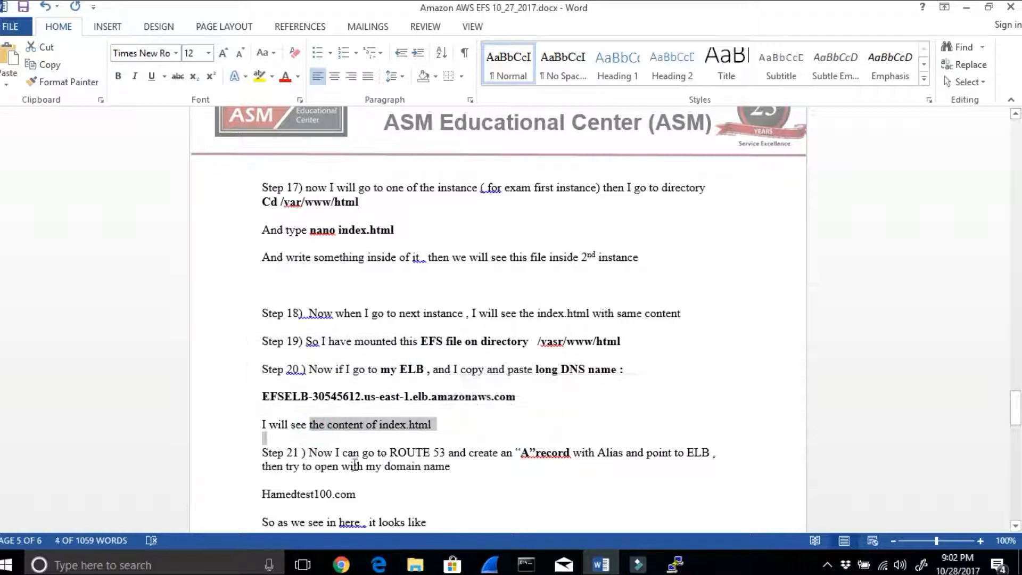
pyautogui.moveTo(309, 452); pyautogui.dragTo(714, 452)
pyautogui.moveTo(366, 493); pyautogui.dragTo(257, 489)
pyautogui.click(424, 482)
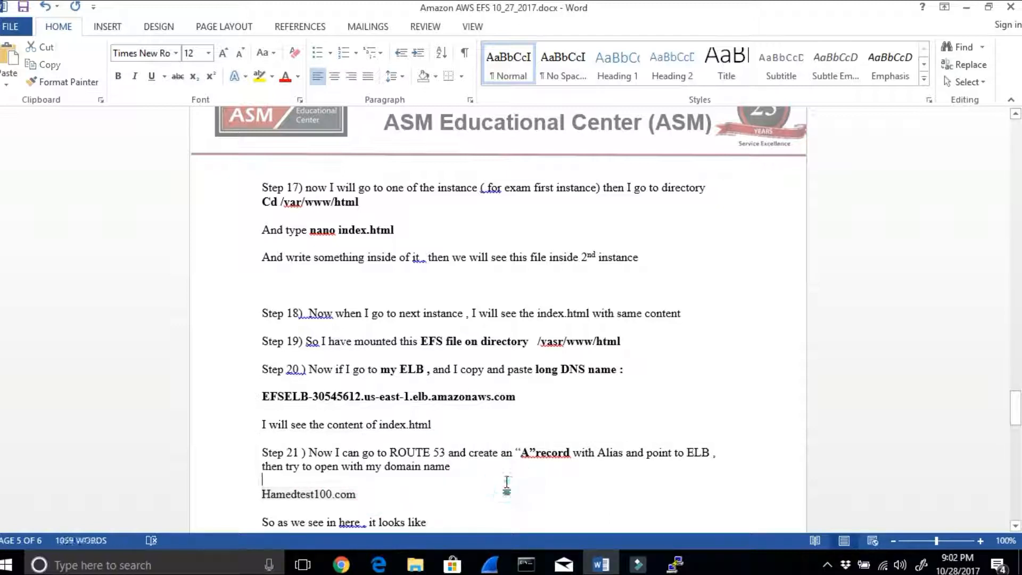
pyautogui.scroll(-1, 498, 460)
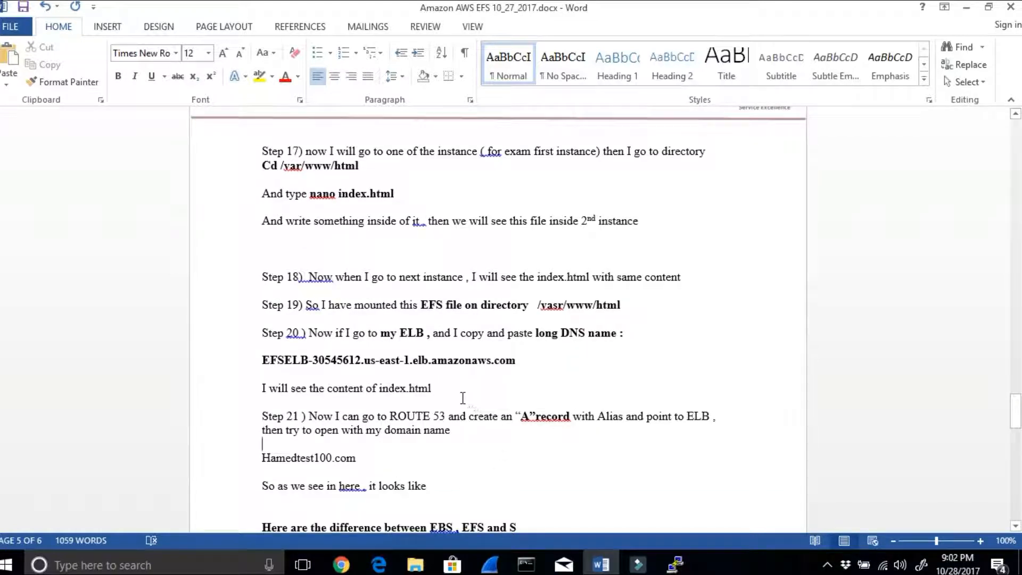
pyautogui.moveTo(524, 359); pyautogui.dragTo(262, 357)
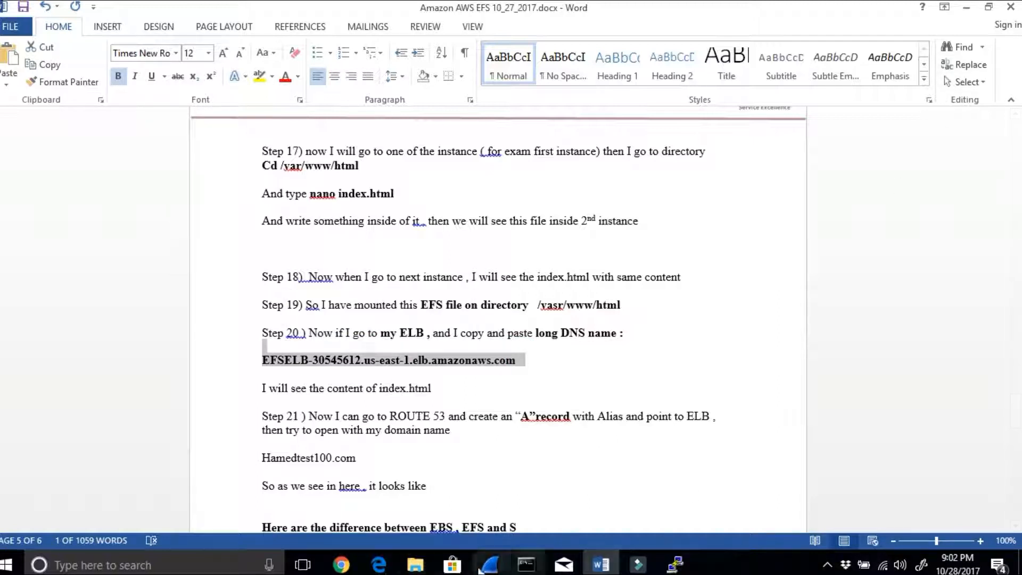
# Step: Switch back to Chrome, open Route 53 in the Elastic File System tab and open the hosted zone hamedtest100.com
pyautogui.click(340, 565)
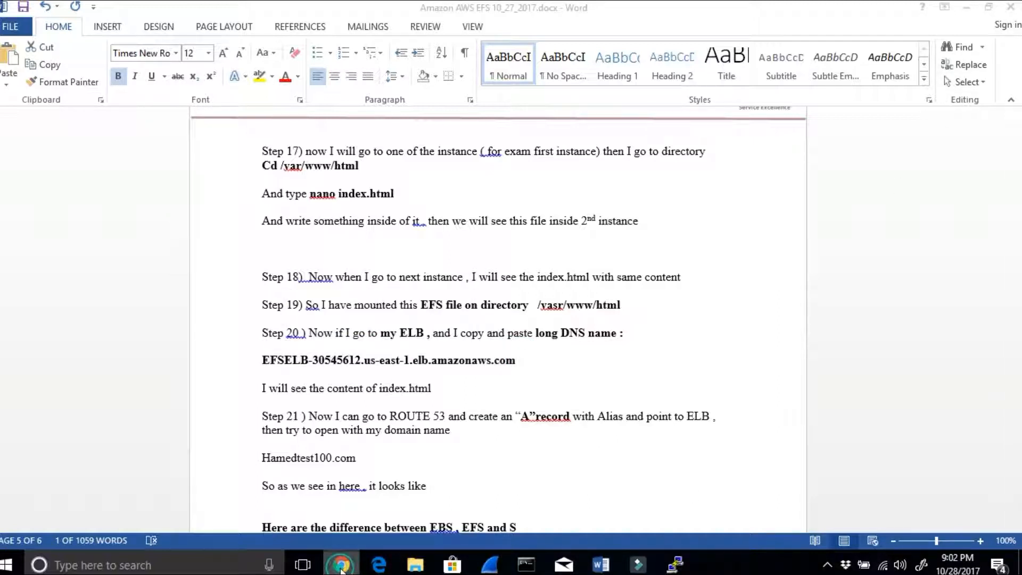
pyautogui.click(970, 9)
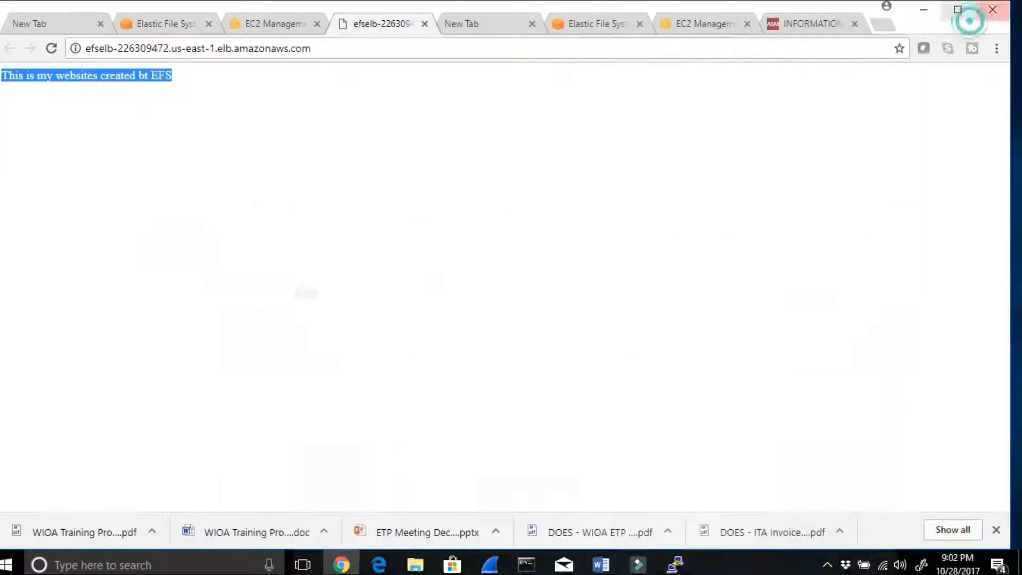
pyautogui.click(154, 23)
pyautogui.click(630, 85)
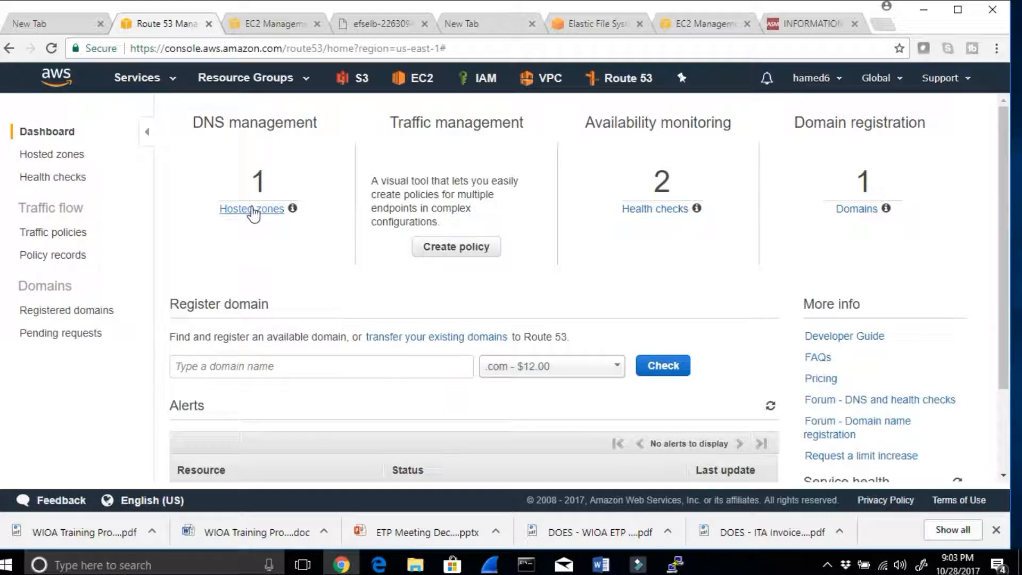
pyautogui.click(253, 211)
pyautogui.click(271, 216)
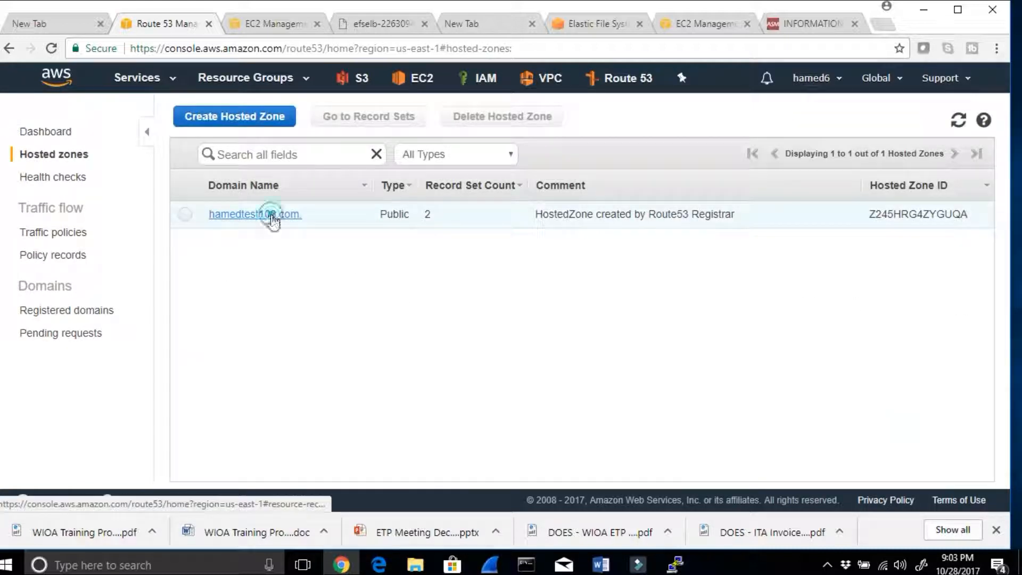
# Step: Leave the hosted zone's record sets and check the Route 53 registered domains list for hamedtest100.com
pyautogui.moveTo(303, 475); pyautogui.dragTo(173, 483)
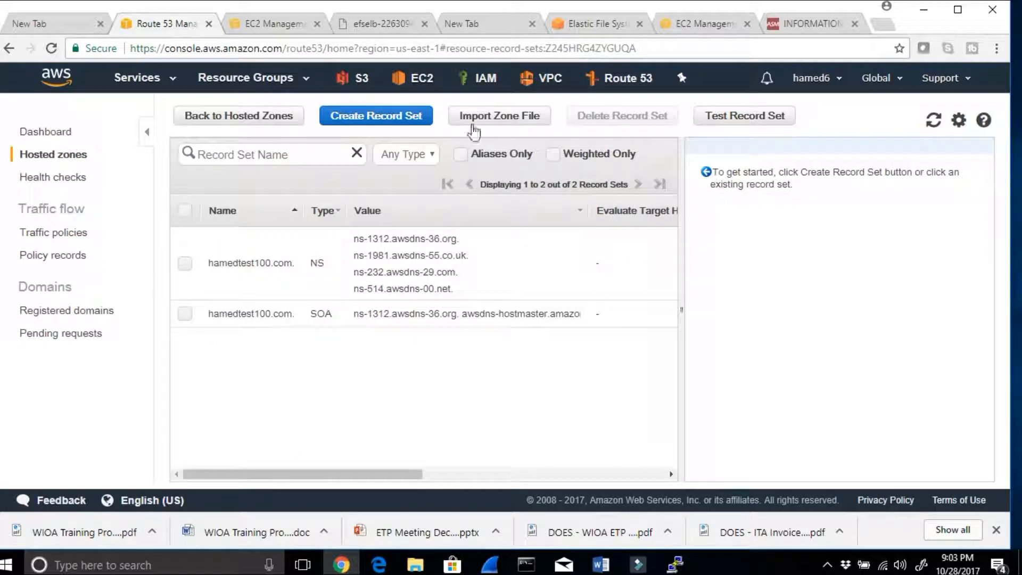
pyautogui.click(8, 49)
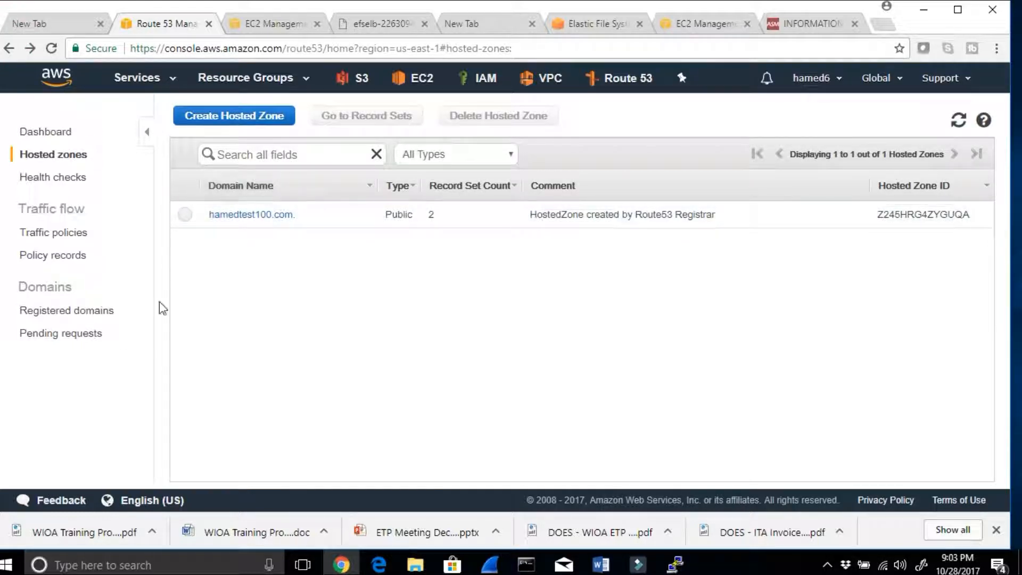
pyautogui.click(56, 314)
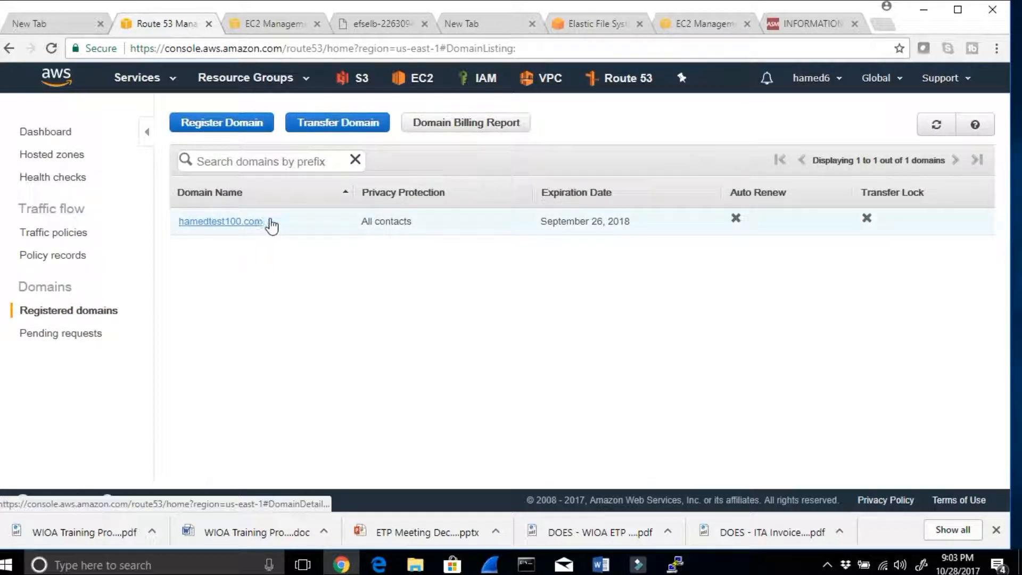
pyautogui.click(11, 48)
# Step: Reopen the hosted zone hamedtest100.com and examine its NS and SOA record sets
pyautogui.click(253, 215)
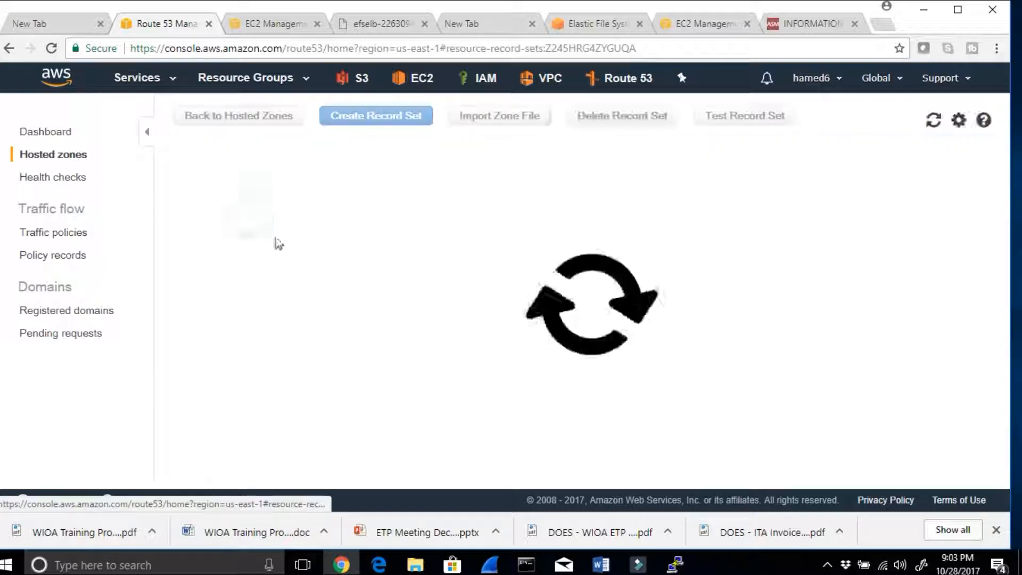
pyautogui.moveTo(321, 475); pyautogui.dragTo(237, 476)
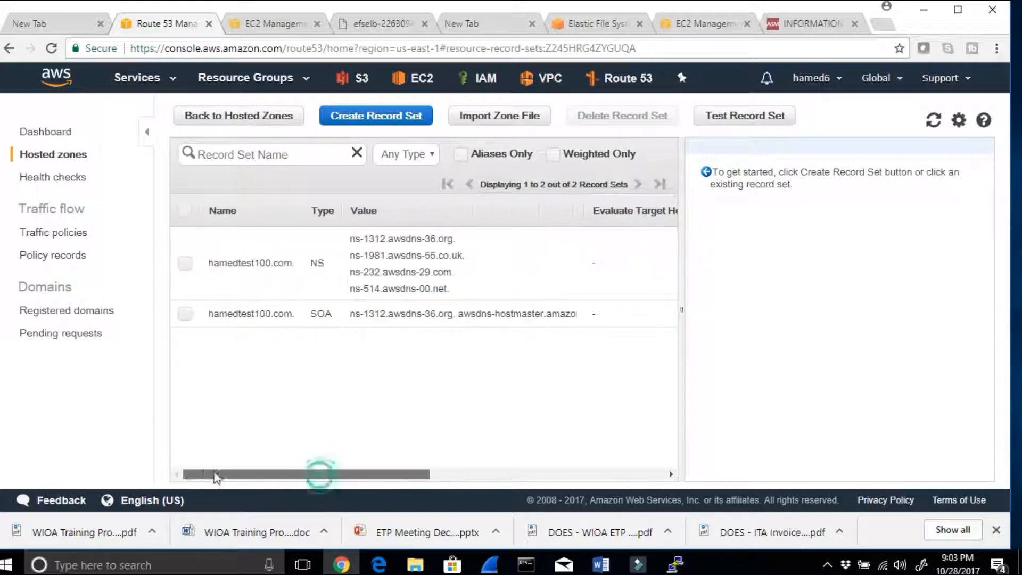
pyautogui.moveTo(301, 266); pyautogui.dragTo(331, 271)
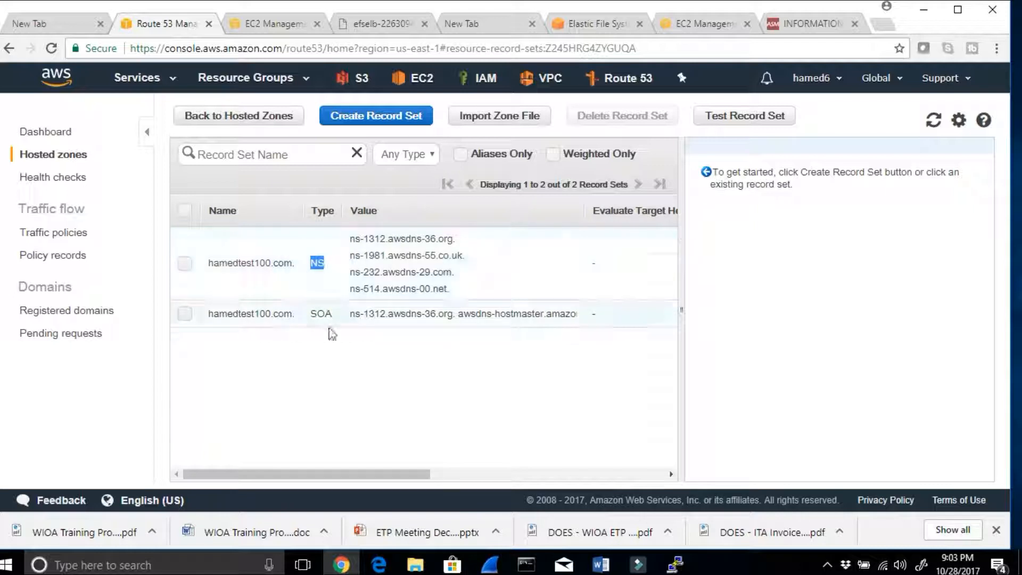
pyautogui.doubleClick(314, 315)
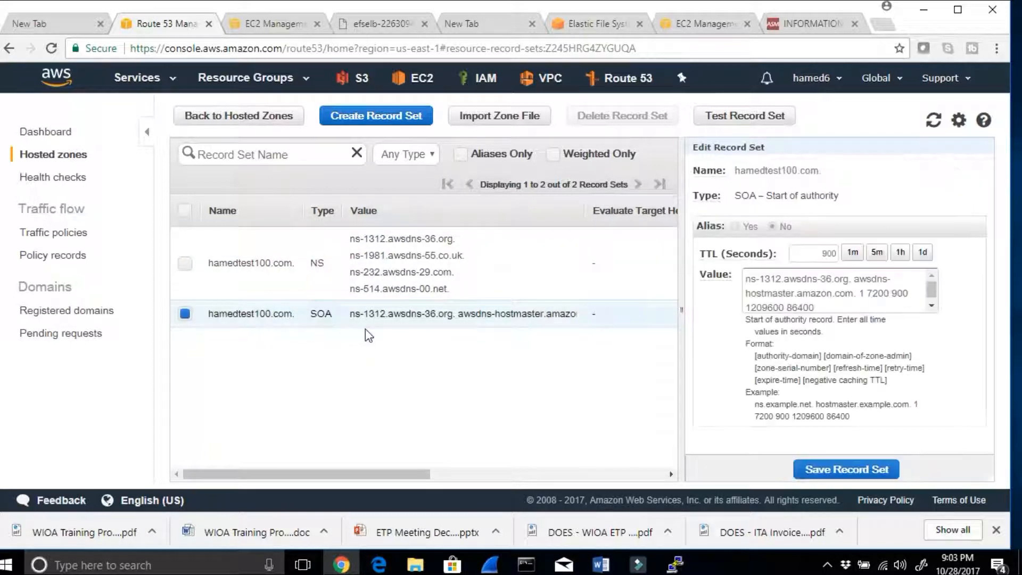
# Step: Create an alias A – IPv4 record for the bare domain hamedtest100.com, targeting the EFSELB classic load balancer with Simple routing
pyautogui.click(401, 116)
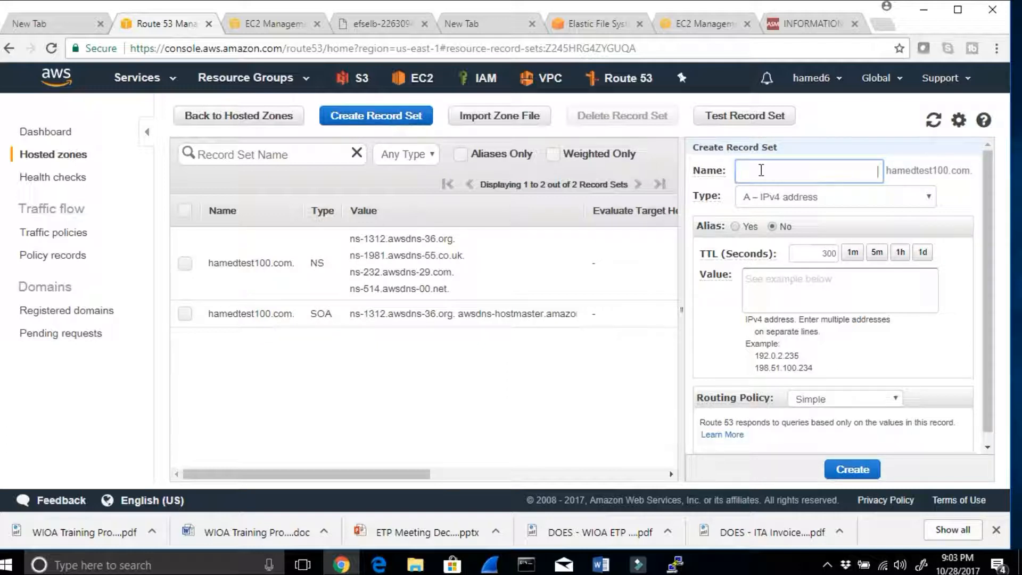
pyautogui.click(854, 164)
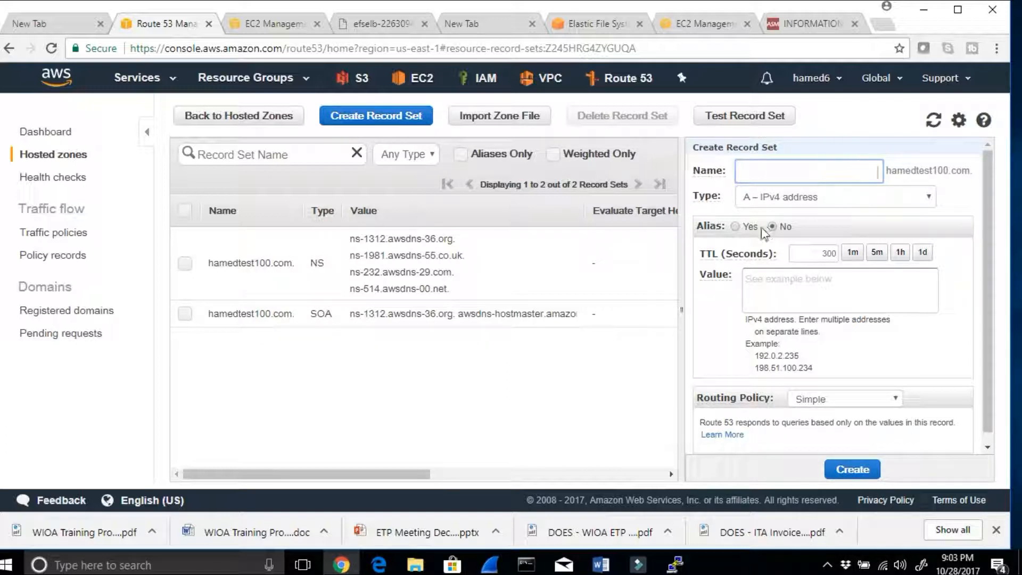
pyautogui.click(740, 230)
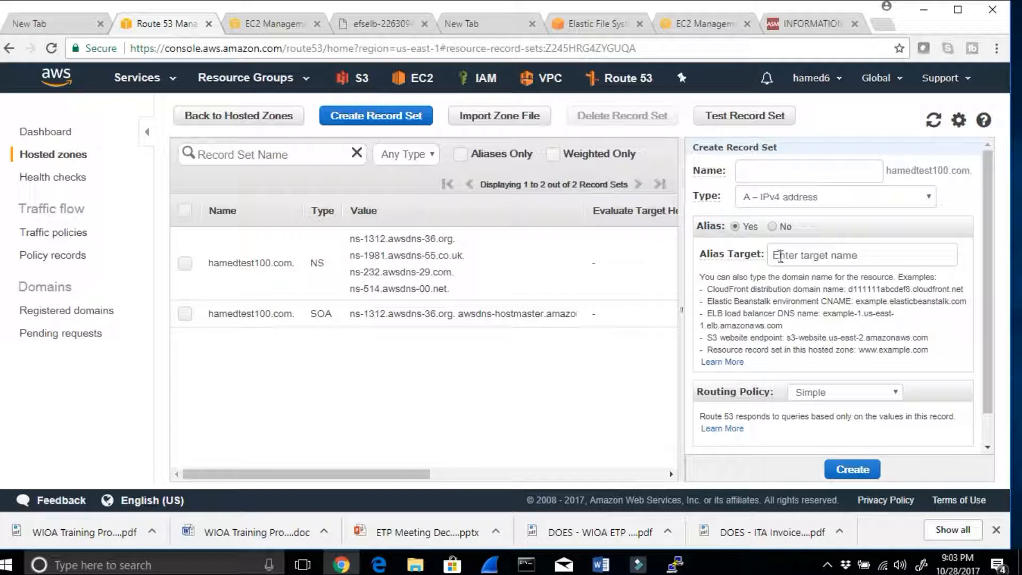
pyautogui.click(780, 257)
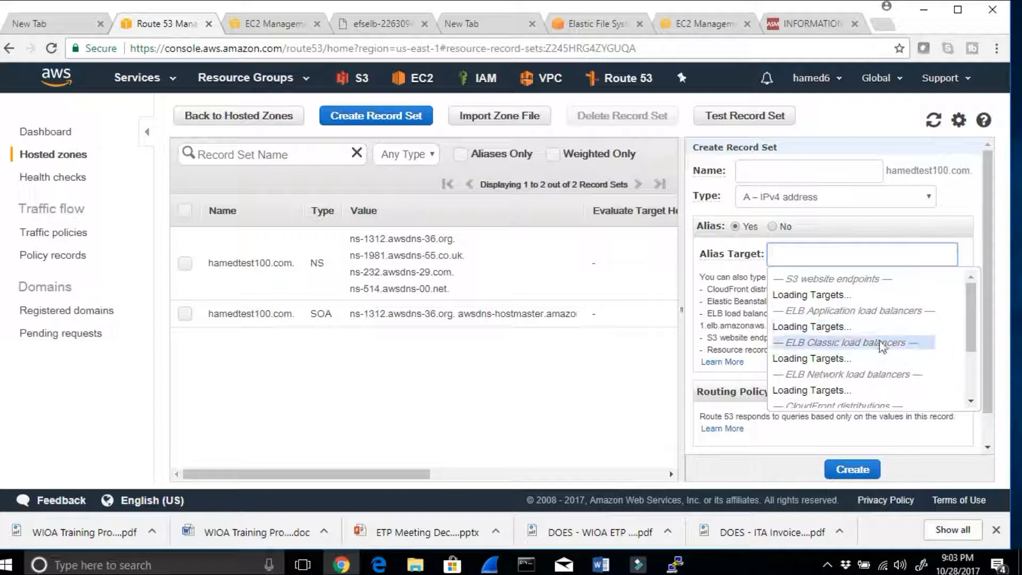
pyautogui.moveTo(970, 306)
pyautogui.mouseDown()
pyautogui.moveTo(972, 333)
pyautogui.moveTo(976, 309)
pyautogui.mouseUp()
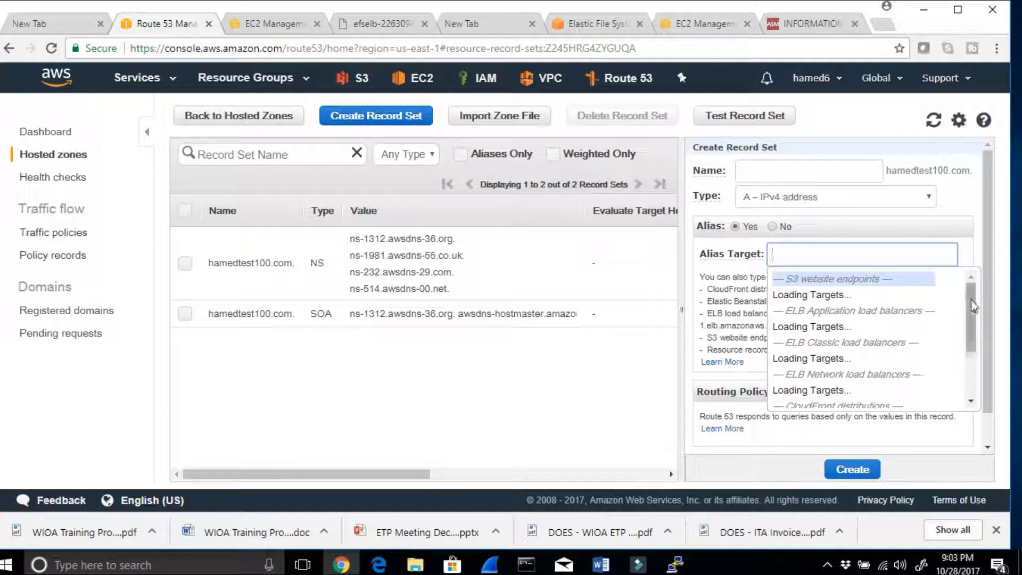
pyautogui.moveTo(976, 310); pyautogui.dragTo(979, 340)
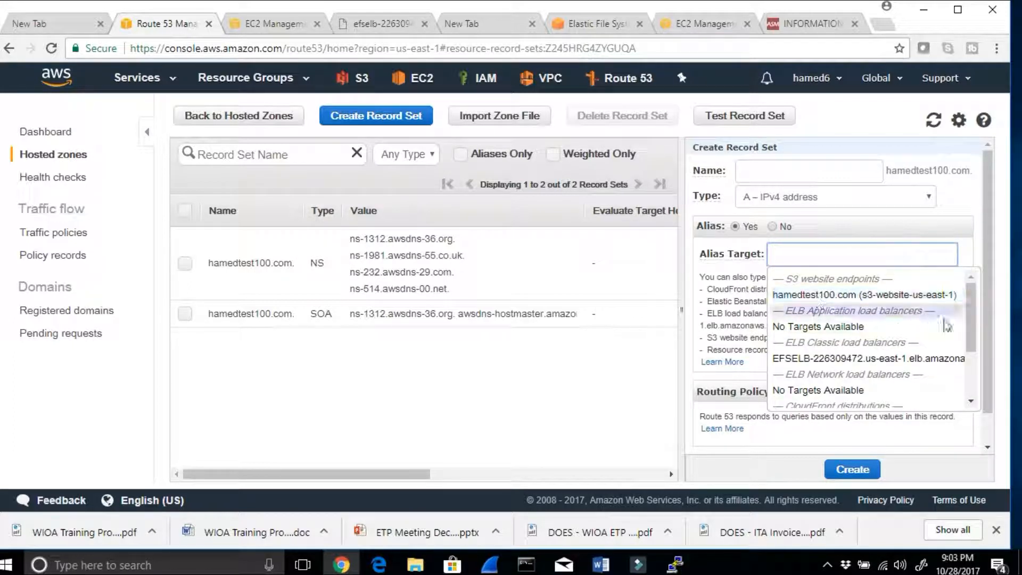
pyautogui.moveTo(975, 318); pyautogui.dragTo(969, 334)
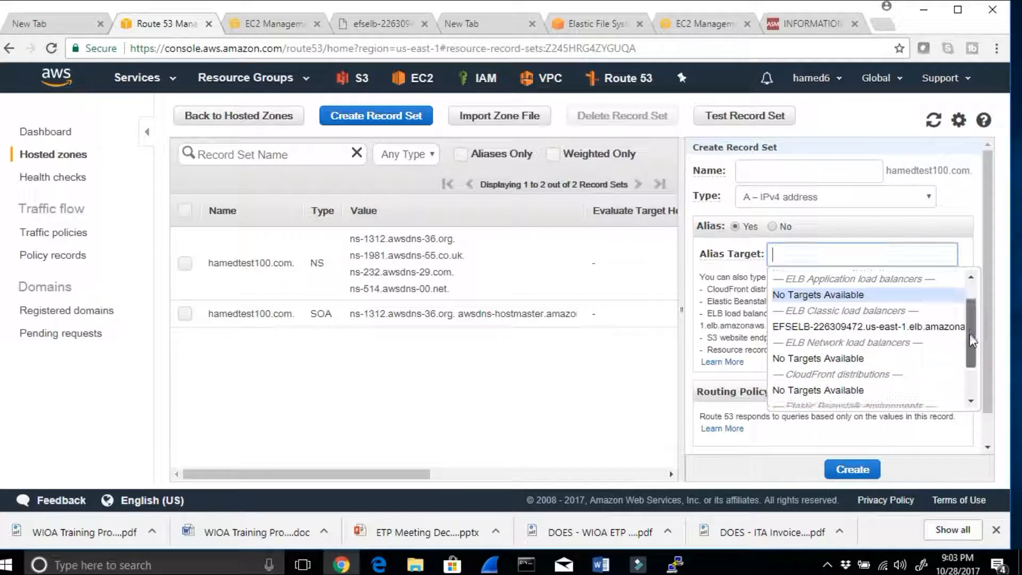
pyautogui.click(809, 328)
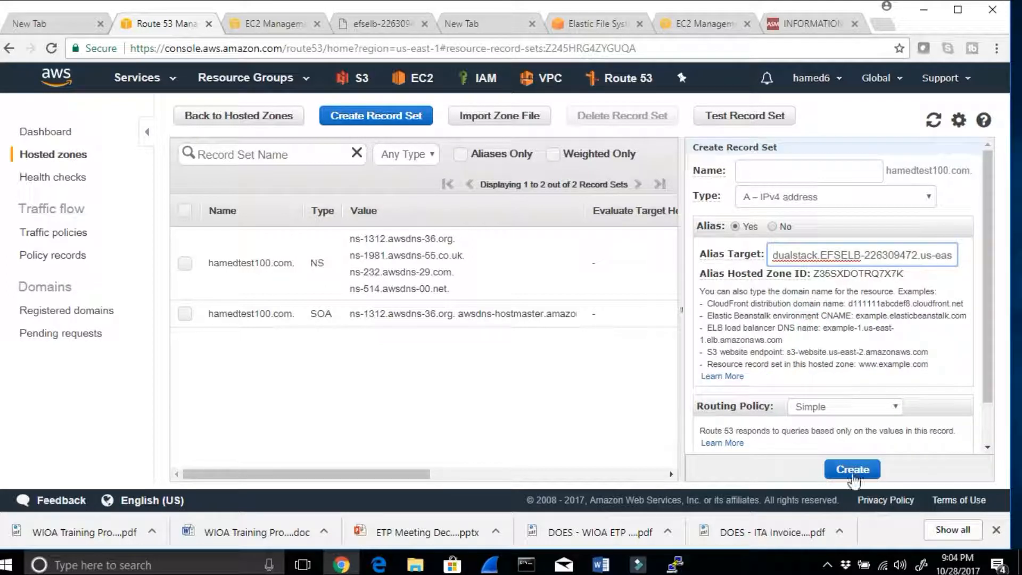
pyautogui.click(852, 470)
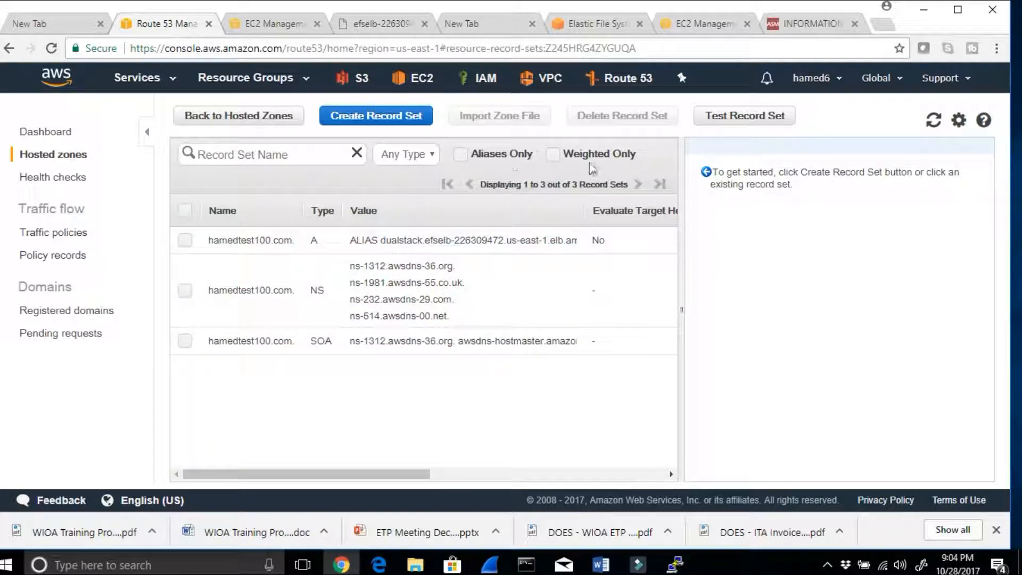
# Step: Review the open tabs with the load balancer's web page, the EFSELB description and the EC2 instances
pyautogui.click(653, 53)
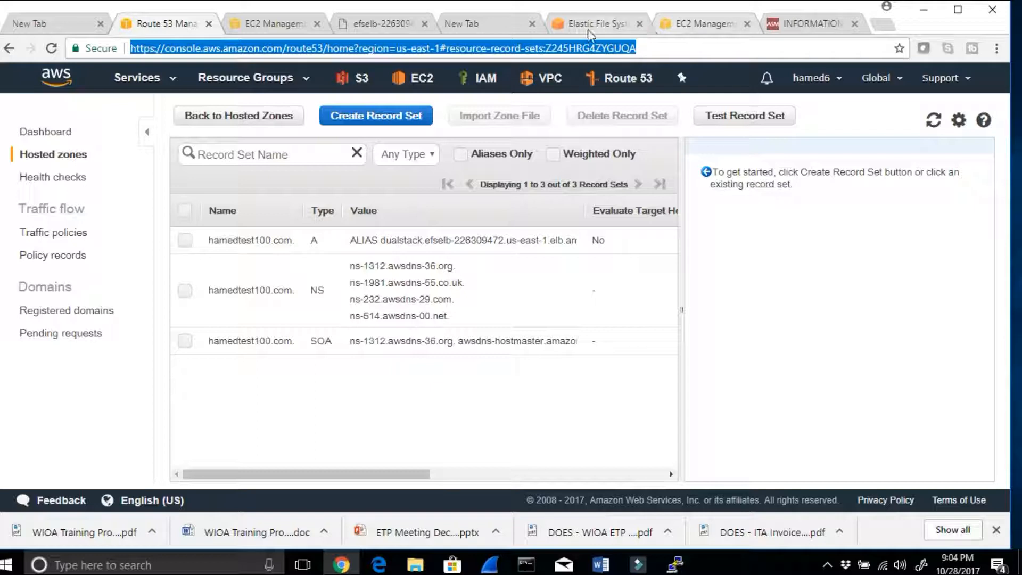
pyautogui.click(379, 26)
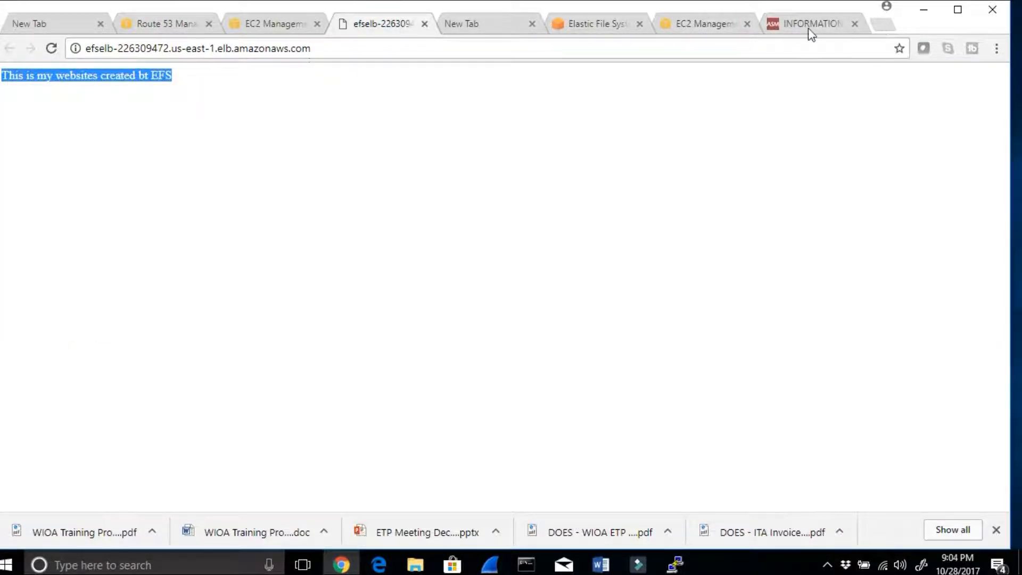
pyautogui.click(276, 25)
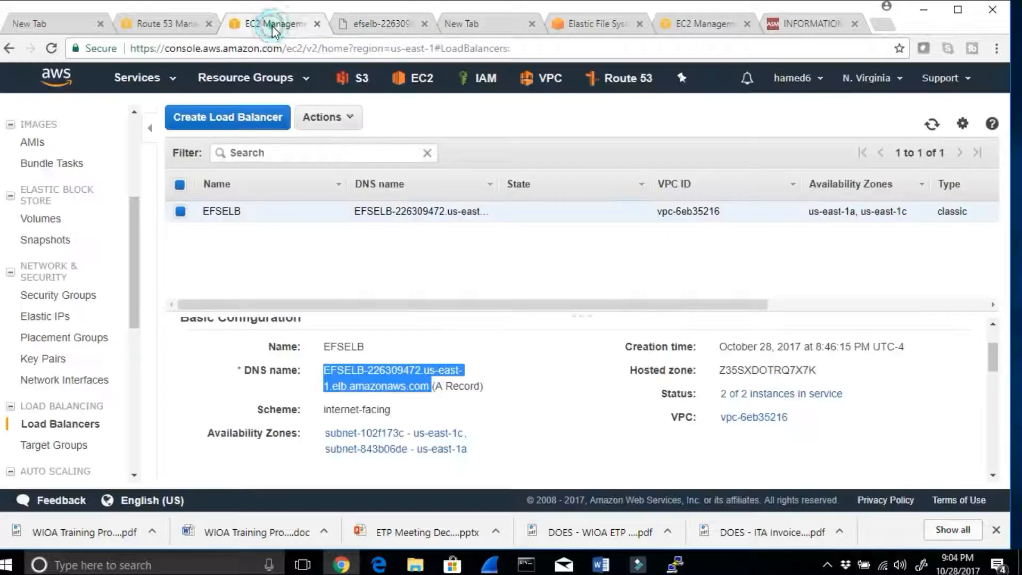
pyautogui.click(574, 26)
pyautogui.click(681, 25)
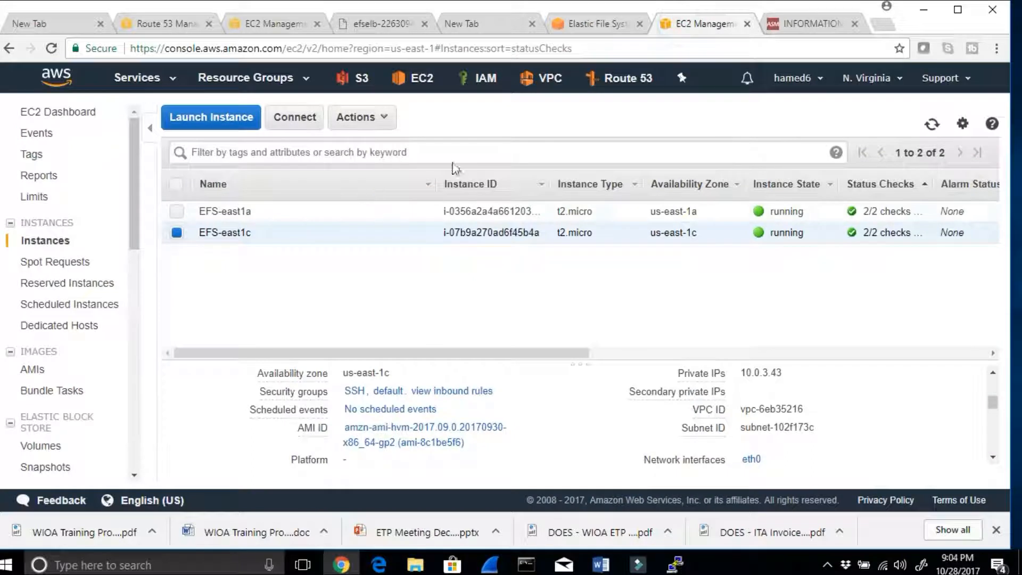
# Step: Return to the Route 53 record sets, open the A record's domain hamedtest100.com as a website and check the page text
pyautogui.click(159, 26)
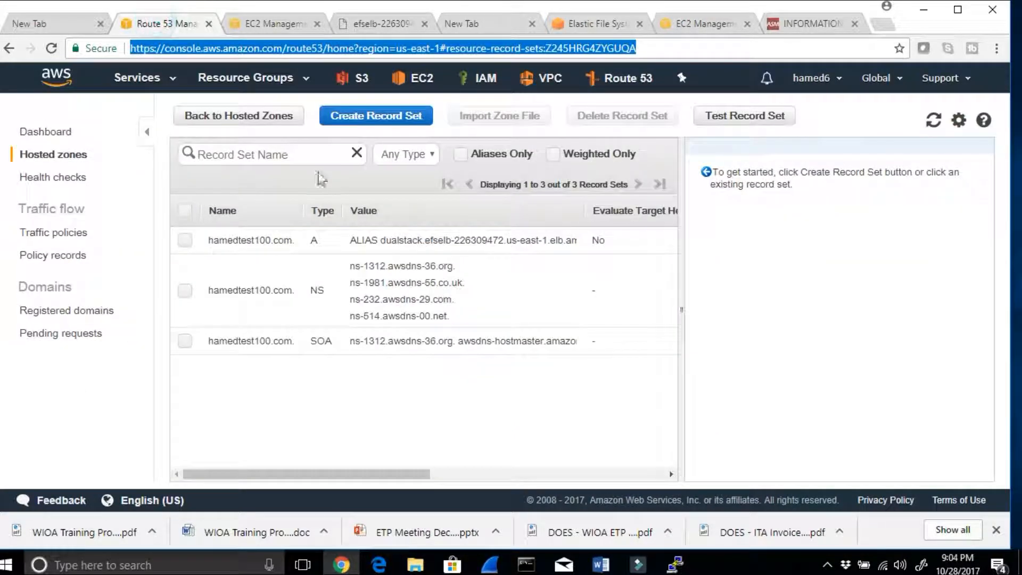
pyautogui.moveTo(293, 240)
pyautogui.mouseDown()
pyautogui.moveTo(209, 239)
pyautogui.moveTo(273, 242)
pyautogui.mouseUp()
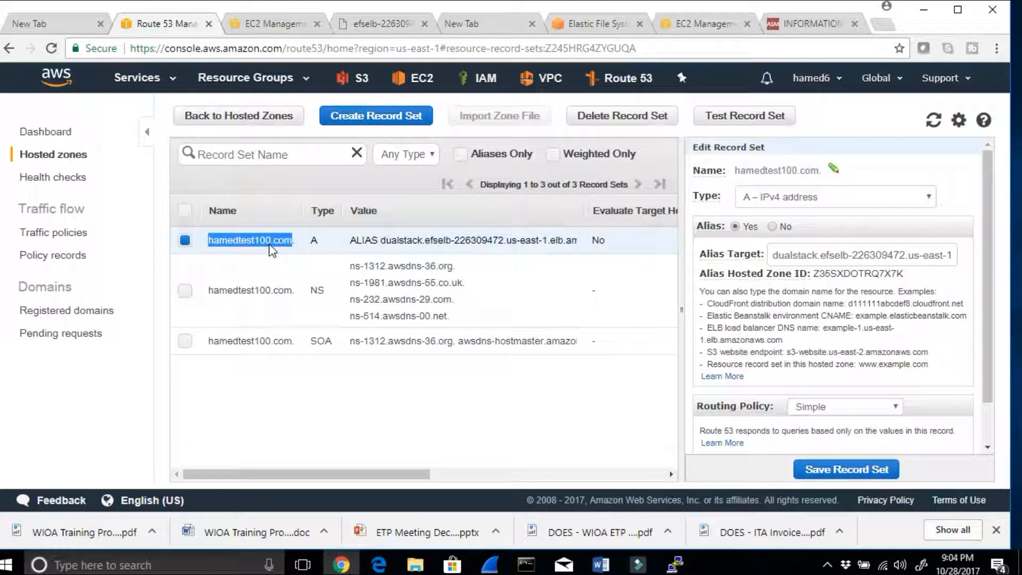
pyautogui.rightClick(270, 246)
pyautogui.click(292, 271)
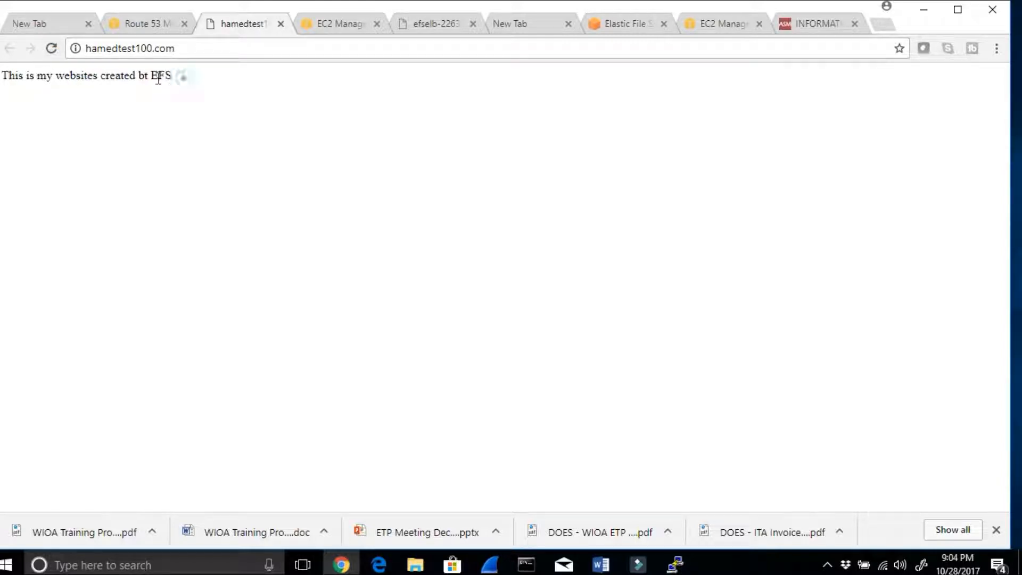
pyautogui.moveTo(172, 75); pyautogui.dragTo(1, 76)
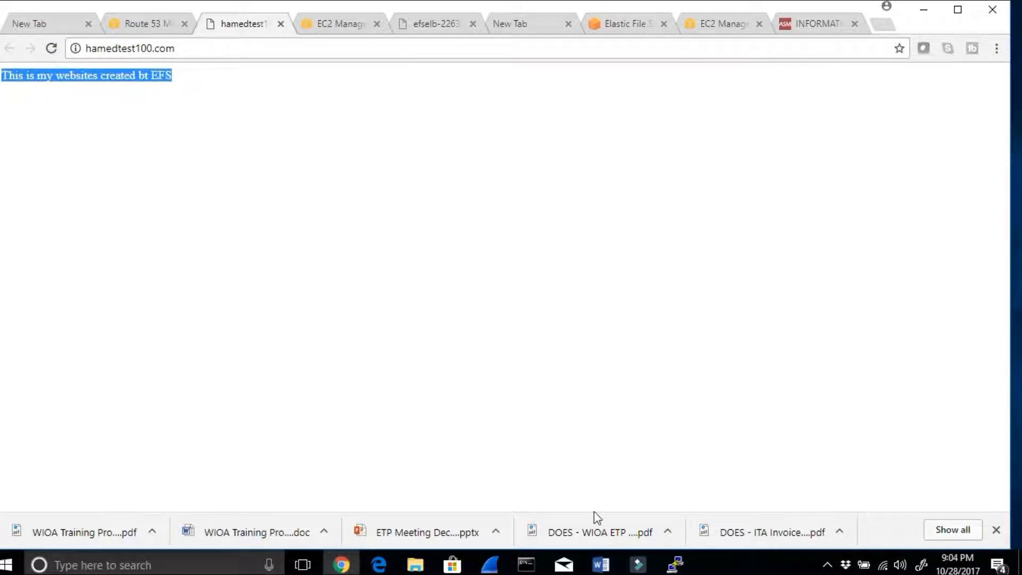
# Step: Switch to the Word notes and complete the heading below step 21 as "Here are the difference between EBS , EFS and S3"
pyautogui.click(601, 564)
pyautogui.scroll(-3, 553, 436)
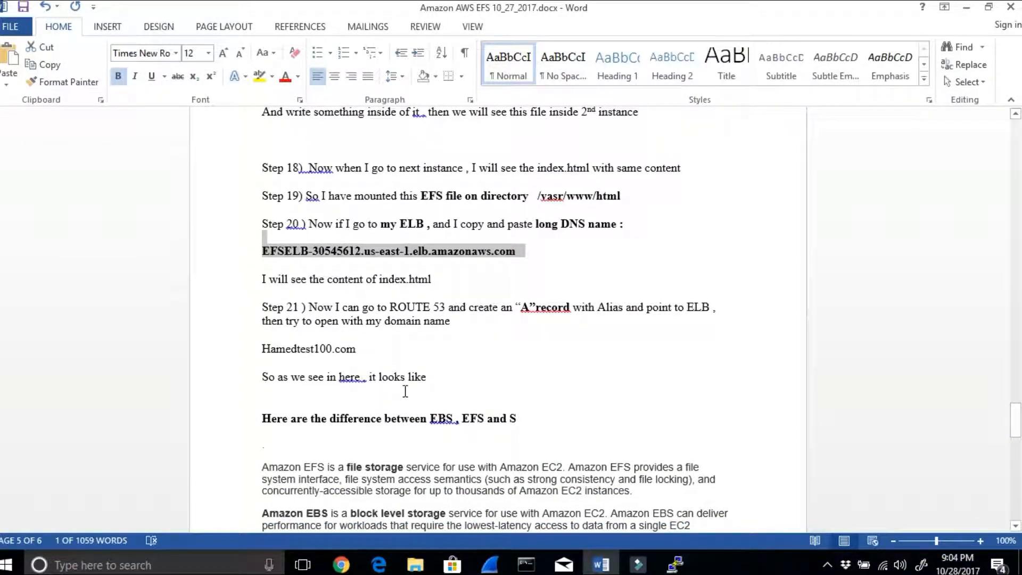
pyautogui.scroll(-3, 368, 371)
pyautogui.moveTo(264, 343); pyautogui.dragTo(413, 342)
pyautogui.moveTo(500, 341); pyautogui.dragTo(519, 341)
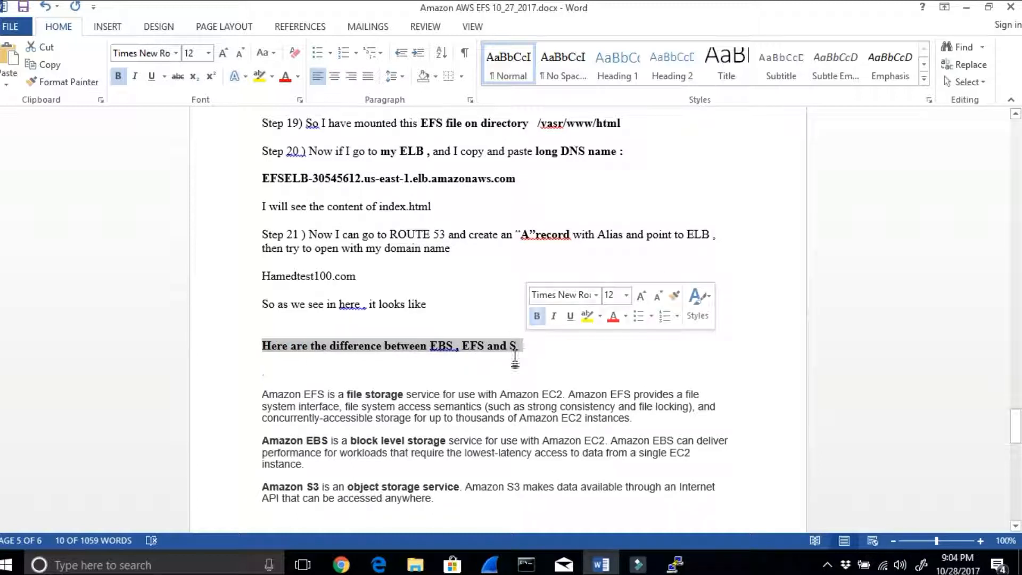
pyautogui.click(519, 346)
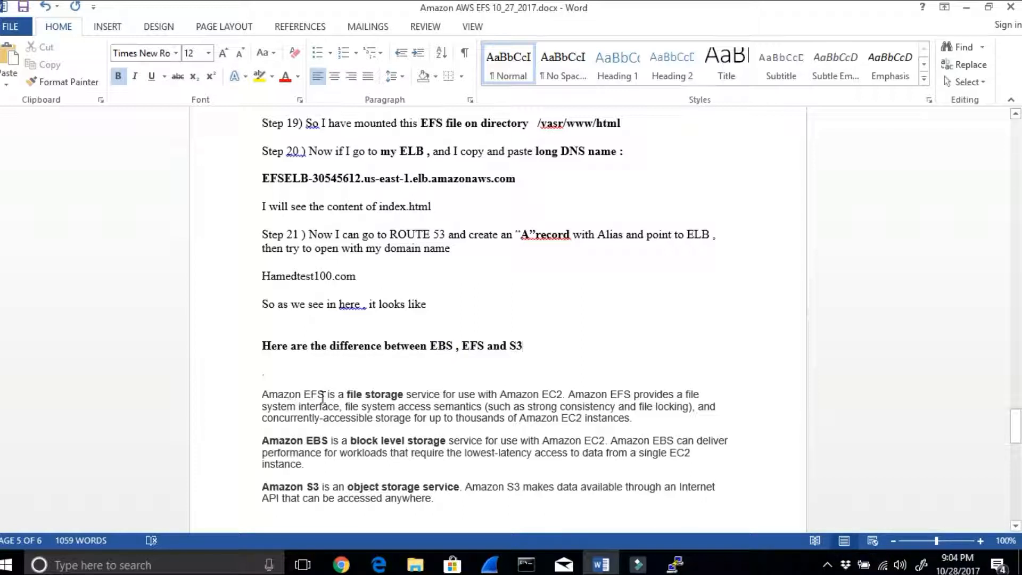
# Step: Read the notes comparing the storage types of Amazon EFS, Amazon EBS and Amazon S3
pyautogui.moveTo(328, 394); pyautogui.dragTo(406, 394)
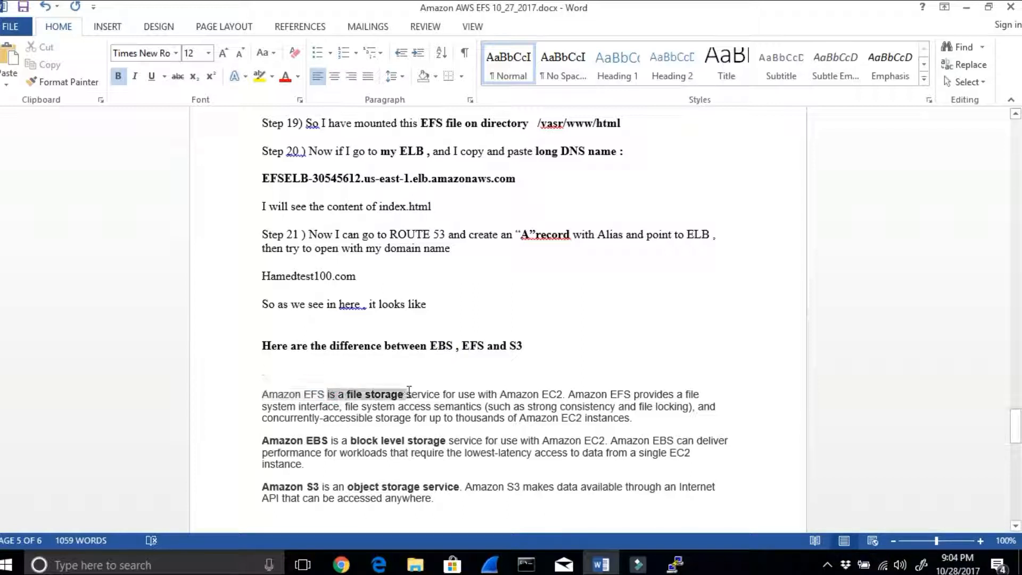
pyautogui.moveTo(289, 434); pyautogui.dragTo(448, 443)
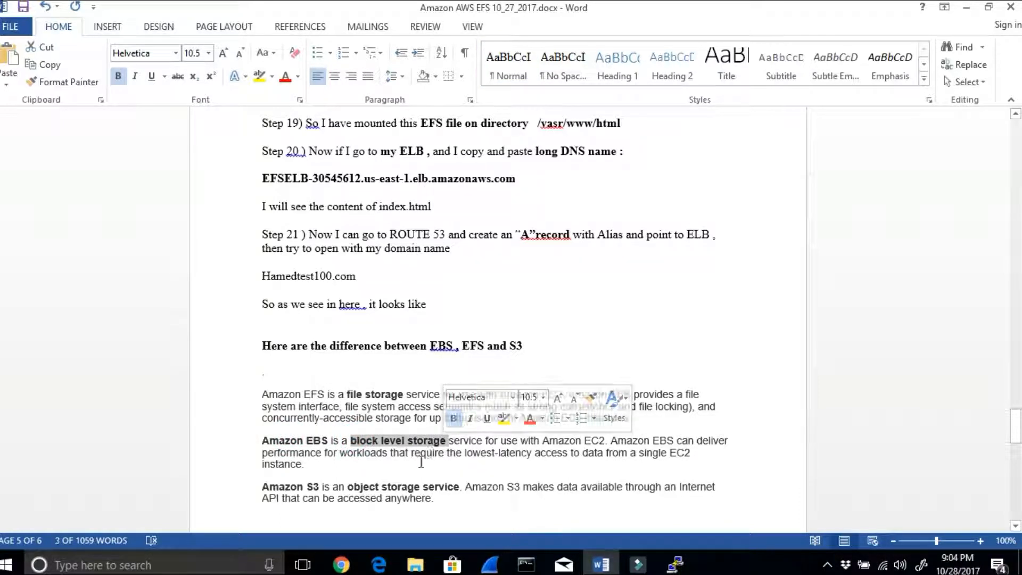
pyautogui.scroll(-1, 354, 457)
pyautogui.click(307, 451)
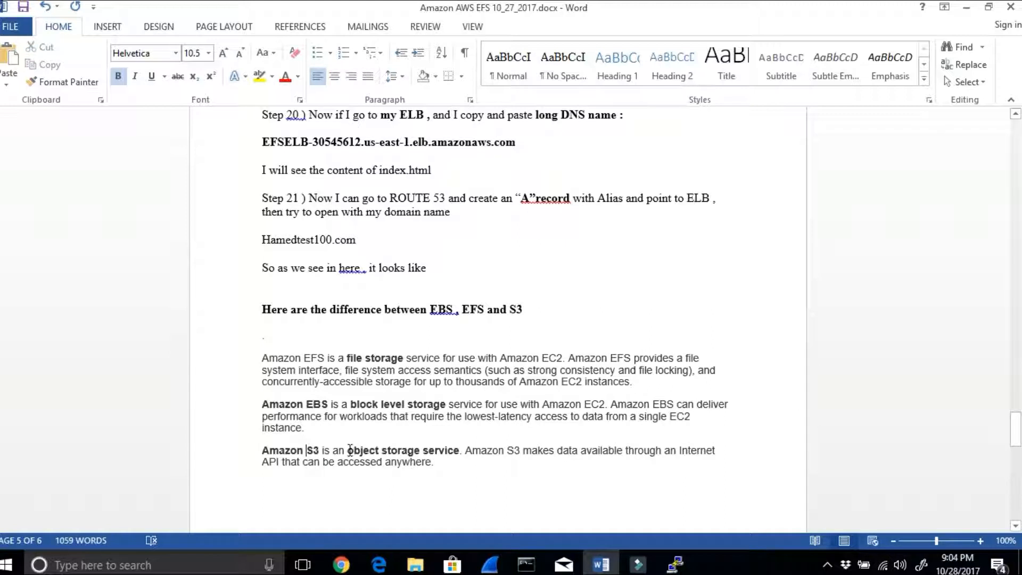
pyautogui.moveTo(350, 450); pyautogui.dragTo(462, 451)
# Step: Go back to the EFS (Elastic File System) Features list and read the bullet on elasticity and scalable storage capacity
pyautogui.scroll(-2, 461, 451)
pyautogui.scroll(-1, 462, 457)
pyautogui.scroll(-6, 461, 456)
pyautogui.scroll(7, 462, 453)
pyautogui.scroll(-6, 462, 457)
pyautogui.scroll(9, 458, 458)
pyautogui.scroll(20, 456, 458)
pyautogui.scroll(-12, 446, 461)
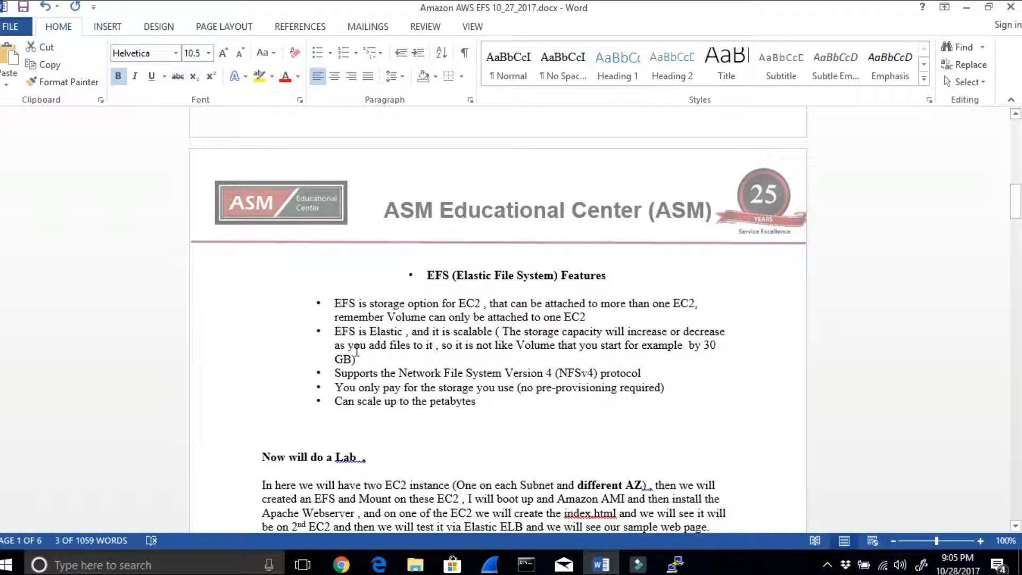
pyautogui.click(346, 332)
pyautogui.moveTo(412, 335); pyautogui.dragTo(722, 322)
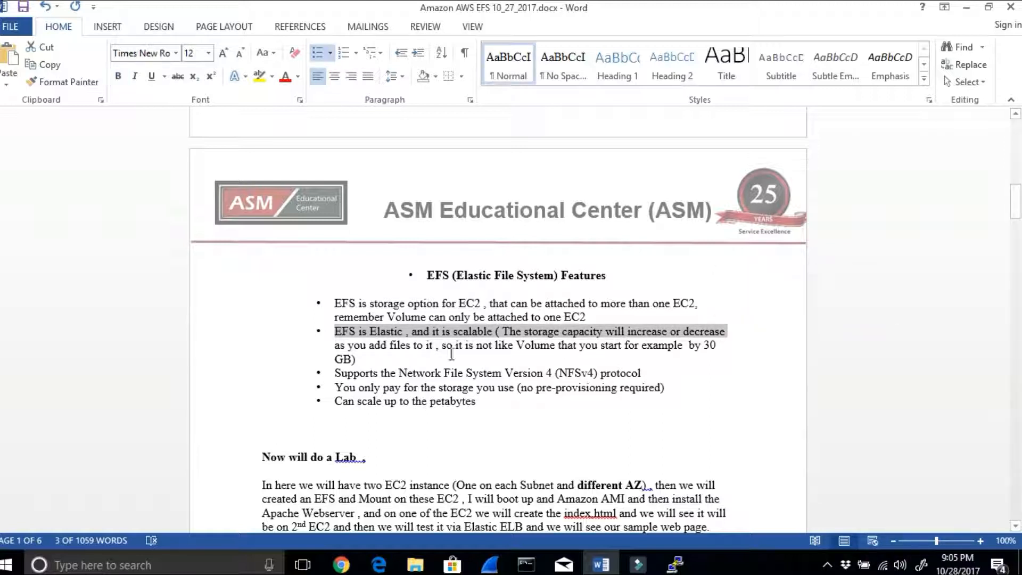
pyautogui.click(397, 348)
pyautogui.moveTo(413, 351); pyautogui.dragTo(712, 345)
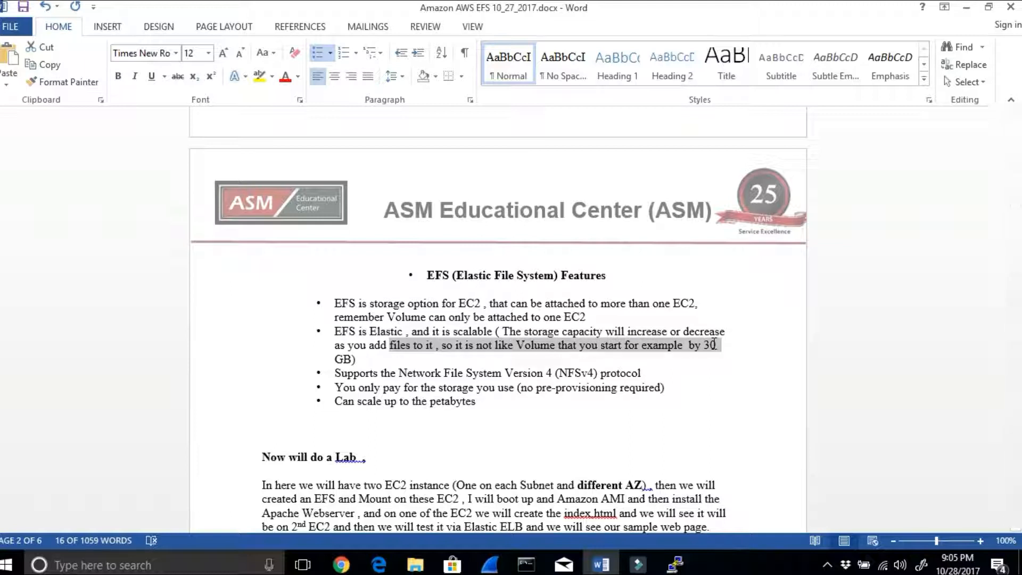
# Step: Read the first EFS feature bullet on attaching EFS to EC2 instances compared with a Volume
pyautogui.moveTo(382, 306); pyautogui.dragTo(696, 305)
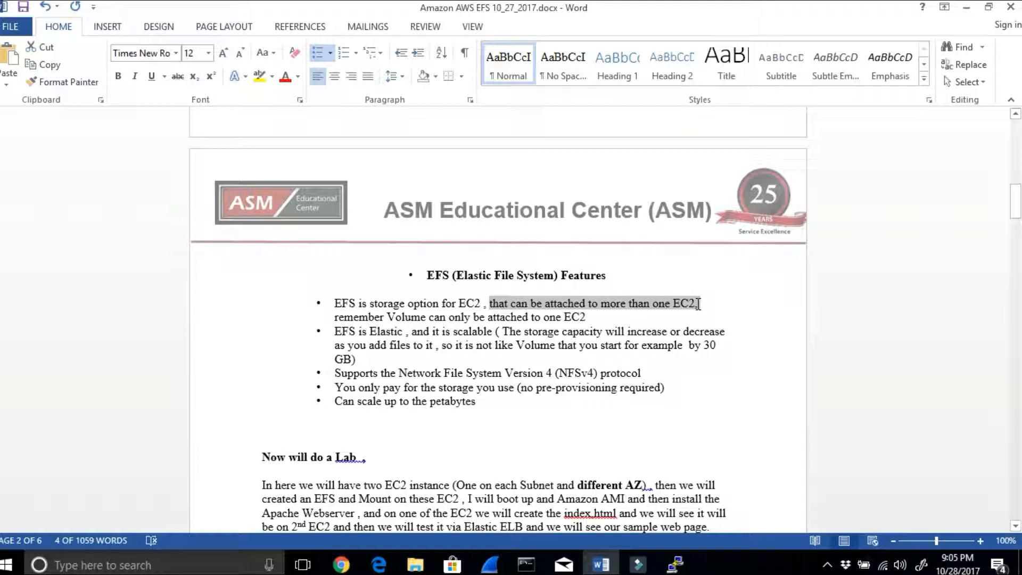
pyautogui.moveTo(698, 303); pyautogui.dragTo(699, 303)
pyautogui.moveTo(341, 315); pyautogui.dragTo(410, 316)
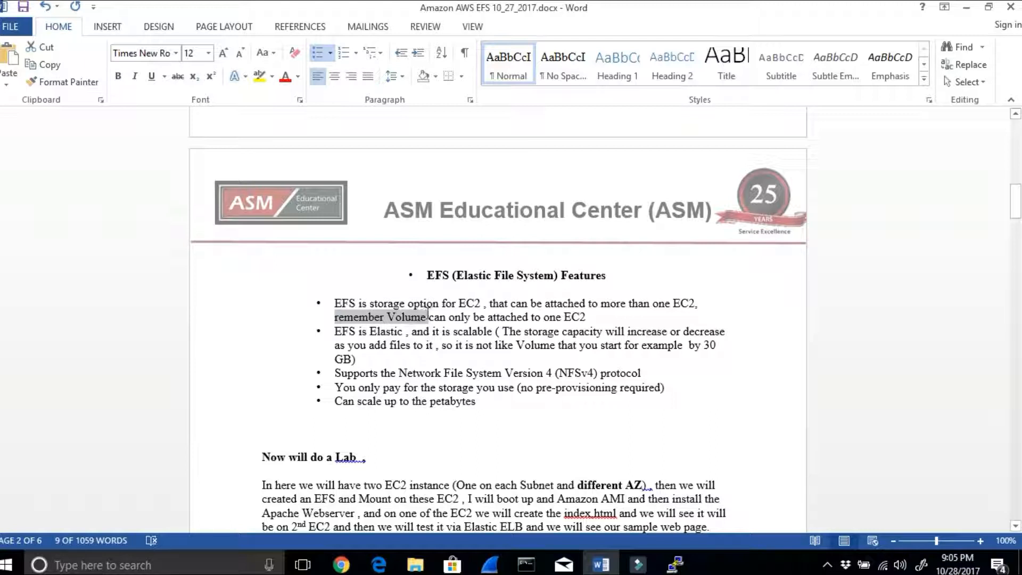
# Step: Read the EFS feature notes on the Volume's single-EC2 limit, scaling to petabytes and Network File System Version 4 support
pyautogui.moveTo(482, 316); pyautogui.dragTo(587, 320)
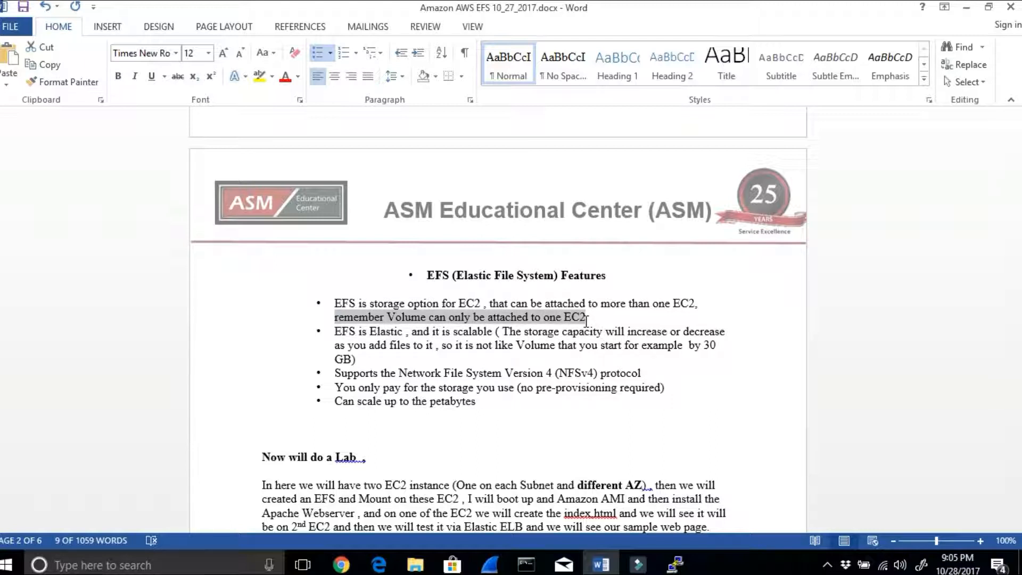
pyautogui.moveTo(357, 403); pyautogui.dragTo(467, 400)
pyautogui.moveTo(398, 373); pyautogui.dragTo(545, 373)
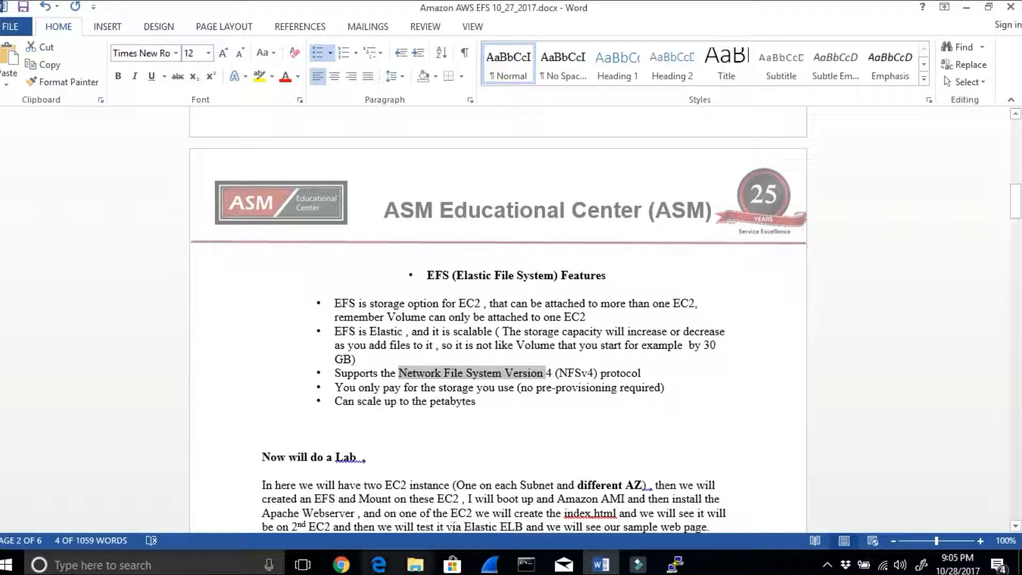
# Step: Switch to Chrome and load asmed.com/L in the tab showing the ASM Information Technology page
pyautogui.click(345, 566)
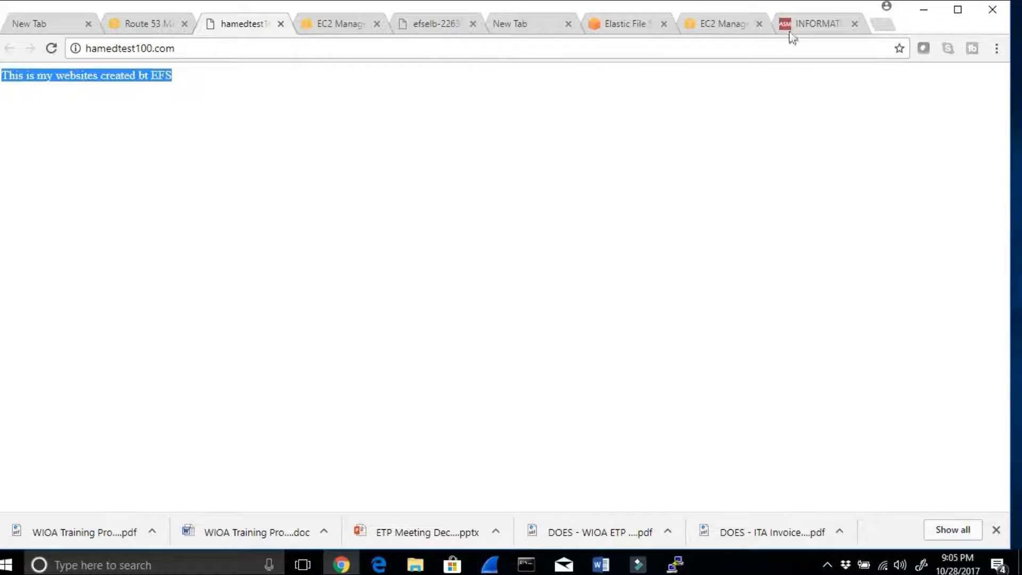
pyautogui.click(799, 25)
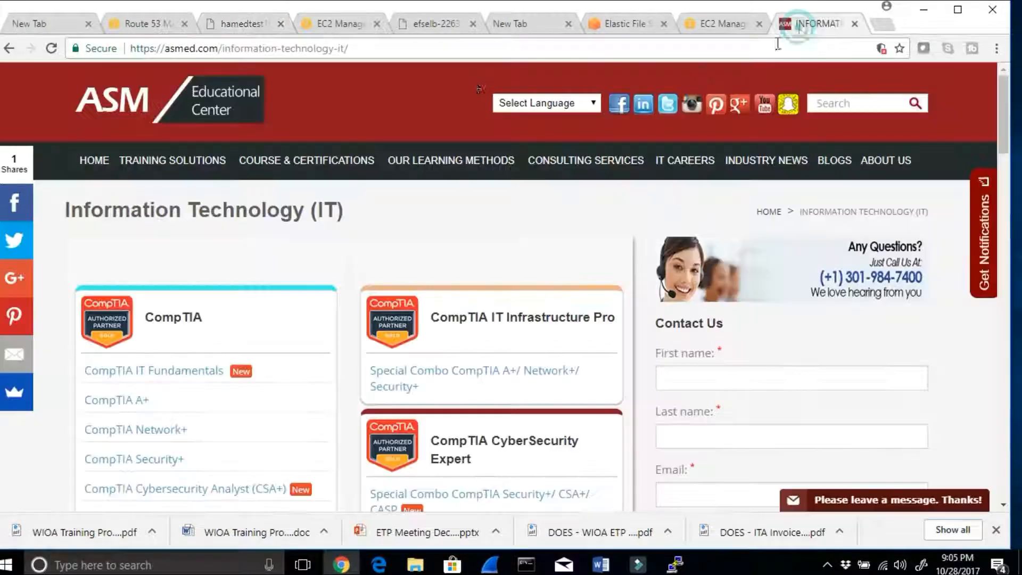
pyautogui.click(349, 48)
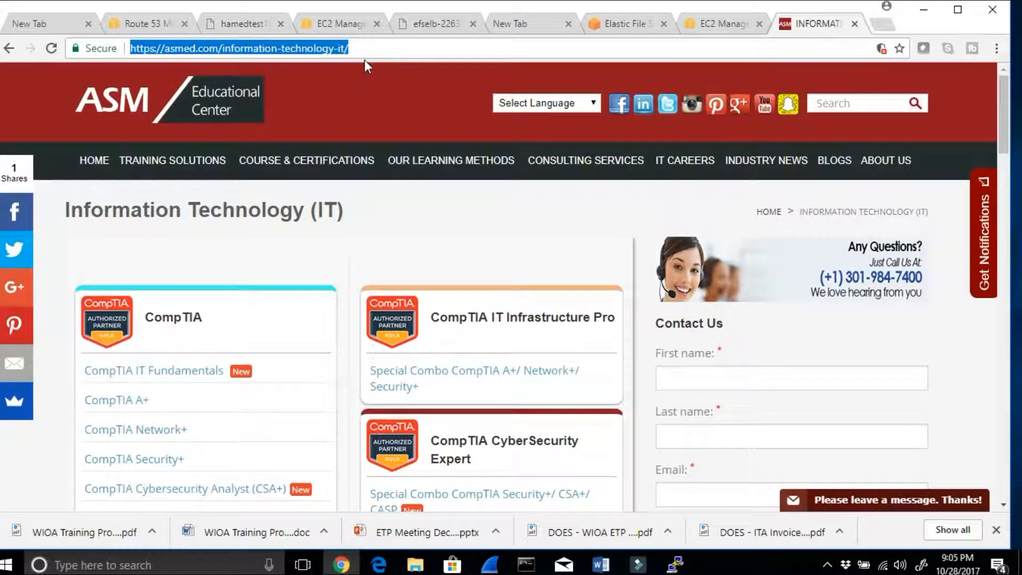
pyautogui.write('asmed.com/L')
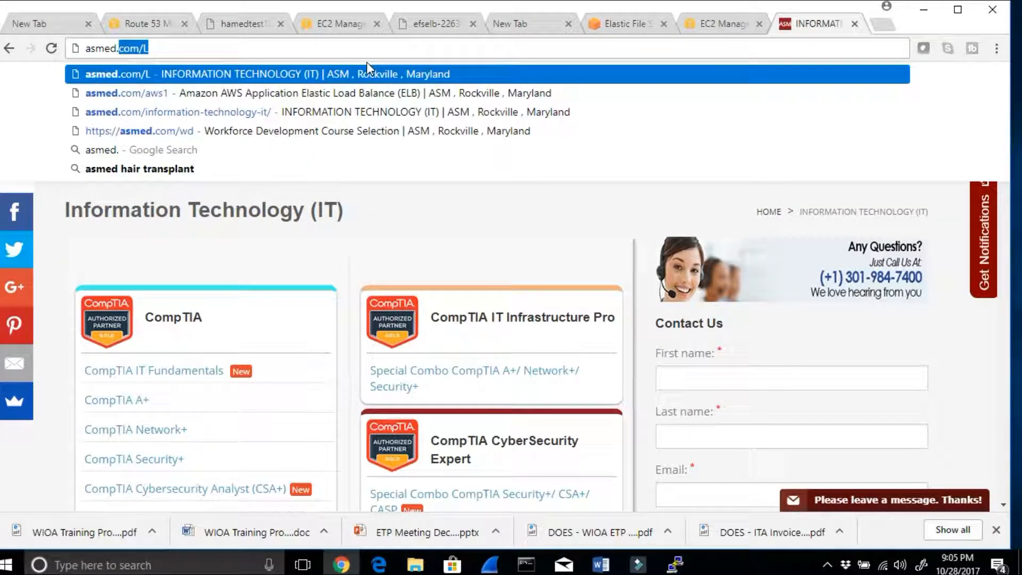
pyautogui.press('Return')
# Step: Open Amazon Courses from the Amazon section of the Information Technology (IT) course page
pyautogui.moveTo(471, 164)
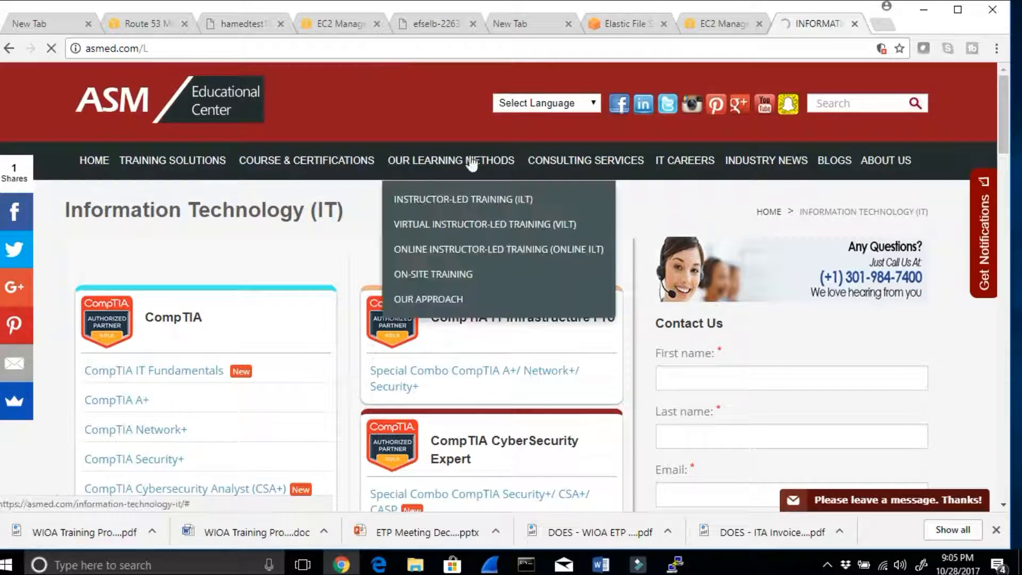
pyautogui.scroll(-6, 465, 272)
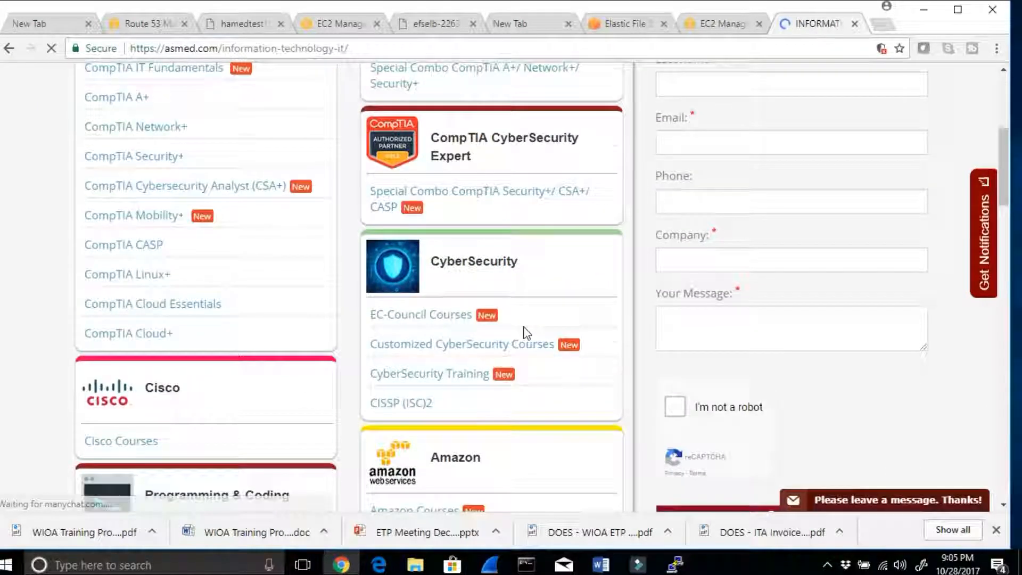
pyautogui.scroll(-3, 526, 333)
pyautogui.click(419, 361)
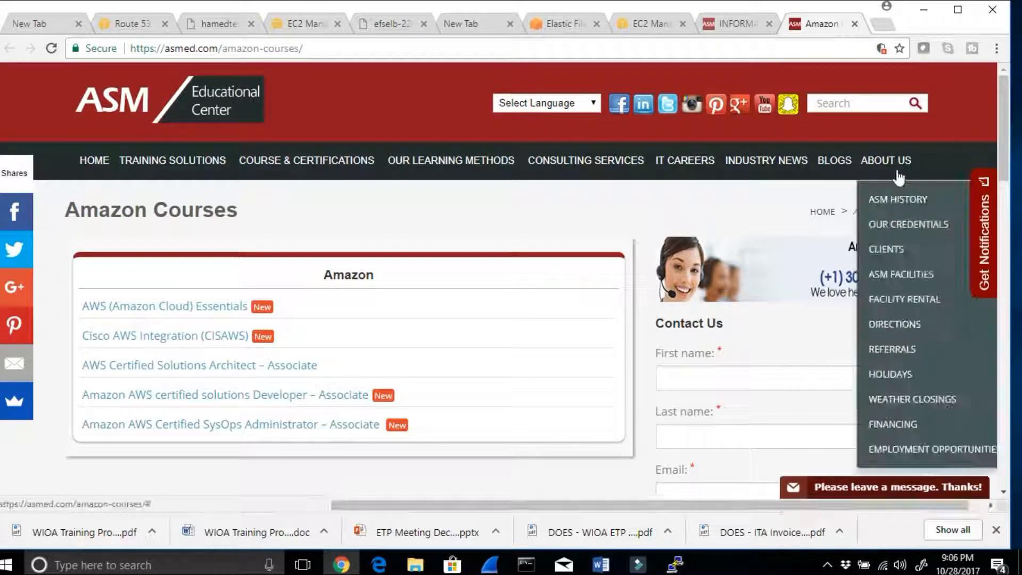
# Step: Open the Amazon AWS category of the ASM blogs and look through its posts
pyautogui.moveTo(828, 174)
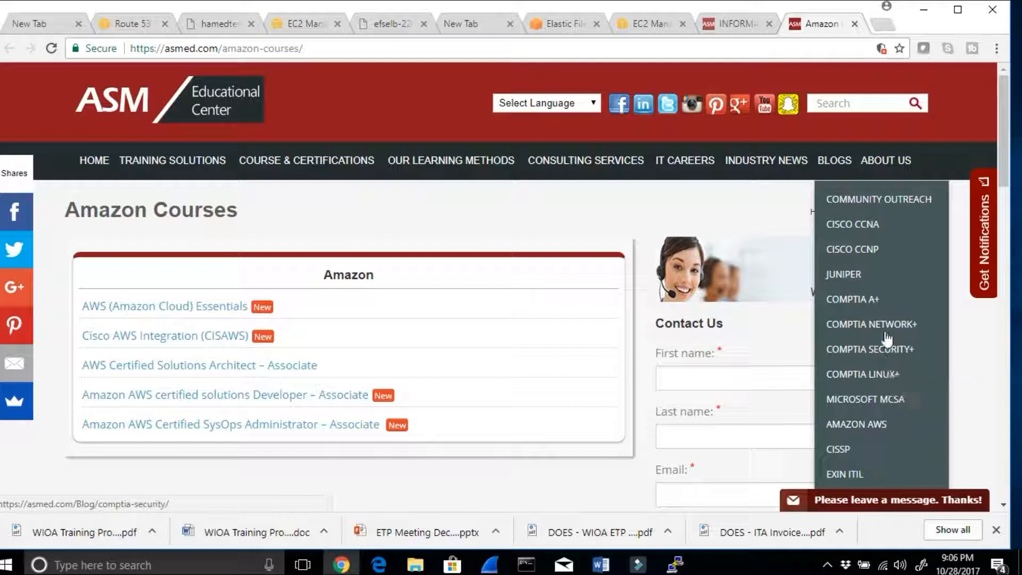
pyautogui.click(878, 424)
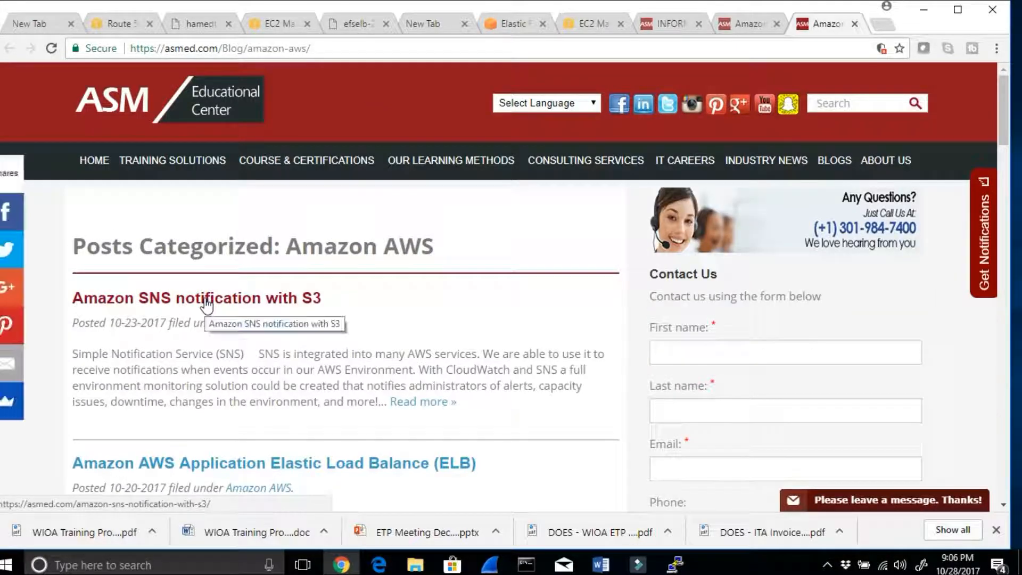
pyautogui.scroll(-1, 279, 390)
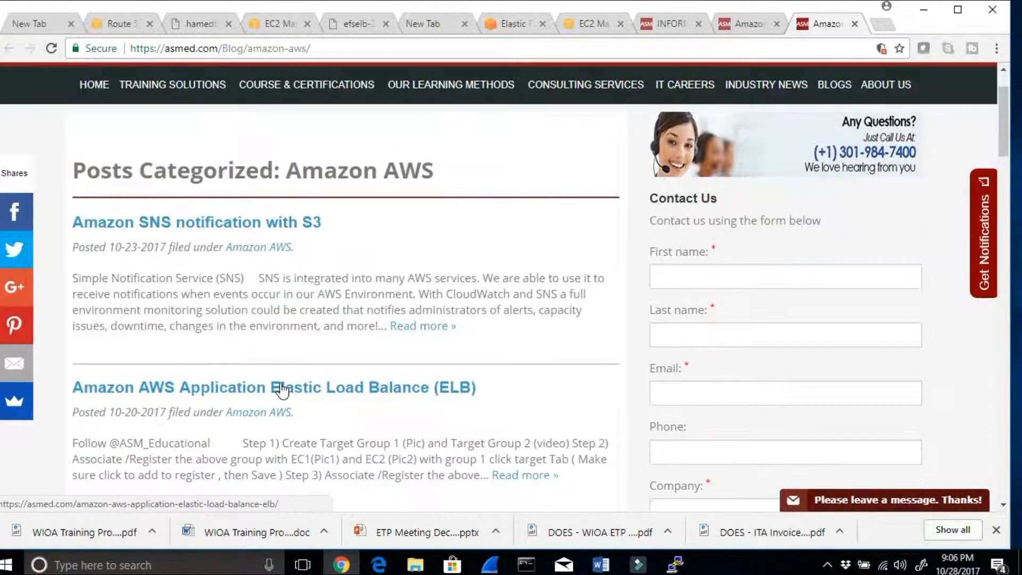
pyautogui.scroll(-3, 279, 385)
pyautogui.scroll(4, 278, 385)
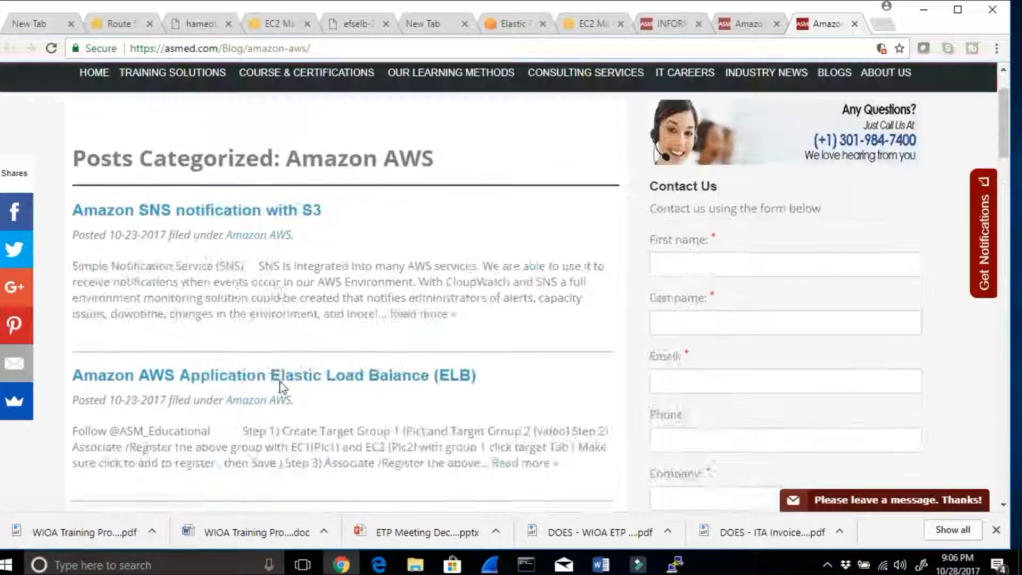
# Step: Open the blog post "Amazon SNS notification with S3" and look through its notes, lab steps and embedded video
pyautogui.click(260, 303)
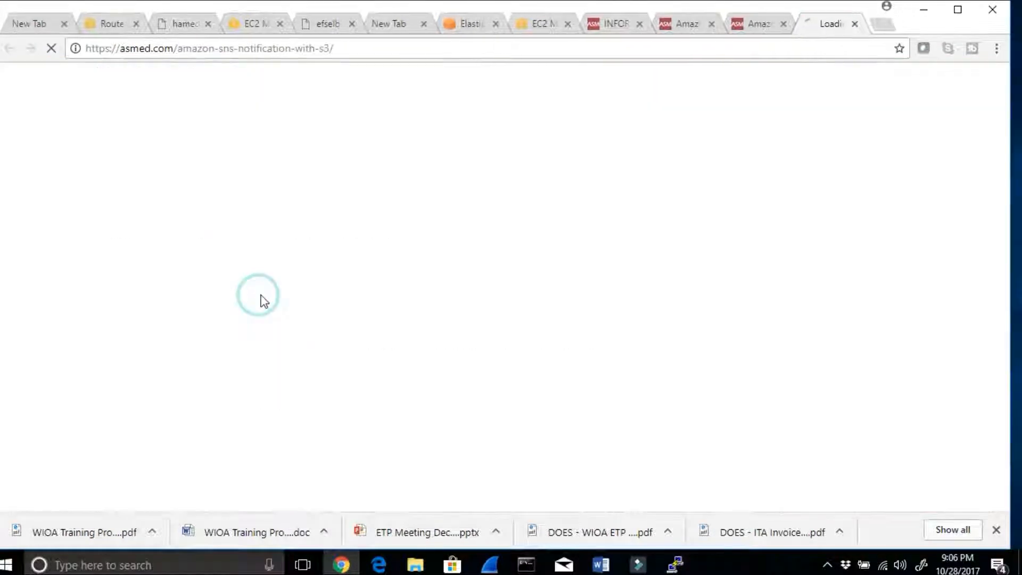
pyautogui.scroll(-5, 388, 322)
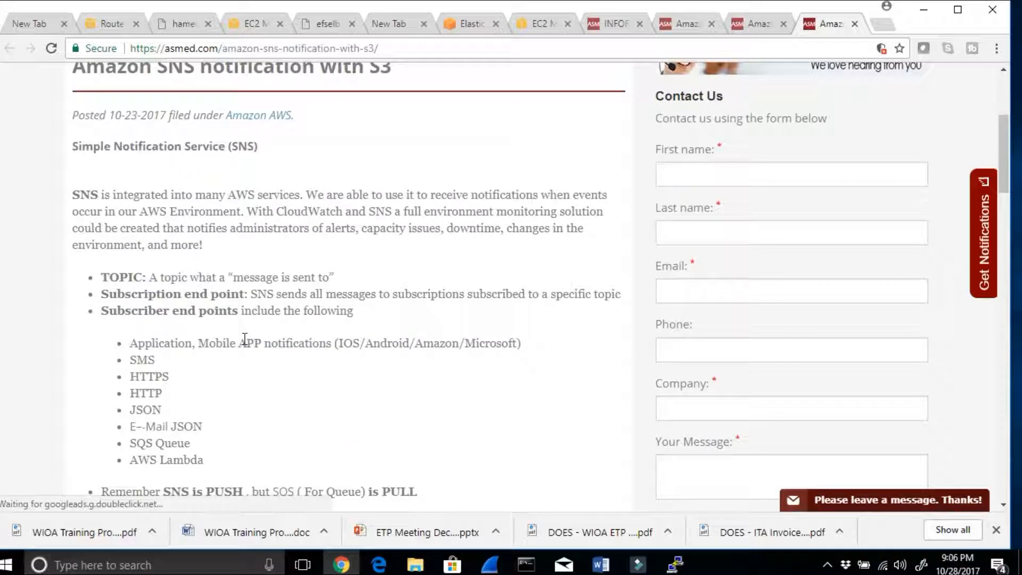
pyautogui.scroll(-5, 213, 240)
pyautogui.moveTo(139, 187); pyautogui.dragTo(208, 341)
pyautogui.scroll(-10, 213, 372)
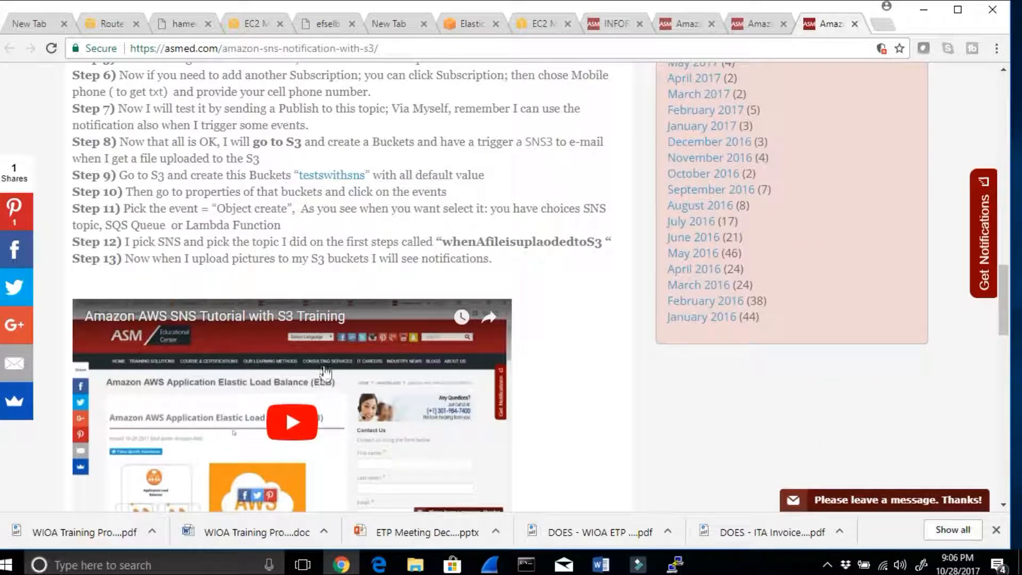
pyautogui.scroll(-3, 207, 209)
pyautogui.scroll(20, 207, 328)
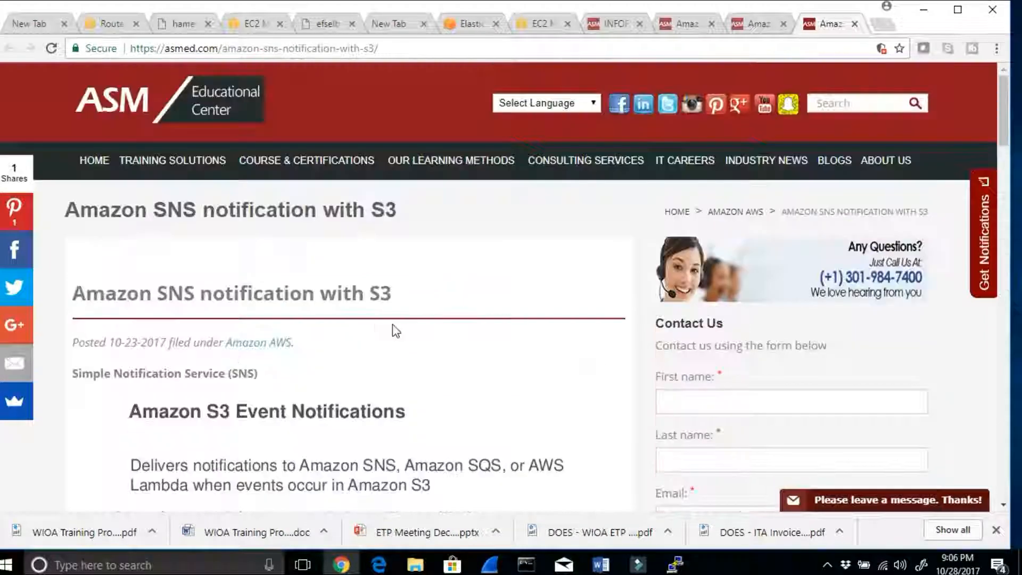
pyautogui.moveTo(909, 153)
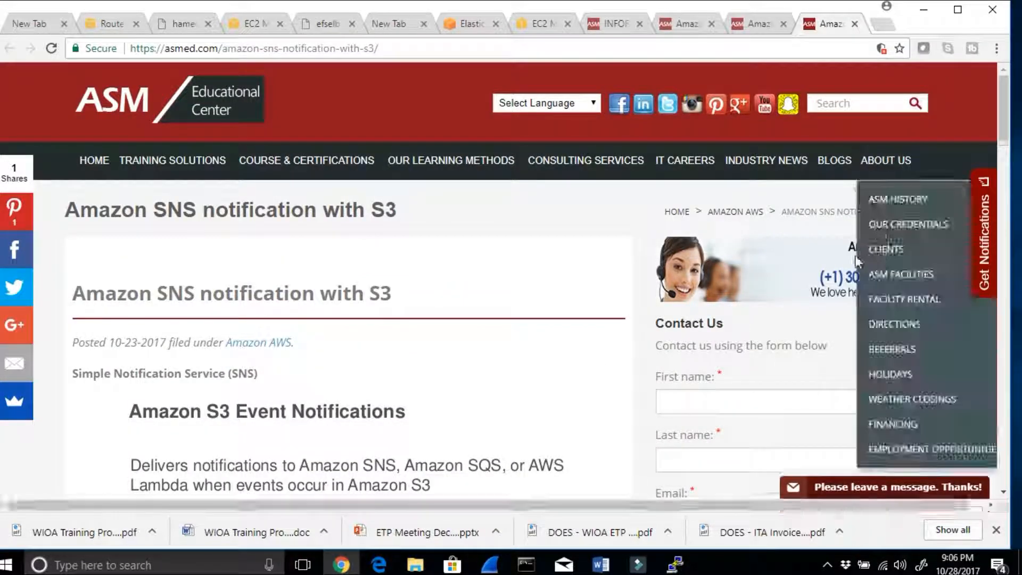